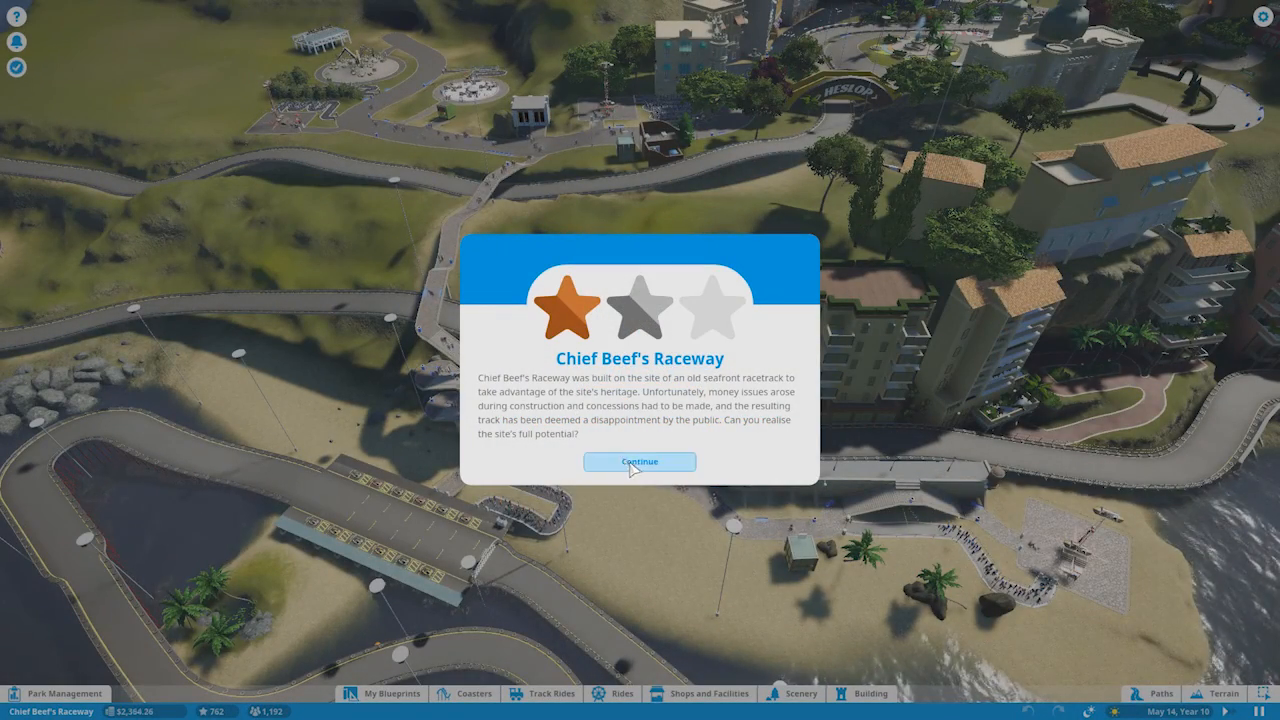
Dismiss the scenario introduction and fly the camera across the park toward the beach.
{"action": "left_click", "coordinate": [632, 462]}
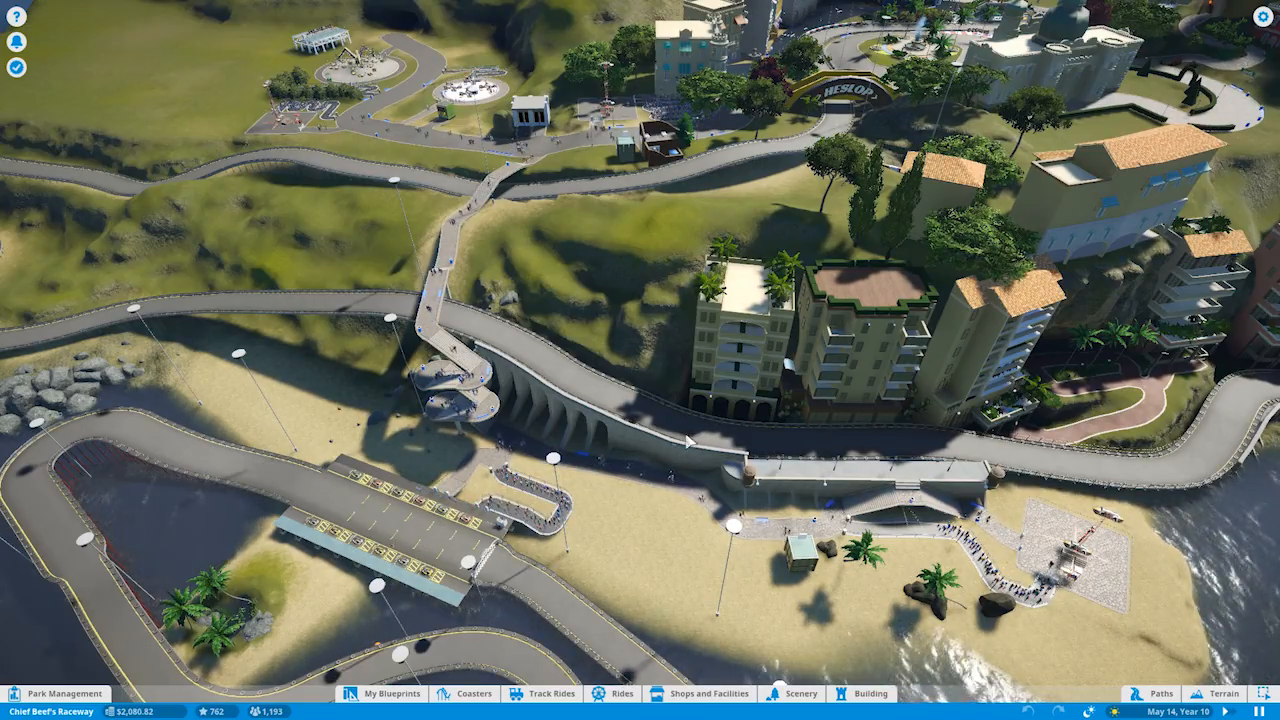
{"action": "scroll", "coordinate": [688, 440], "scroll_direction": "up", "scroll_amount": 10}
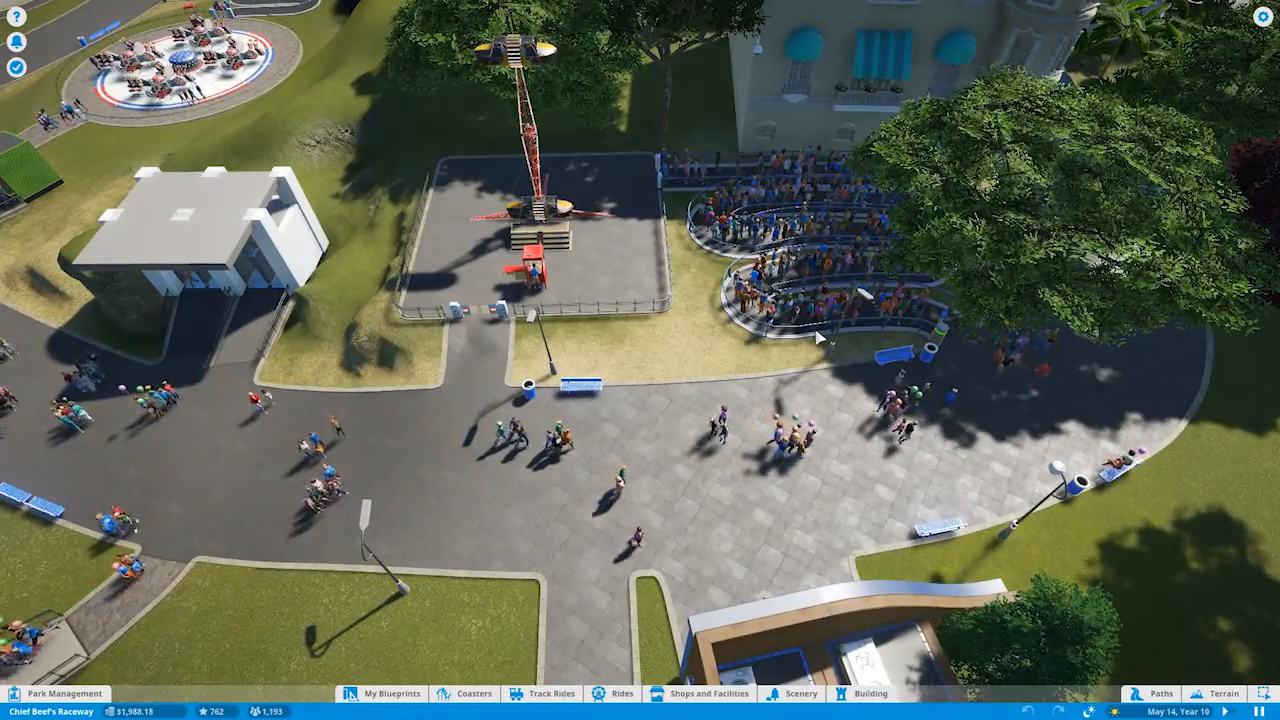
{"action": "key", "text": "q"}
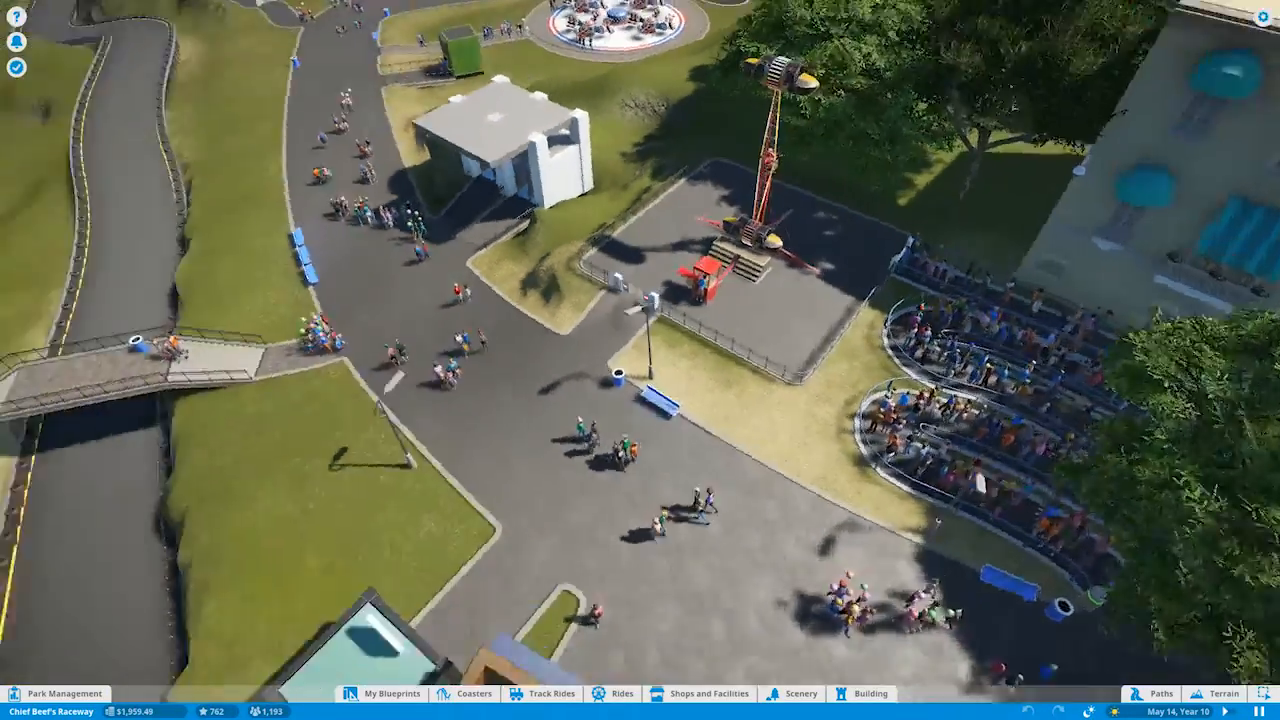
{"action": "scroll", "coordinate": [836, 360], "scroll_direction": "up", "scroll_amount": 5}
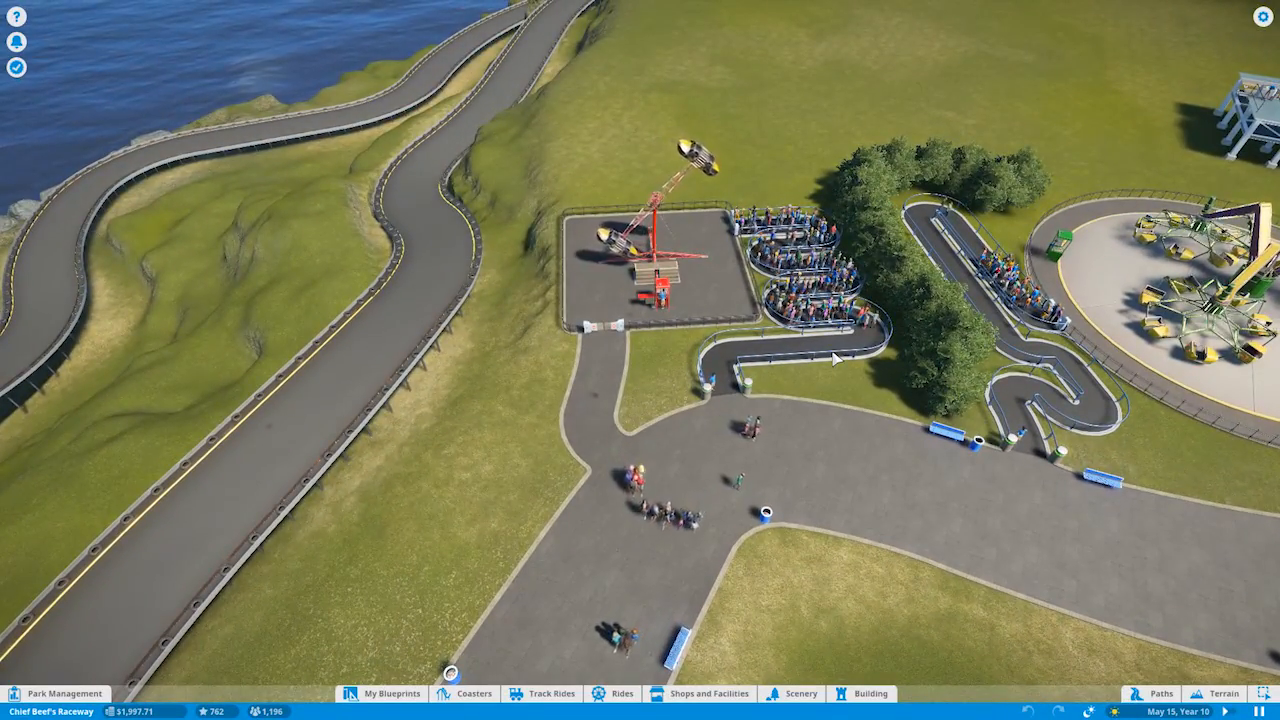
{"action": "key", "text": "e"}
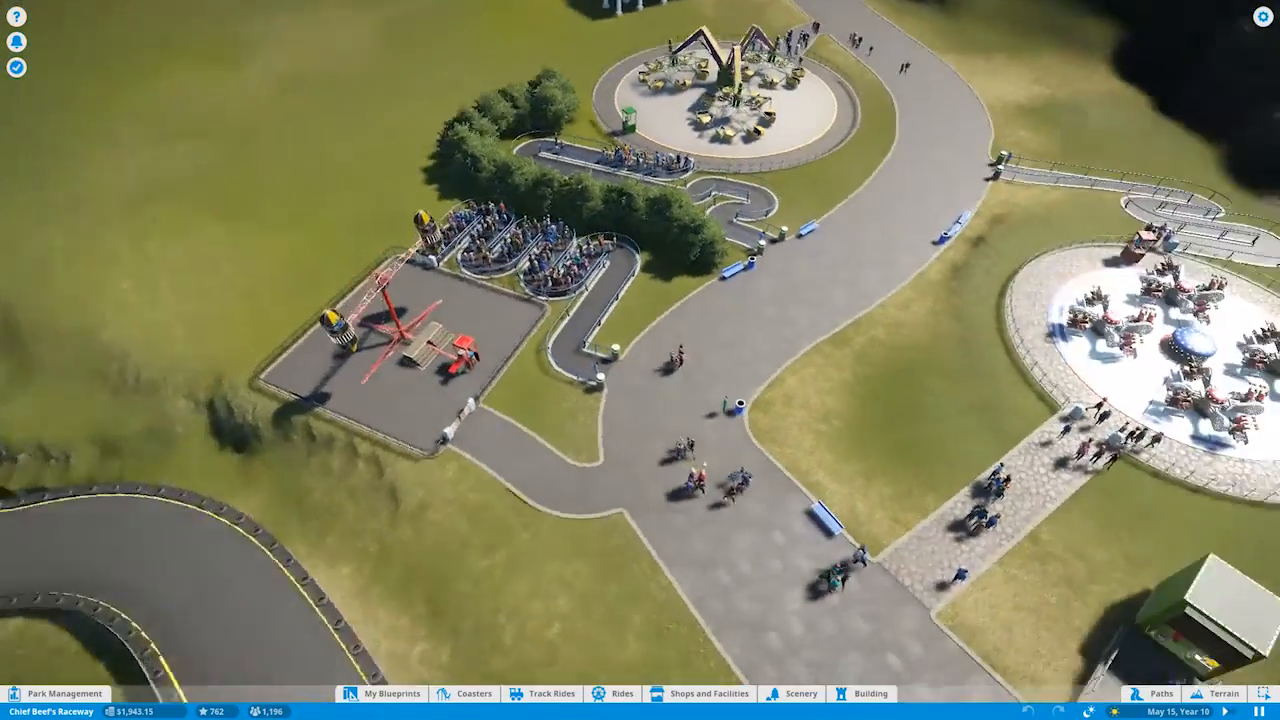
{"action": "key", "text": "d"}
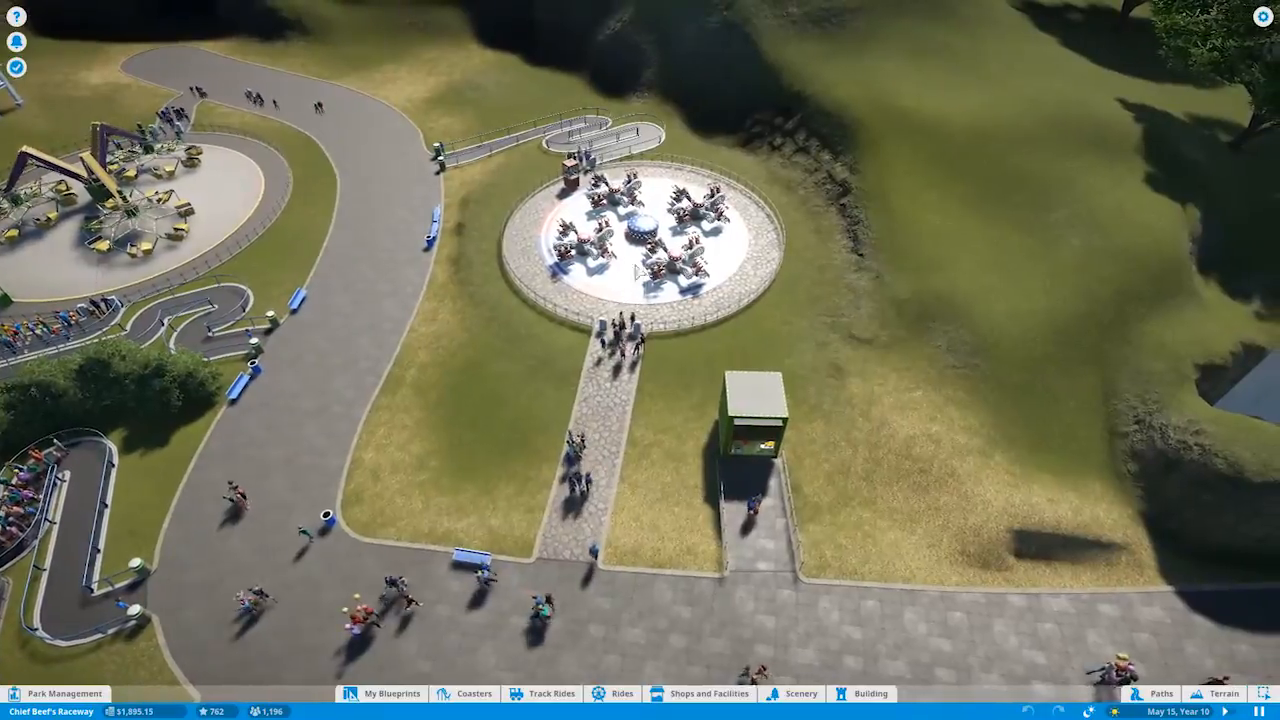
{"action": "key", "text": "d"}
{"action": "key", "text": "w"}
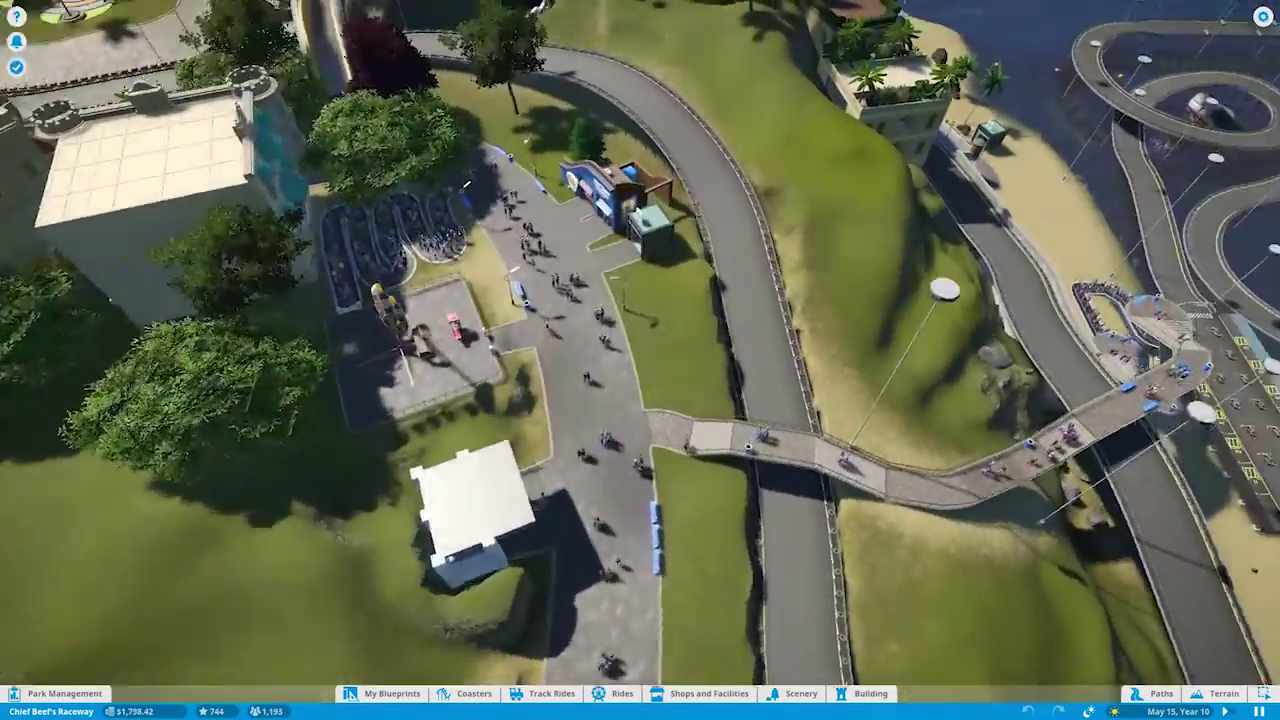
{"action": "key", "text": "d"}
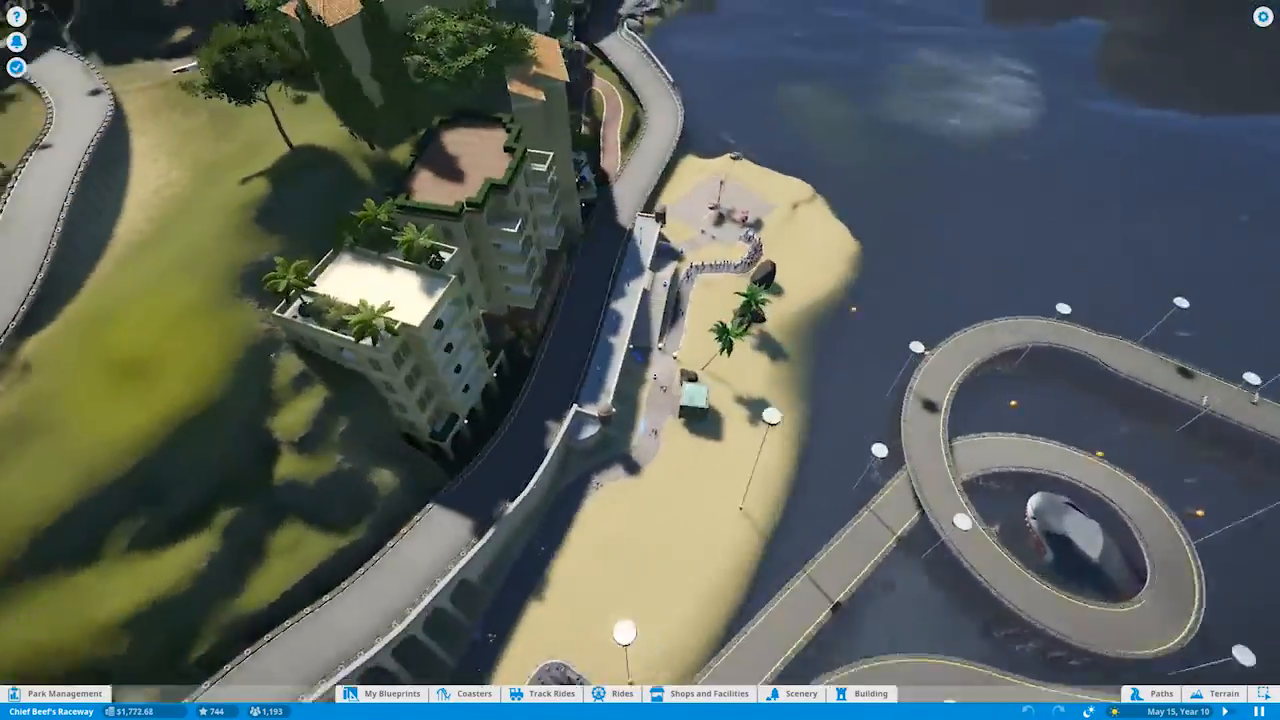
{"action": "scroll", "coordinate": [750, 330], "scroll_direction": "up", "scroll_amount": 5}
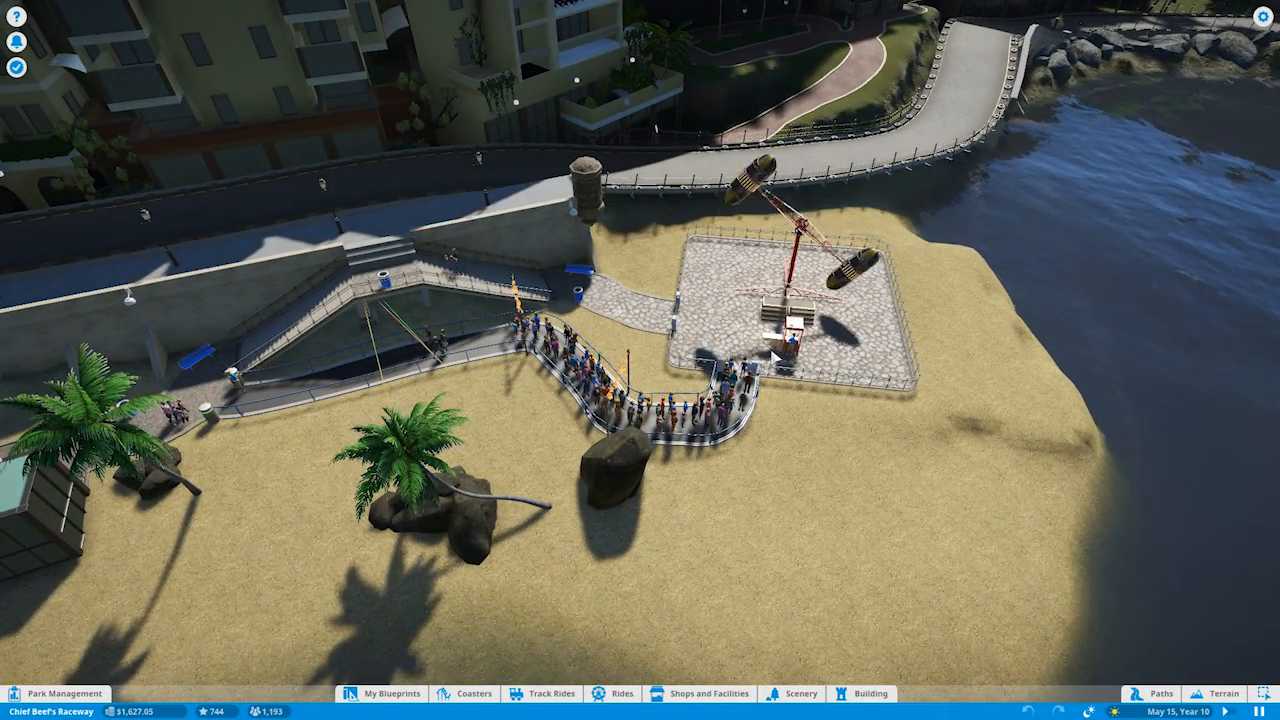
Check the Zozo 4 ride briefly, then bring up the Shark Attack! go-kart ride details.
{"action": "left_click", "coordinate": [775, 355]}
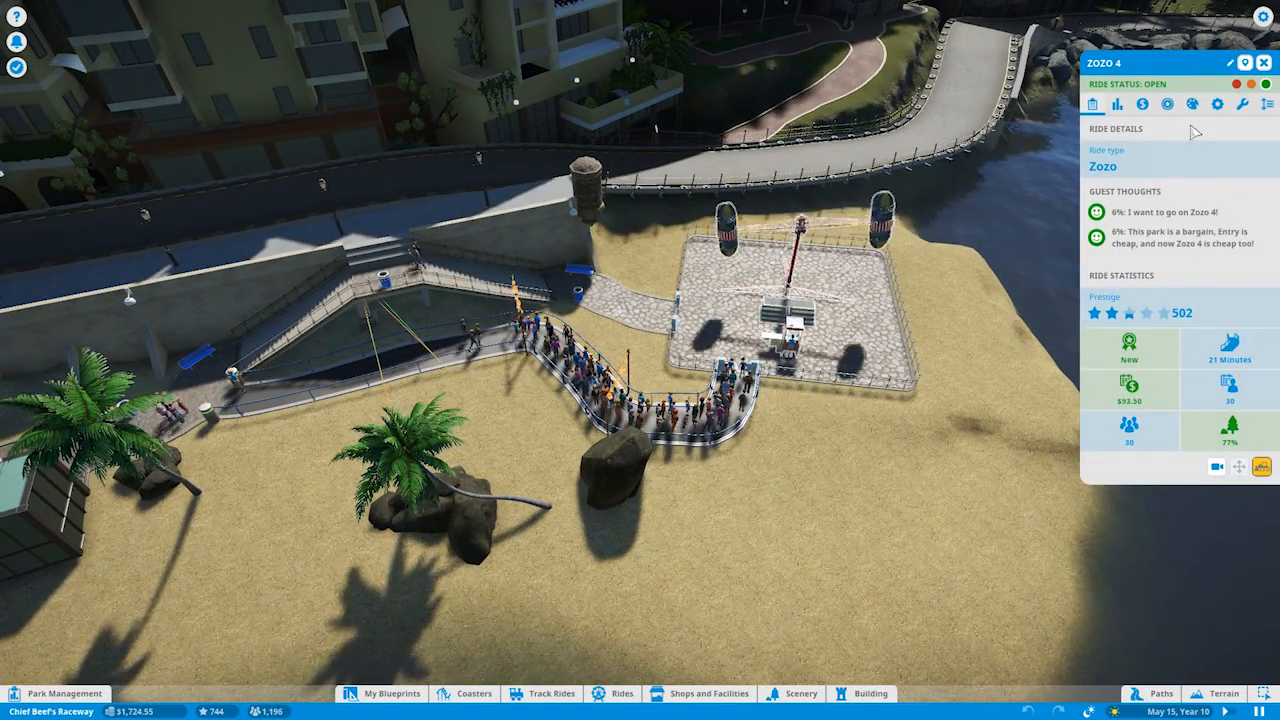
{"action": "key", "text": "Escape"}
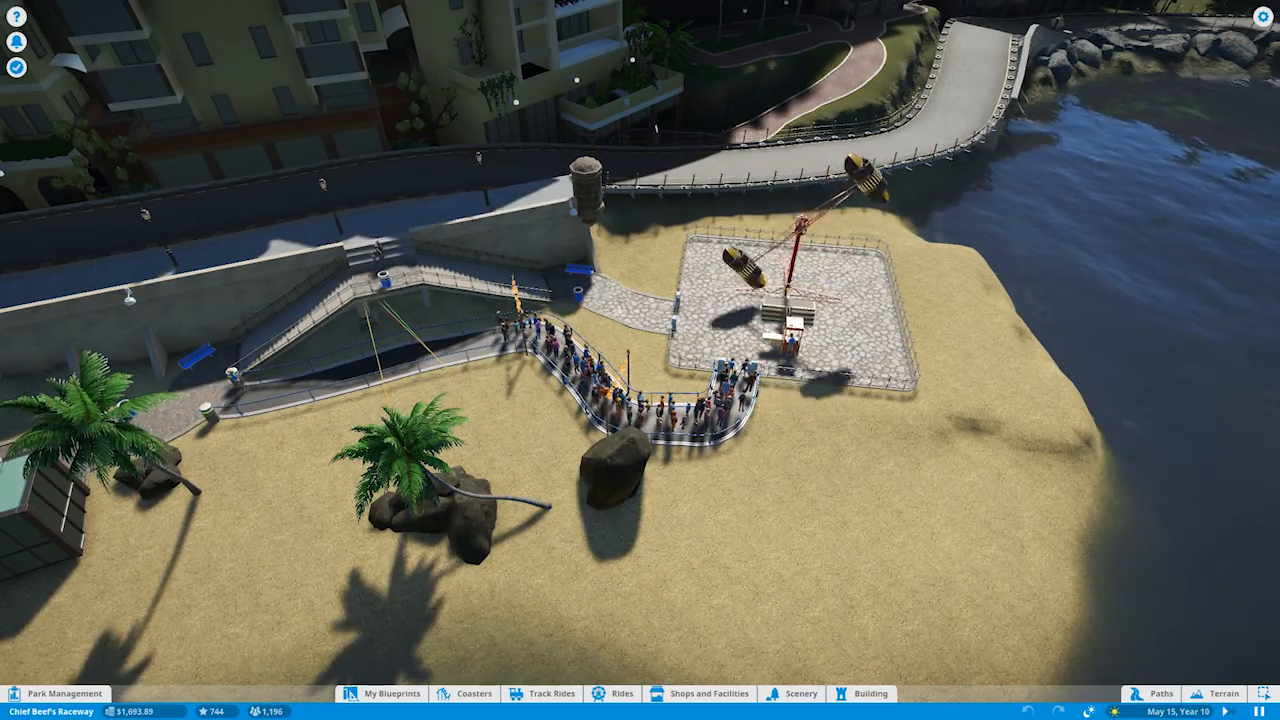
{"action": "scroll", "coordinate": [640, 360], "scroll_direction": "down", "scroll_amount": 2}
{"action": "scroll", "coordinate": [640, 360], "scroll_direction": "up", "scroll_amount": 3}
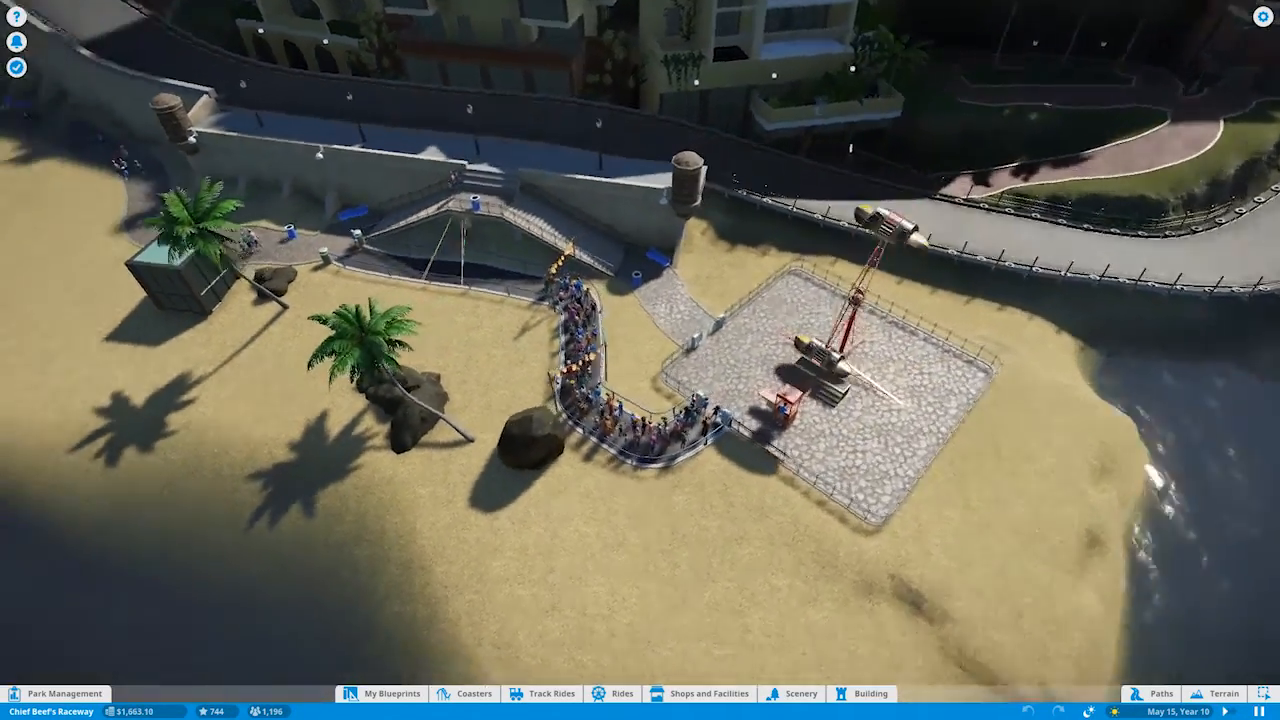
{"action": "key", "text": "q"}
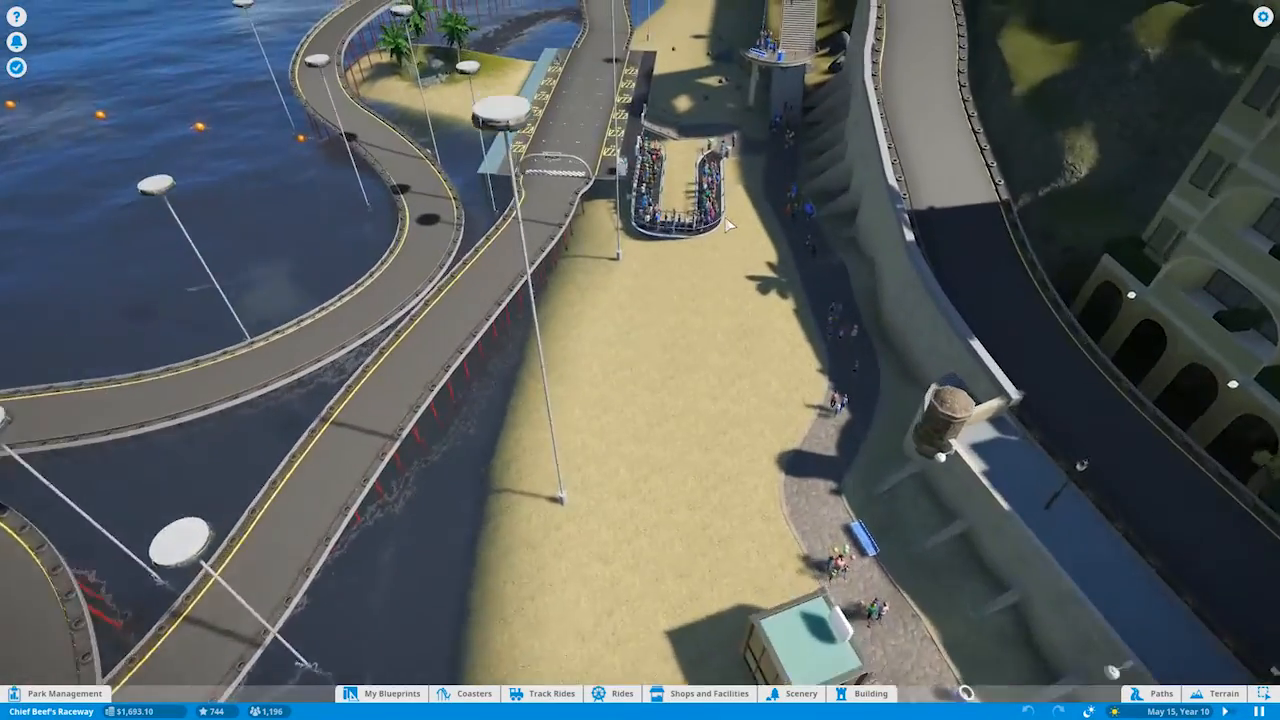
{"action": "scroll", "coordinate": [730, 225], "scroll_direction": "up", "scroll_amount": 3}
{"action": "left_click", "coordinate": [790, 330]}
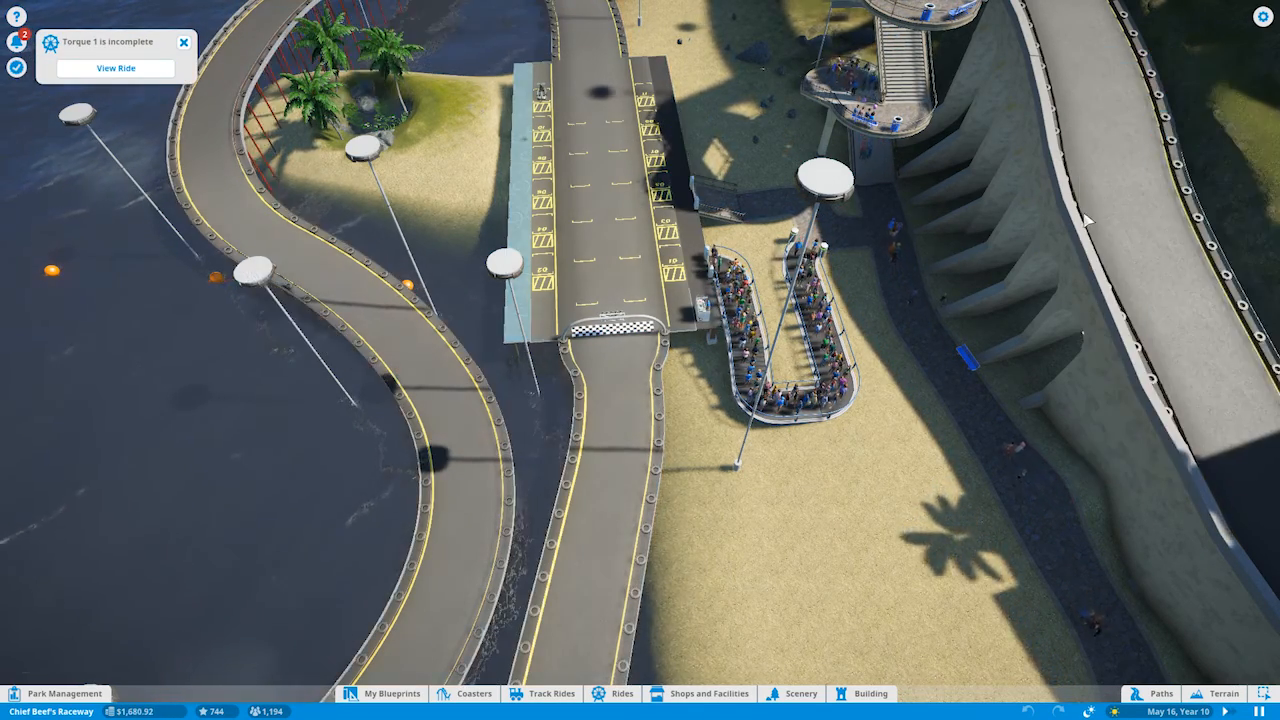
Fly the camera over the palace, fountain roundabout and grandstand toward the open field.
{"action": "key", "text": "d"}
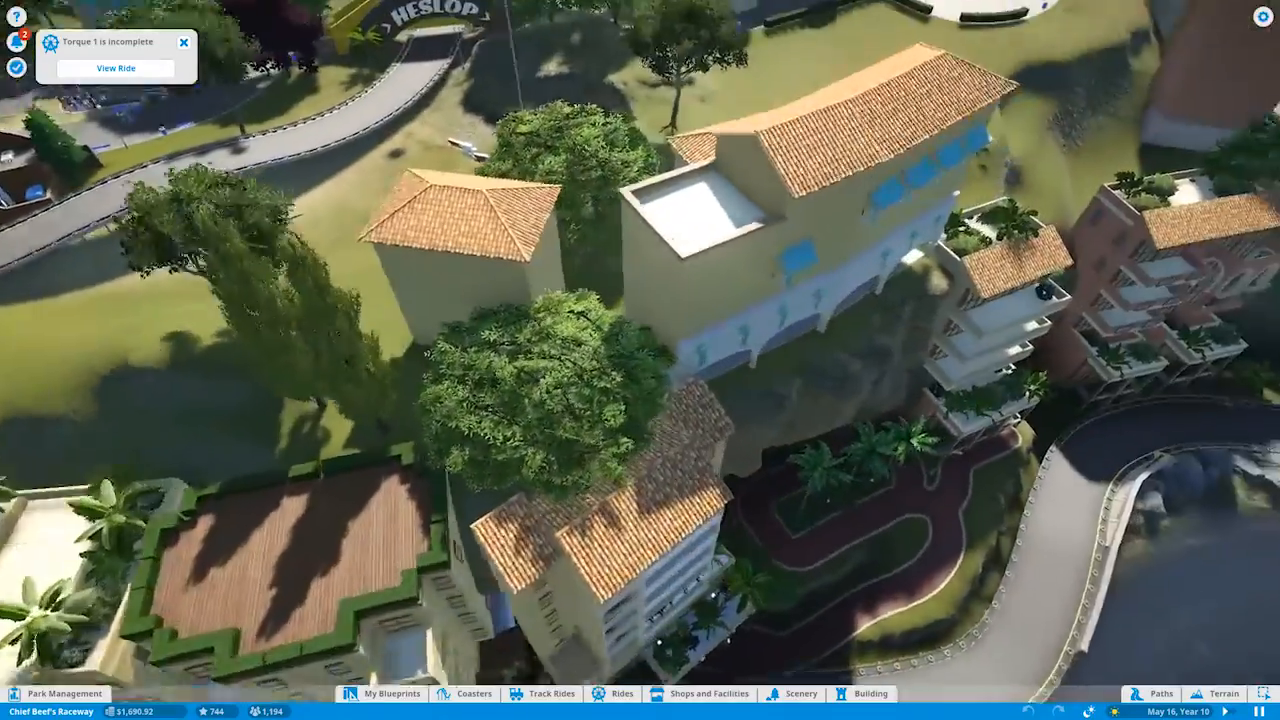
{"action": "key", "text": "w"}
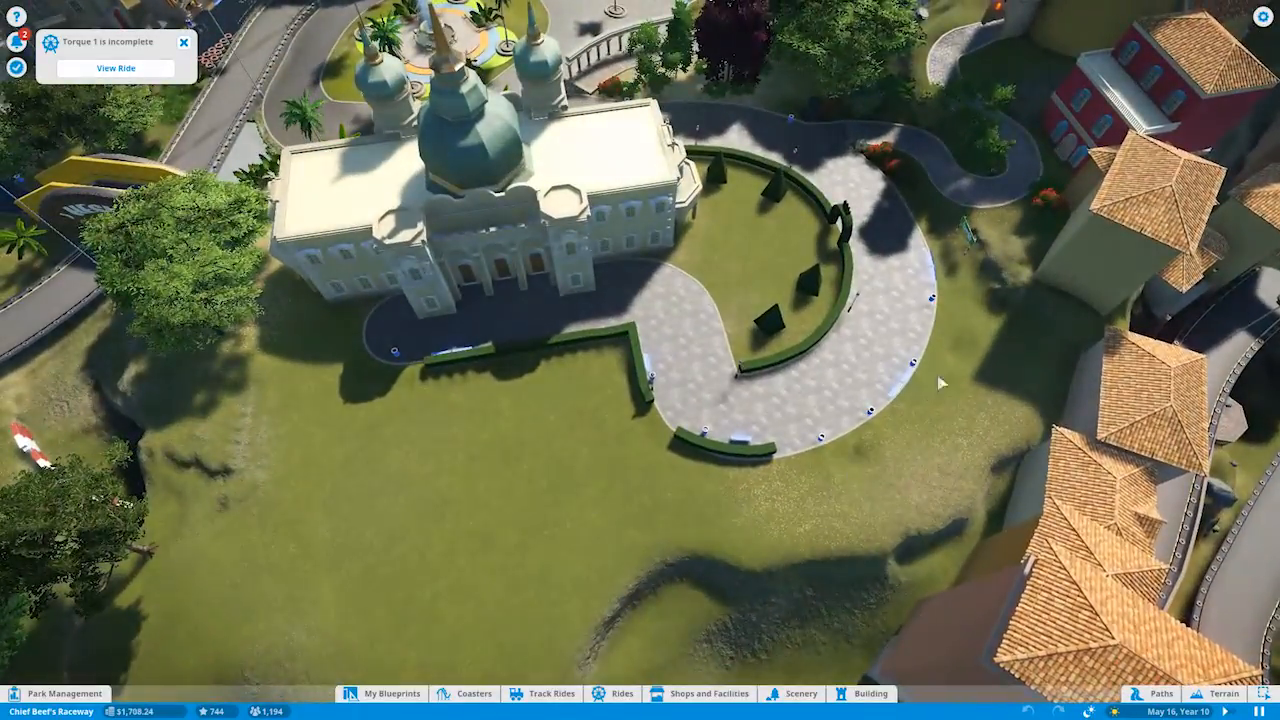
{"action": "key", "text": "a"}
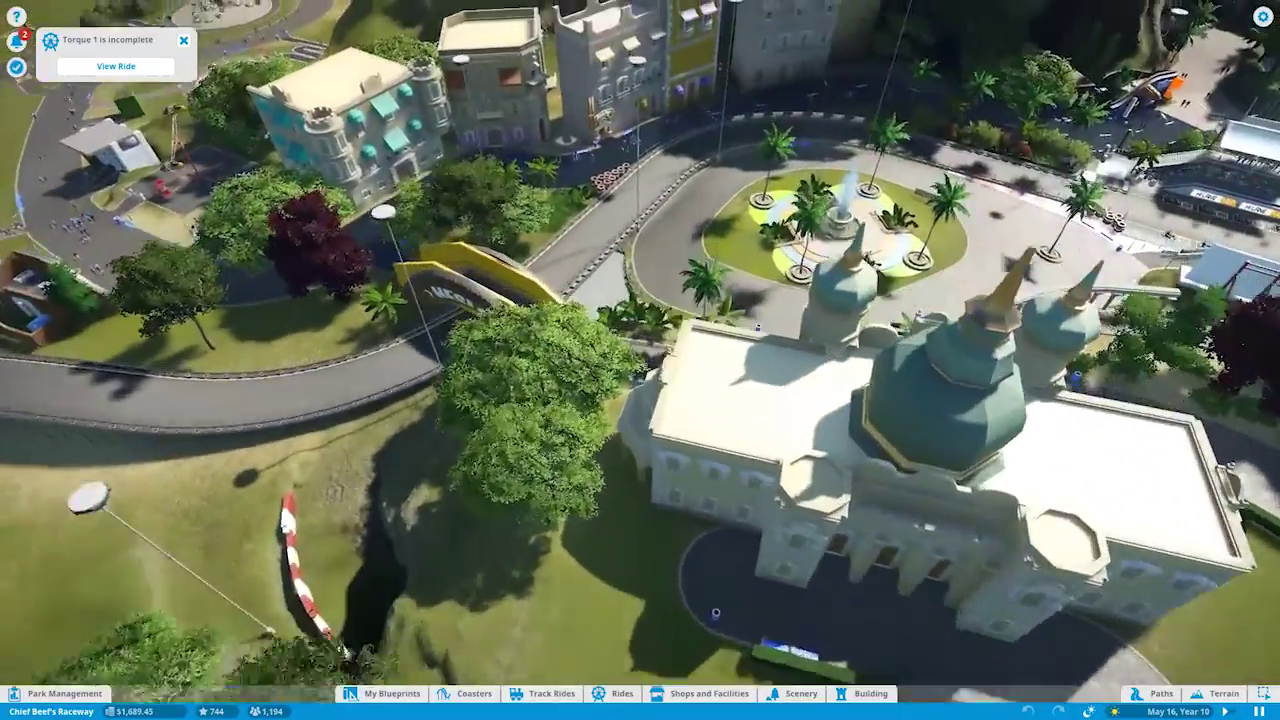
{"action": "key", "text": "w"}
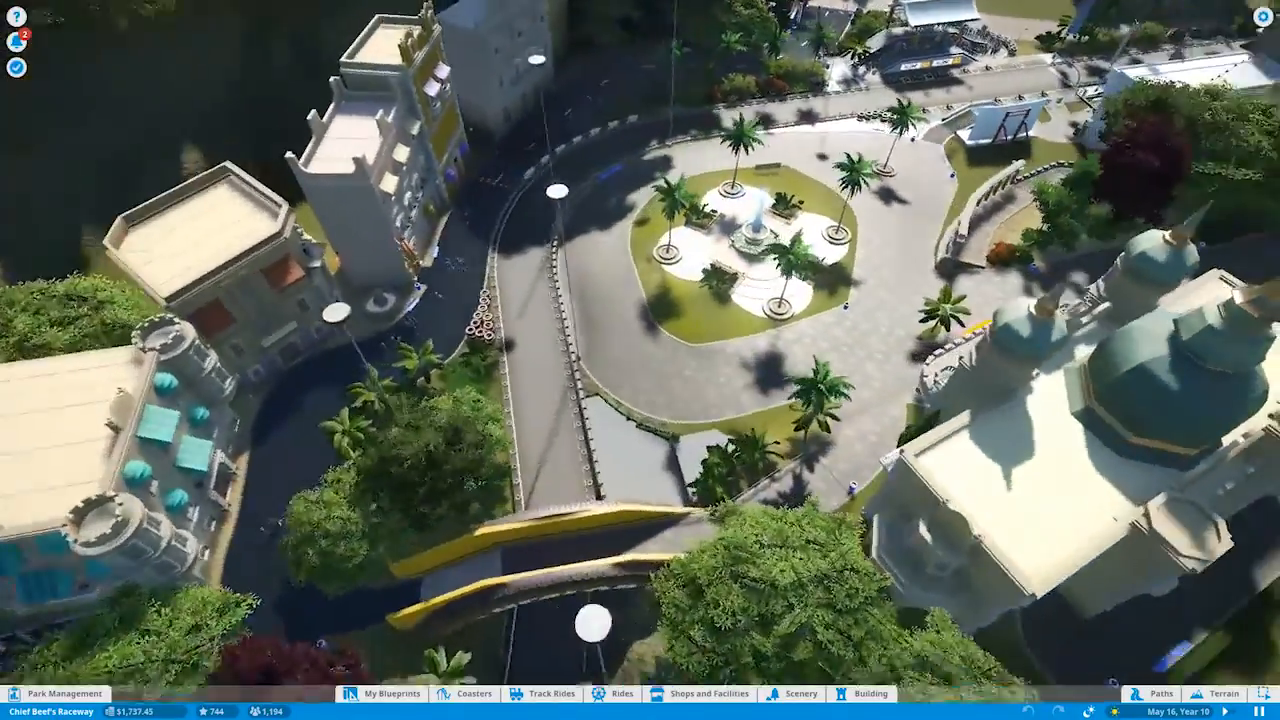
{"action": "key", "text": "w"}
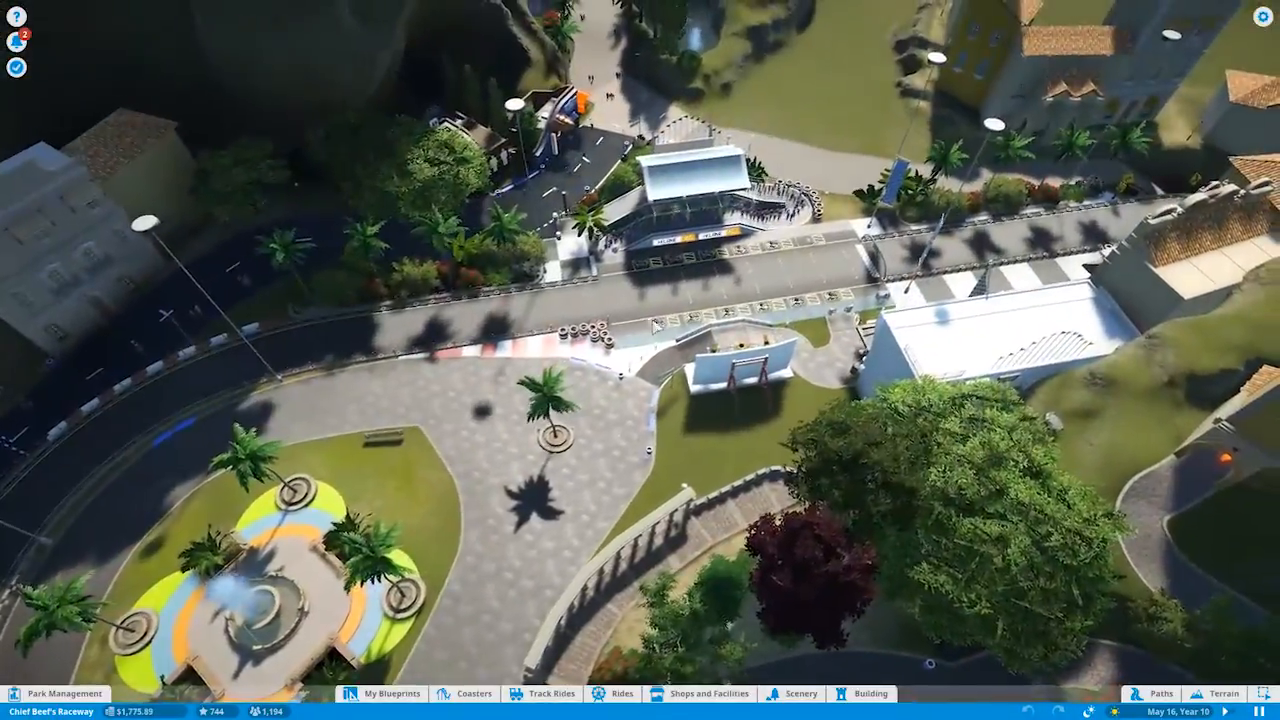
{"action": "key", "text": "q"}
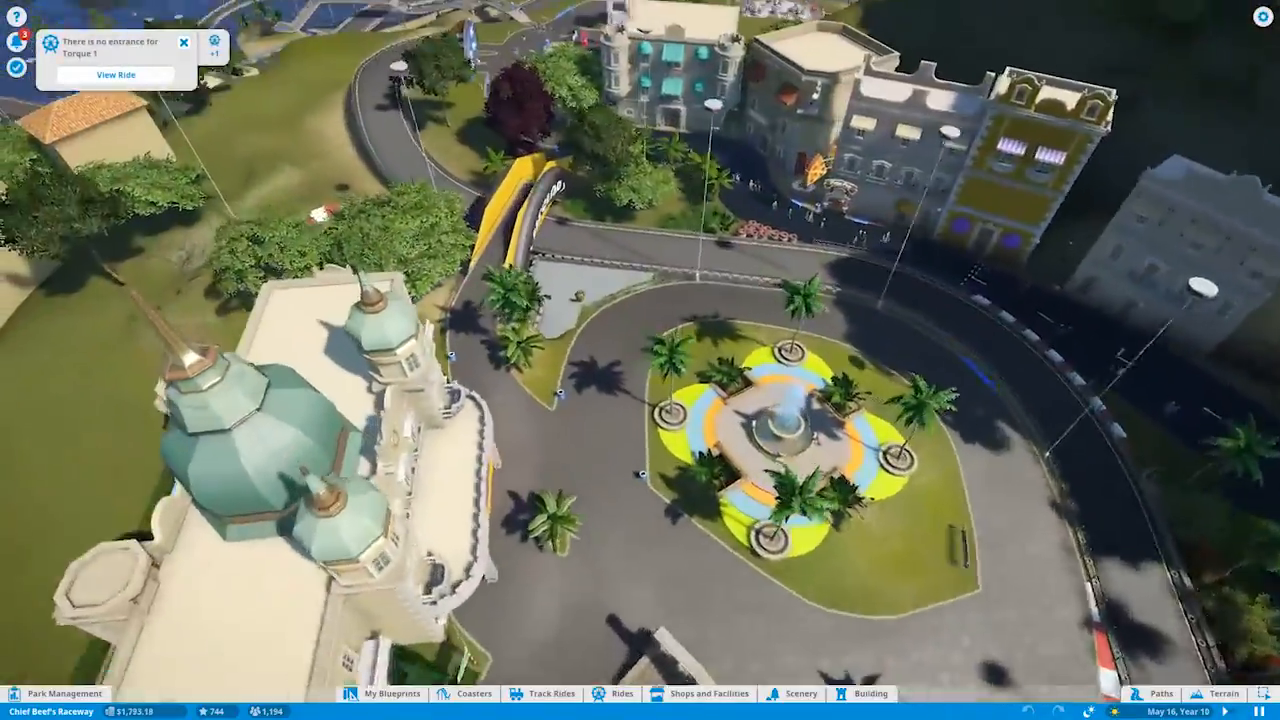
{"action": "key", "text": "a"}
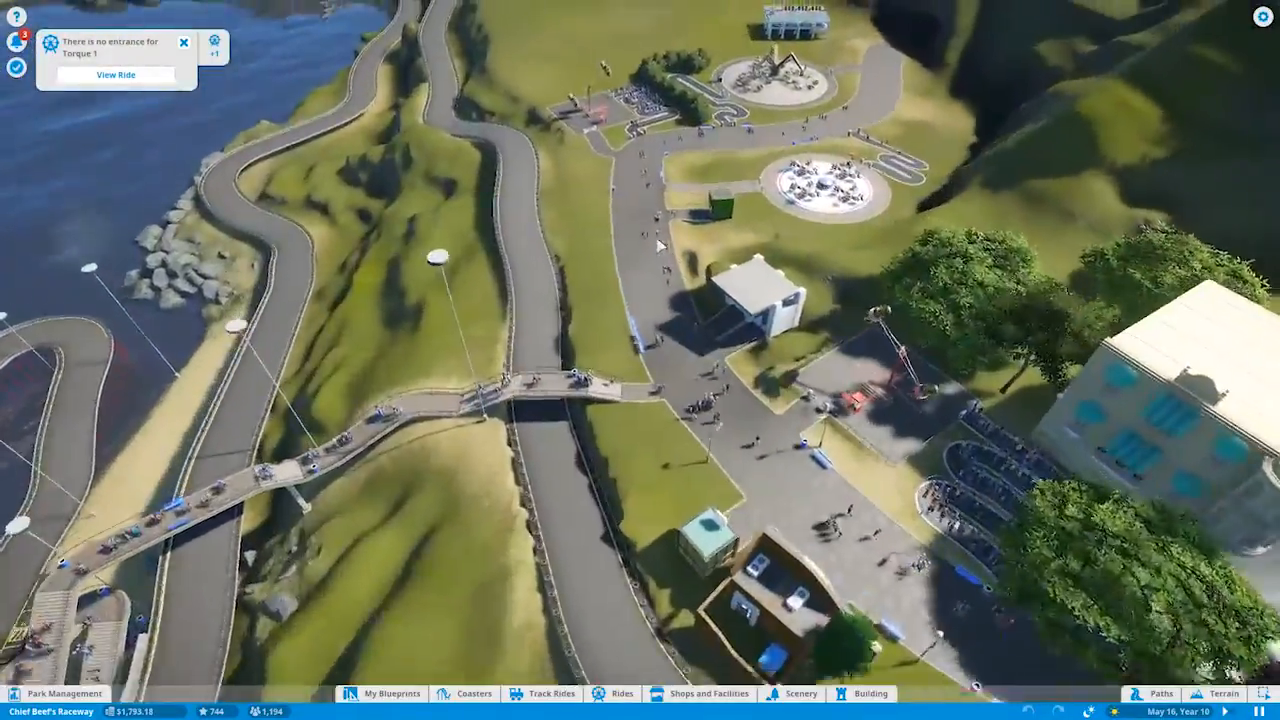
{"action": "key", "text": "q"}
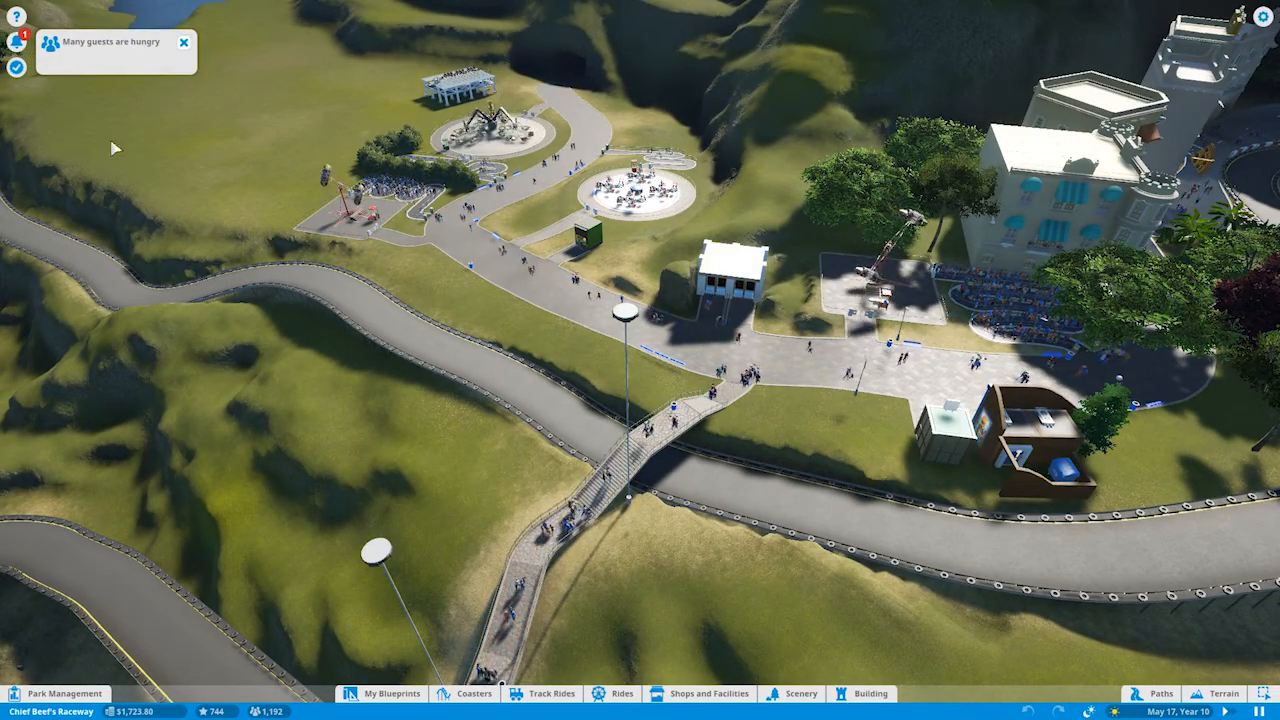
{"action": "scroll", "coordinate": [690, 277], "scroll_direction": "up", "scroll_amount": 2}
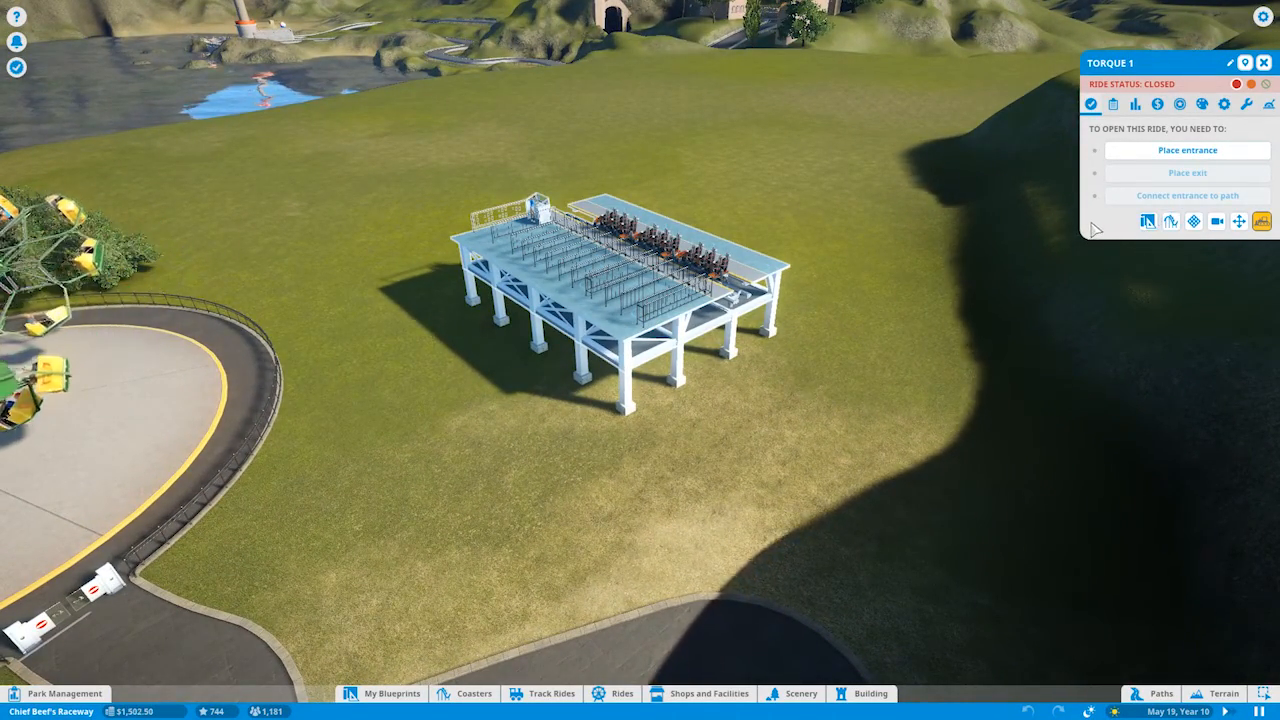
Move the Torque 1 station to a new spot on the field and look over the surroundings.
{"action": "left_click", "coordinate": [1239, 222]}
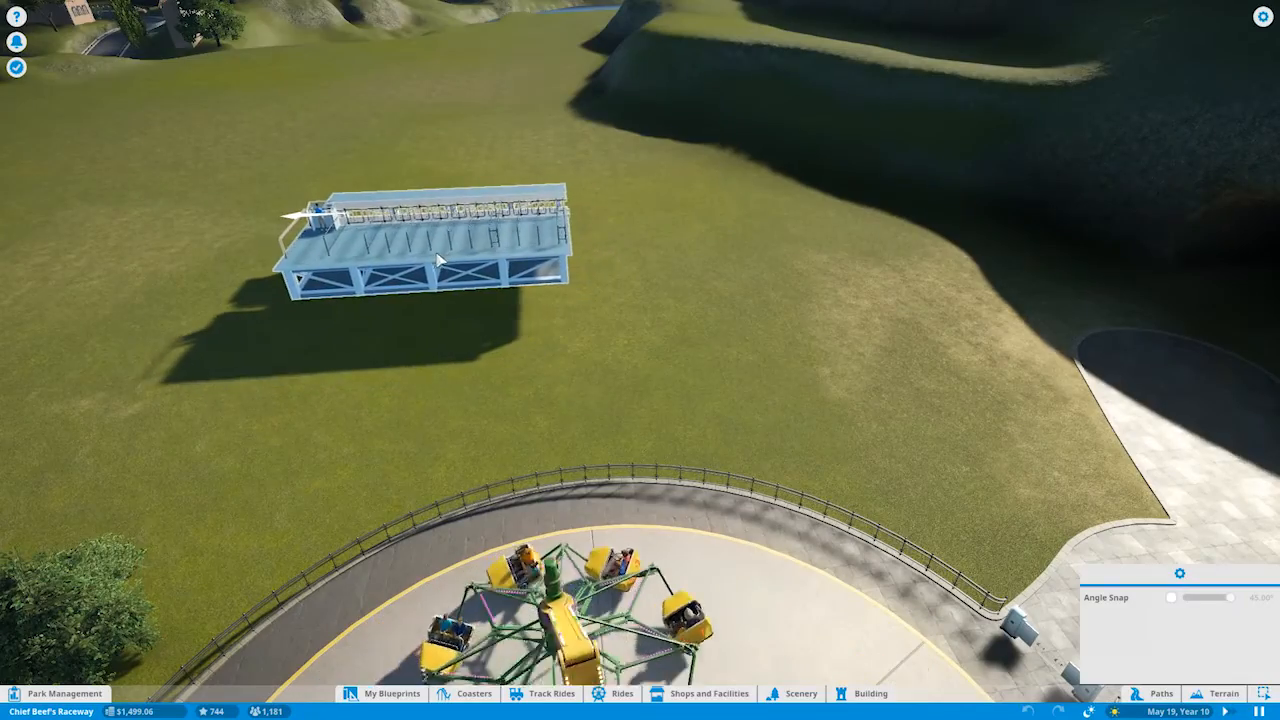
{"action": "left_click", "coordinate": [435, 260]}
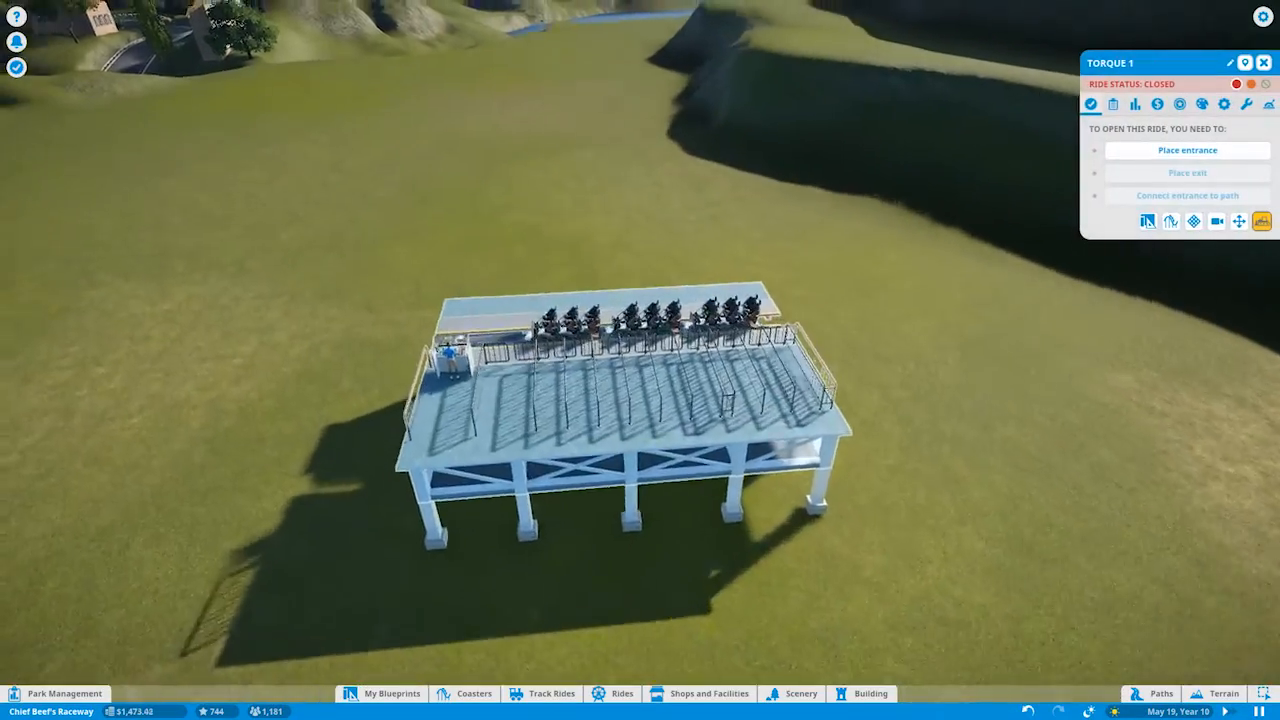
{"action": "key", "text": "w"}
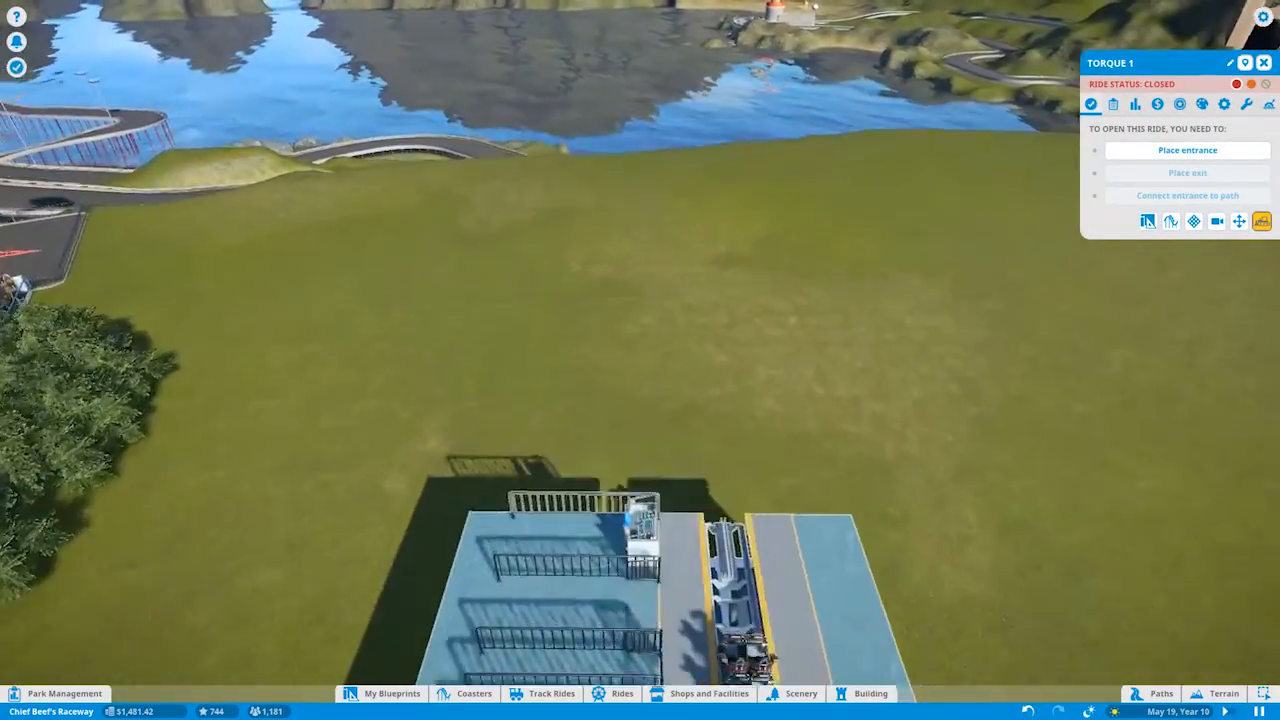
{"action": "key", "text": "e"}
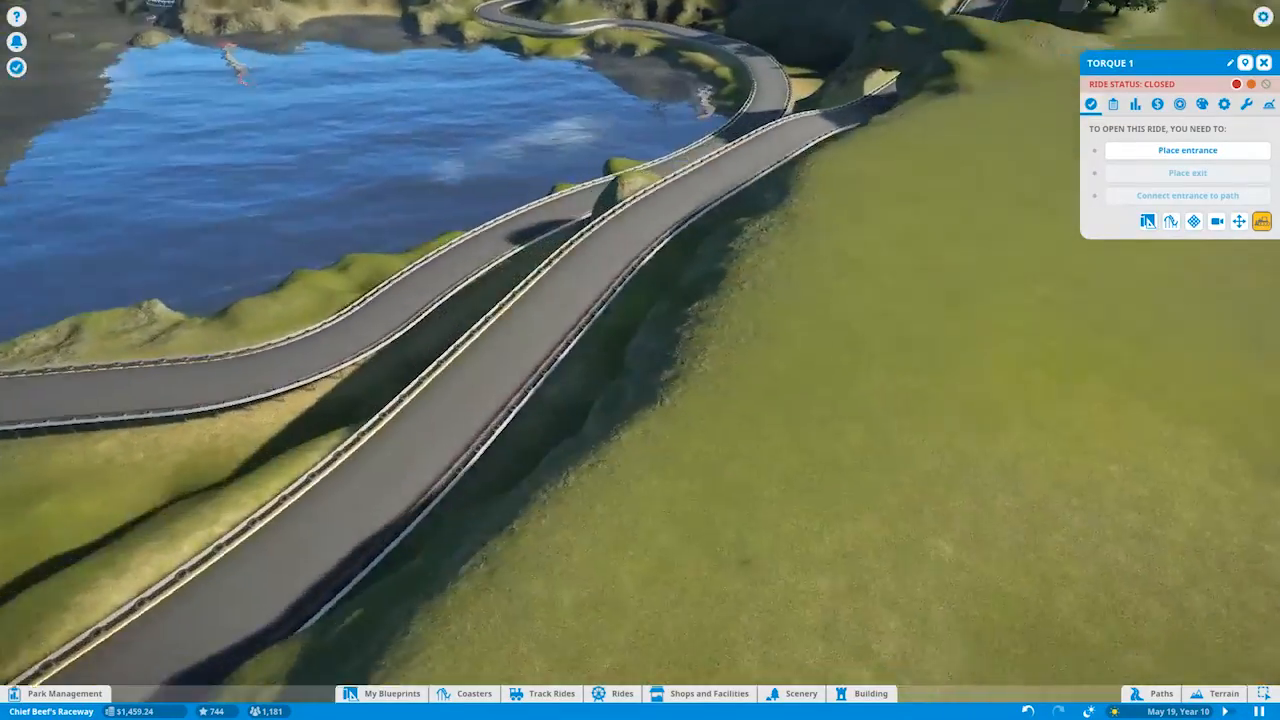
{"action": "key", "text": "e"}
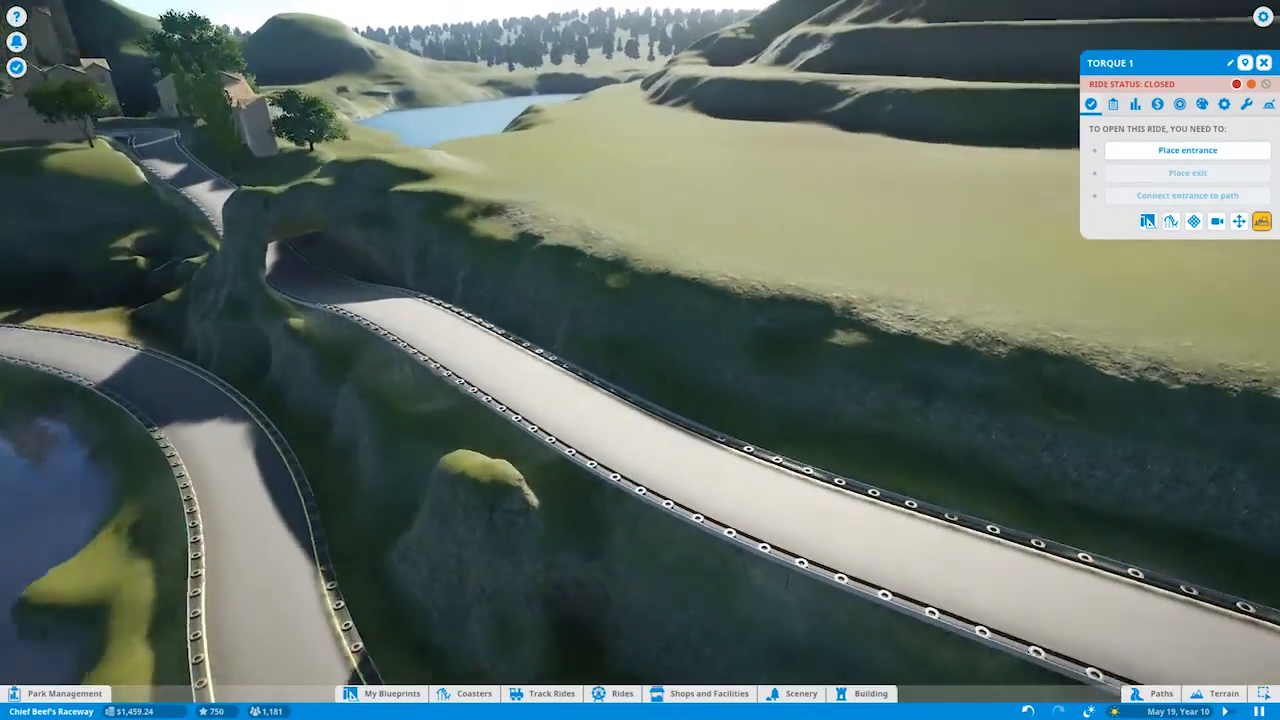
{"action": "key", "text": "w"}
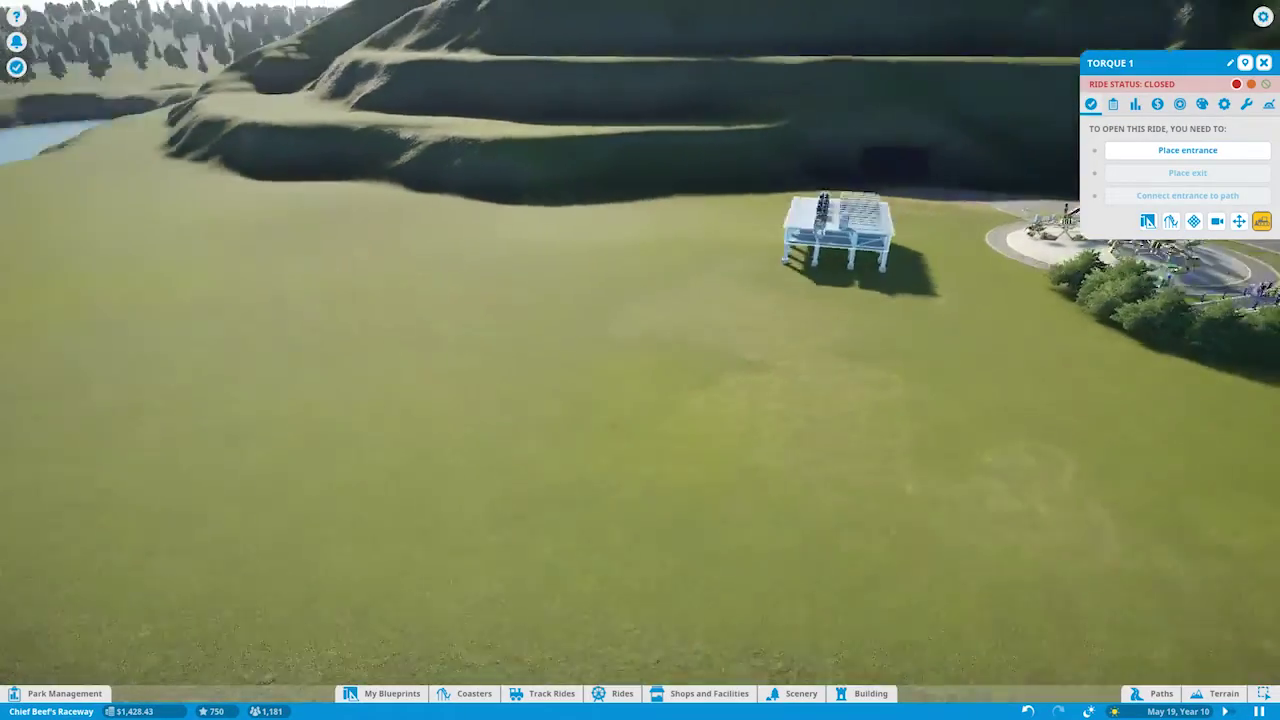
Centre on the Torque 1 station and start editing its track.
{"action": "left_click", "coordinate": [1245, 62]}
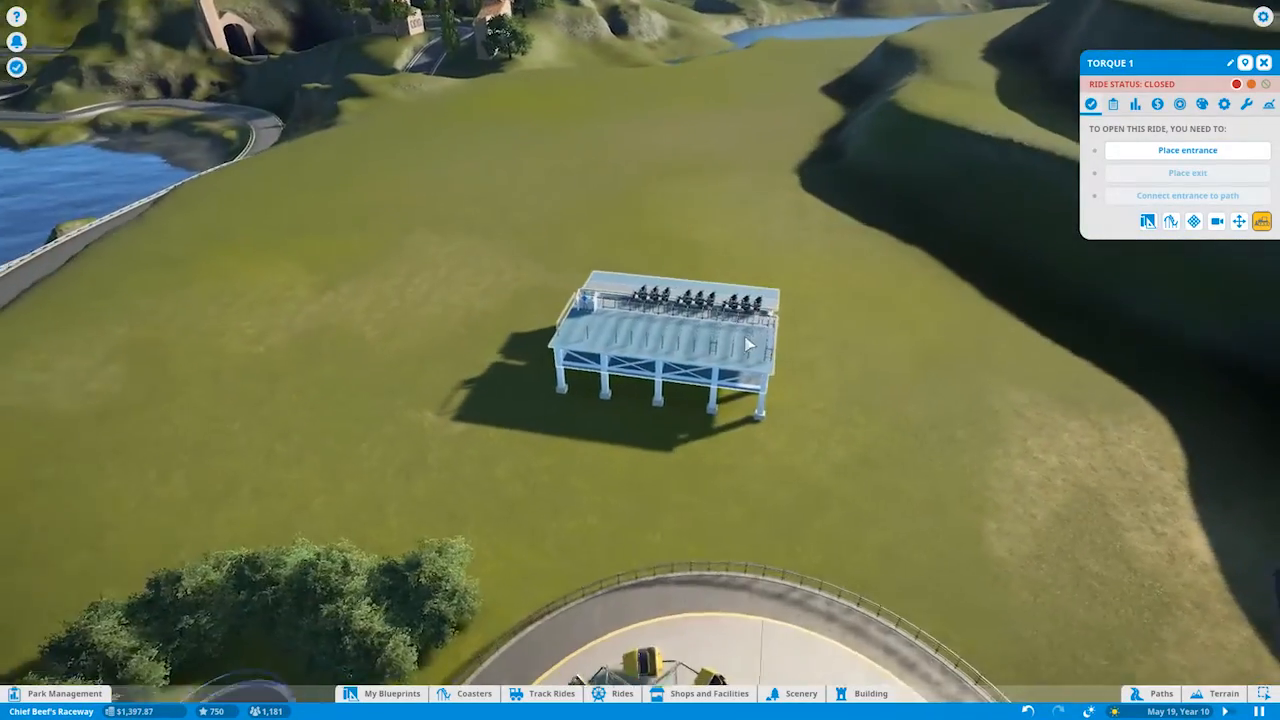
{"action": "left_click", "coordinate": [1170, 222]}
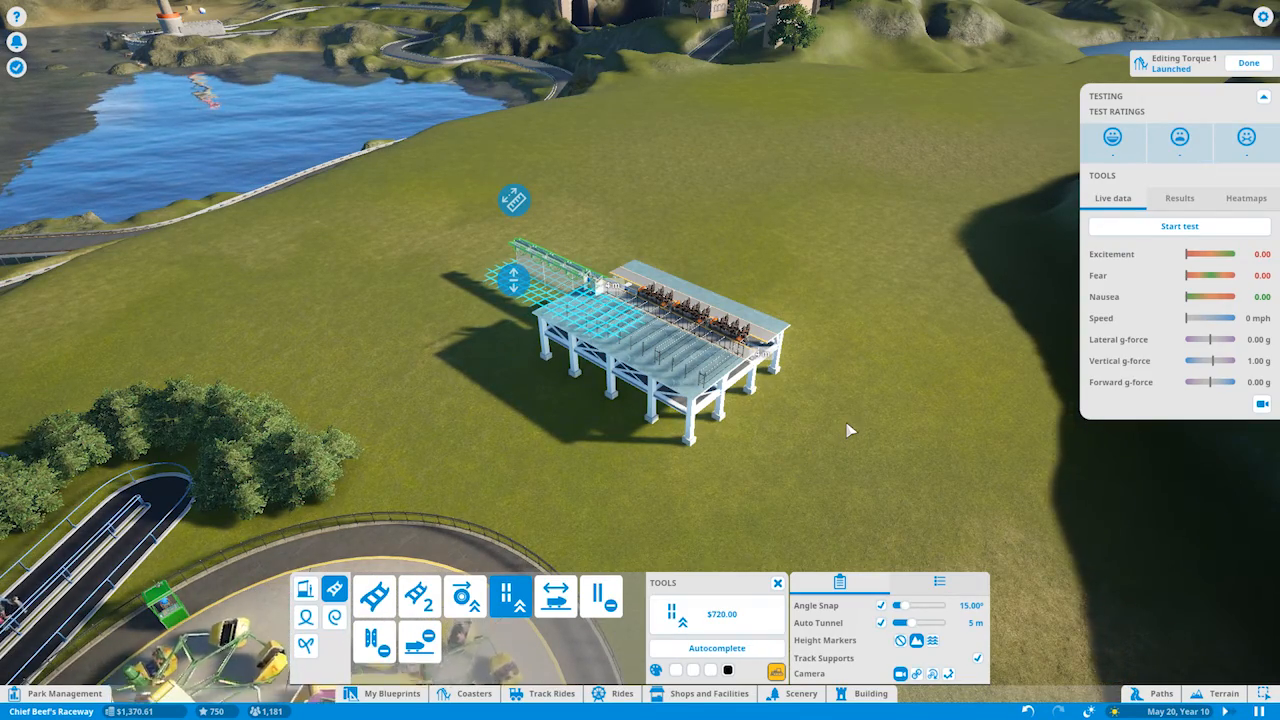
Browse the Loops, Rolls and Utility track piece categories beside the station.
{"action": "key", "text": "q"}
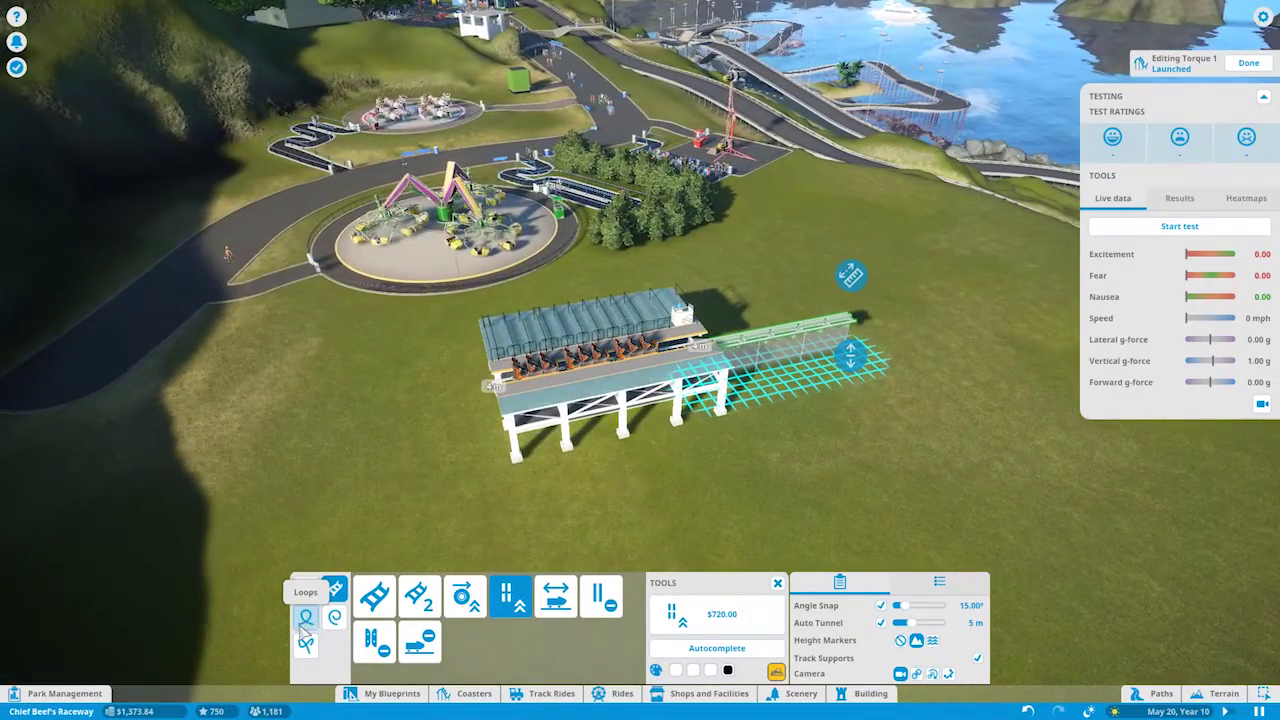
{"action": "left_click", "coordinate": [305, 617]}
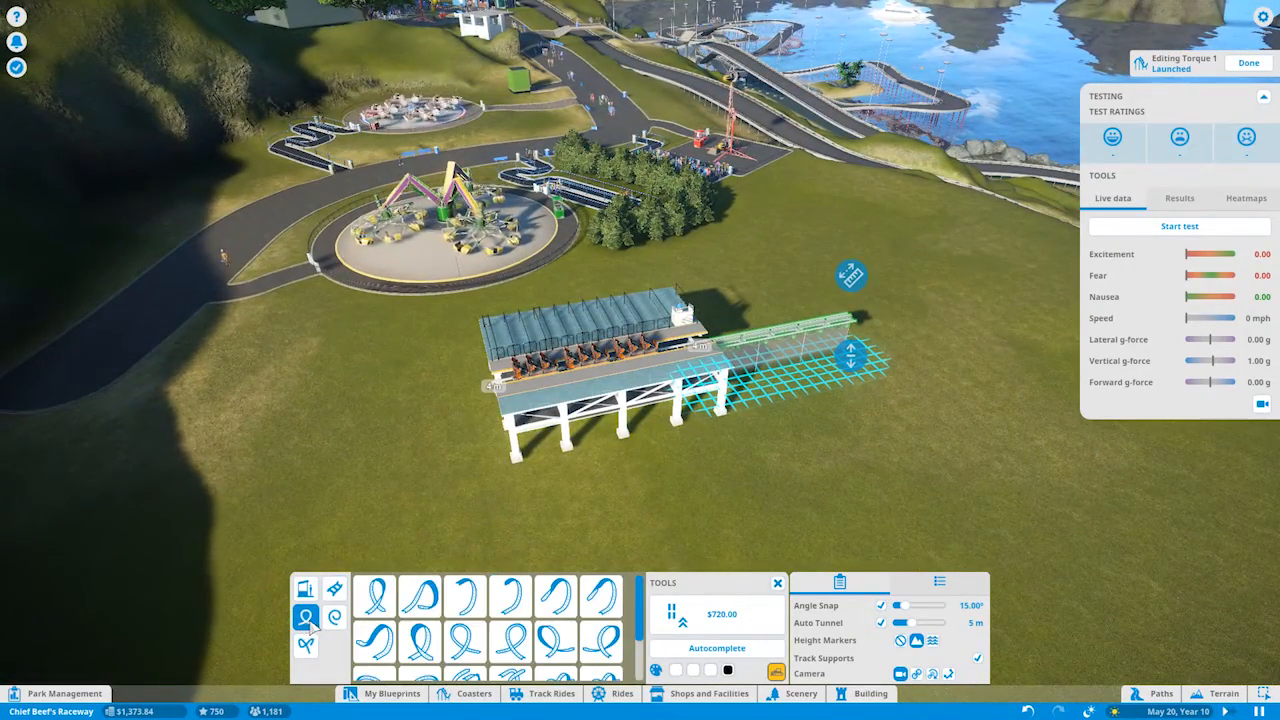
{"action": "scroll", "coordinate": [440, 640], "scroll_direction": "down", "scroll_amount": 2}
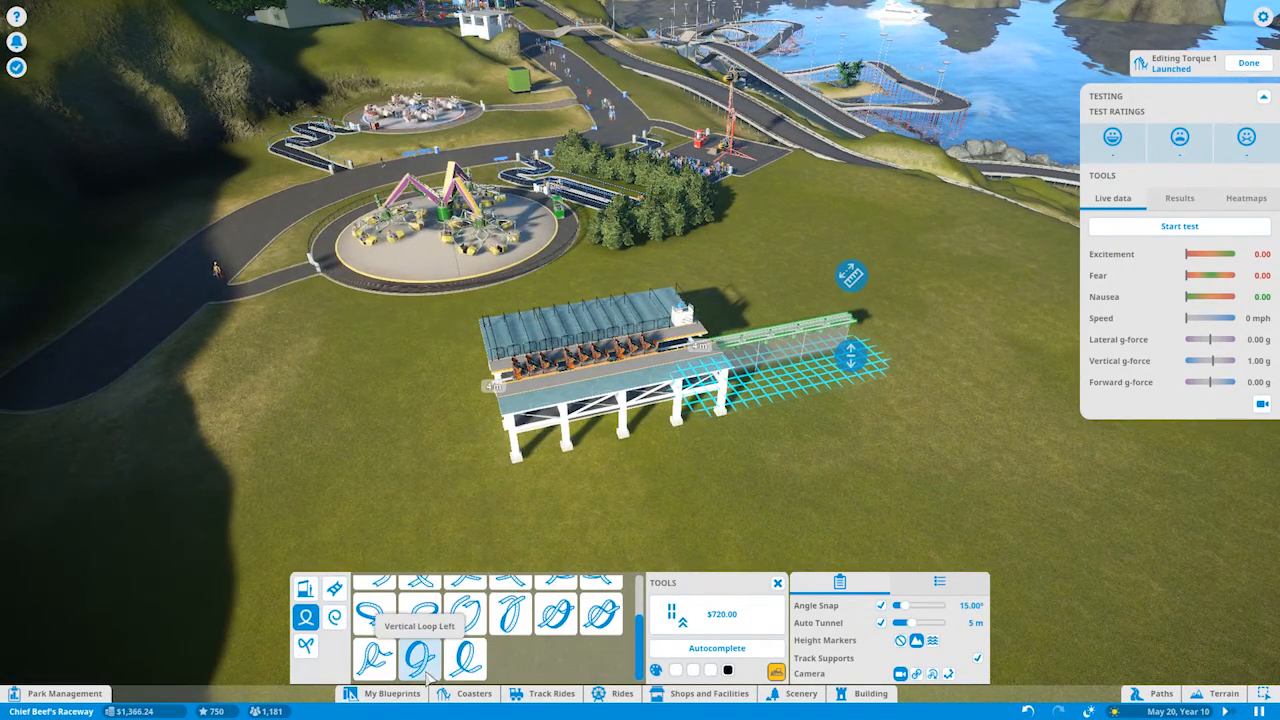
{"action": "left_click", "coordinate": [305, 645]}
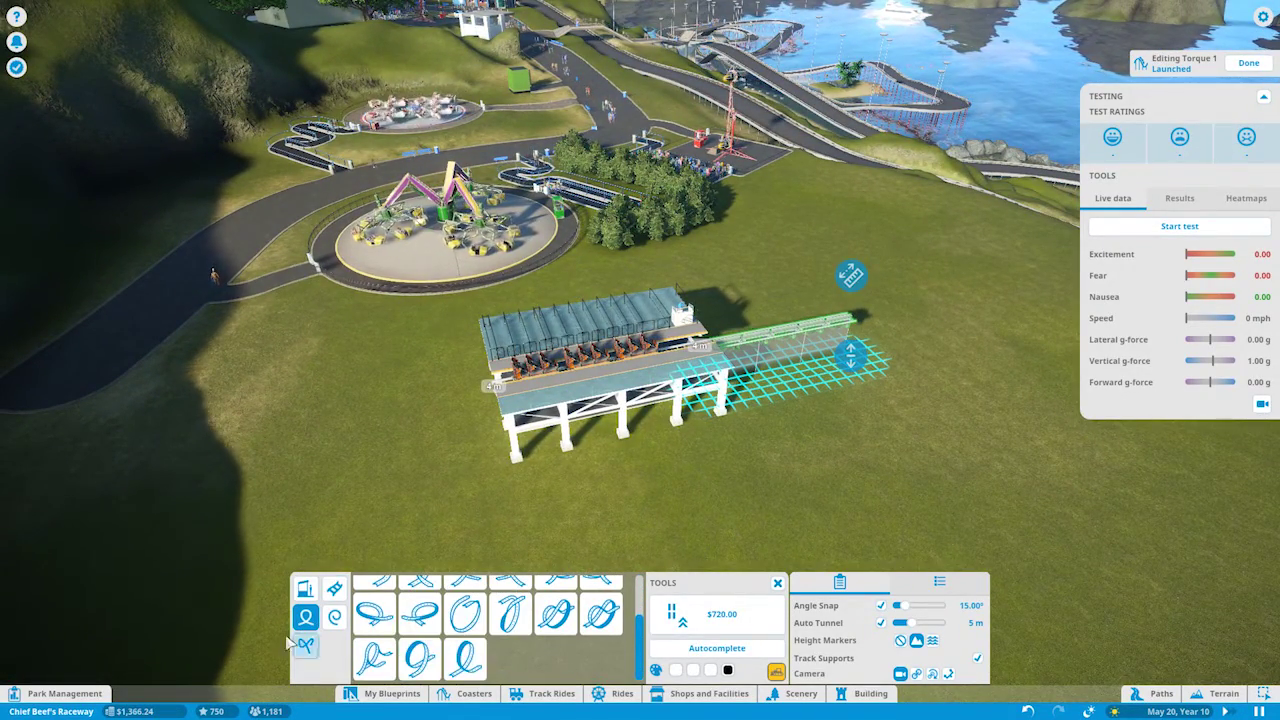
{"action": "left_click", "coordinate": [334, 618]}
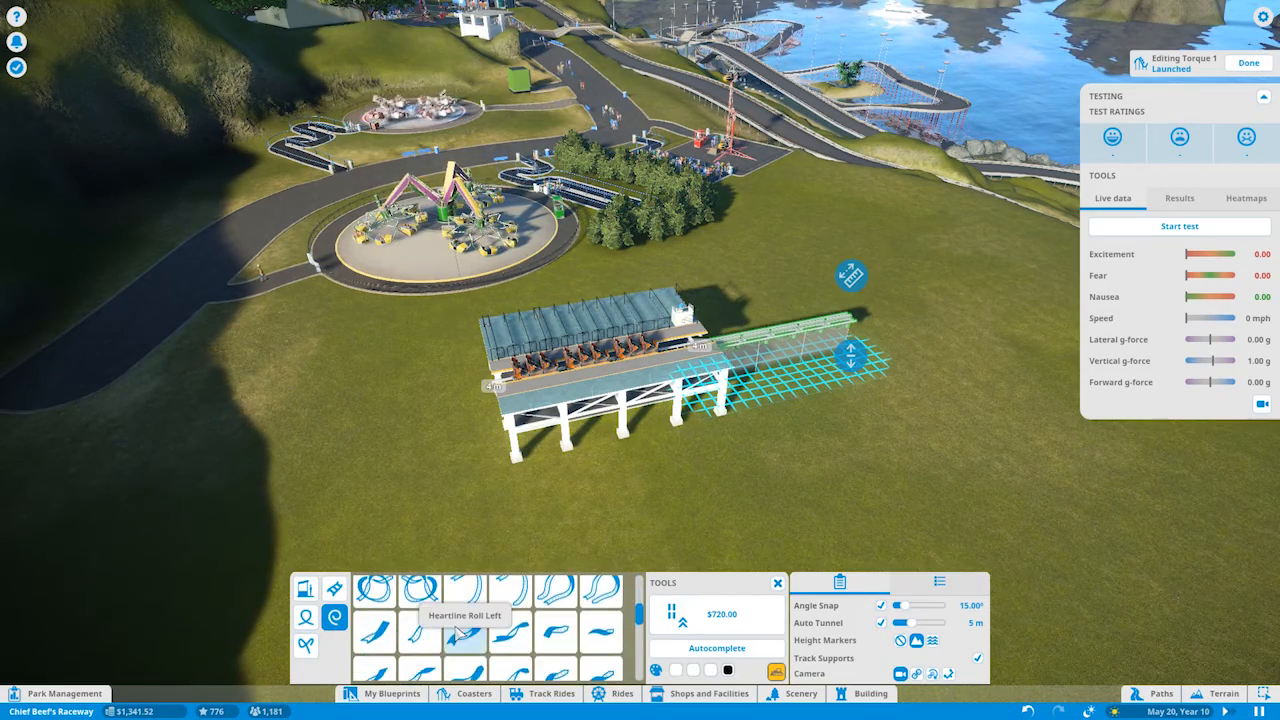
{"action": "scroll", "coordinate": [440, 635], "scroll_direction": "down", "scroll_amount": 1}
{"action": "scroll", "coordinate": [409, 636], "scroll_direction": "down", "scroll_amount": 1}
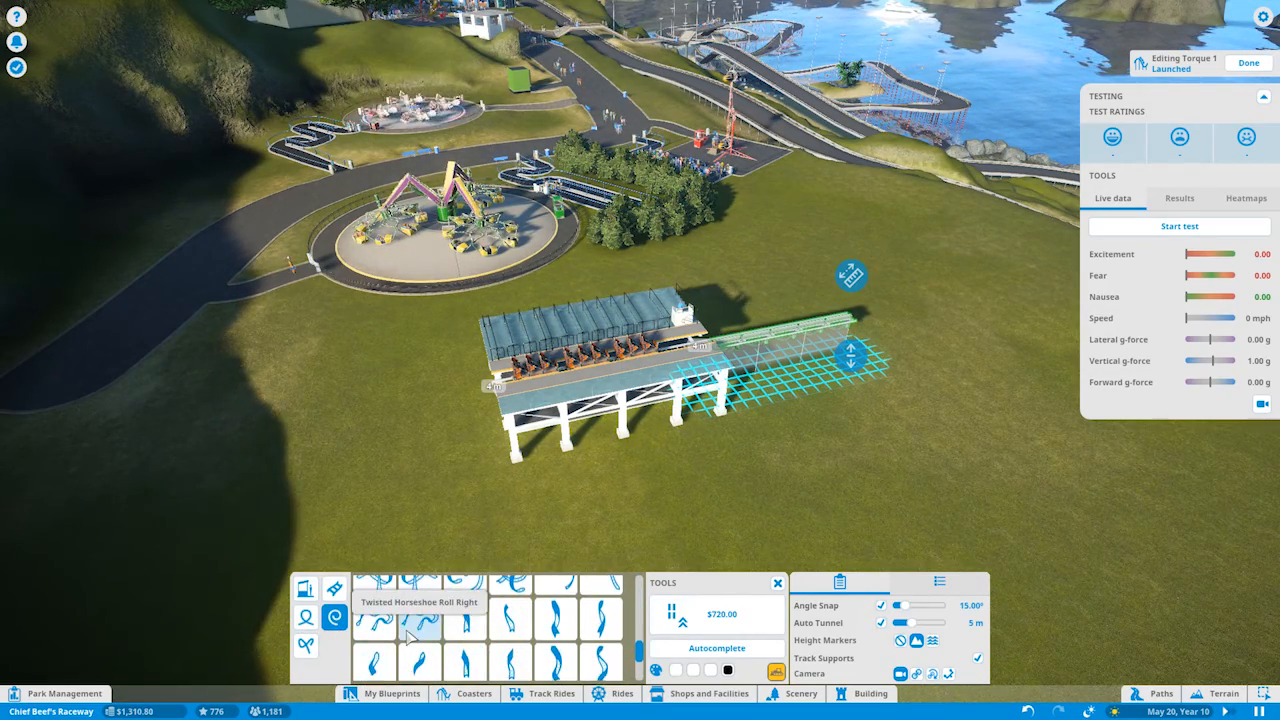
{"action": "scroll", "coordinate": [409, 636], "scroll_direction": "down", "scroll_amount": 1}
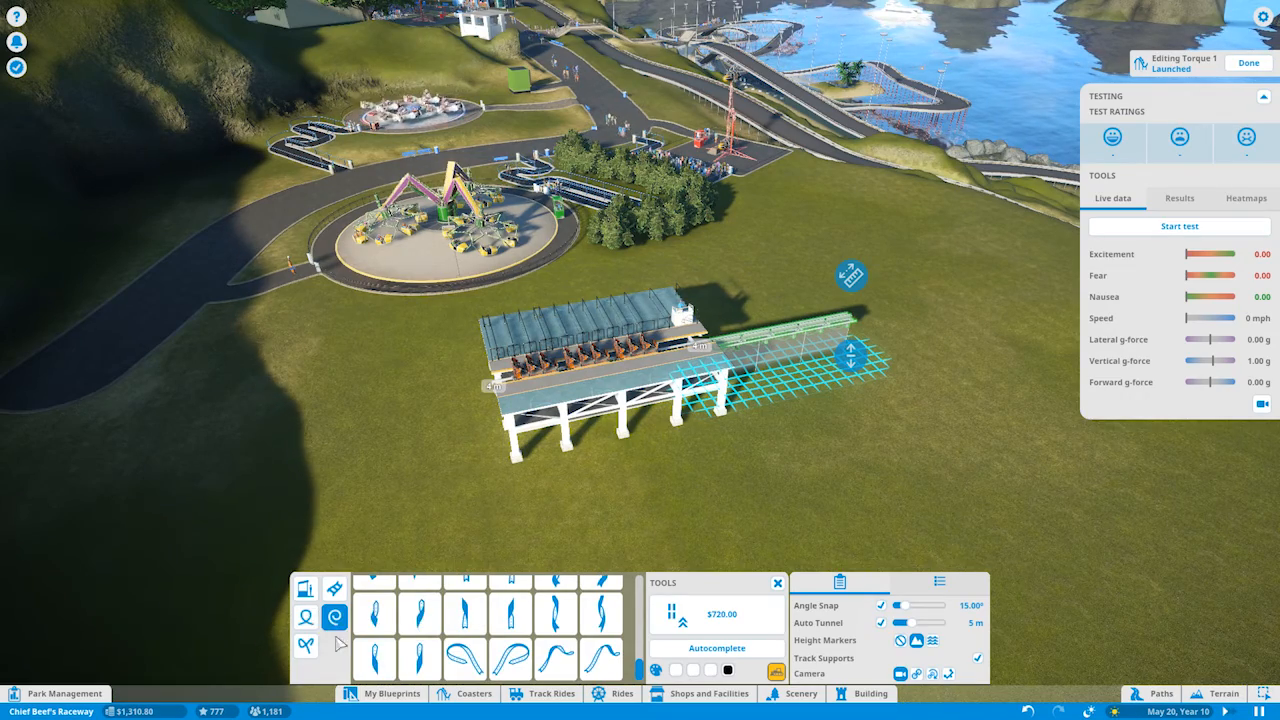
{"action": "left_click", "coordinate": [305, 645]}
{"action": "scroll", "coordinate": [531, 627], "scroll_direction": "up", "scroll_amount": 1}
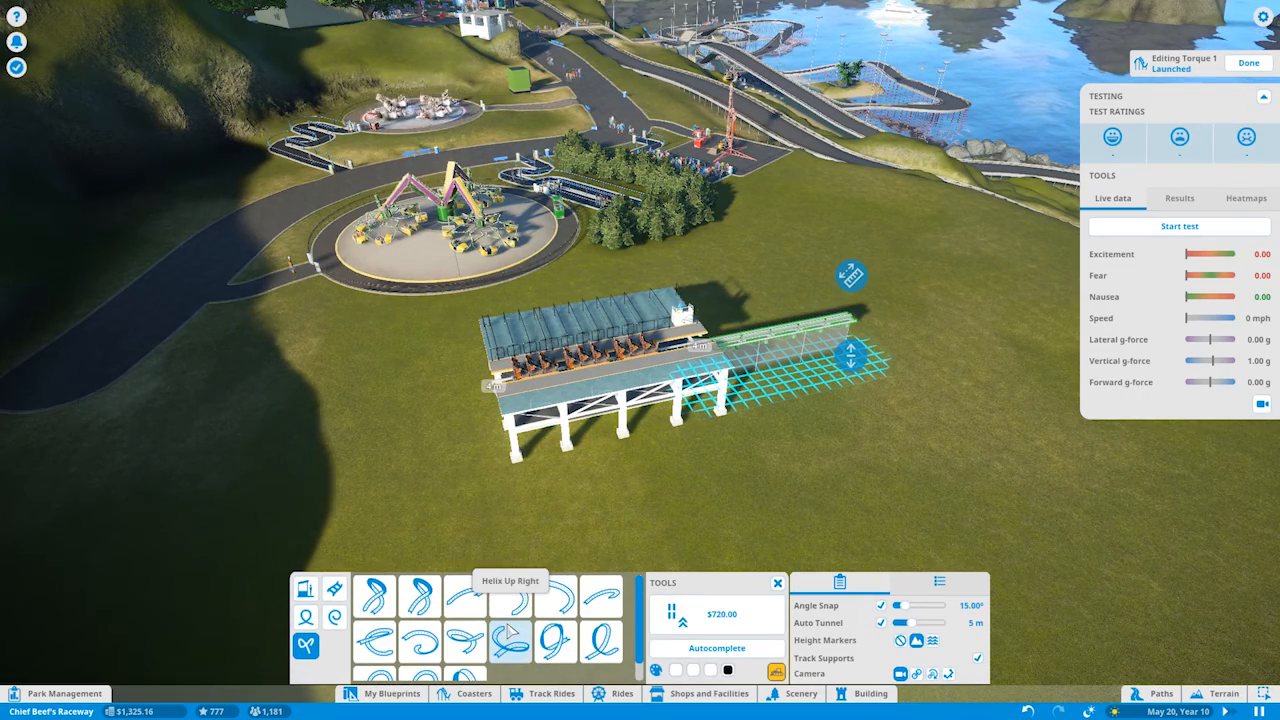
{"action": "left_click", "coordinate": [334, 592]}
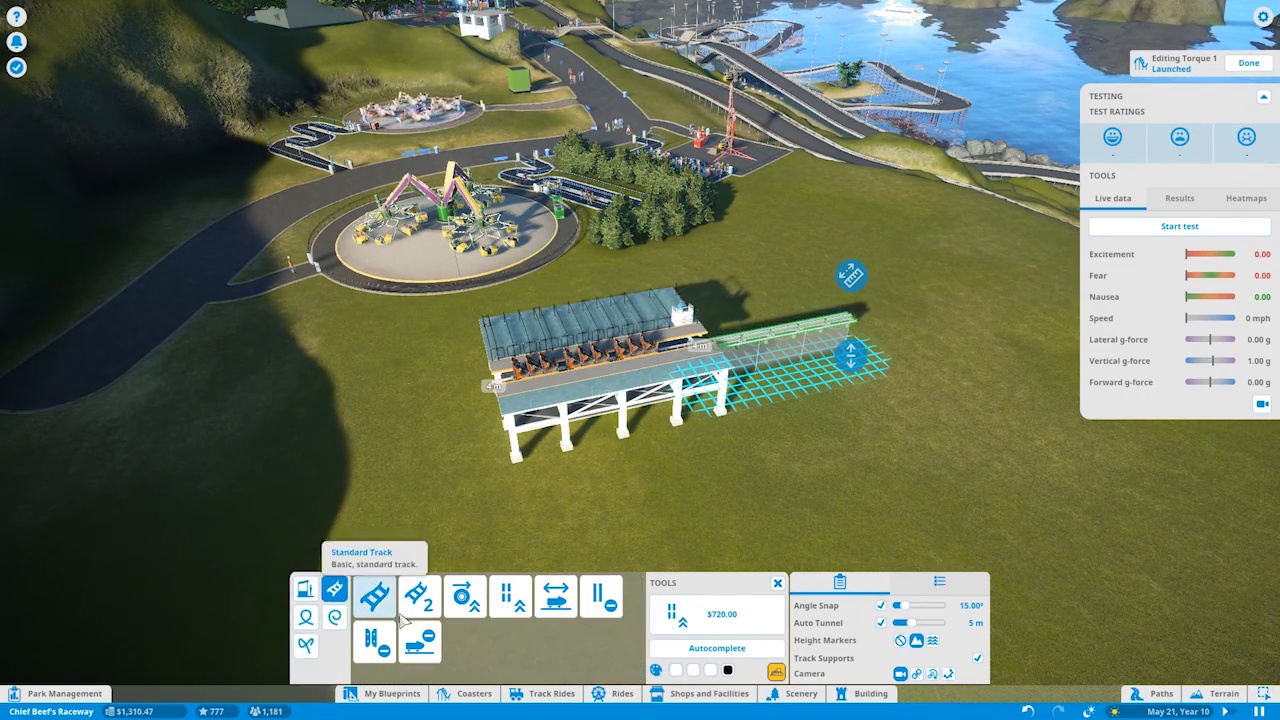
{"action": "left_click", "coordinate": [308, 620]}
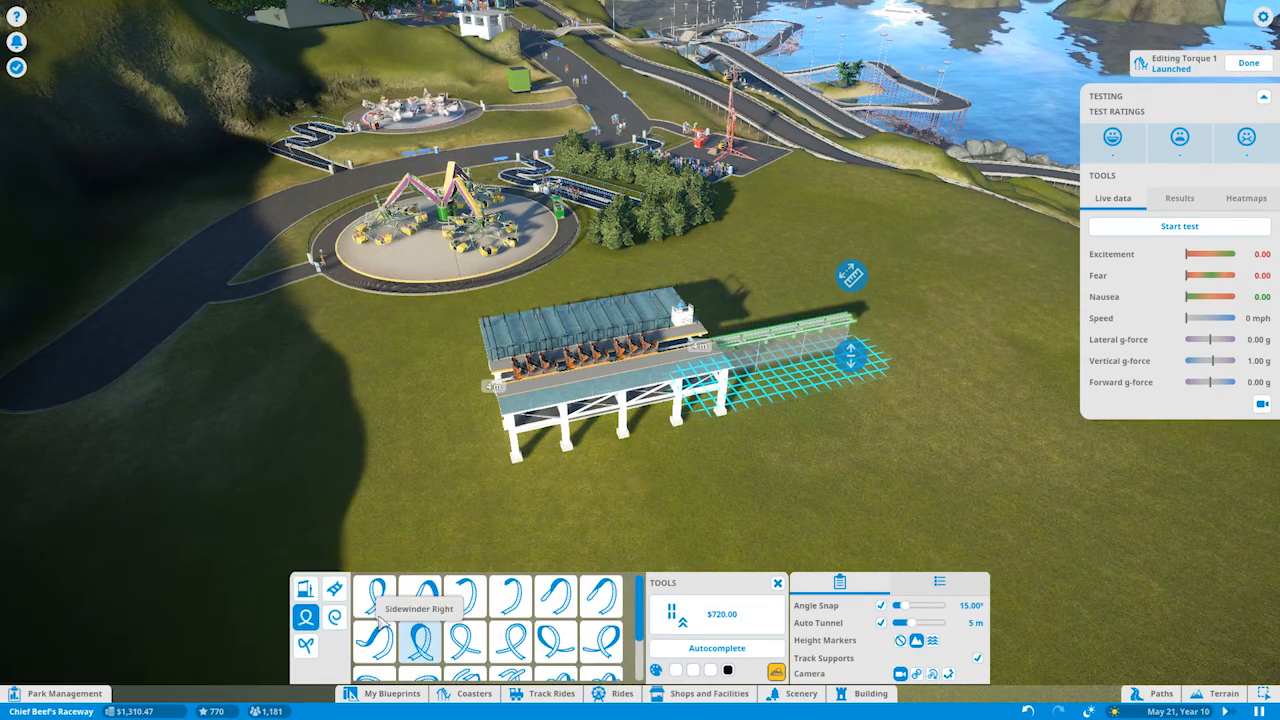
{"action": "scroll", "coordinate": [460, 625], "scroll_direction": "down", "scroll_amount": 2}
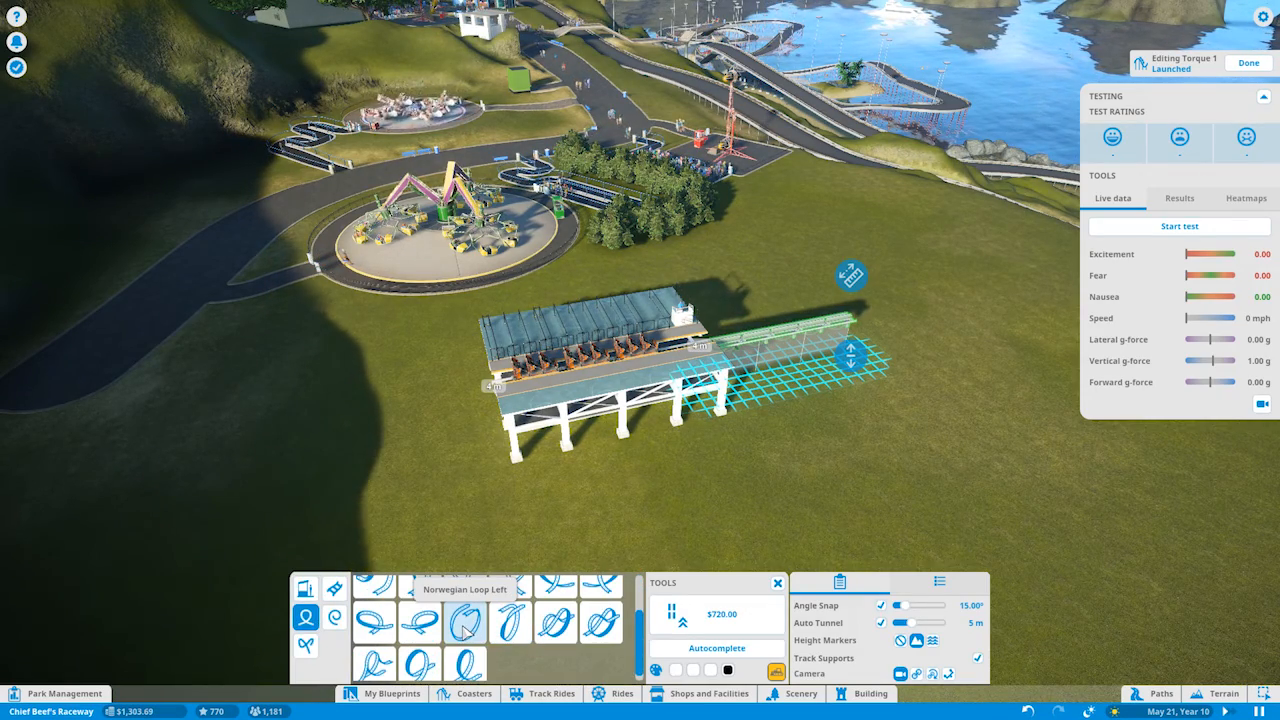
Preview a Vertical Loop Left after the station, then discard it and the last station section.
{"action": "left_click", "coordinate": [374, 663]}
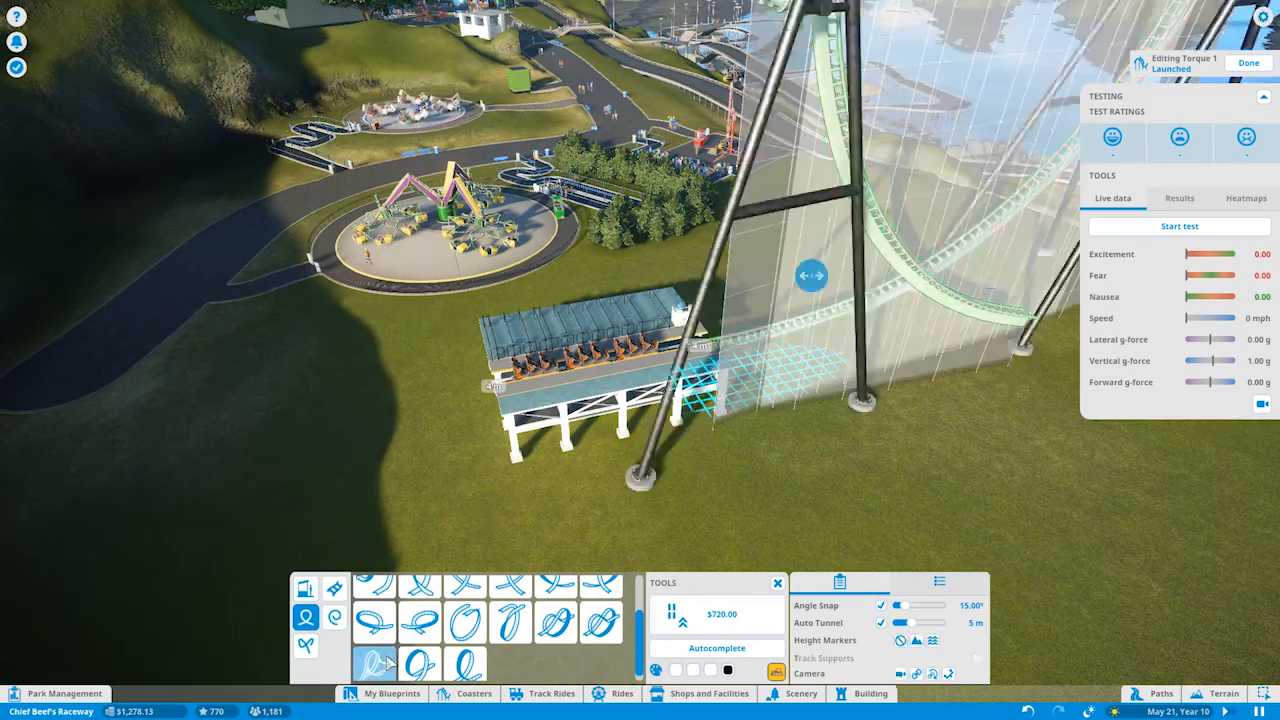
{"action": "scroll", "coordinate": [820, 400], "scroll_direction": "down", "scroll_amount": 3}
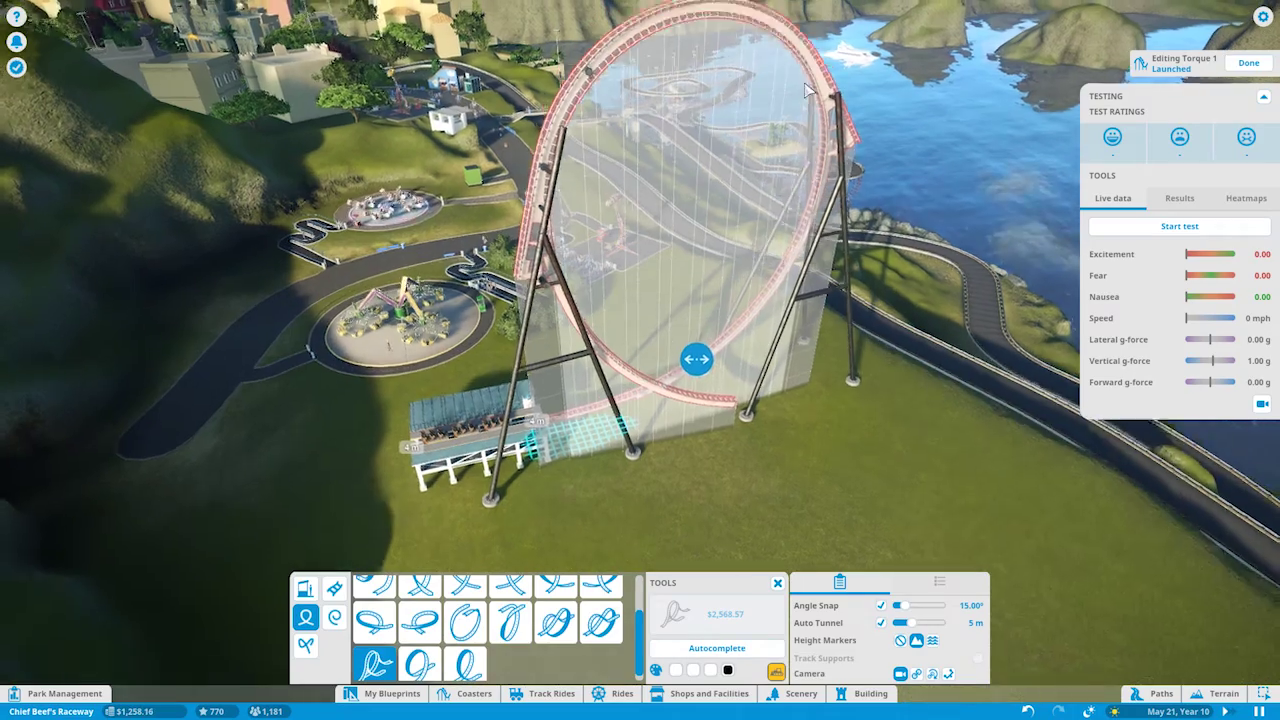
{"action": "scroll", "coordinate": [740, 90], "scroll_direction": "up", "scroll_amount": 3}
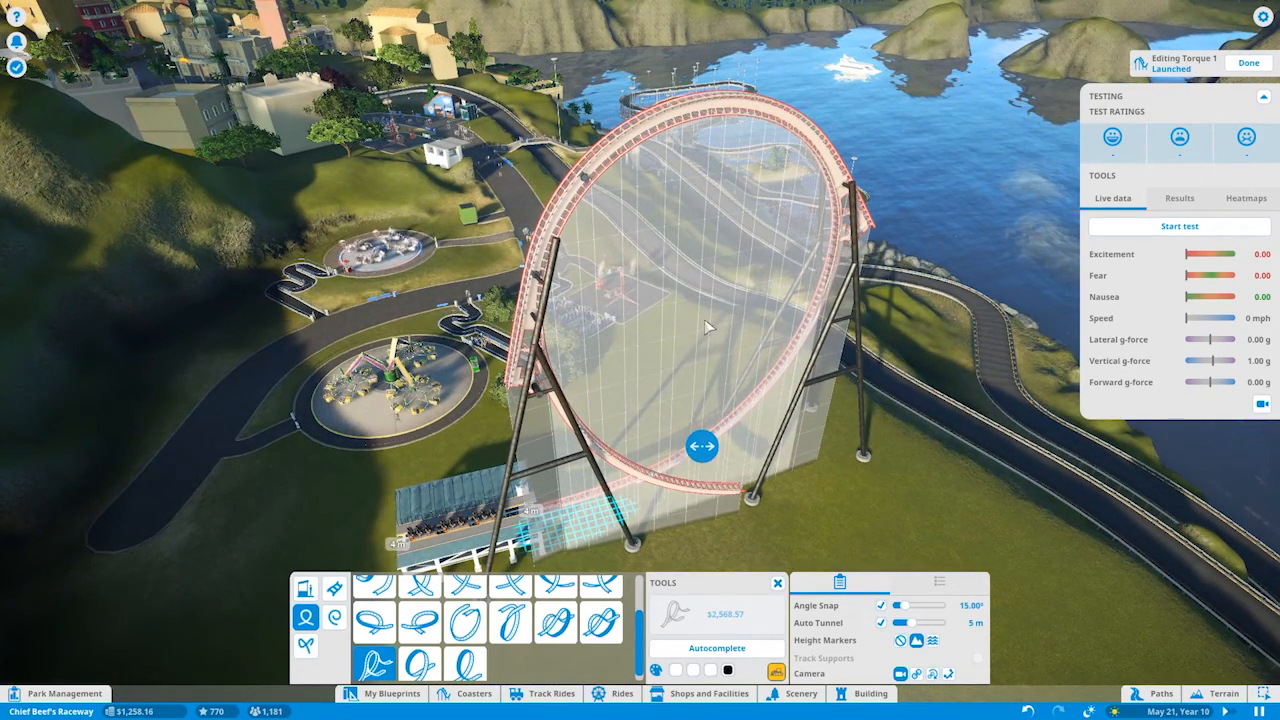
{"action": "key", "text": "Delete"}
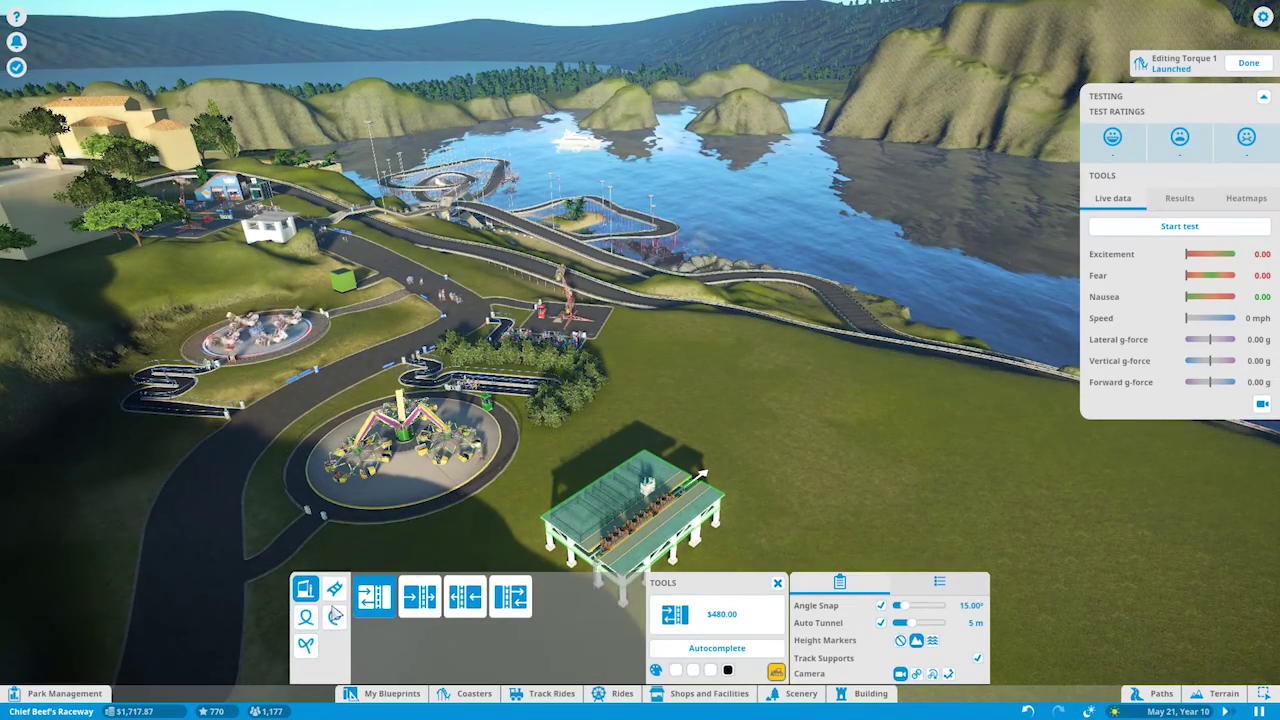
Choose the powered launch track piece and line the view up alongside the station.
{"action": "left_click", "coordinate": [335, 589]}
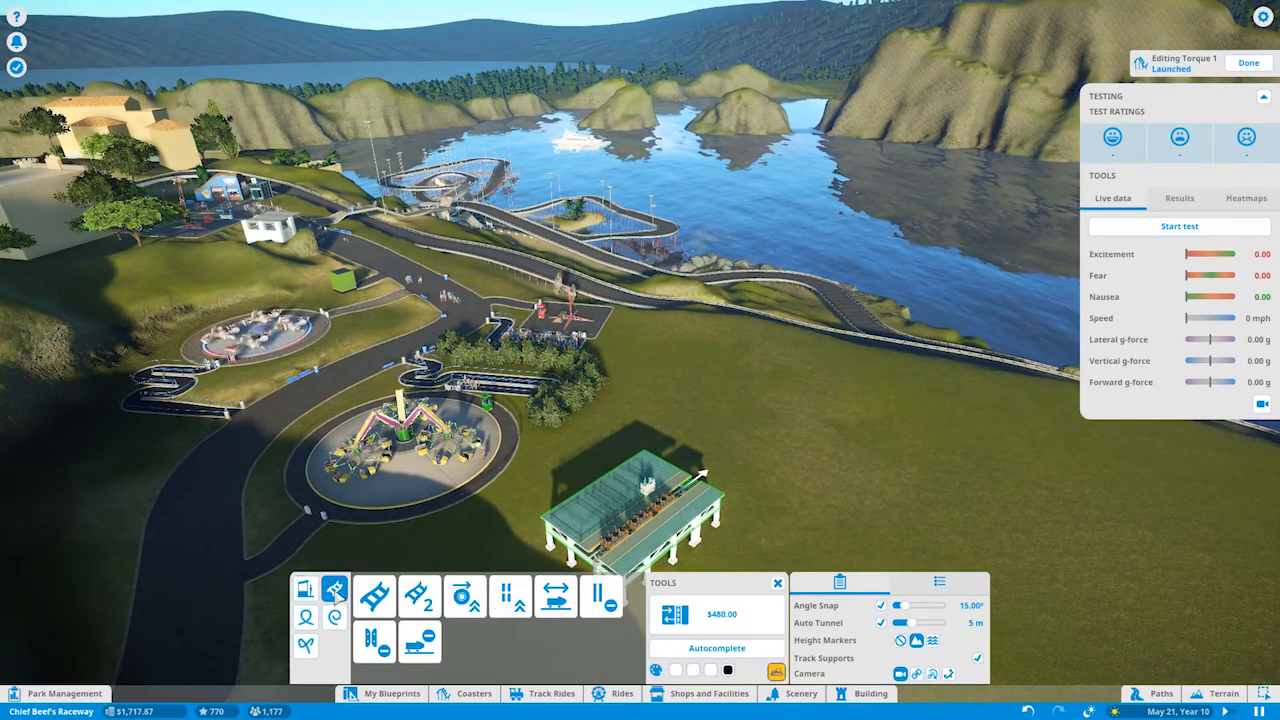
{"action": "left_click", "coordinate": [510, 597]}
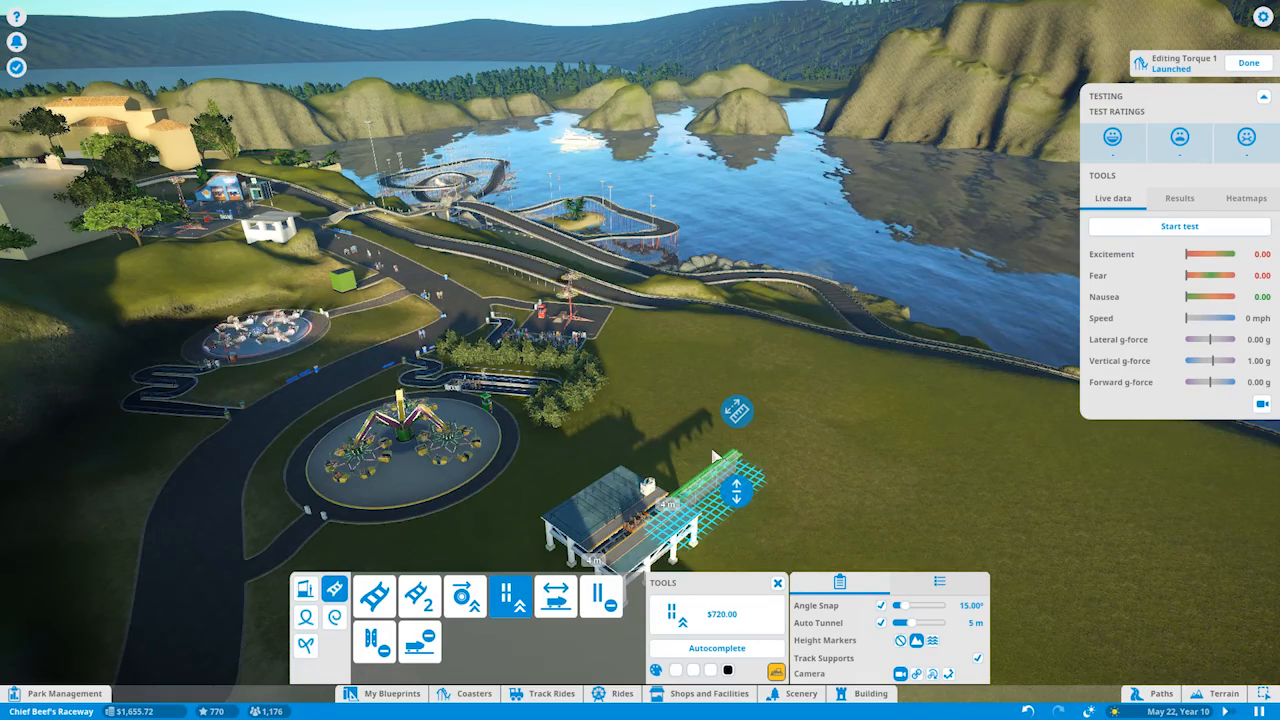
{"action": "key", "text": "w"}
{"action": "key", "text": "d"}
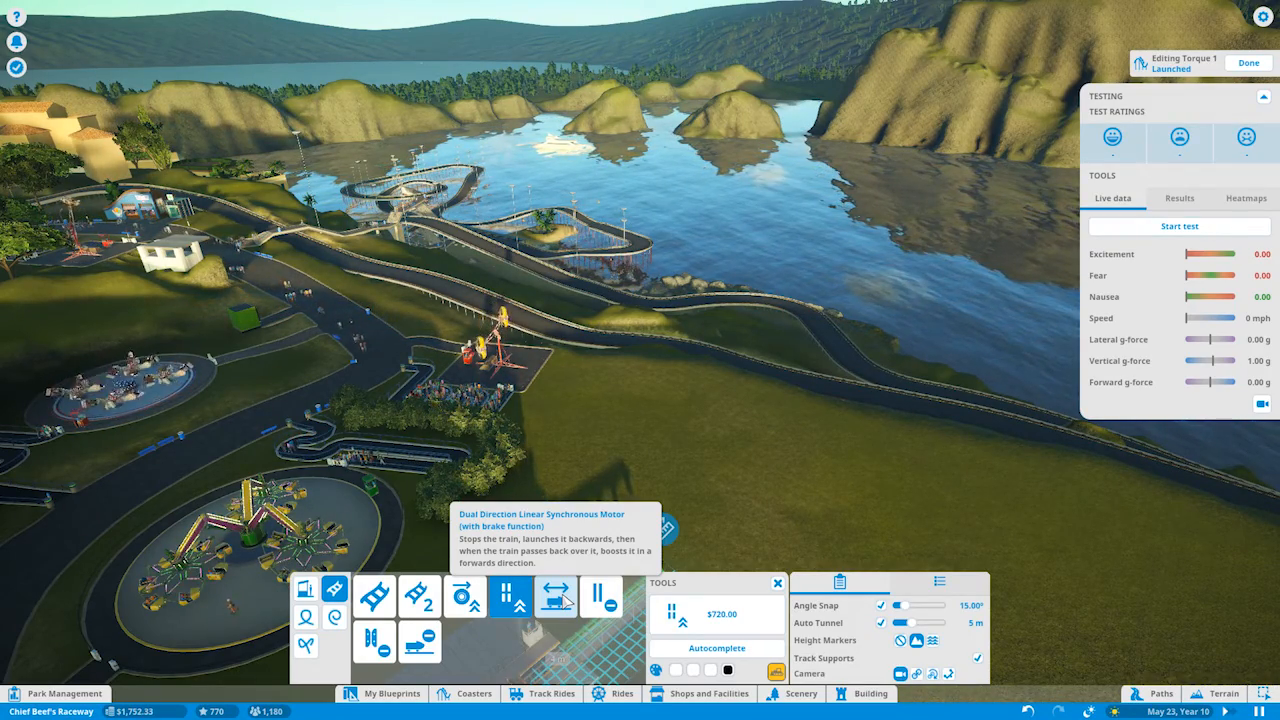
{"action": "key", "text": "d"}
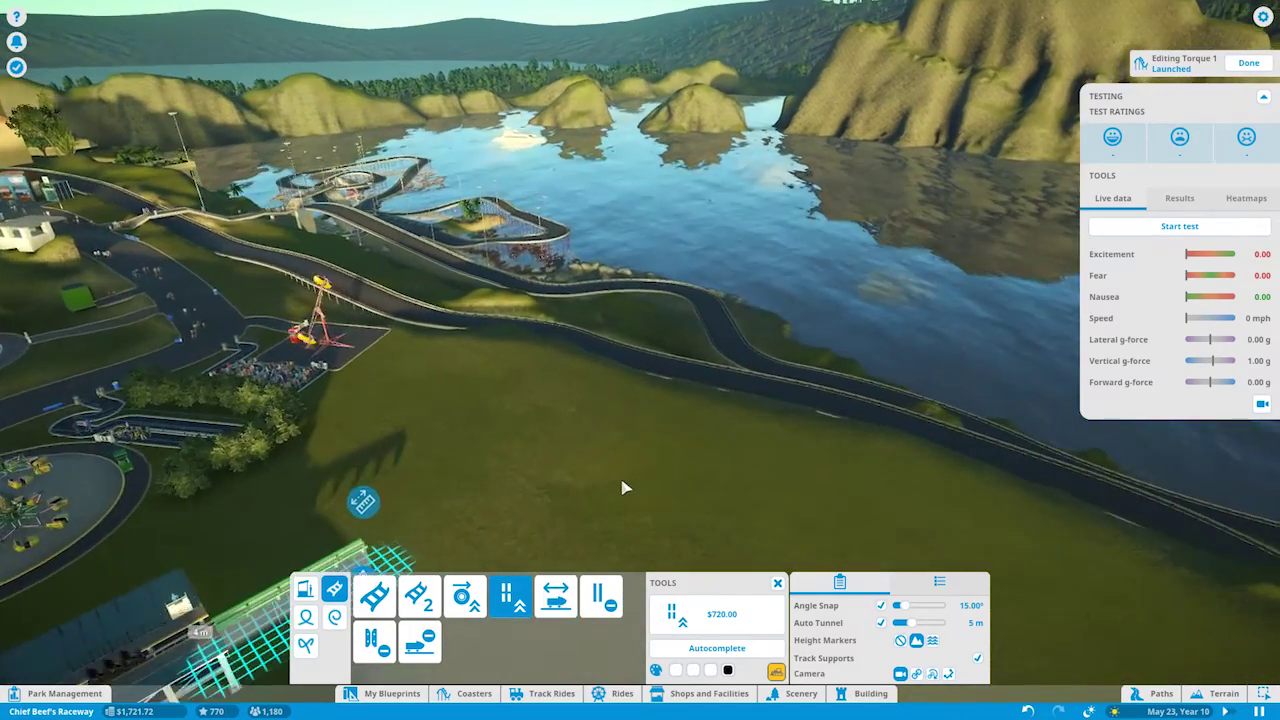
{"action": "key", "text": "s"}
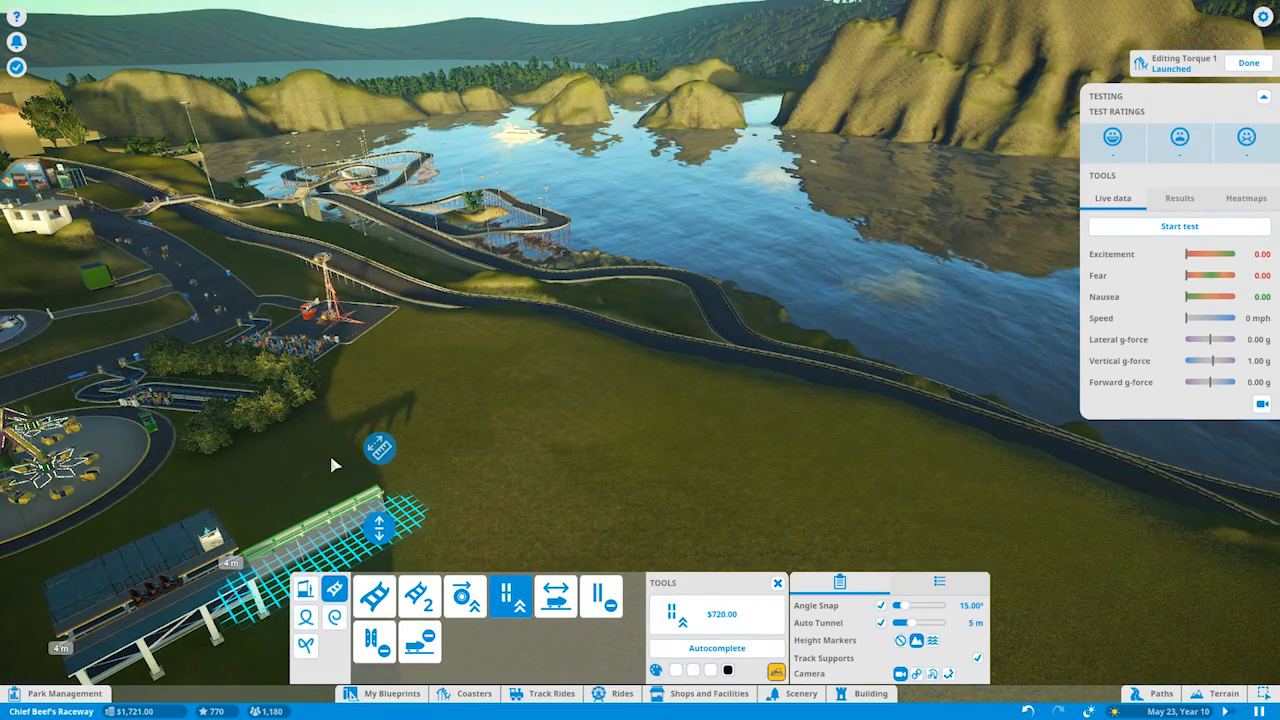
{"action": "key", "text": "a"}
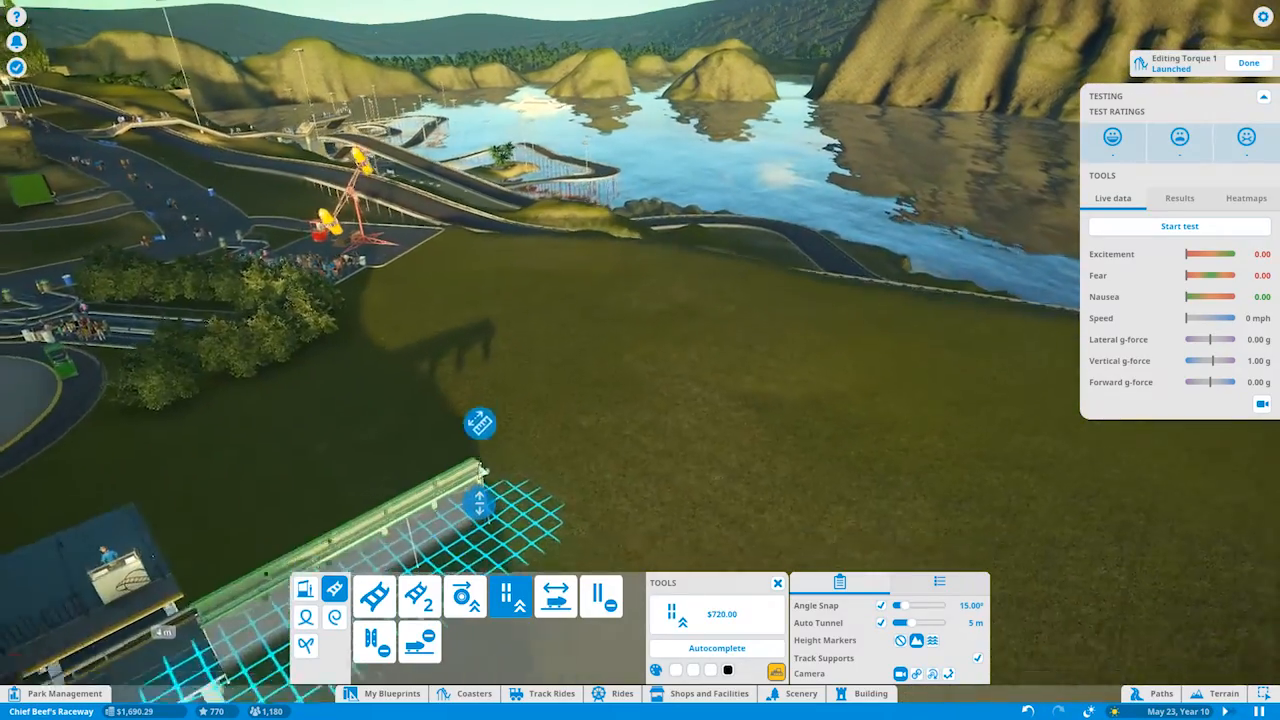
{"action": "key", "text": "e"}
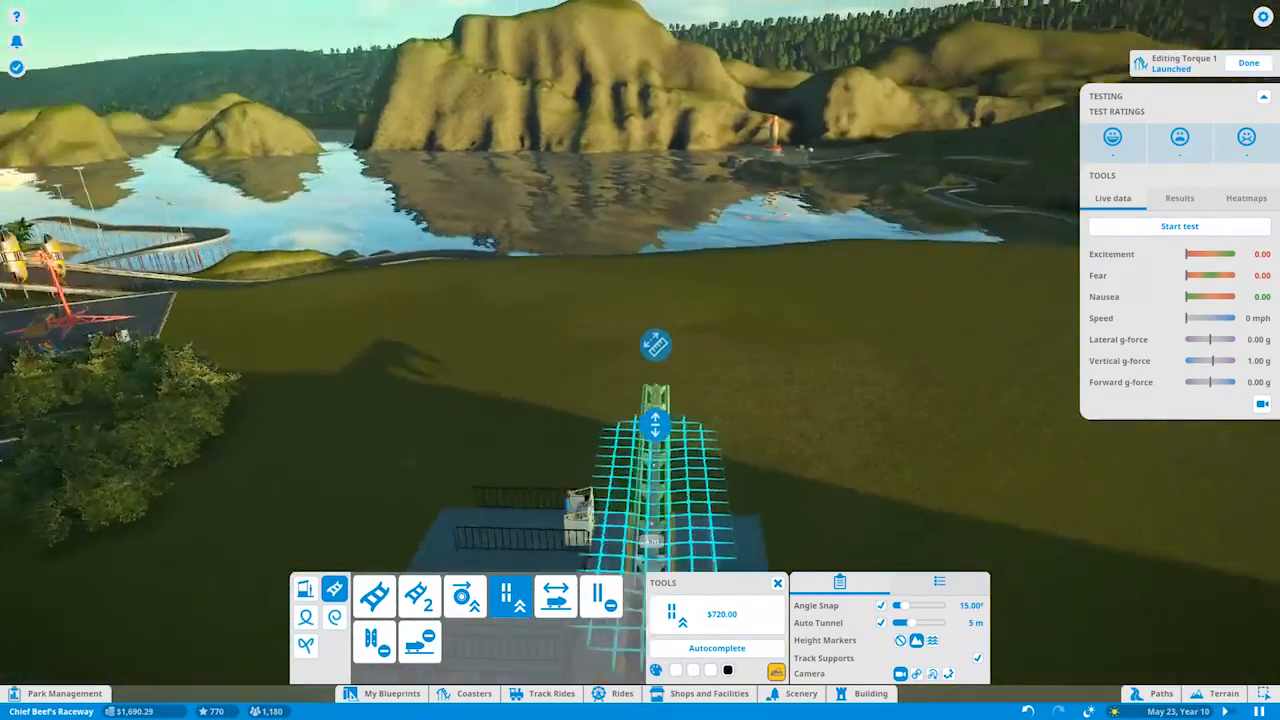
{"action": "key", "text": "e"}
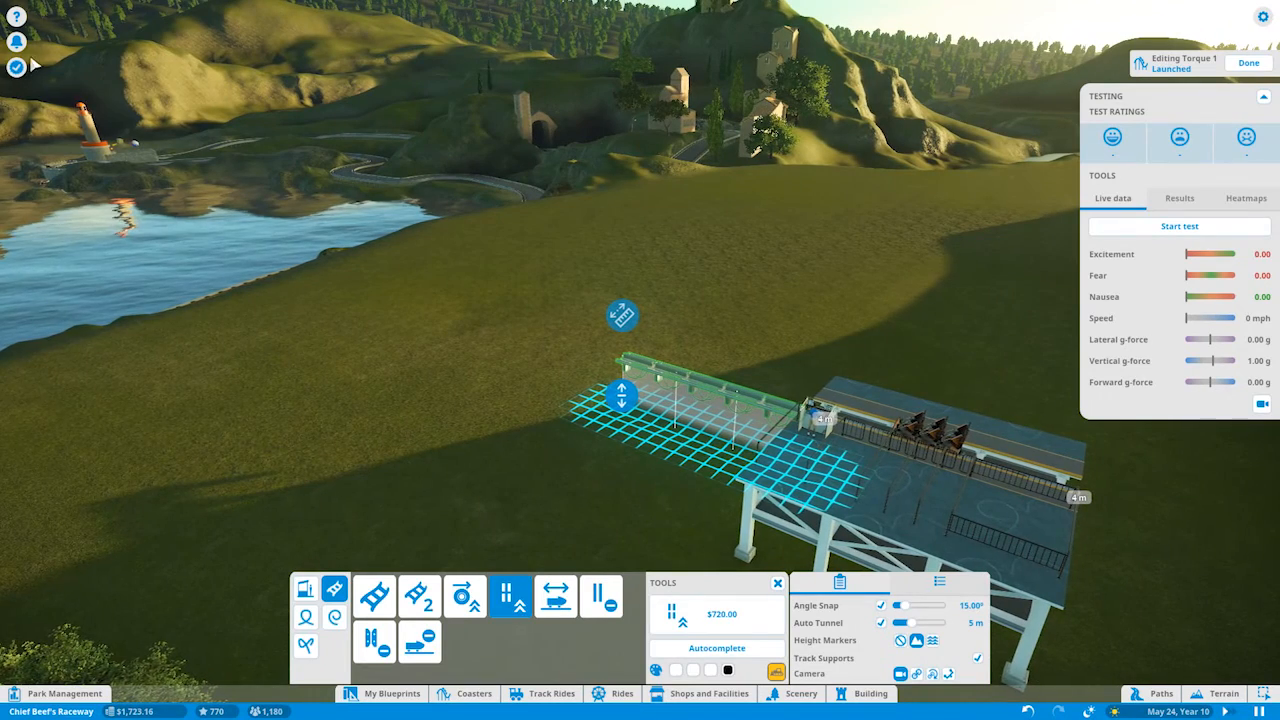
Glance at the park objectives, then place two launch track pieces past the station.
{"action": "left_click", "coordinate": [17, 67]}
{"action": "scroll", "coordinate": [110, 340], "scroll_direction": "down", "scroll_amount": 2}
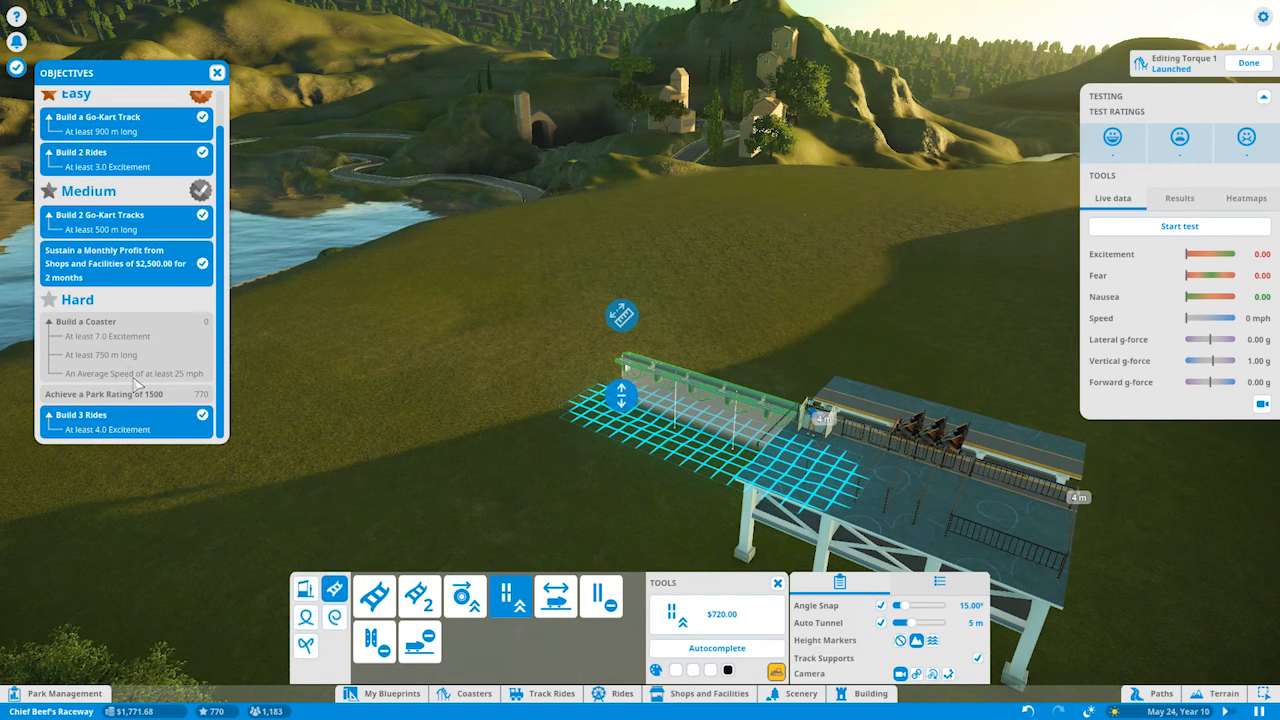
{"action": "left_click", "coordinate": [217, 73]}
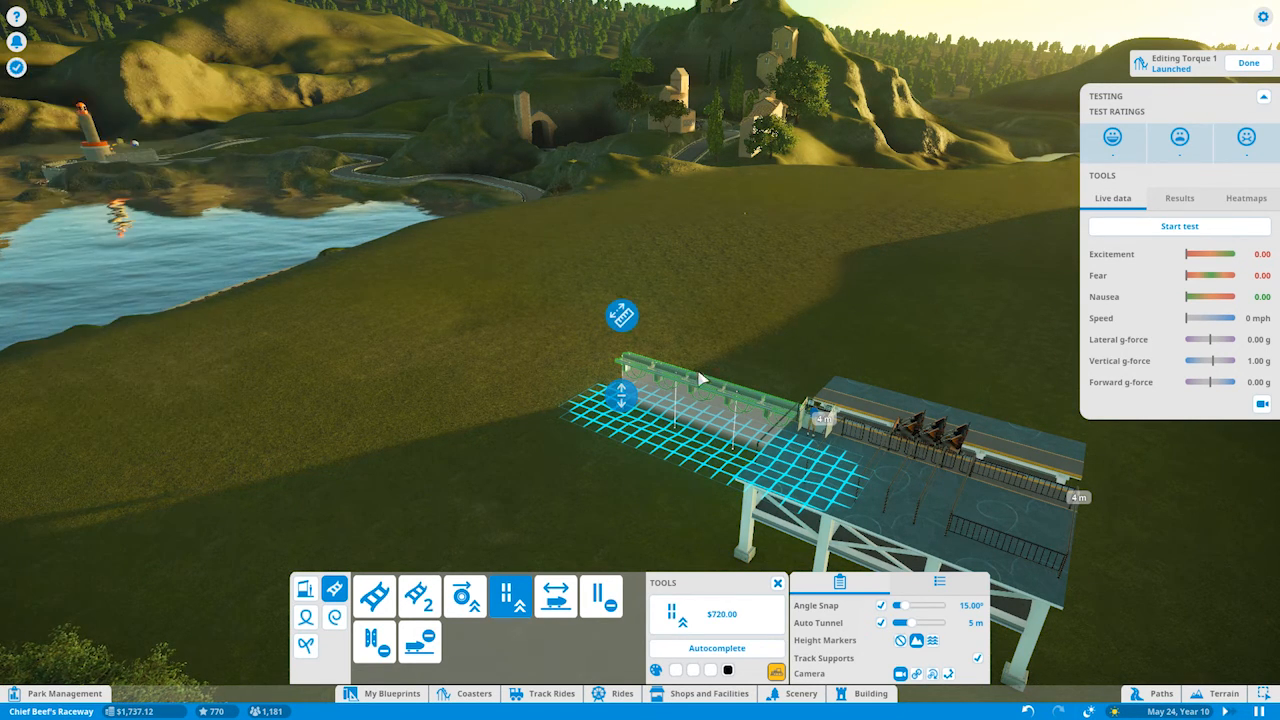
{"action": "left_click", "coordinate": [704, 394]}
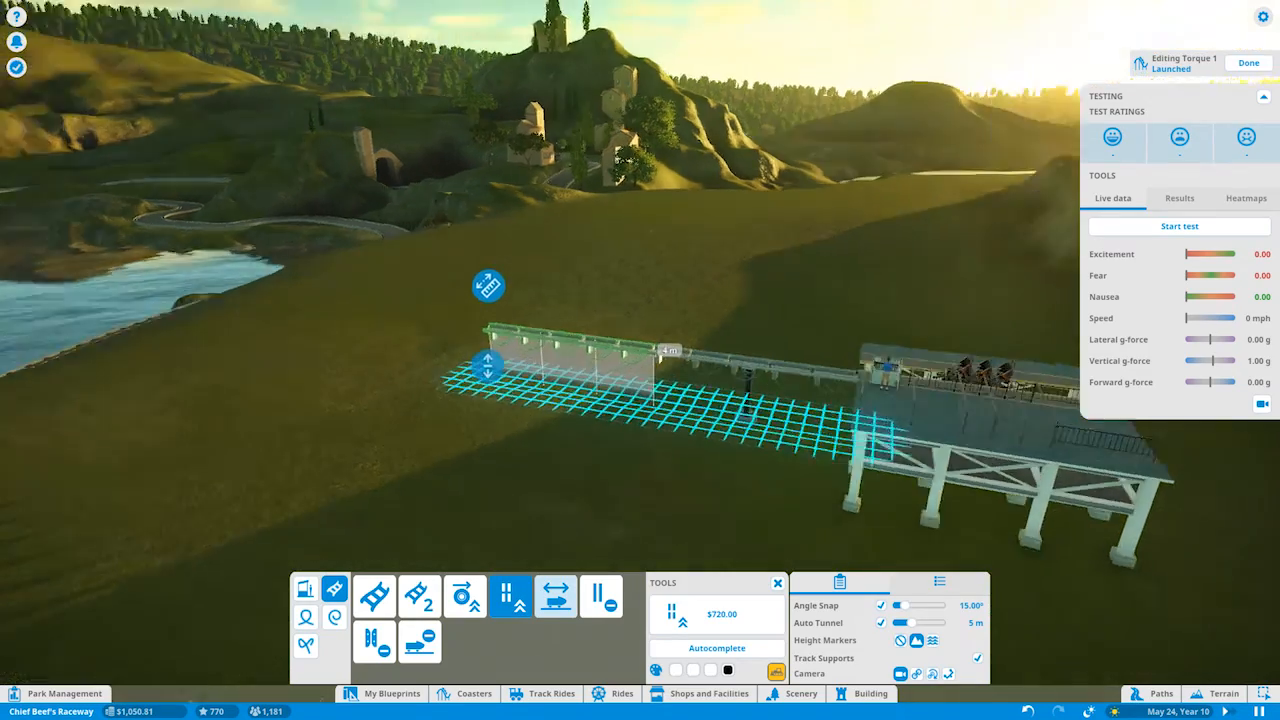
{"action": "left_click", "coordinate": [596, 360]}
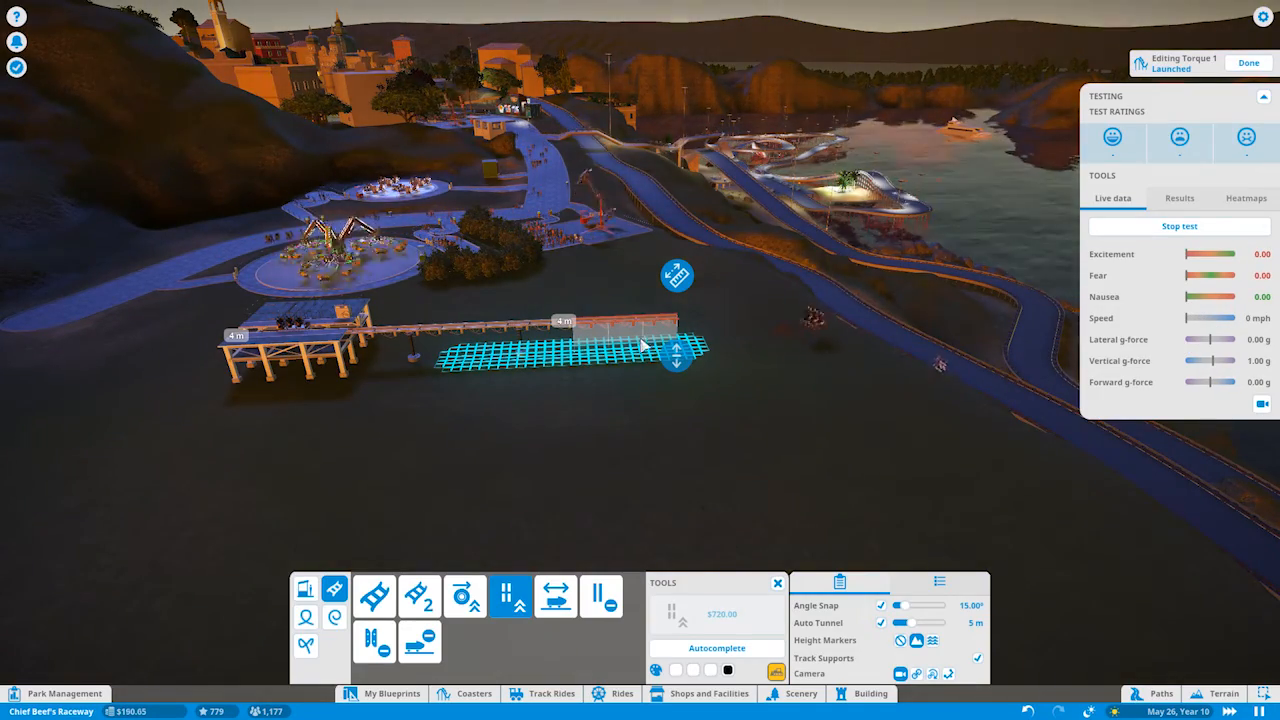
Tilt the launch track end upward and stretch a short Standard Track piece after it.
{"action": "left_click_drag", "start_coordinate": [676, 355], "coordinate": [677, 243]}
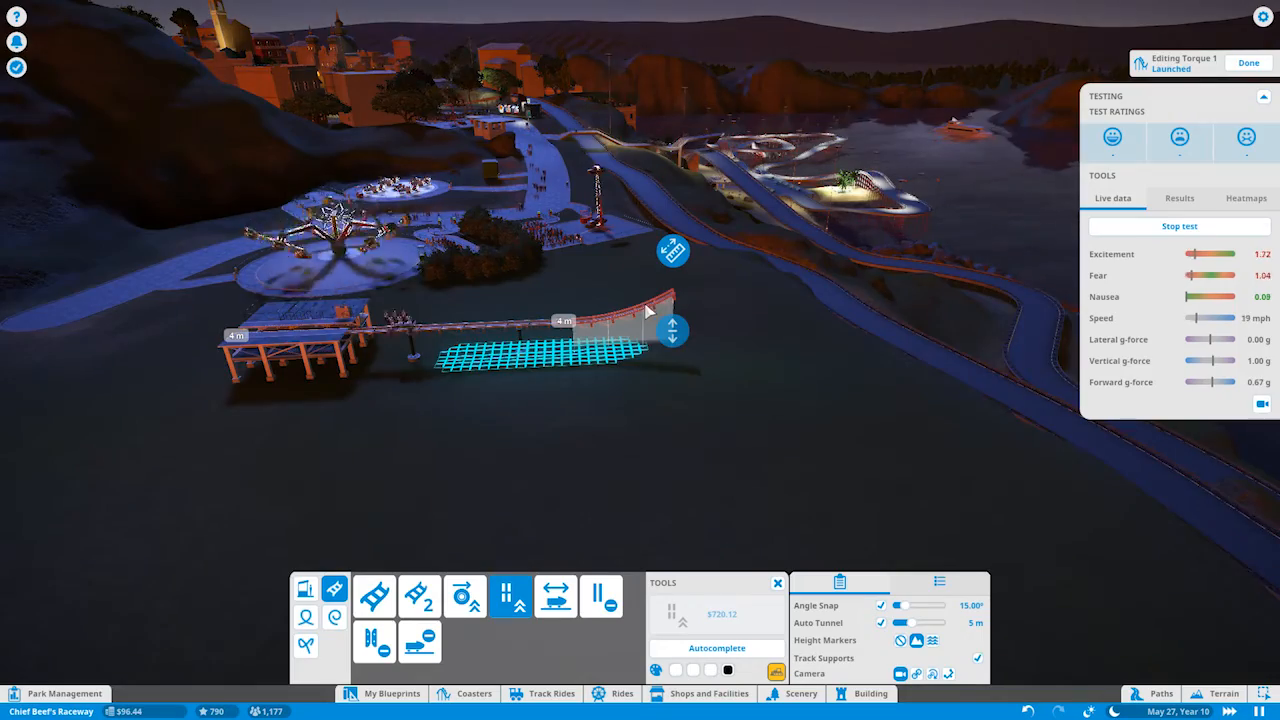
{"action": "scroll", "coordinate": [655, 310], "scroll_direction": "up", "scroll_amount": 3}
{"action": "scroll", "coordinate": [655, 310], "scroll_direction": "up", "scroll_amount": 2}
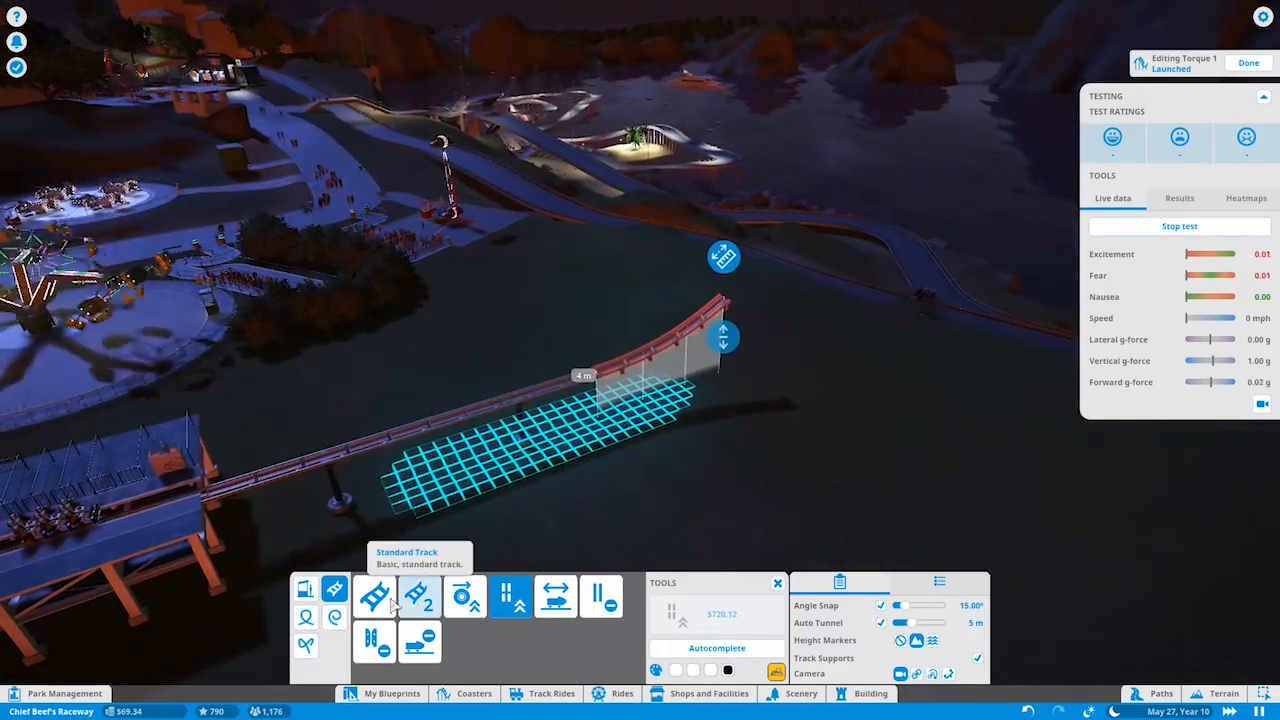
{"action": "left_click", "coordinate": [374, 597]}
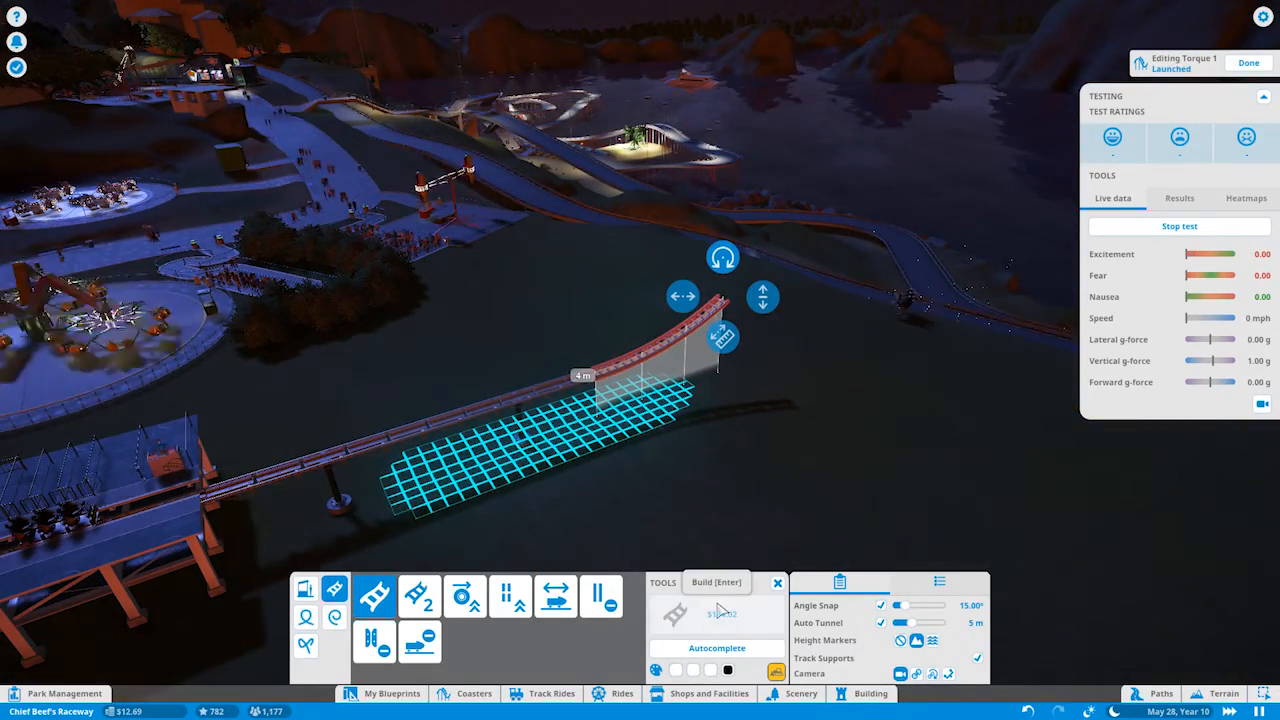
{"action": "left_click_drag", "start_coordinate": [723, 343], "coordinate": [418, 462]}
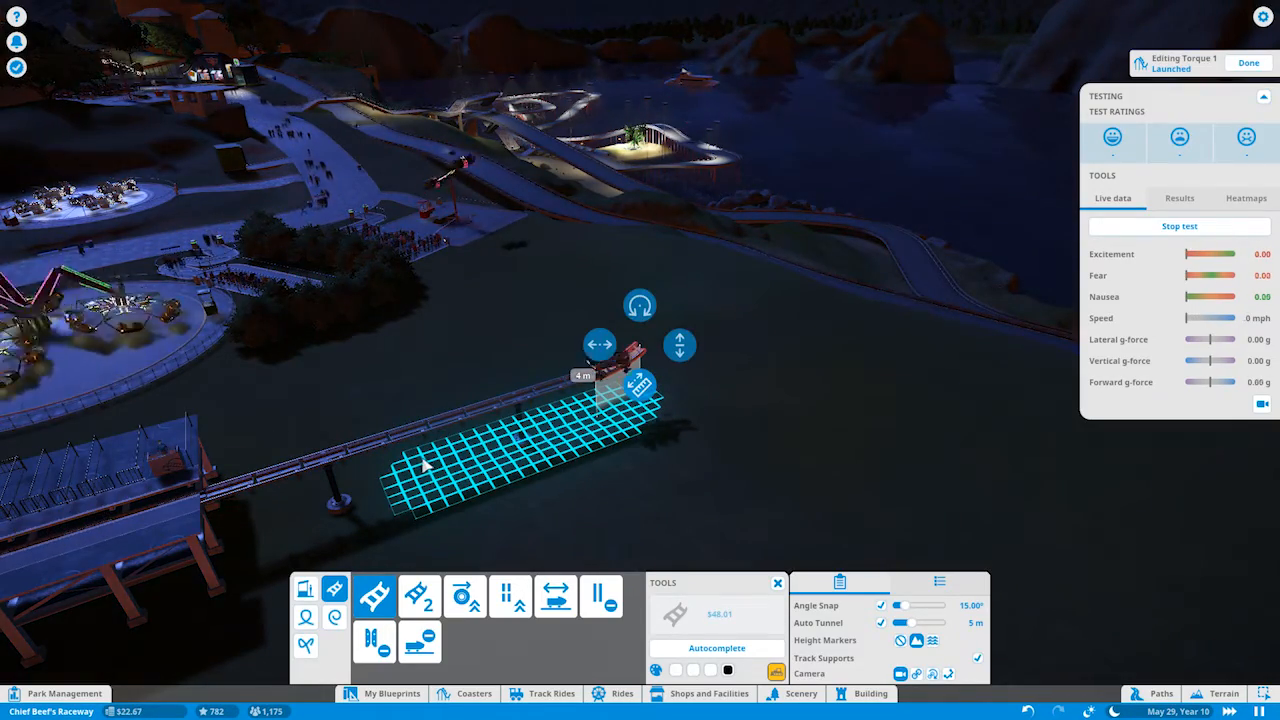
Bring up the park management finances.
{"action": "left_click", "coordinate": [98, 696]}
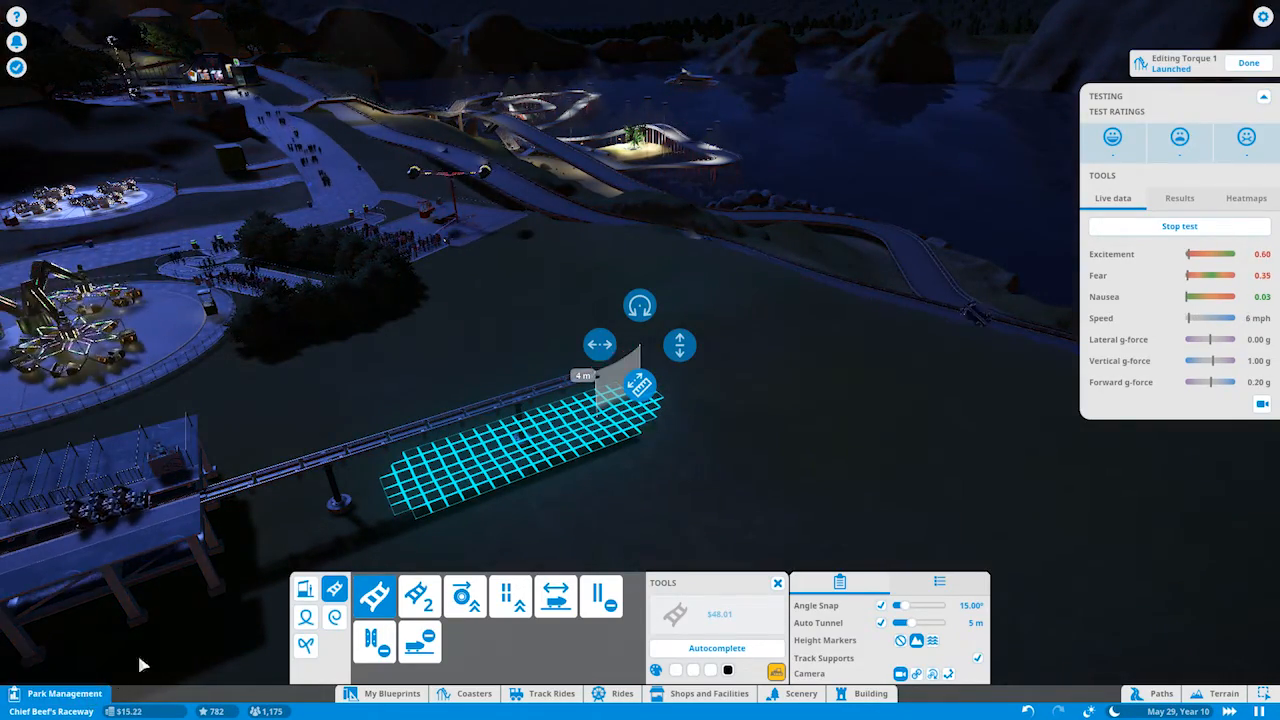
{"action": "left_click", "coordinate": [104, 235]}
Set the $5,000 loan's monthly repayment to $1,000 in the Loans page.
{"action": "left_click", "coordinate": [28, 319]}
{"action": "type", "text": "1000"}
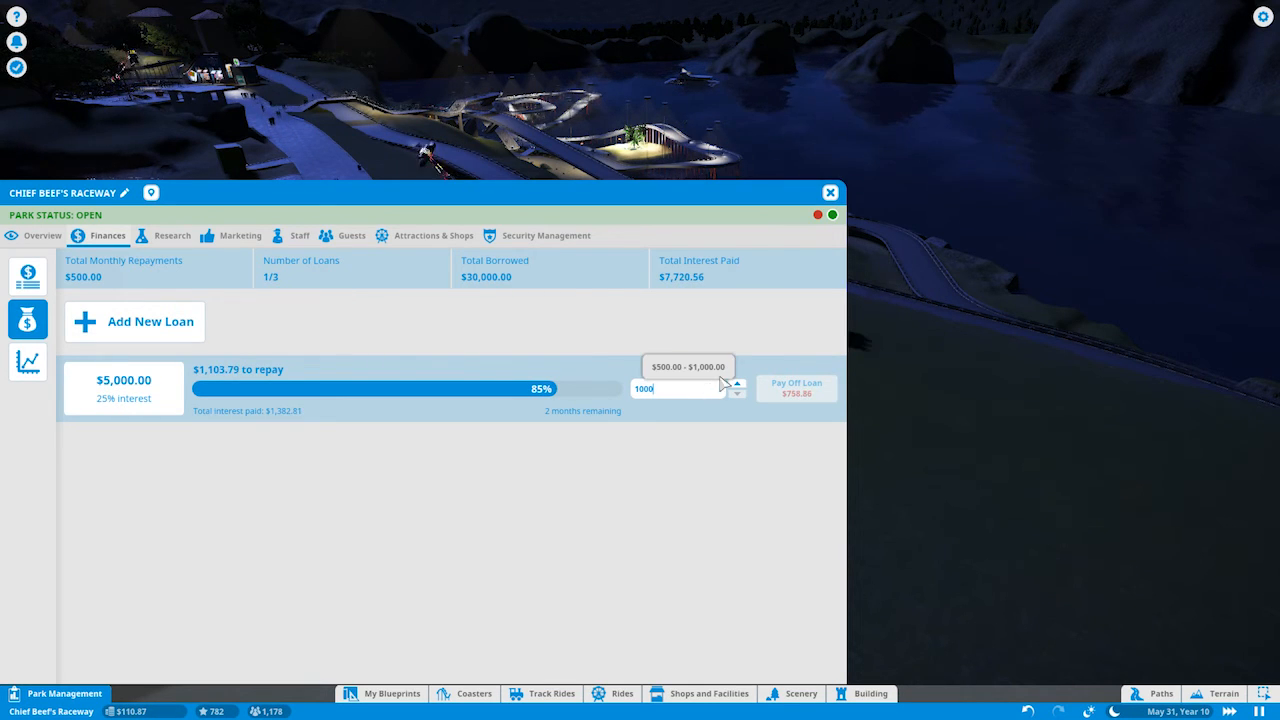
{"action": "key", "text": "Return"}
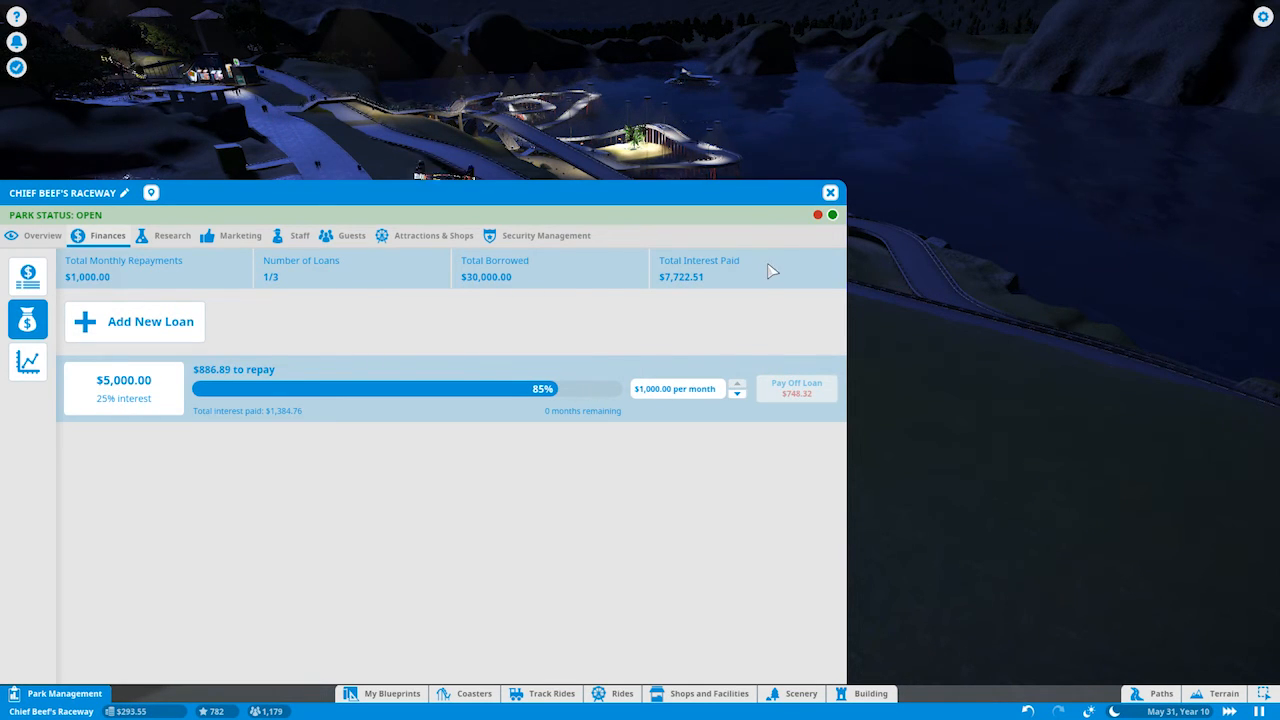
Inspect the launch track end beside the station from several angles, then return to the park finances.
{"action": "left_click", "coordinate": [830, 193]}
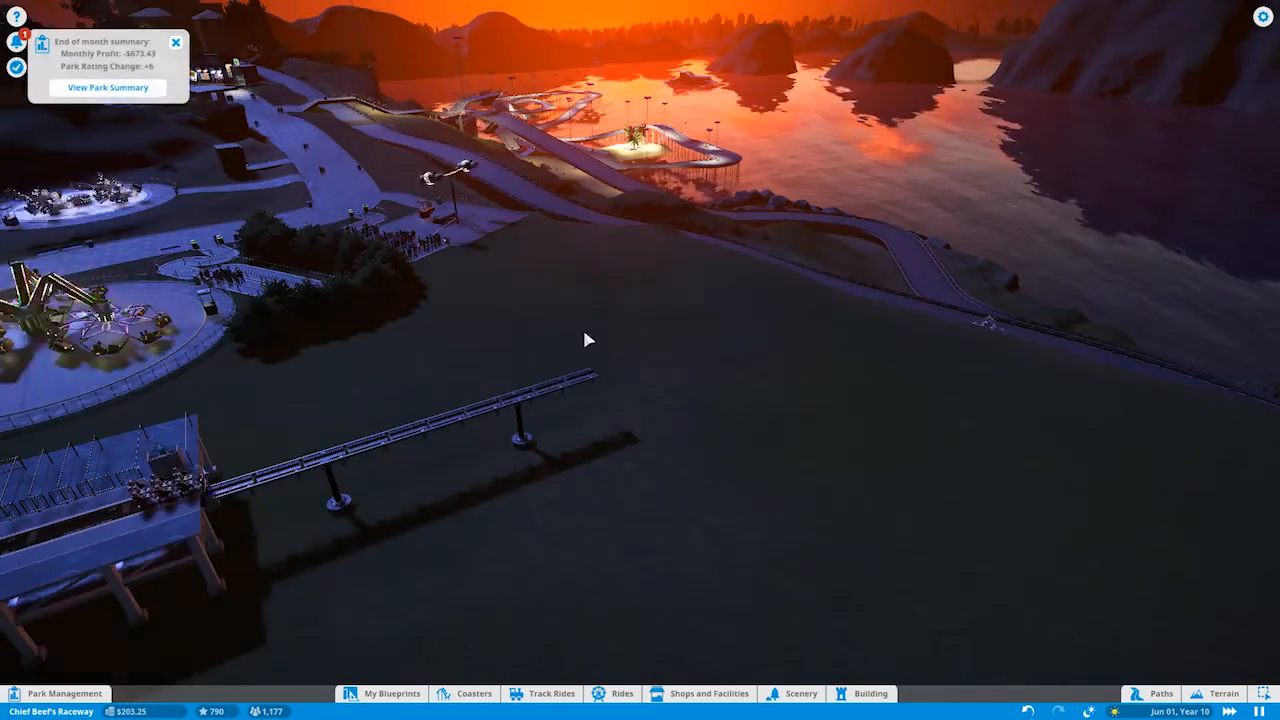
{"action": "key", "text": "s"}
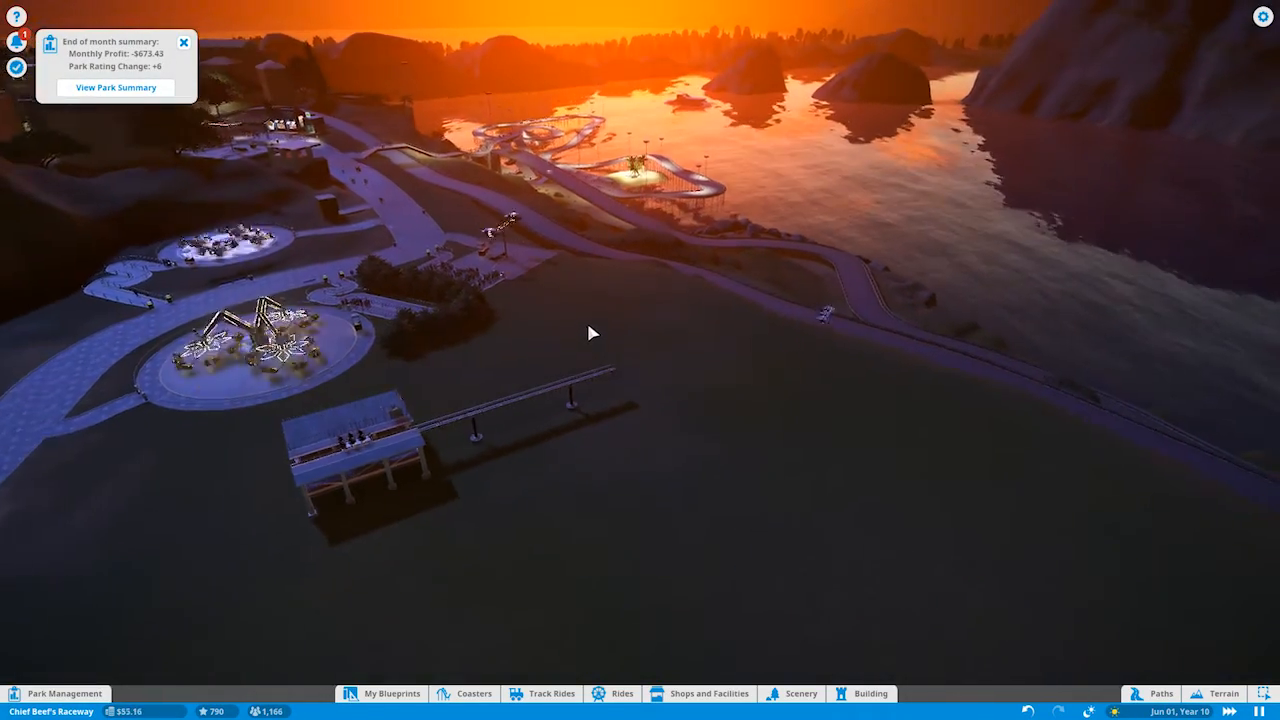
{"action": "key", "text": "q"}
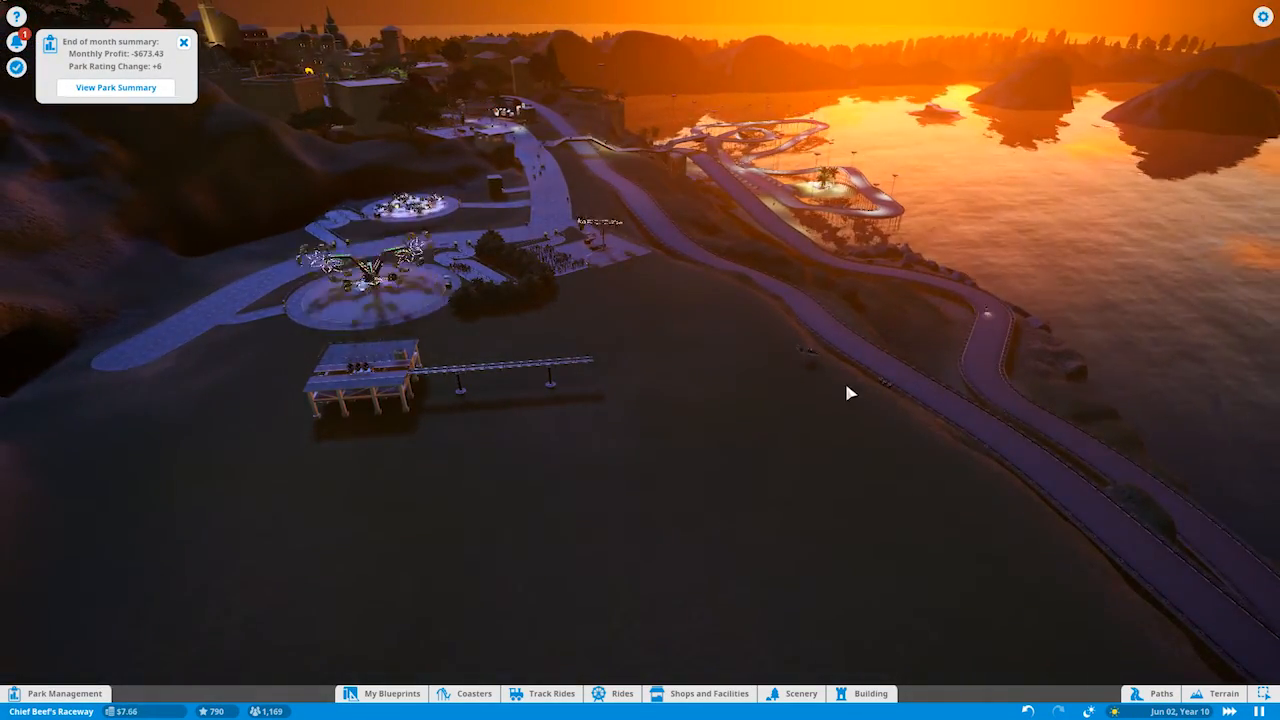
{"action": "scroll", "coordinate": [875, 385], "scroll_direction": "up", "scroll_amount": 5}
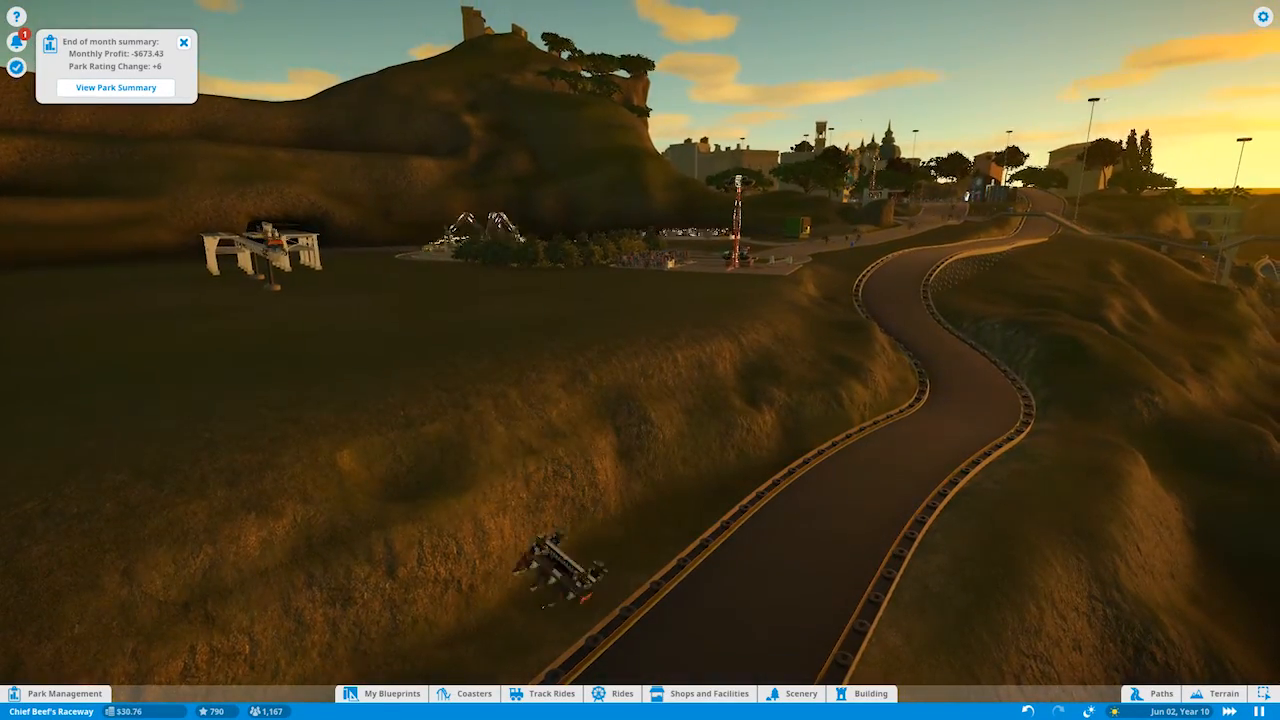
{"action": "key", "text": "e"}
{"action": "key", "text": "w"}
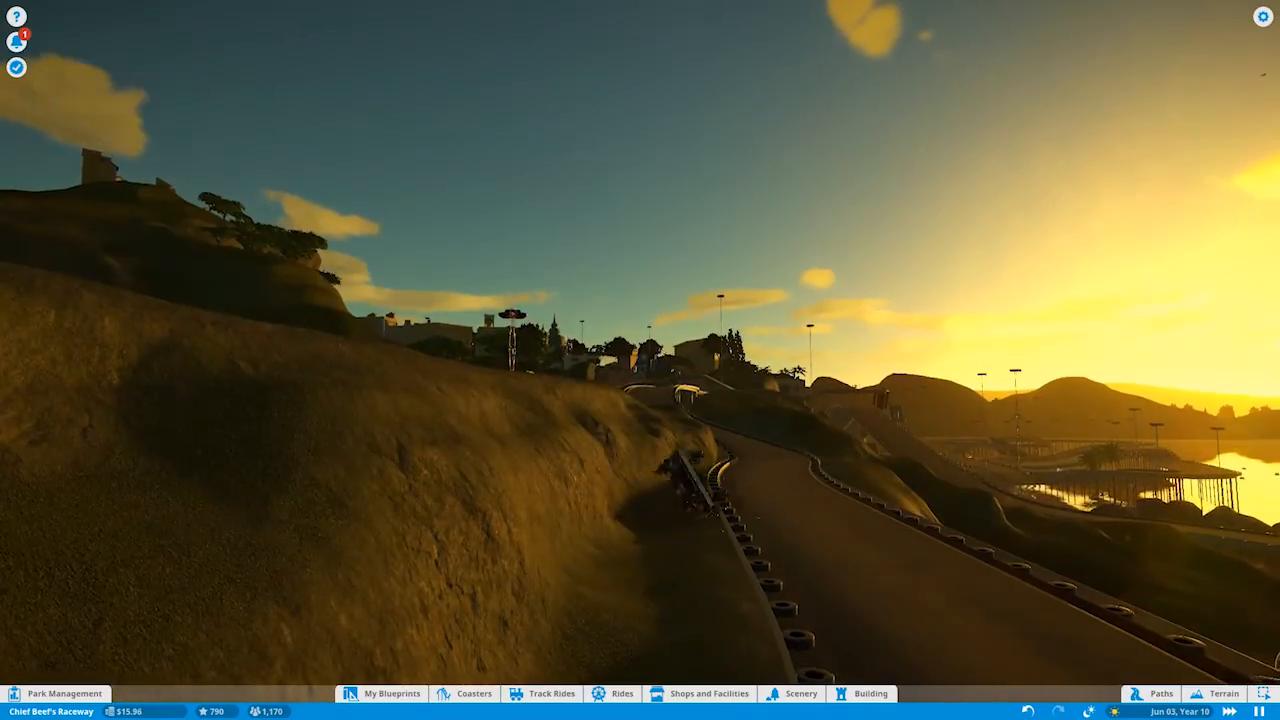
{"action": "scroll", "coordinate": [853, 437], "scroll_direction": "down", "scroll_amount": 5}
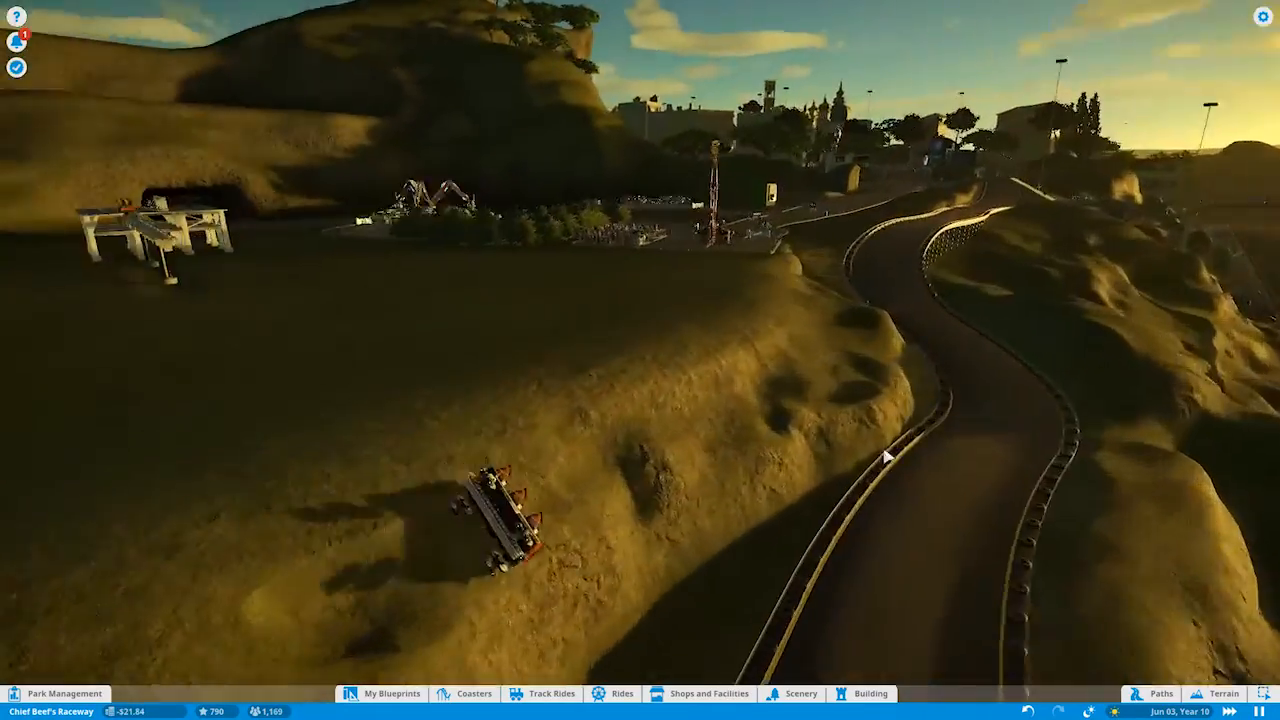
{"action": "key", "text": "a"}
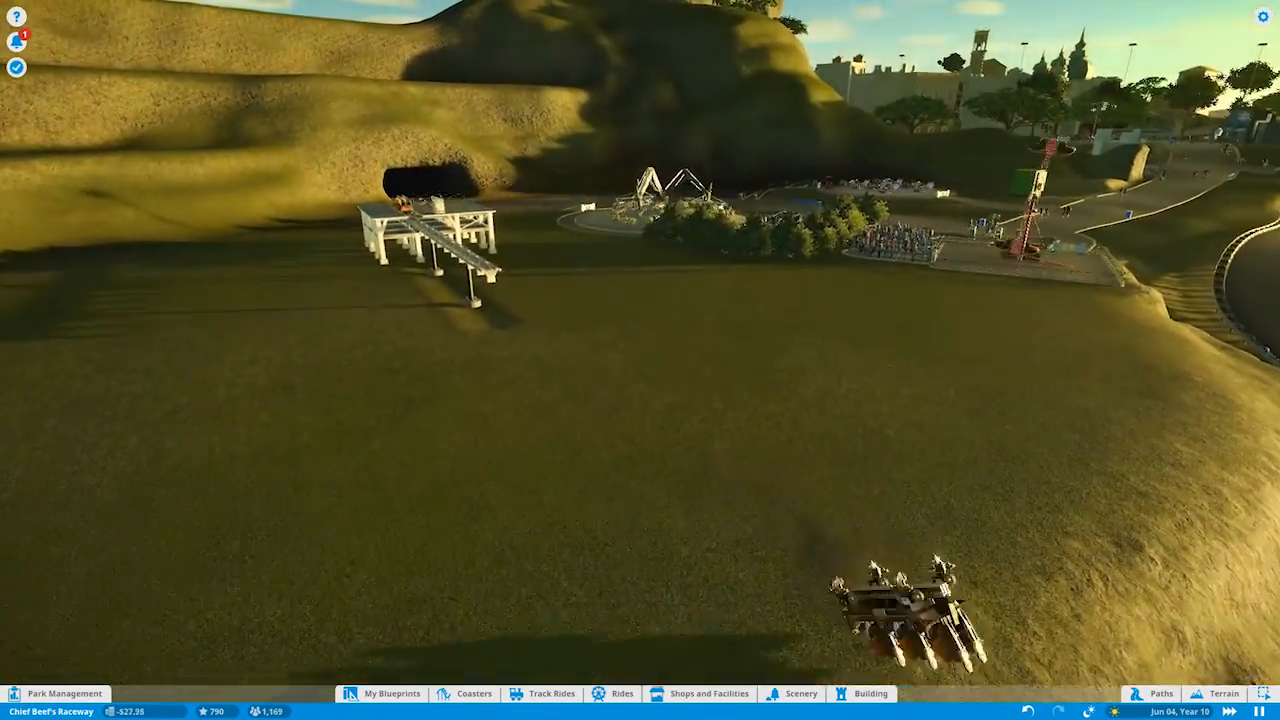
{"action": "key", "text": "q"}
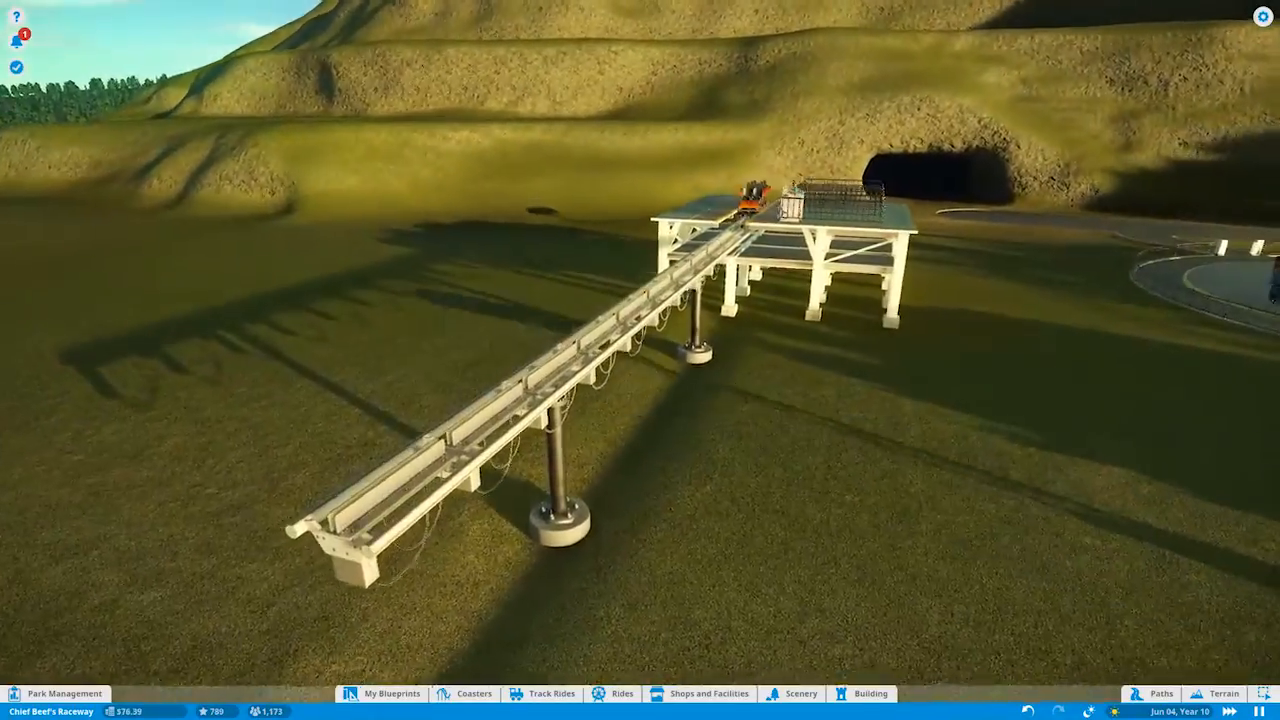
{"action": "key", "text": "w"}
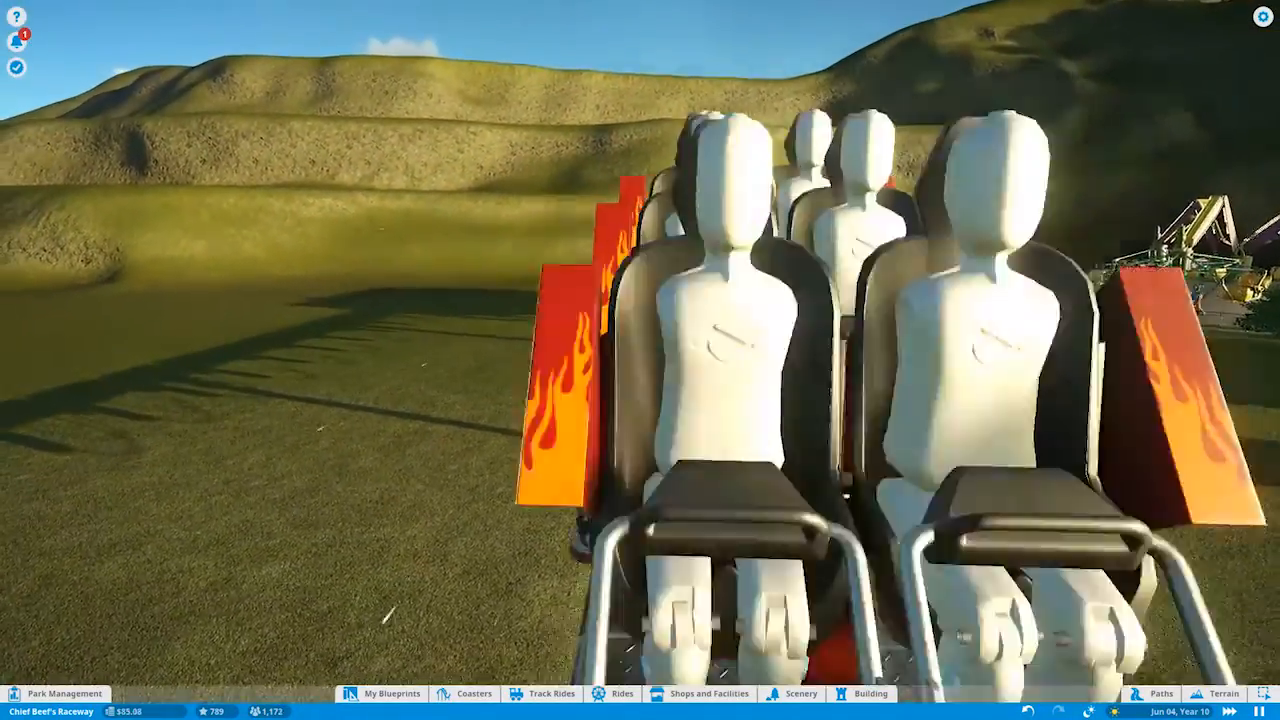
{"action": "key", "text": "w"}
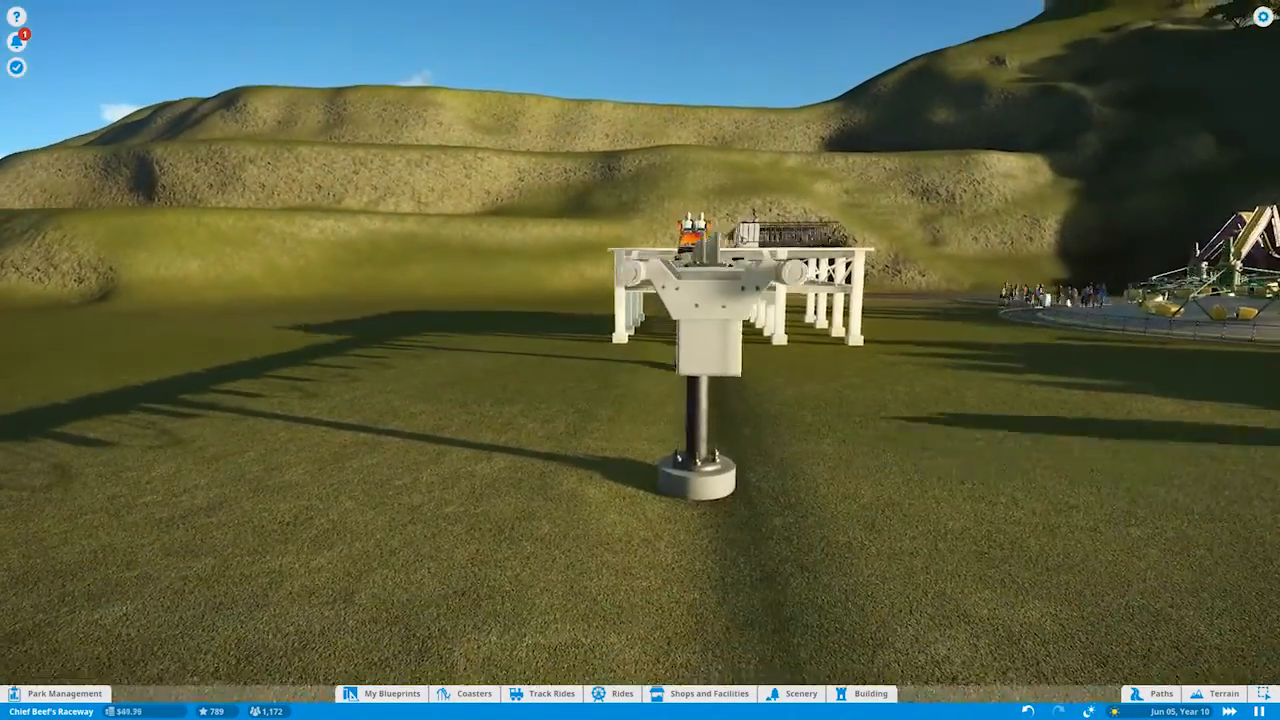
{"action": "key", "text": "w"}
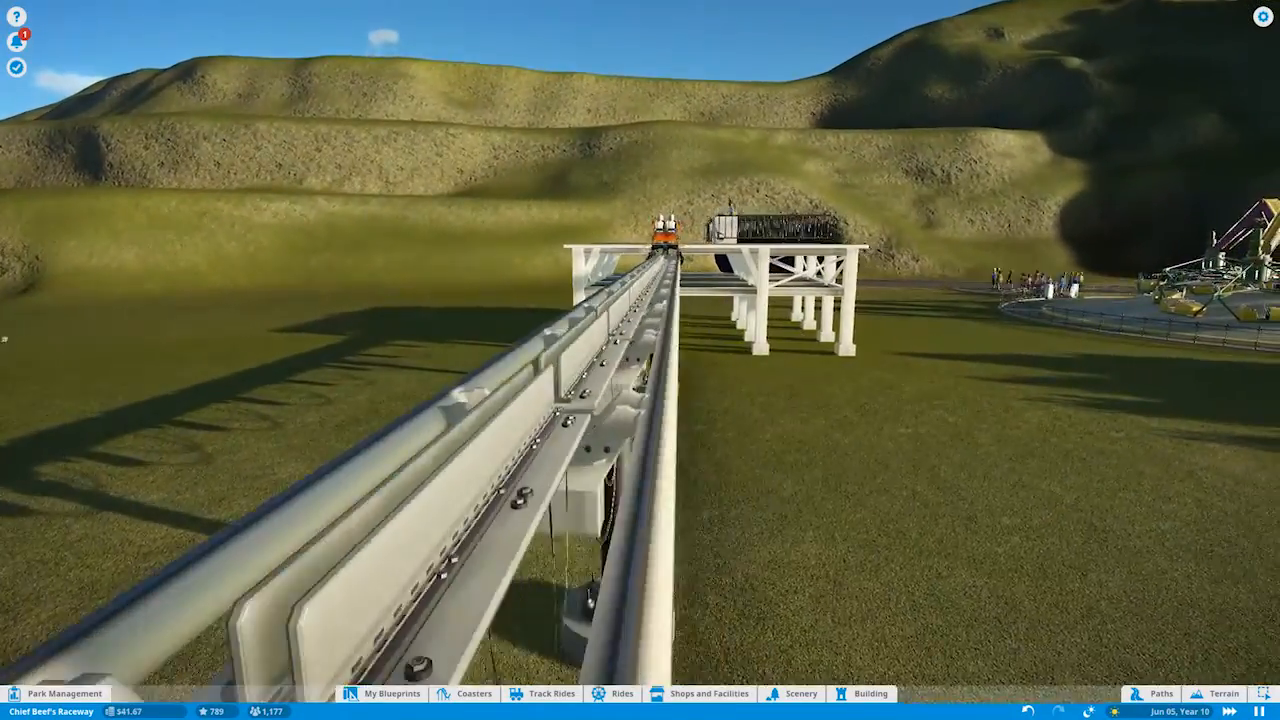
{"action": "scroll", "coordinate": [420, 457], "scroll_direction": "down", "scroll_amount": 5}
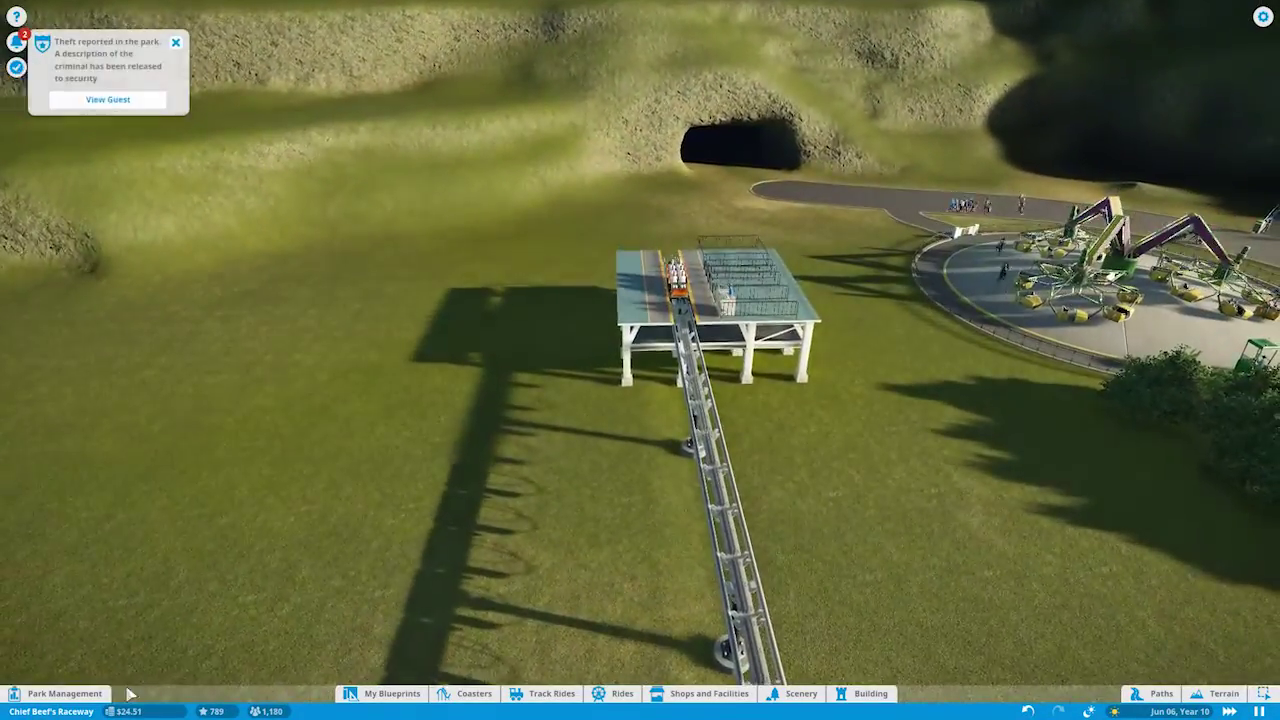
{"action": "left_click", "coordinate": [100, 693]}
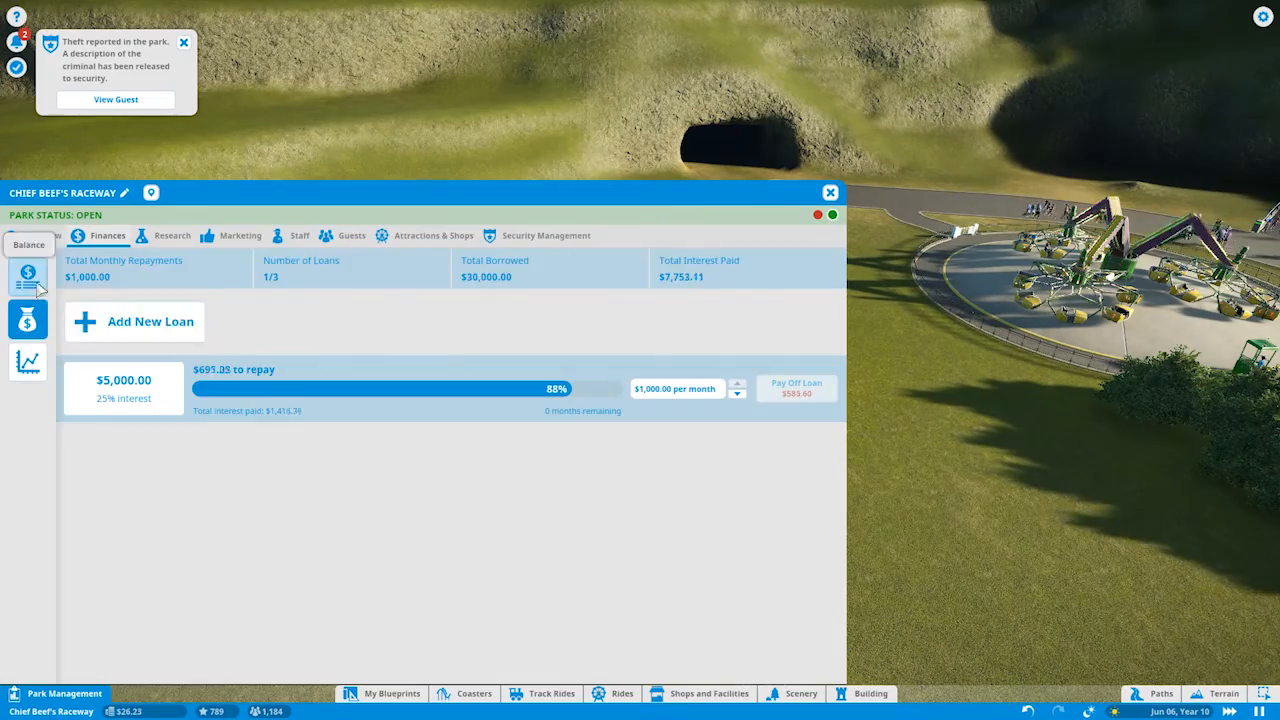
Review the monthly balance table, expanding the Park Management and Shops And Facilities cost rows.
{"action": "left_click", "coordinate": [27, 275]}
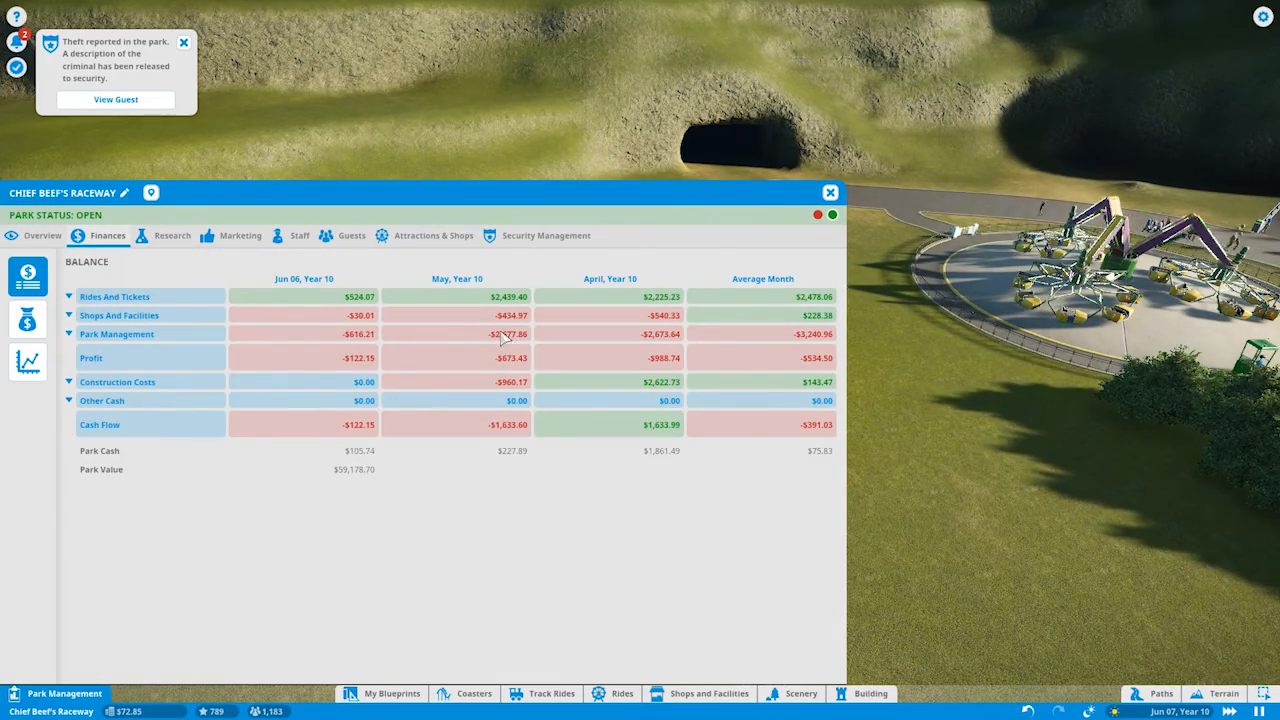
{"action": "left_click", "coordinate": [316, 338]}
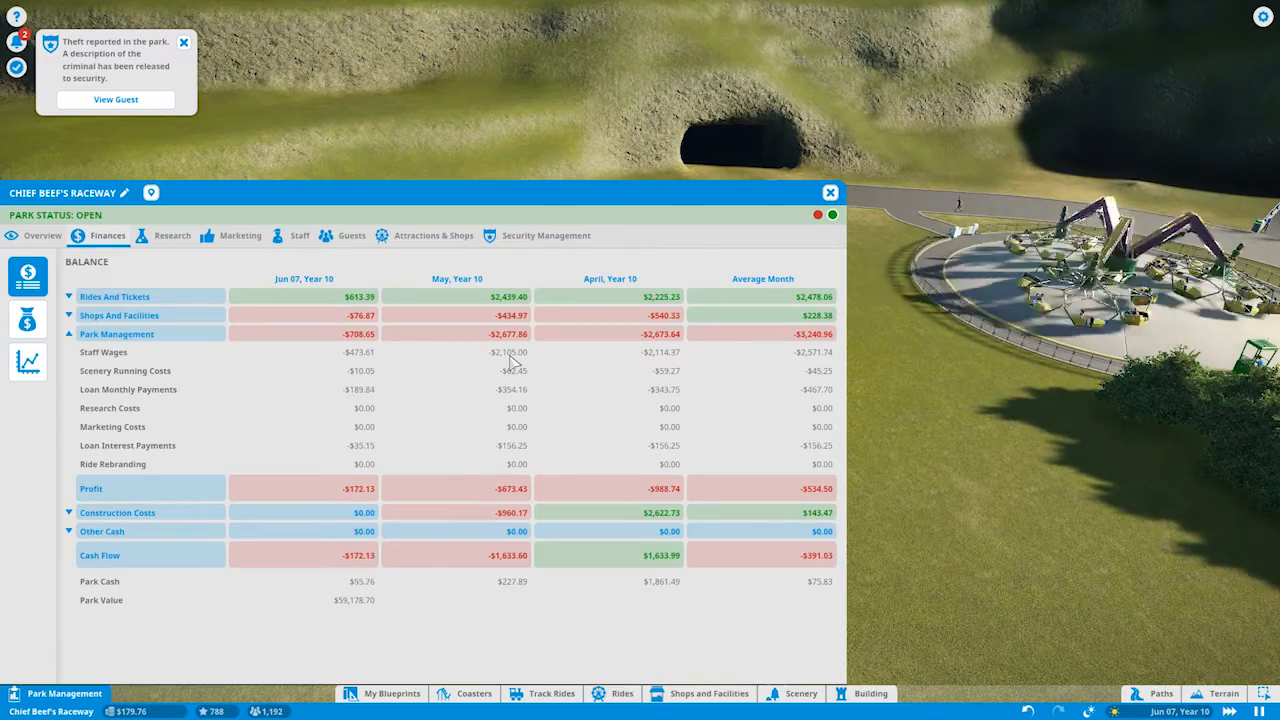
{"action": "left_click", "coordinate": [440, 315]}
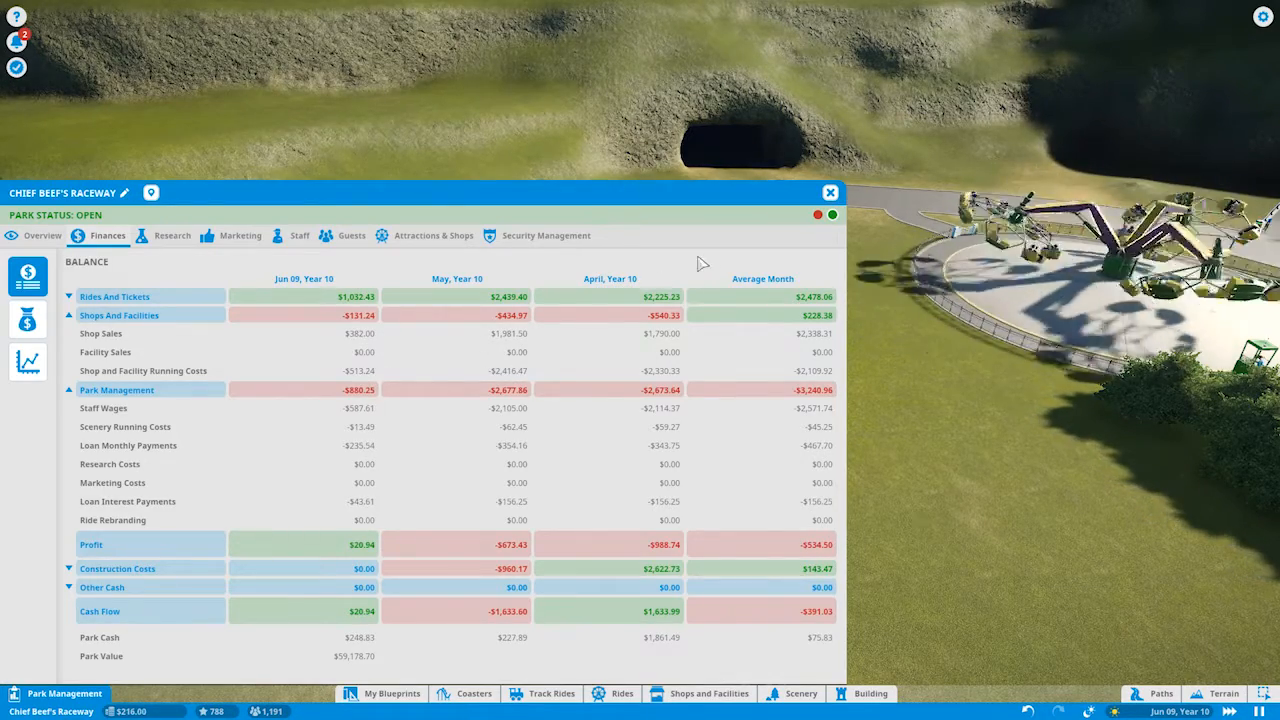
{"action": "left_click", "coordinate": [292, 314]}
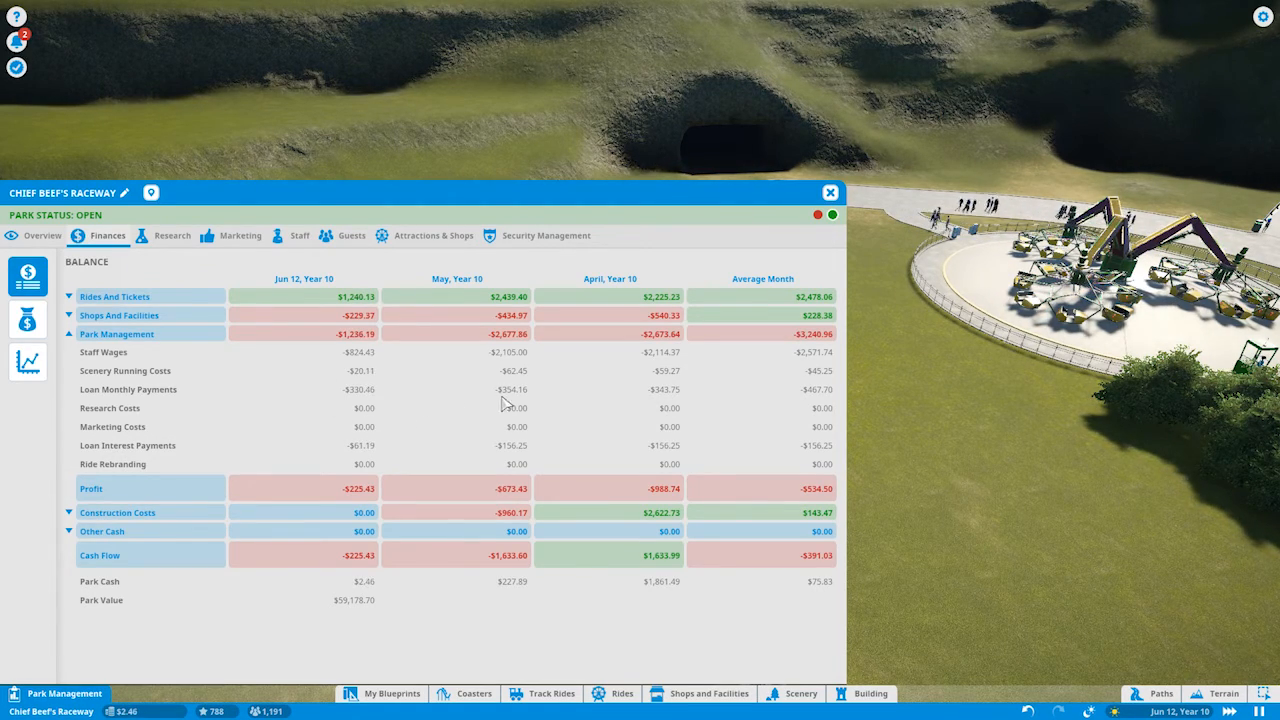
Check the staff overview, leave park management and select the Torque 1 coaster for editing.
{"action": "left_click", "coordinate": [296, 235]}
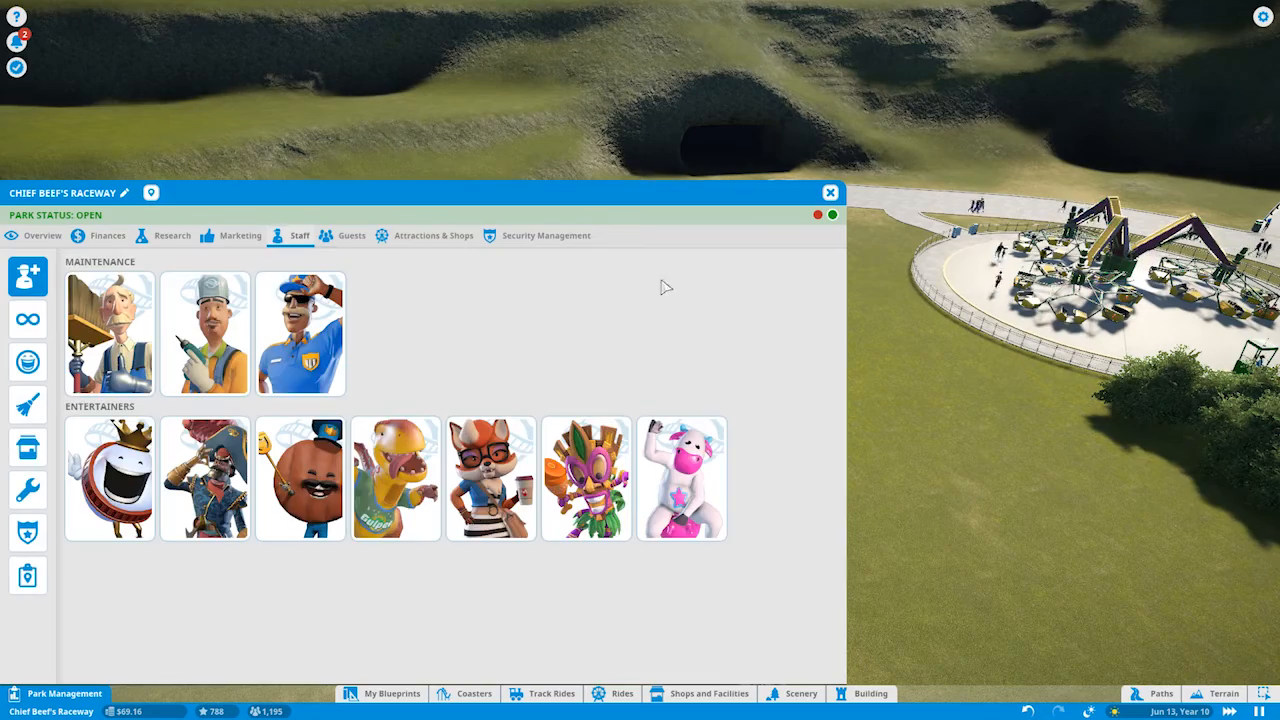
{"action": "left_click", "coordinate": [831, 193]}
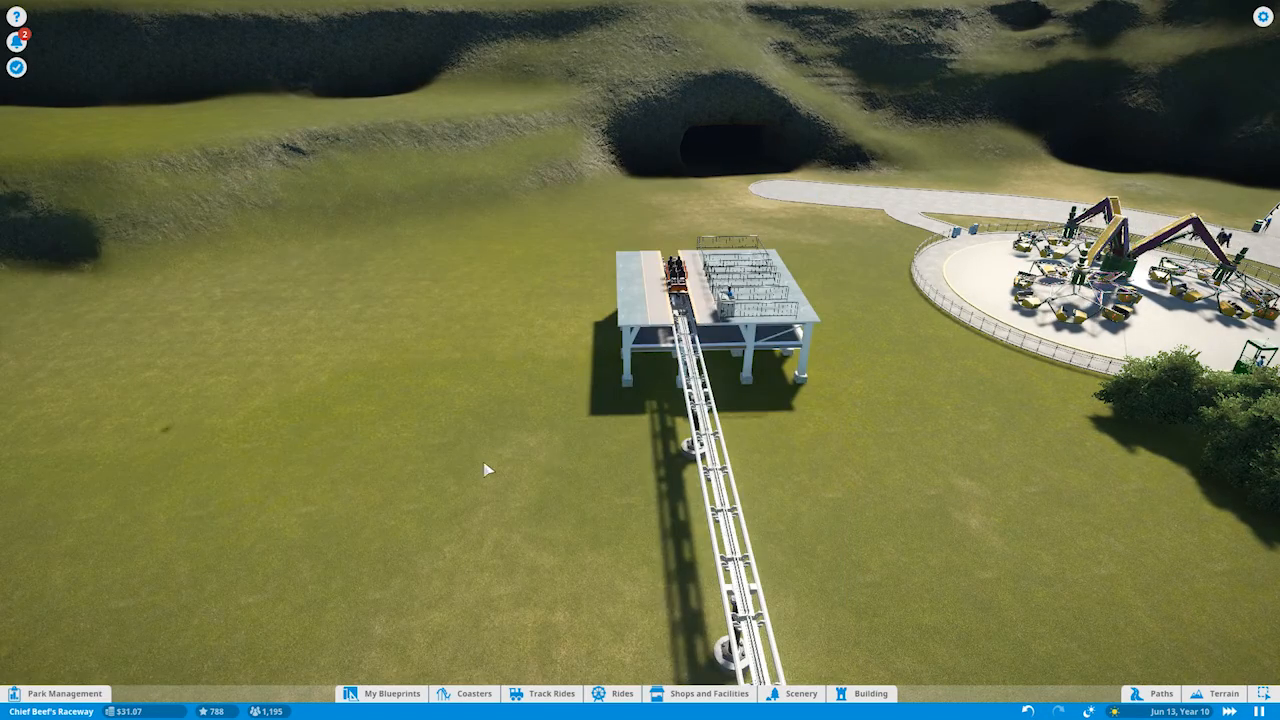
{"action": "left_click", "coordinate": [1170, 222]}
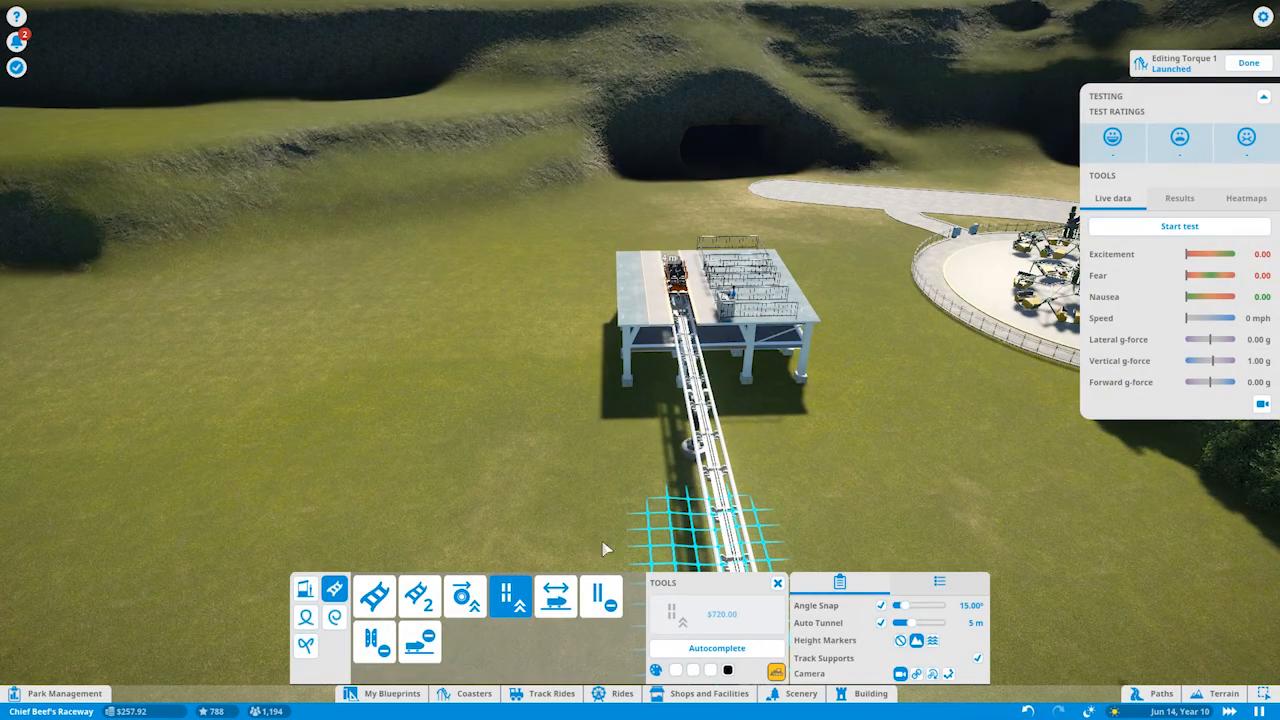
Cut the three $165 salaries to $150 in the All Staff list, leaving the $200 one.
{"action": "left_click", "coordinate": [60, 693]}
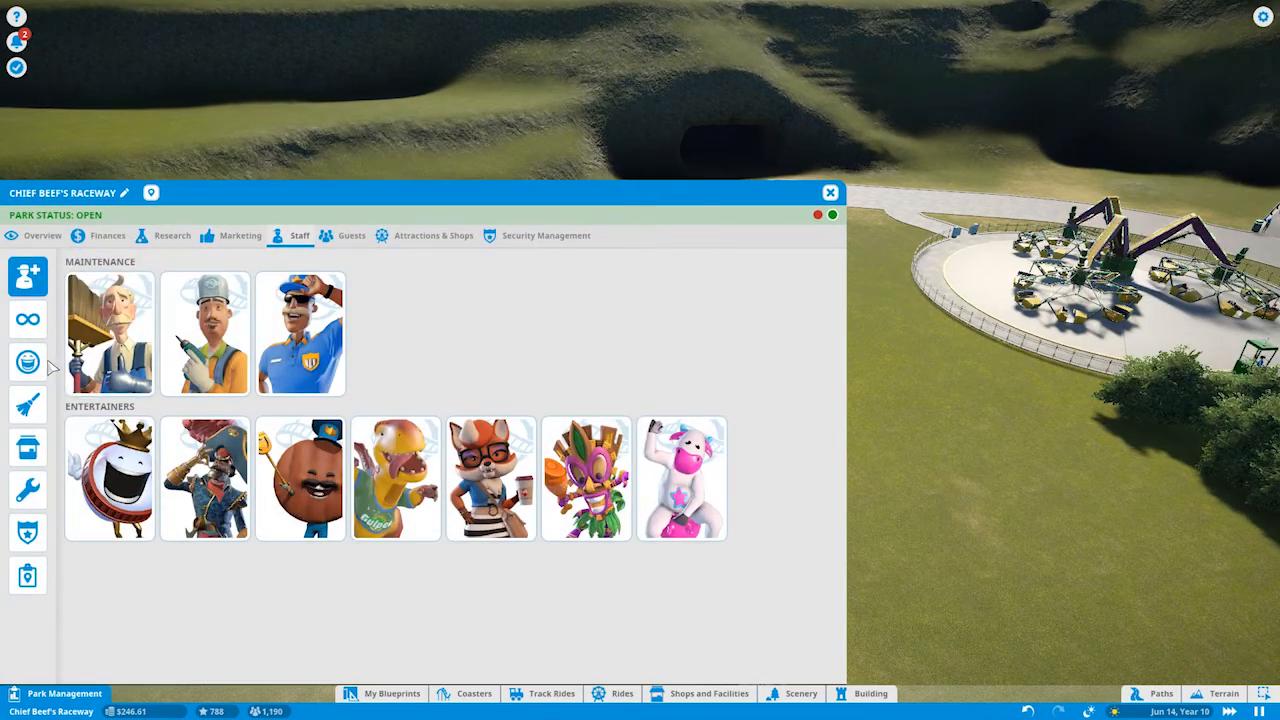
{"action": "left_click", "coordinate": [40, 318]}
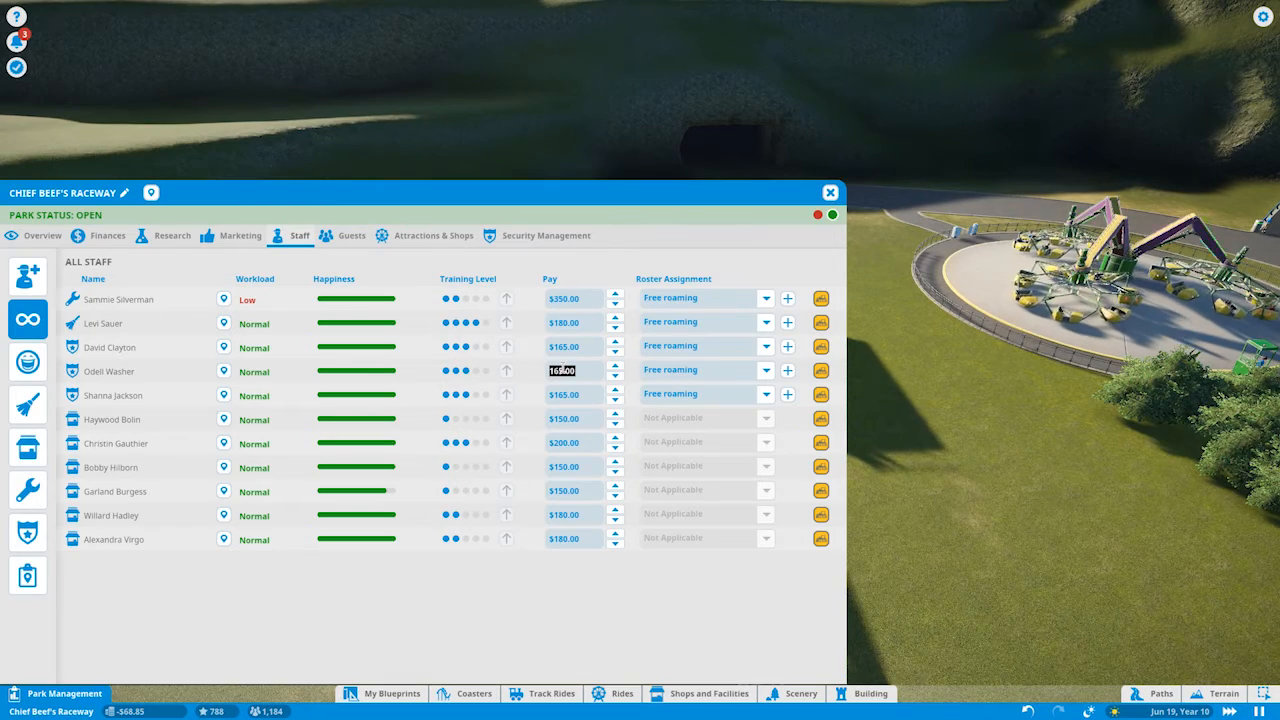
{"action": "left_click", "coordinate": [574, 346]}
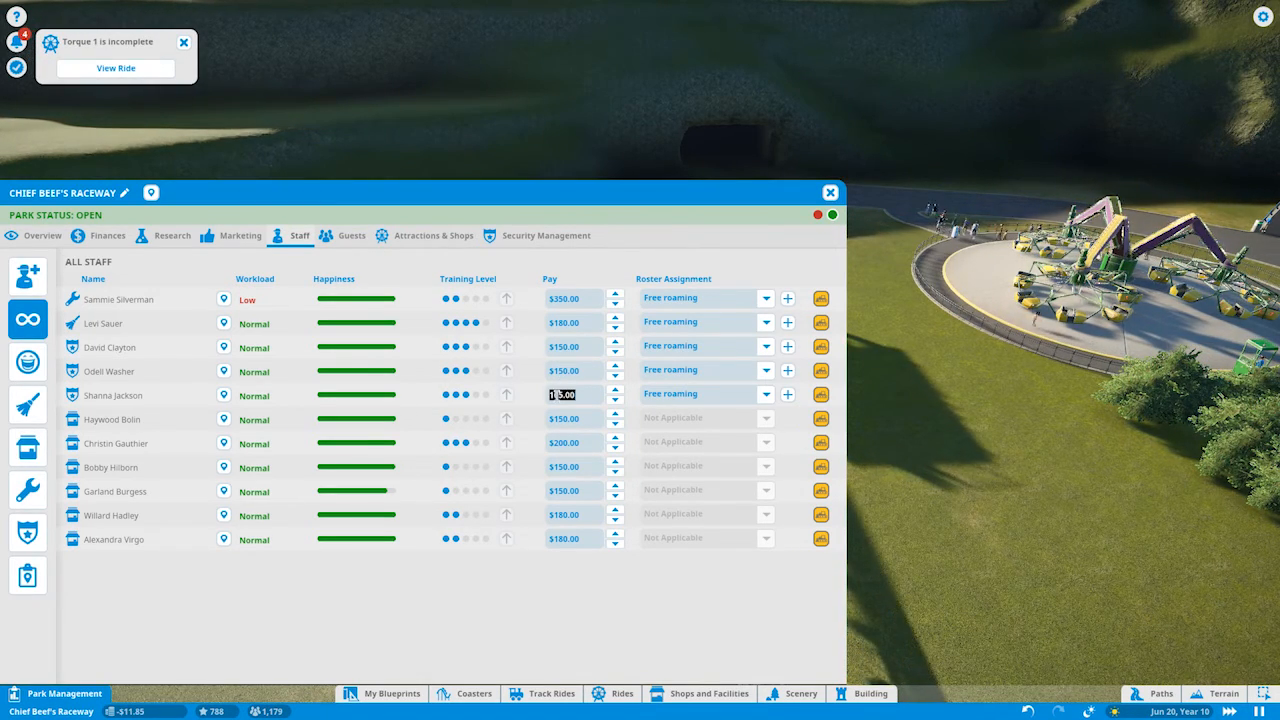
{"action": "left_click", "coordinate": [575, 394]}
{"action": "type", "text": "150"}
{"action": "left_click", "coordinate": [559, 419]}
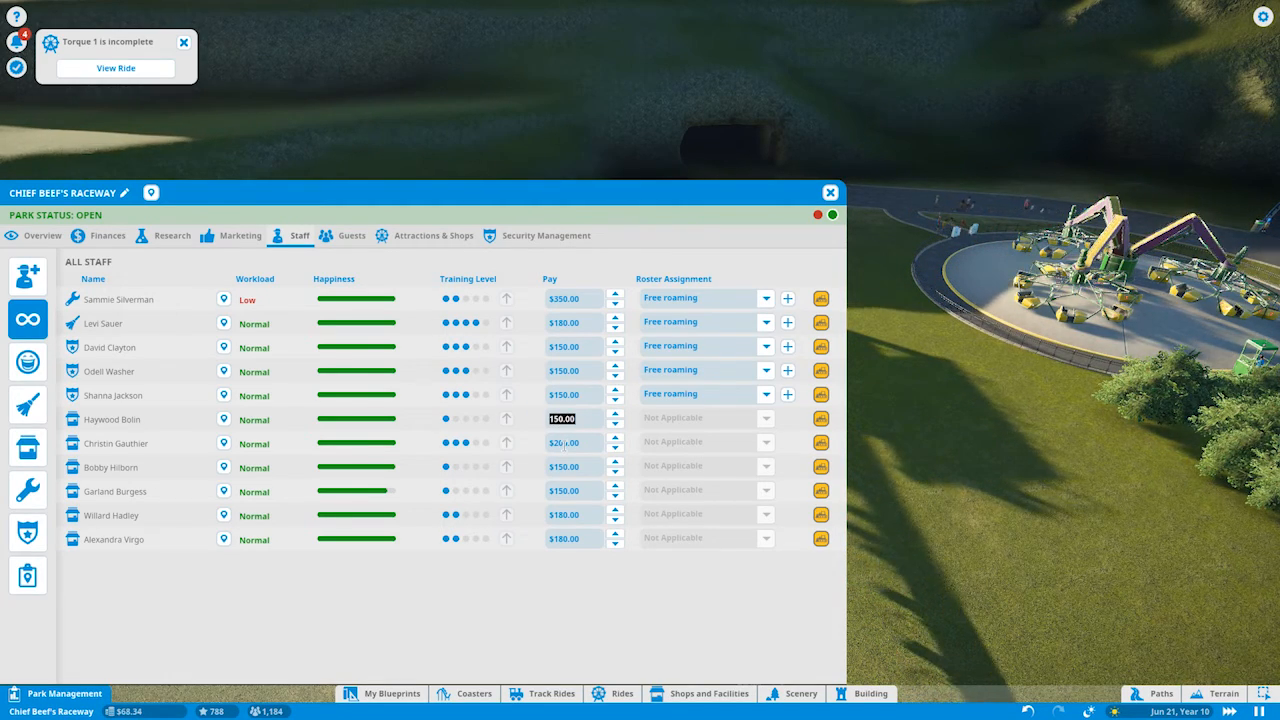
{"action": "left_click", "coordinate": [565, 444]}
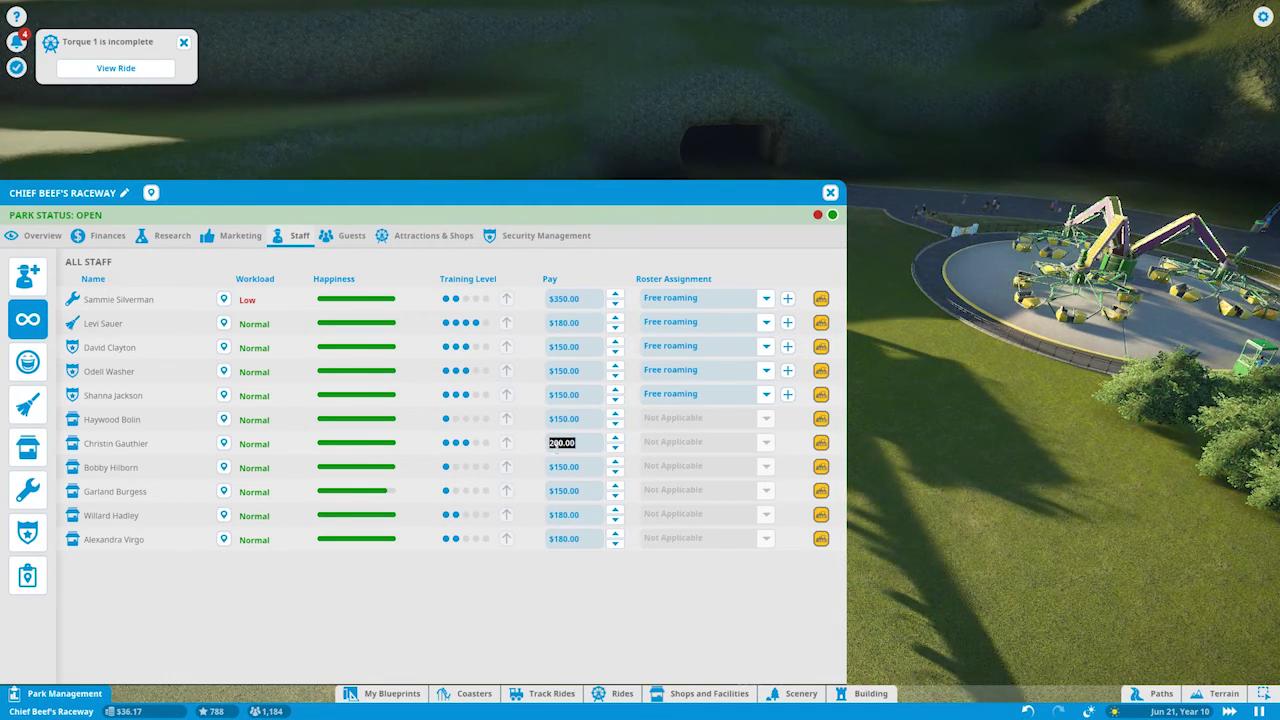
{"action": "left_click", "coordinate": [562, 515]}
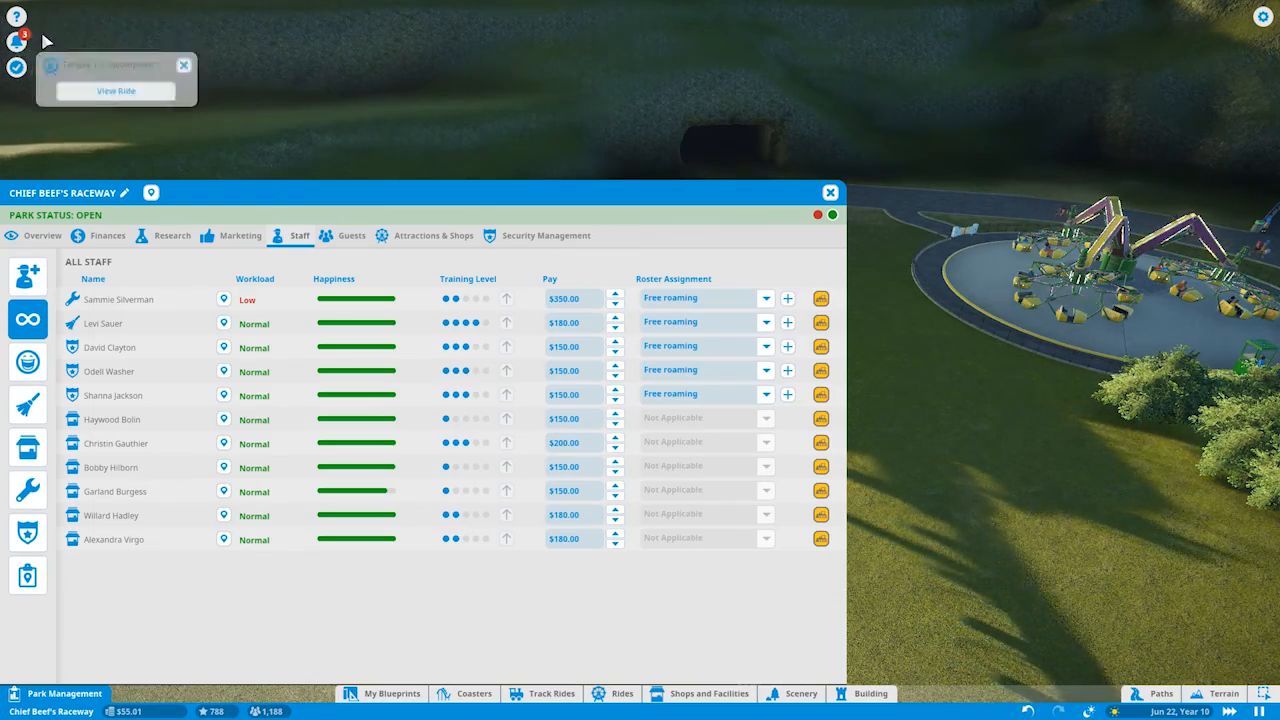
Close park management and the notifications list, returning to Torque 1's launch track.
{"action": "left_click", "coordinate": [16, 41]}
{"action": "left_click", "coordinate": [16, 41]}
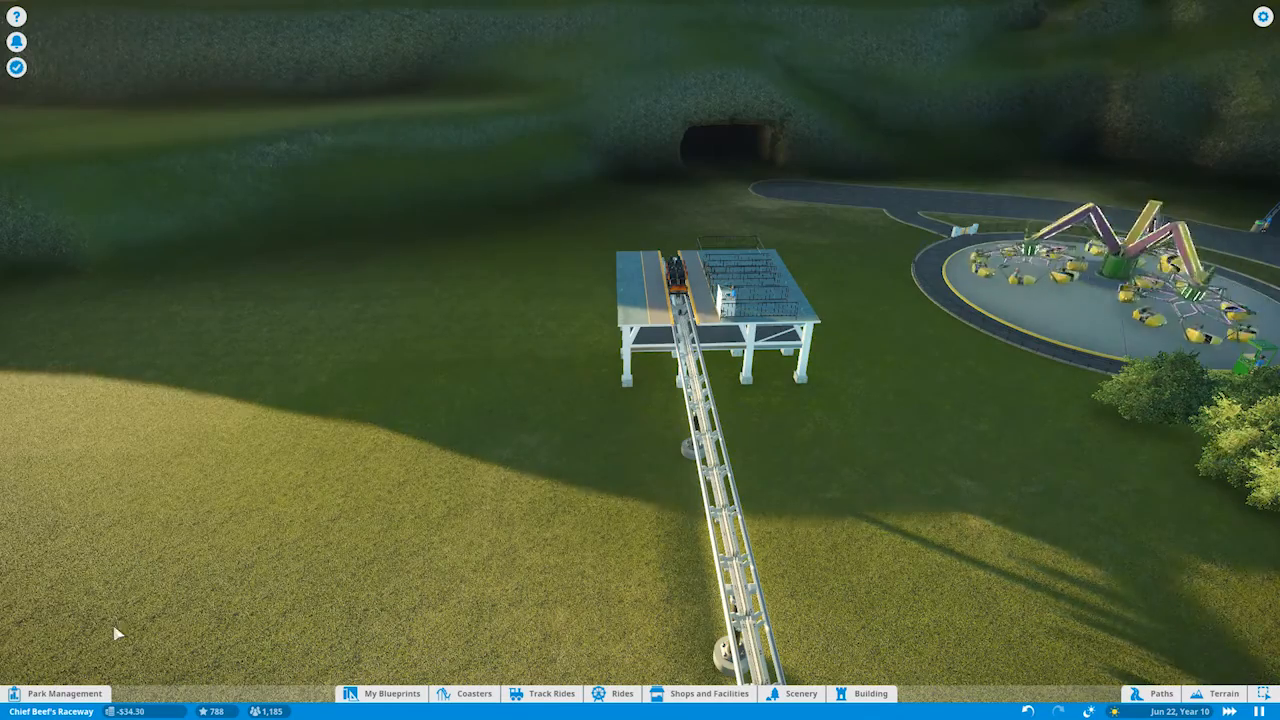
Review the park finances balance table with the Shops And Facilities breakdown expanded.
{"action": "left_click", "coordinate": [60, 693]}
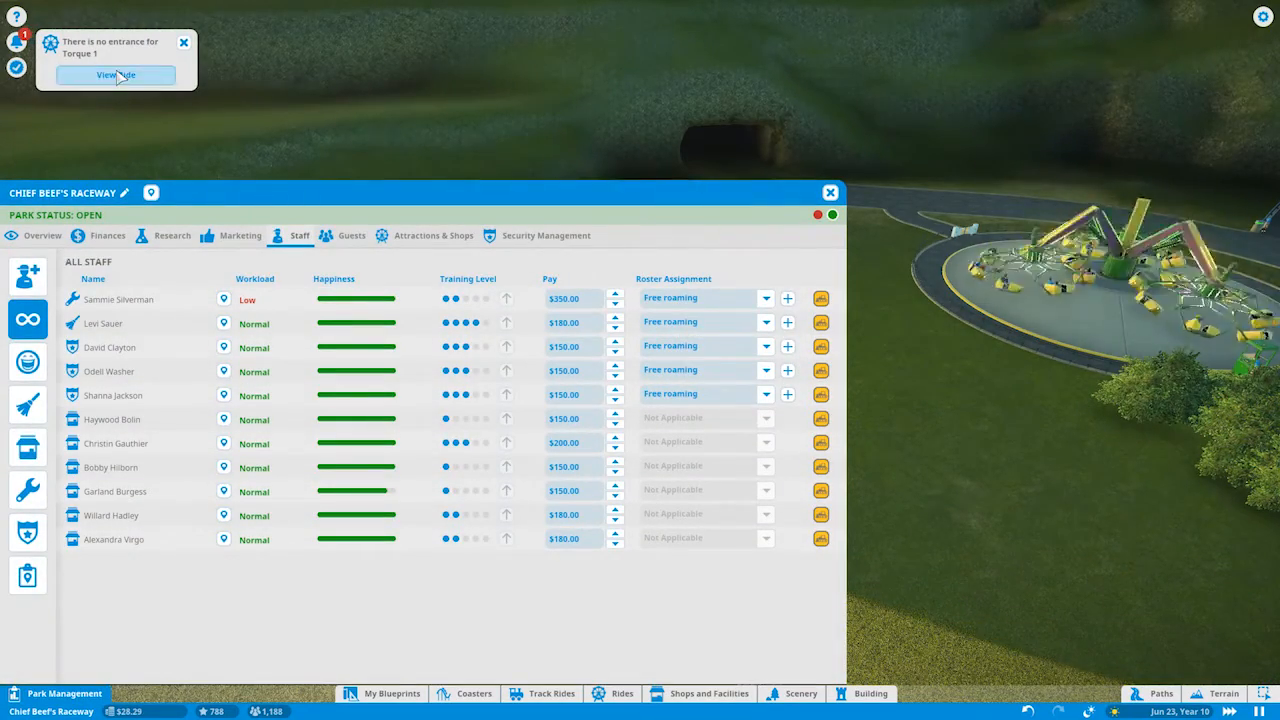
{"action": "left_click", "coordinate": [185, 42]}
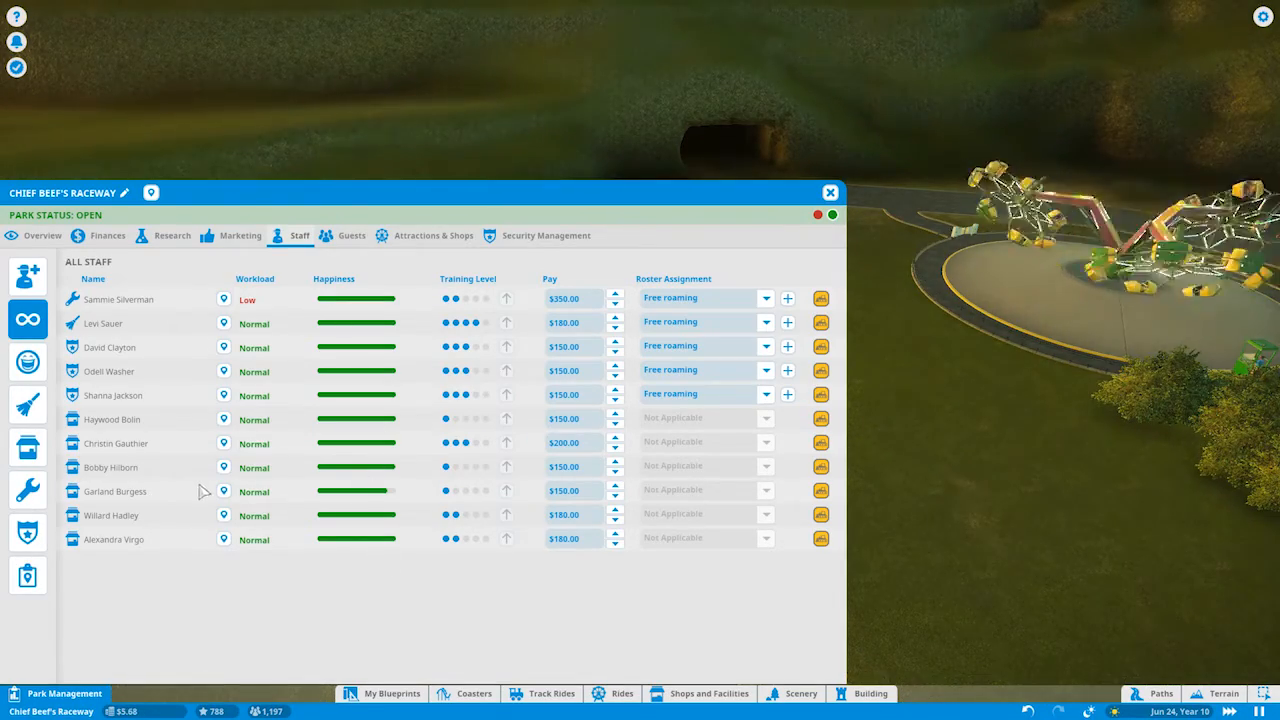
{"action": "left_click", "coordinate": [105, 236]}
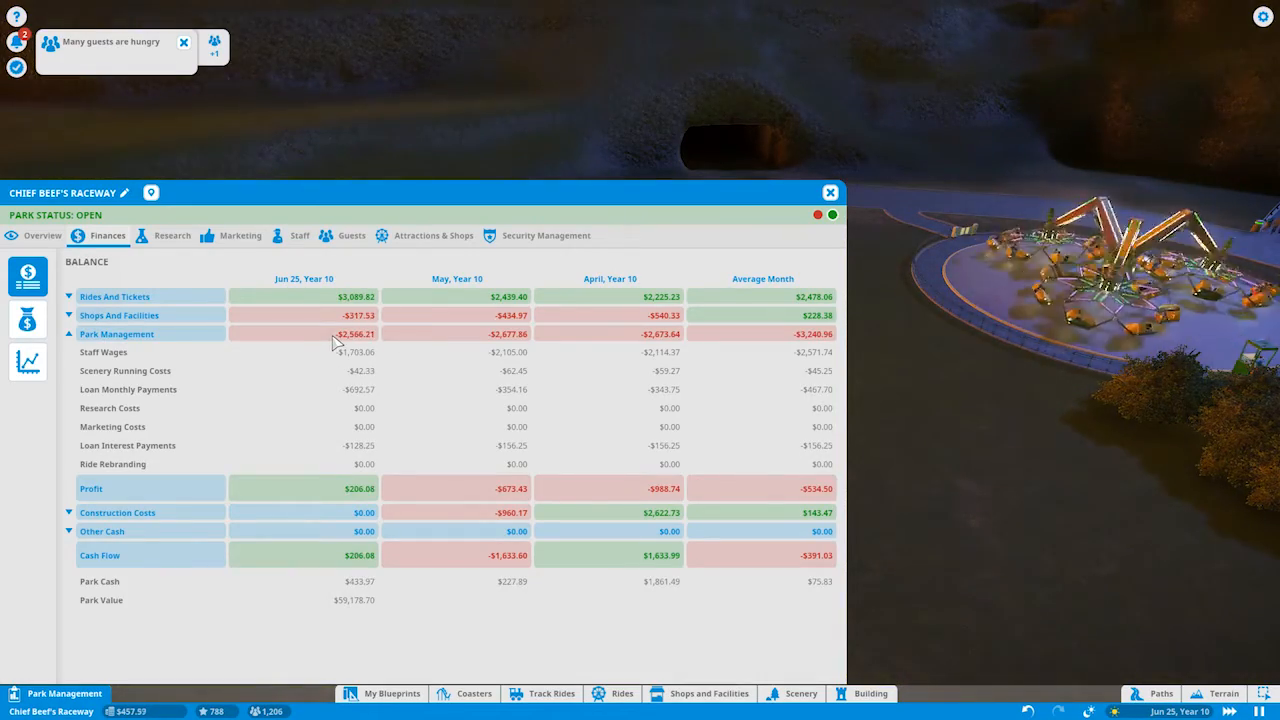
{"action": "left_click", "coordinate": [336, 316]}
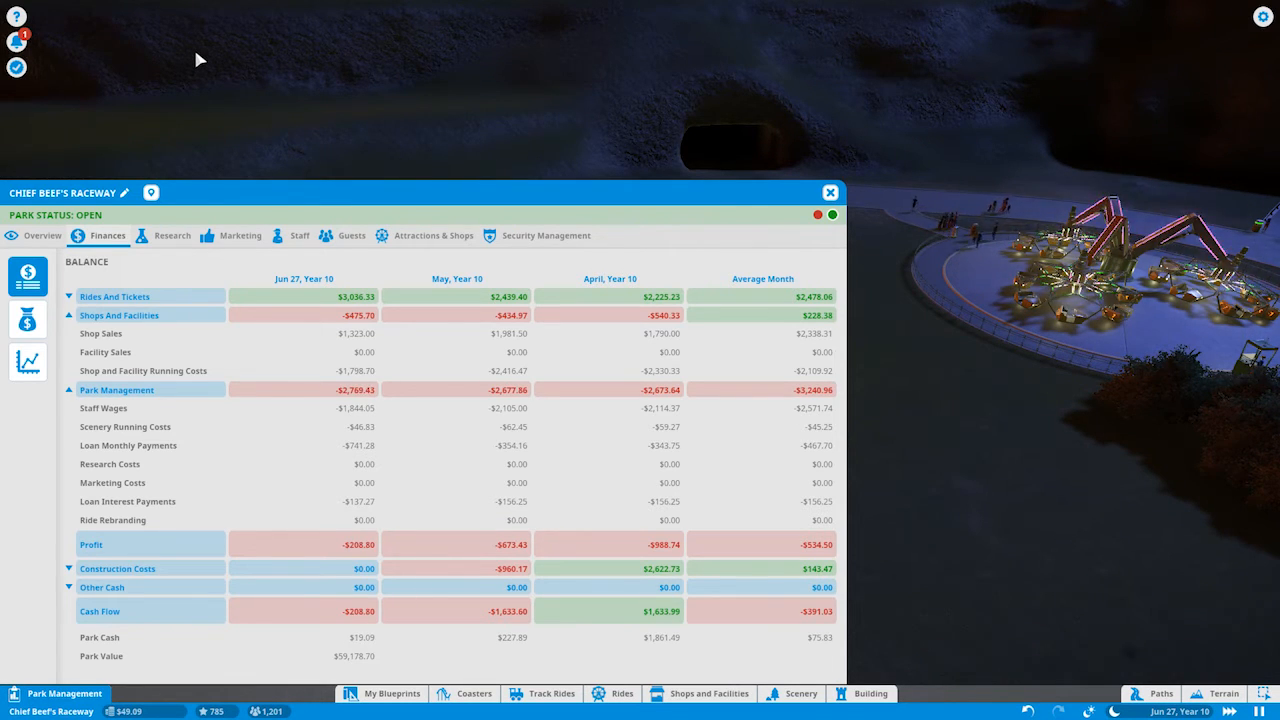
Check the park notifications list and close it again.
{"action": "left_click", "coordinate": [16, 41]}
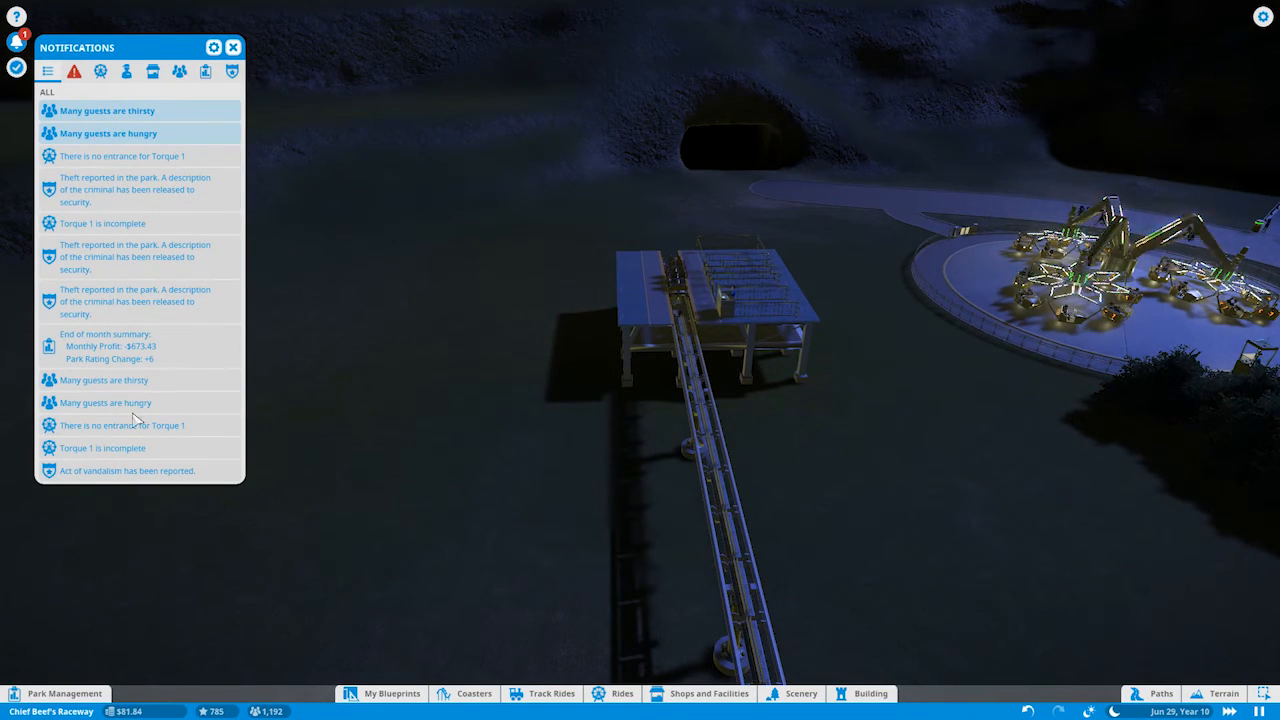
{"action": "left_click", "coordinate": [233, 46]}
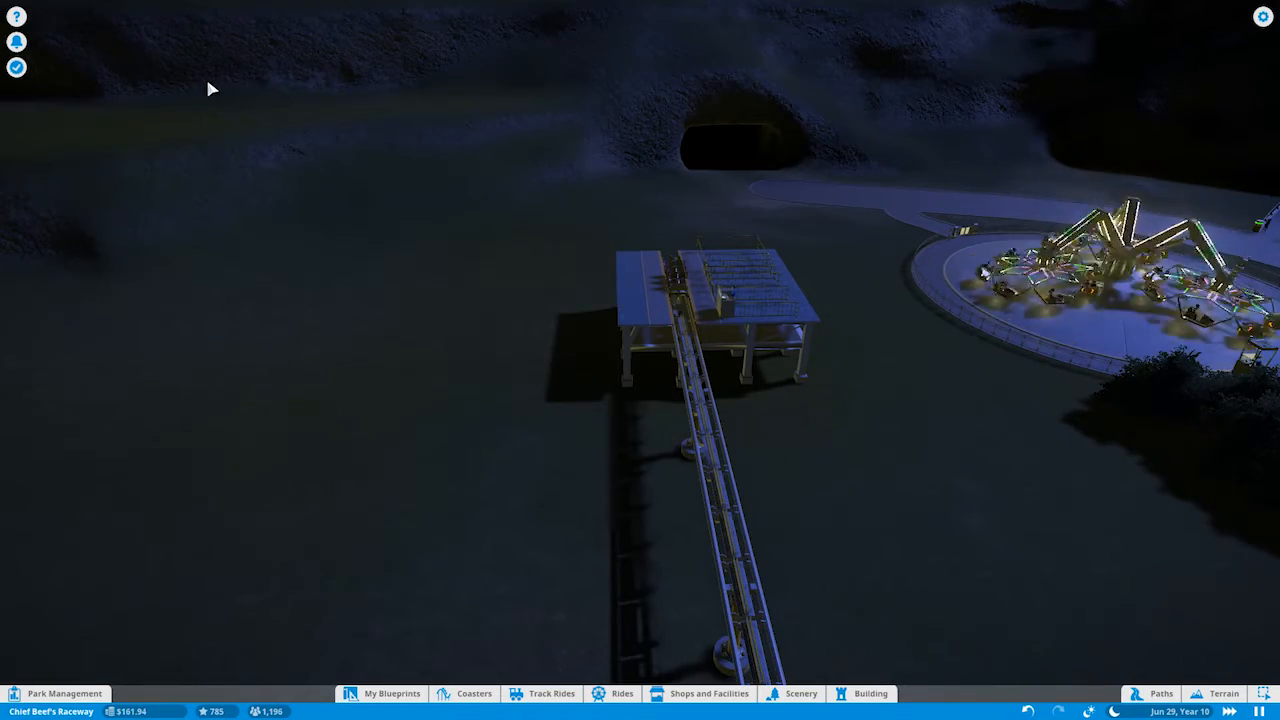
Fly the camera across the park over to the go-kart track.
{"action": "left_click_drag", "start_coordinate": [641, 221], "coordinate": [680, 218]}
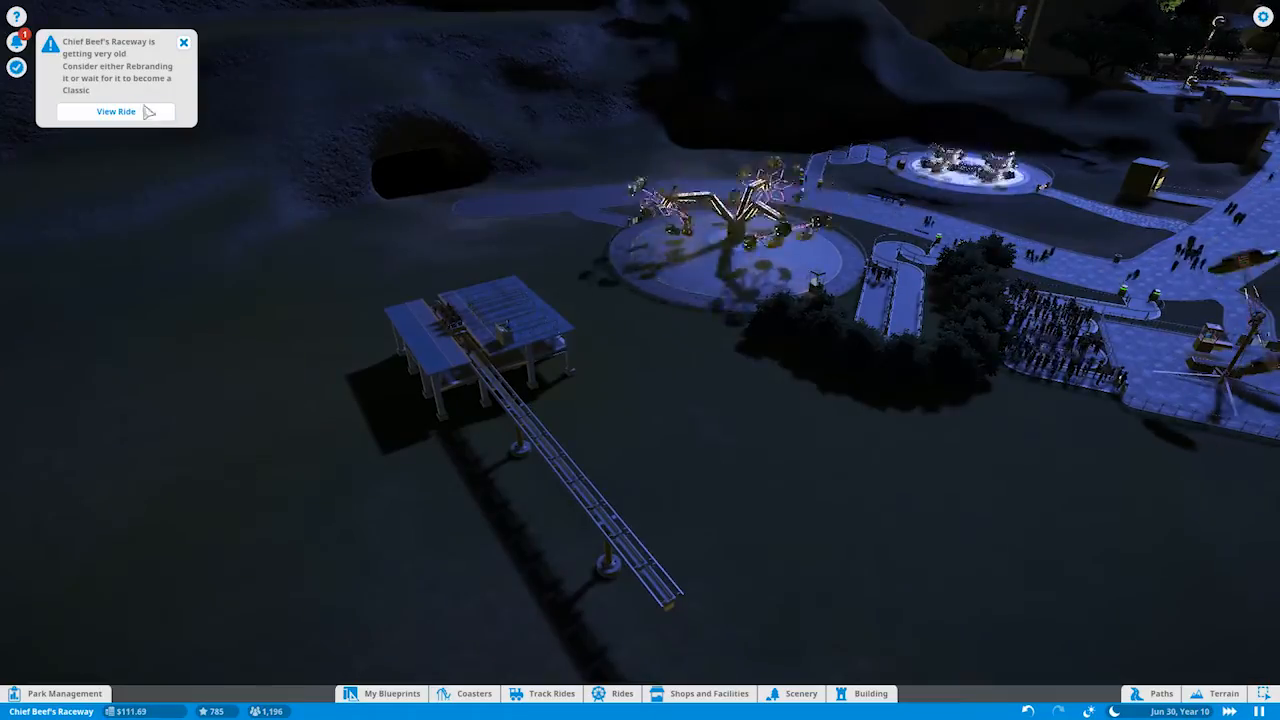
{"action": "left_click_drag", "start_coordinate": [575, 215], "coordinate": [411, 129]}
{"action": "left_click_drag", "start_coordinate": [603, 163], "coordinate": [640, 300]}
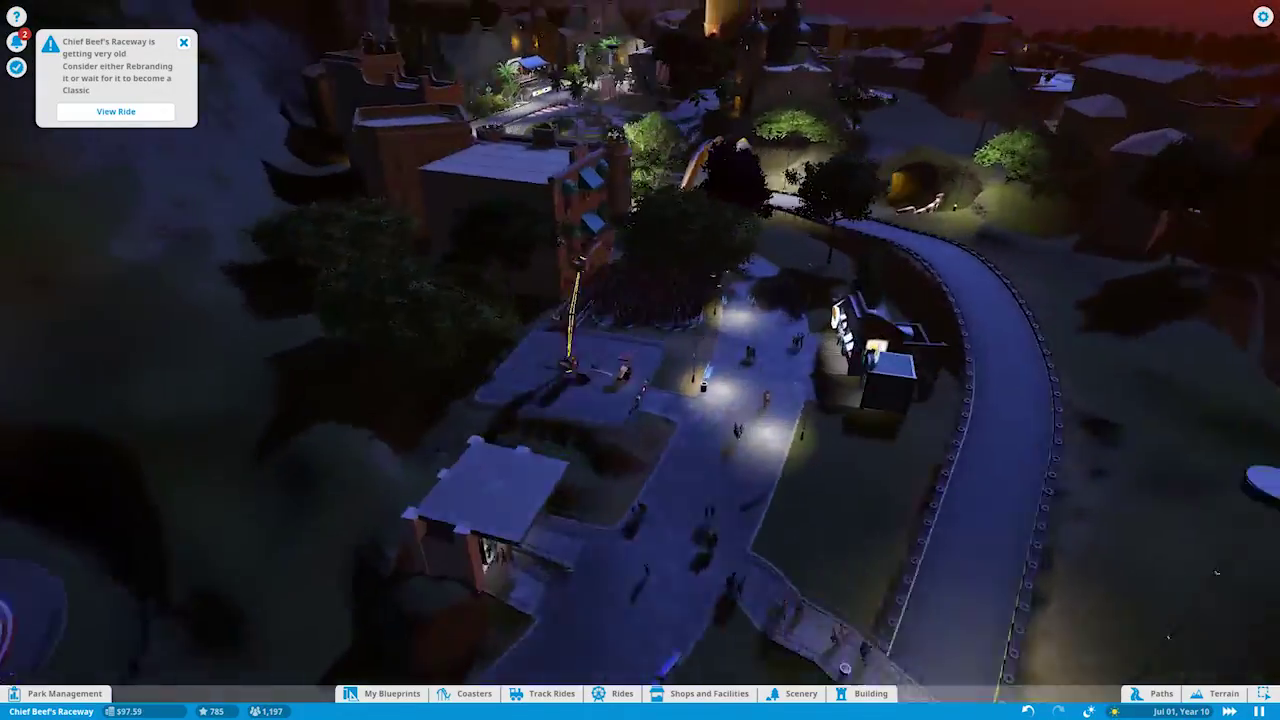
{"action": "key", "text": "w"}
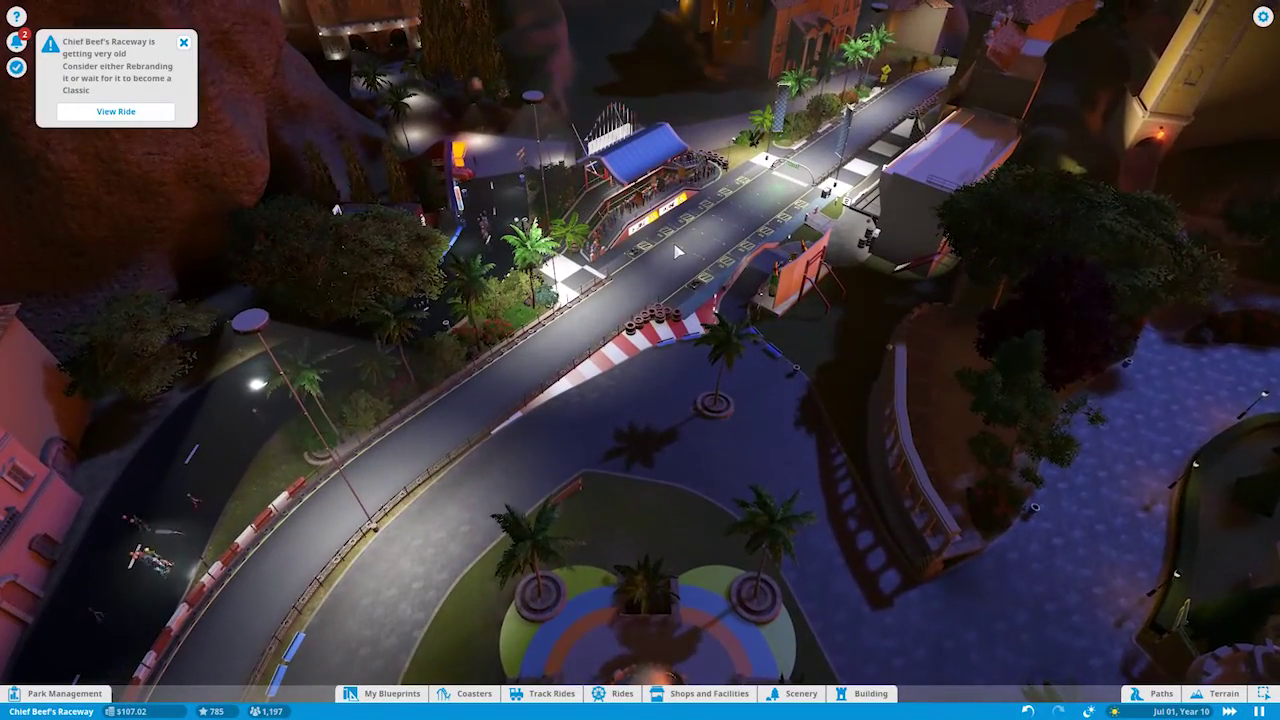
Show Chief Beef's Raceway's ticket price and finance statistics.
{"action": "left_click", "coordinate": [696, 254]}
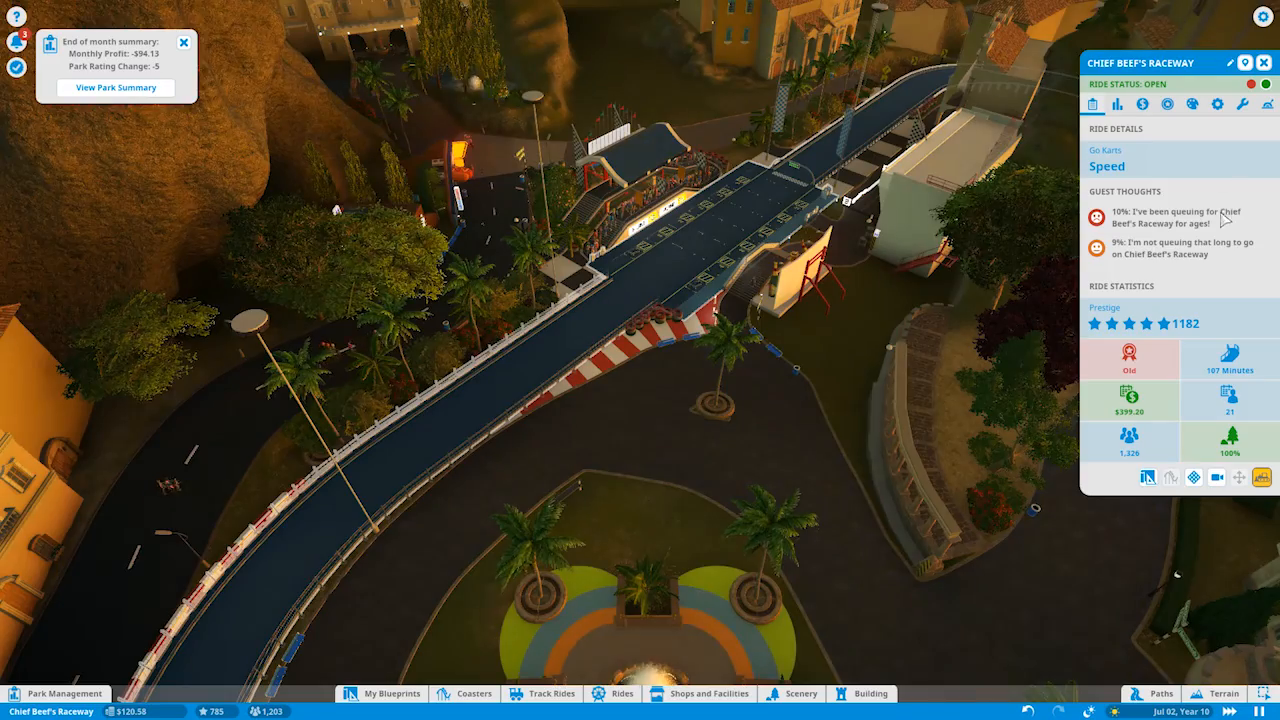
{"action": "key", "text": "w"}
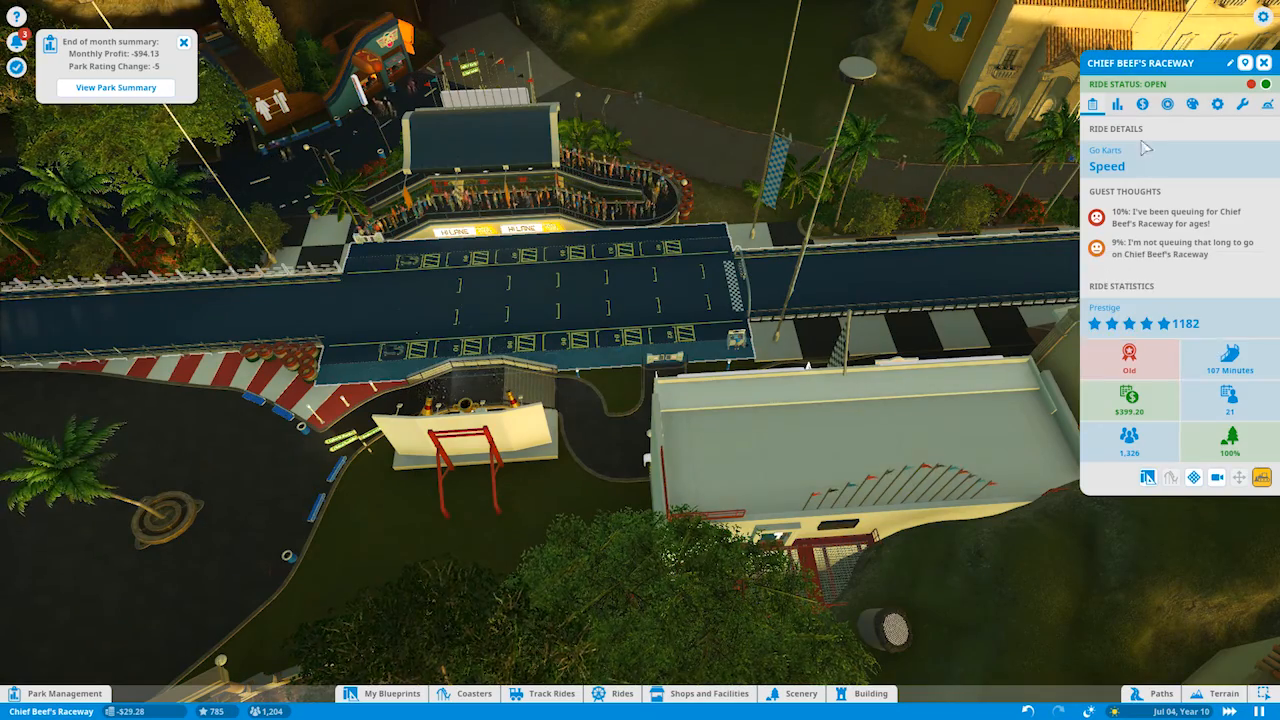
{"action": "left_click", "coordinate": [1143, 106]}
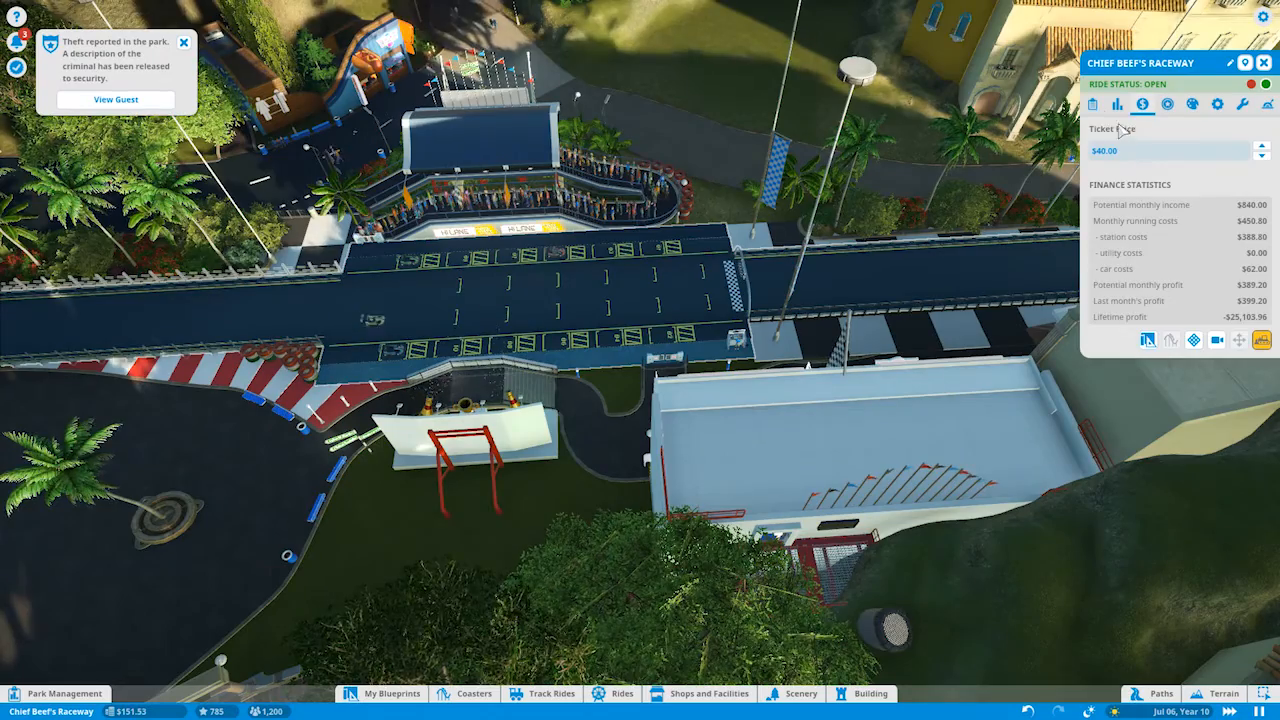
Review the go-kart ride's overview, prestige/rebrand and maintenance details.
{"action": "left_click", "coordinate": [1095, 106]}
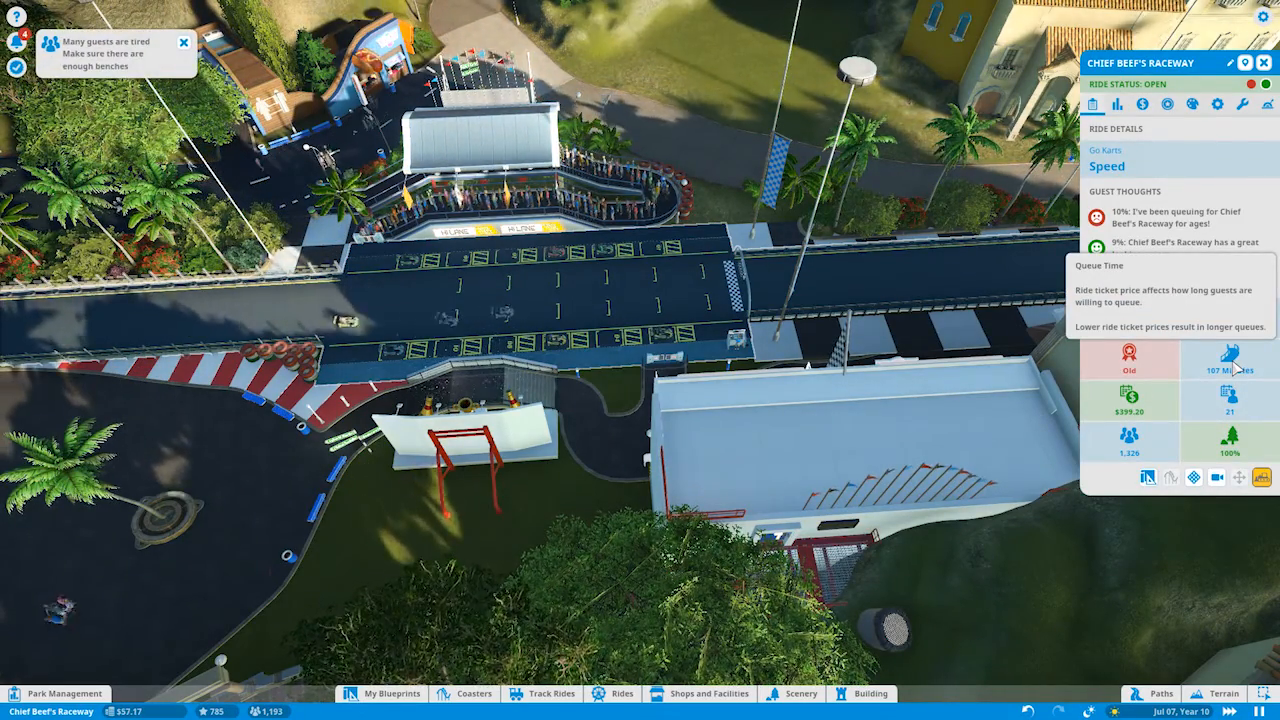
{"action": "scroll", "coordinate": [1038, 480], "scroll_direction": "up", "scroll_amount": 5}
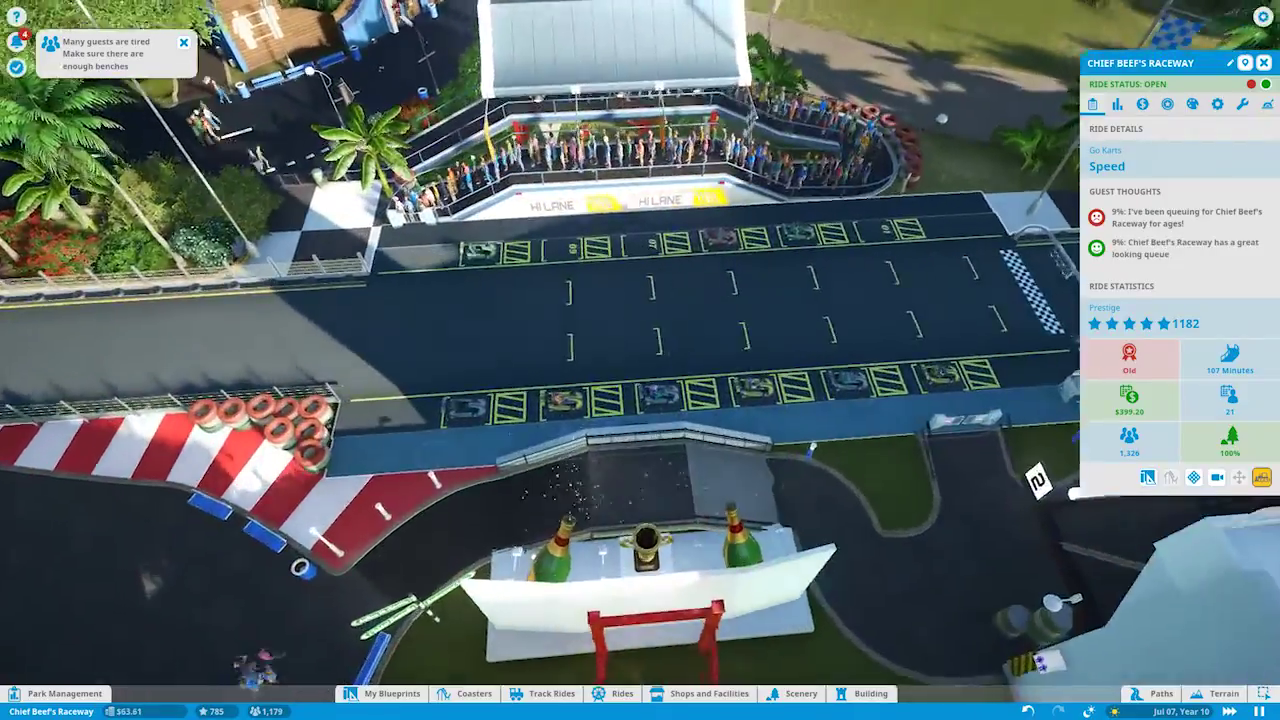
{"action": "scroll", "coordinate": [1038, 480], "scroll_direction": "up", "scroll_amount": 5}
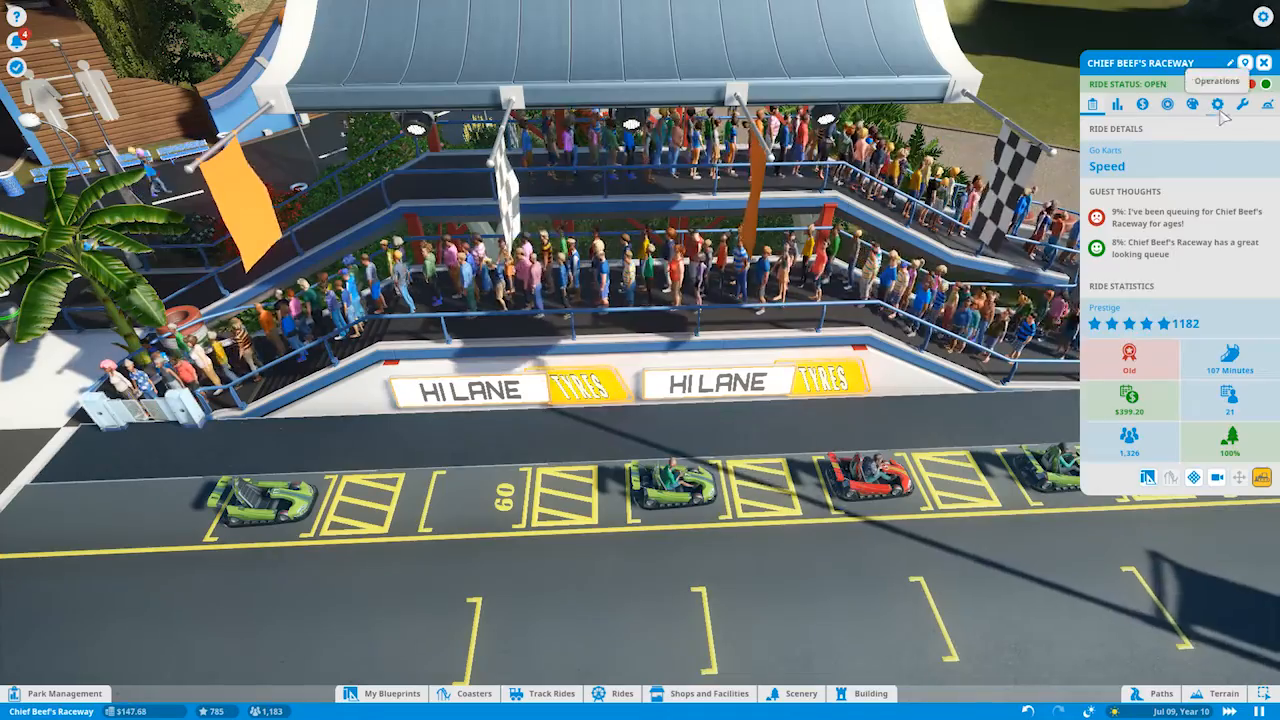
{"action": "left_click", "coordinate": [1168, 105]}
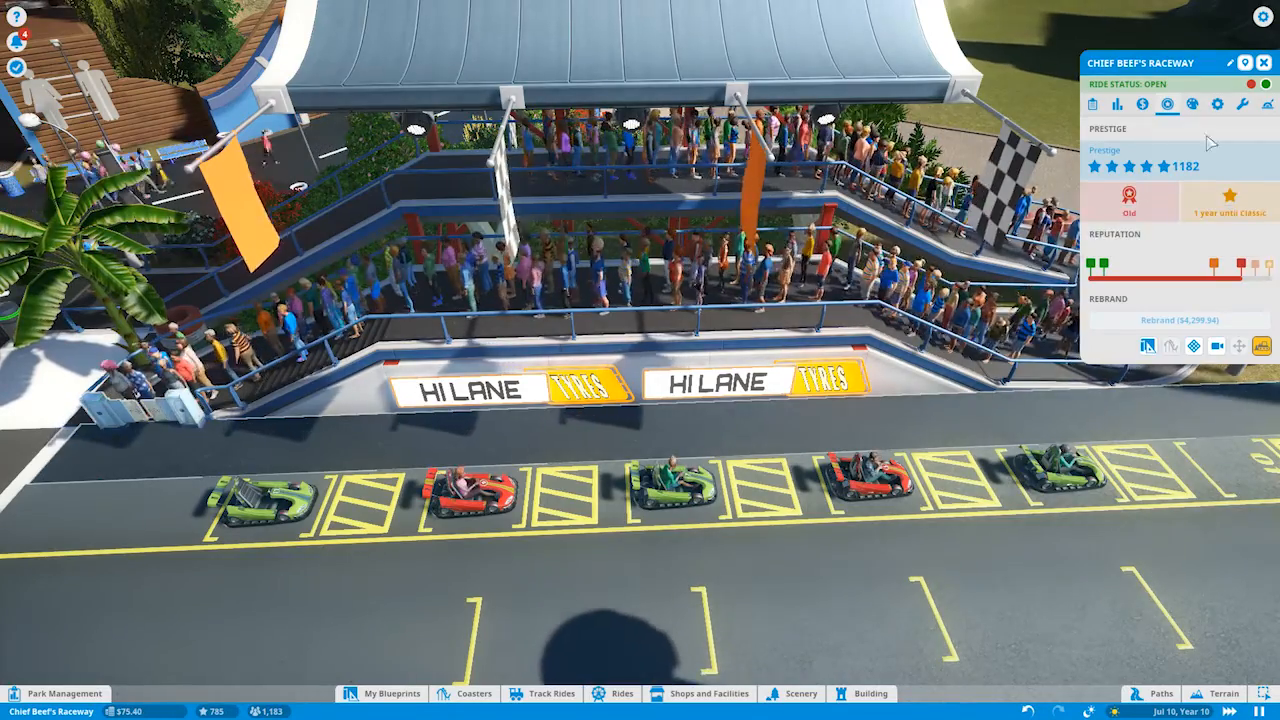
{"action": "left_click", "coordinate": [1219, 106]}
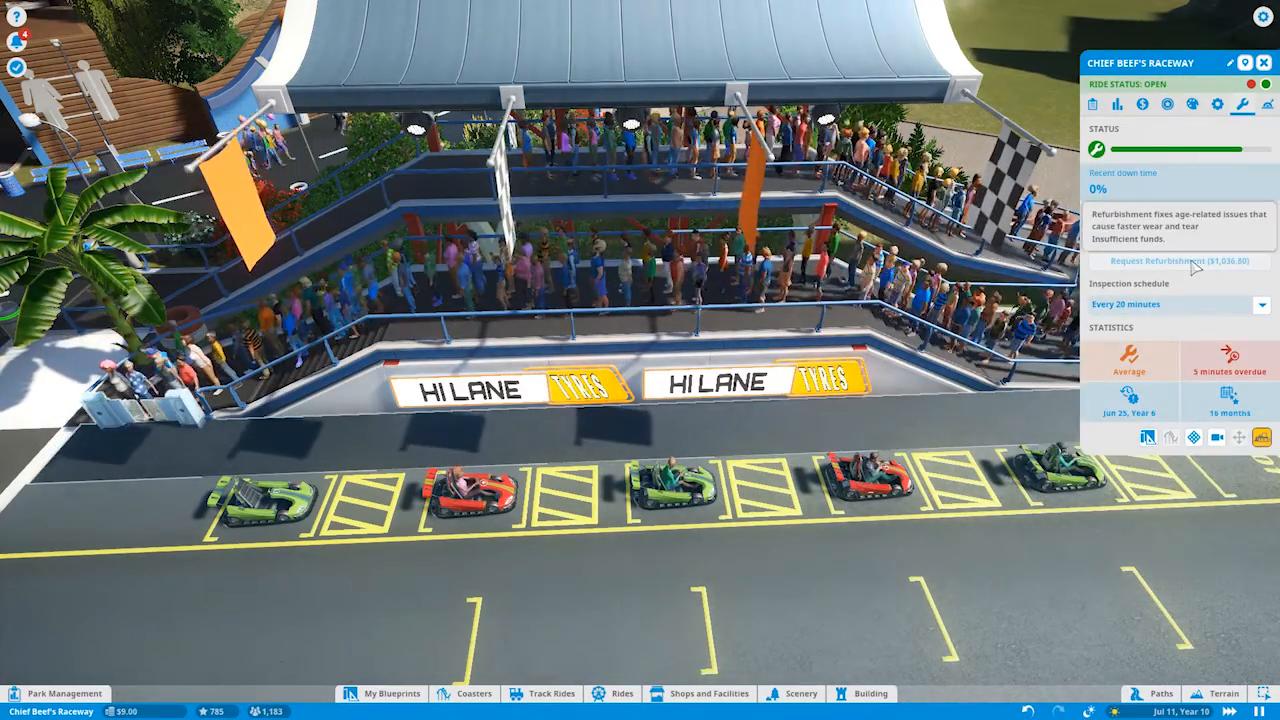
Recheck prestige and overview, then close the ride's information.
{"action": "left_click", "coordinate": [1169, 106]}
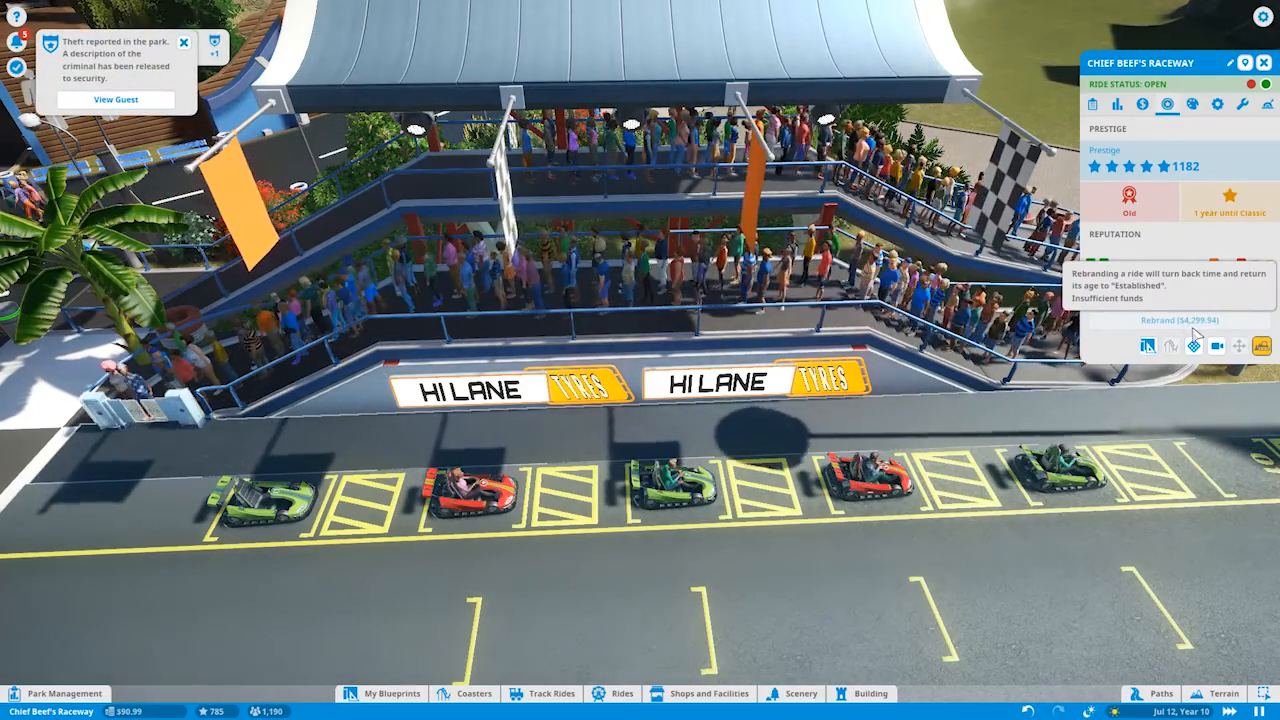
{"action": "left_click", "coordinate": [1093, 104]}
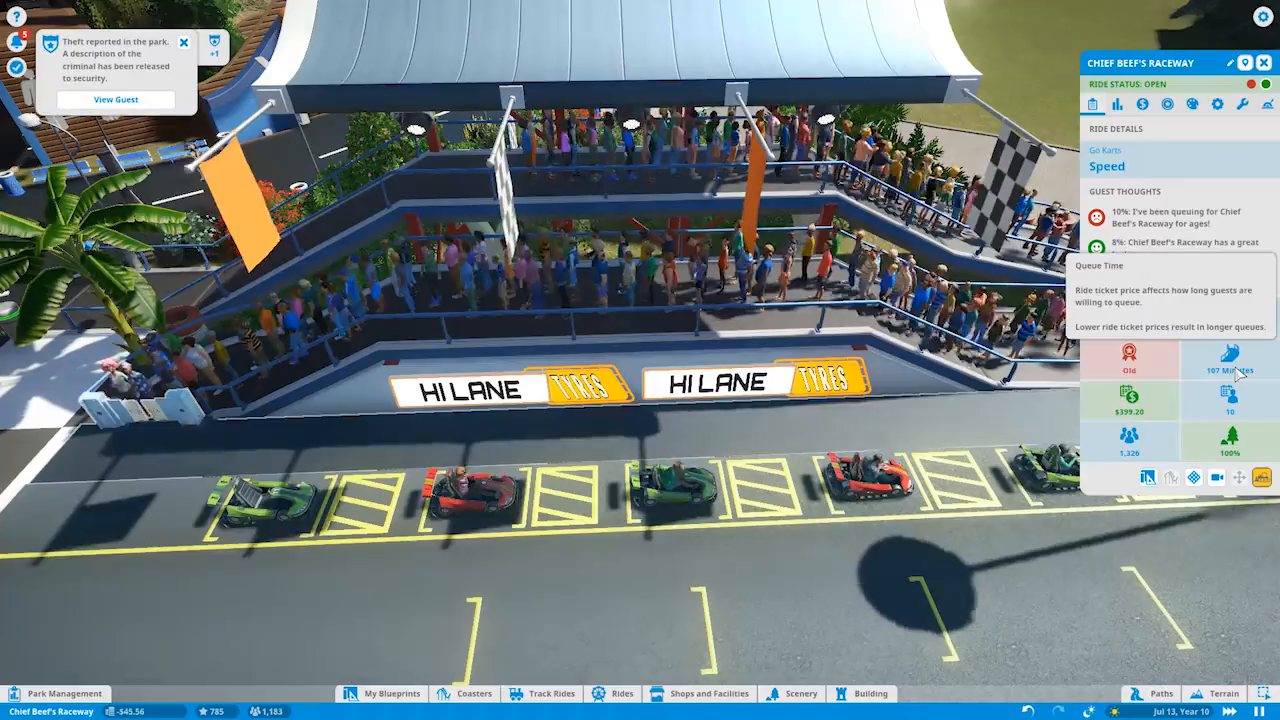
{"action": "left_click", "coordinate": [1264, 62]}
{"action": "scroll", "coordinate": [470, 343], "scroll_direction": "up", "scroll_amount": 2}
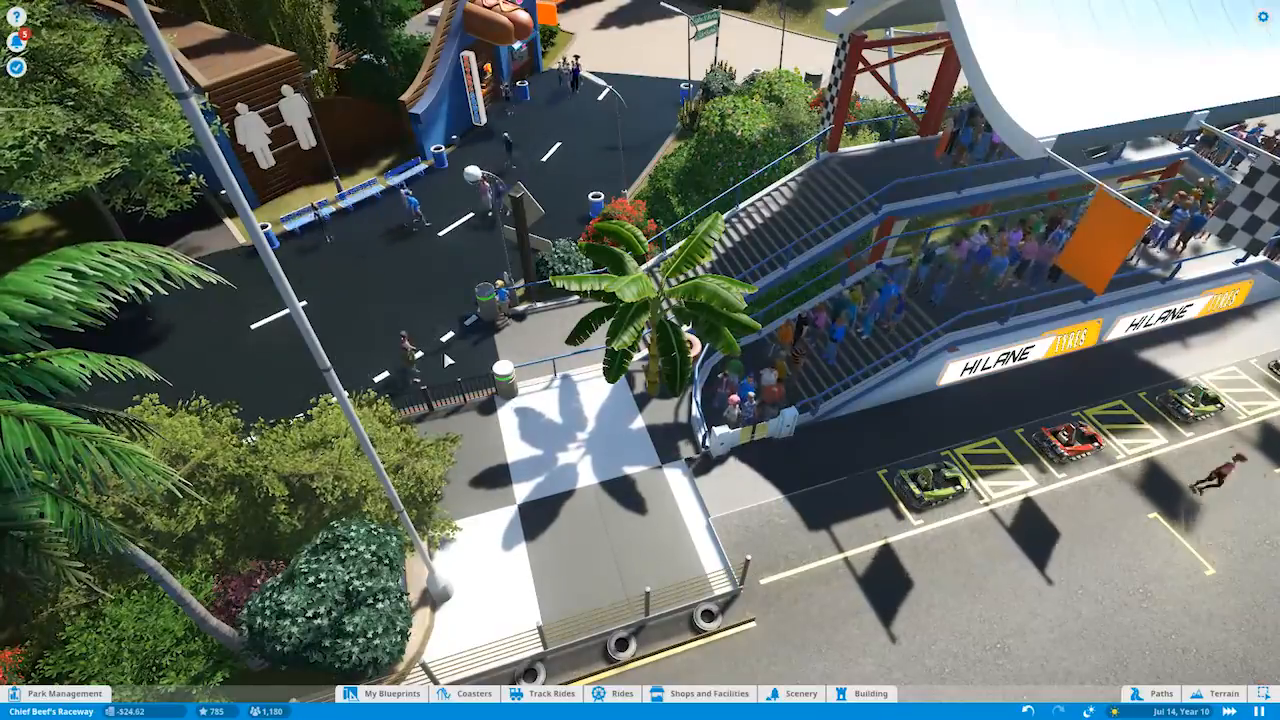
{"action": "scroll", "coordinate": [476, 352], "scroll_direction": "up", "scroll_amount": 2}
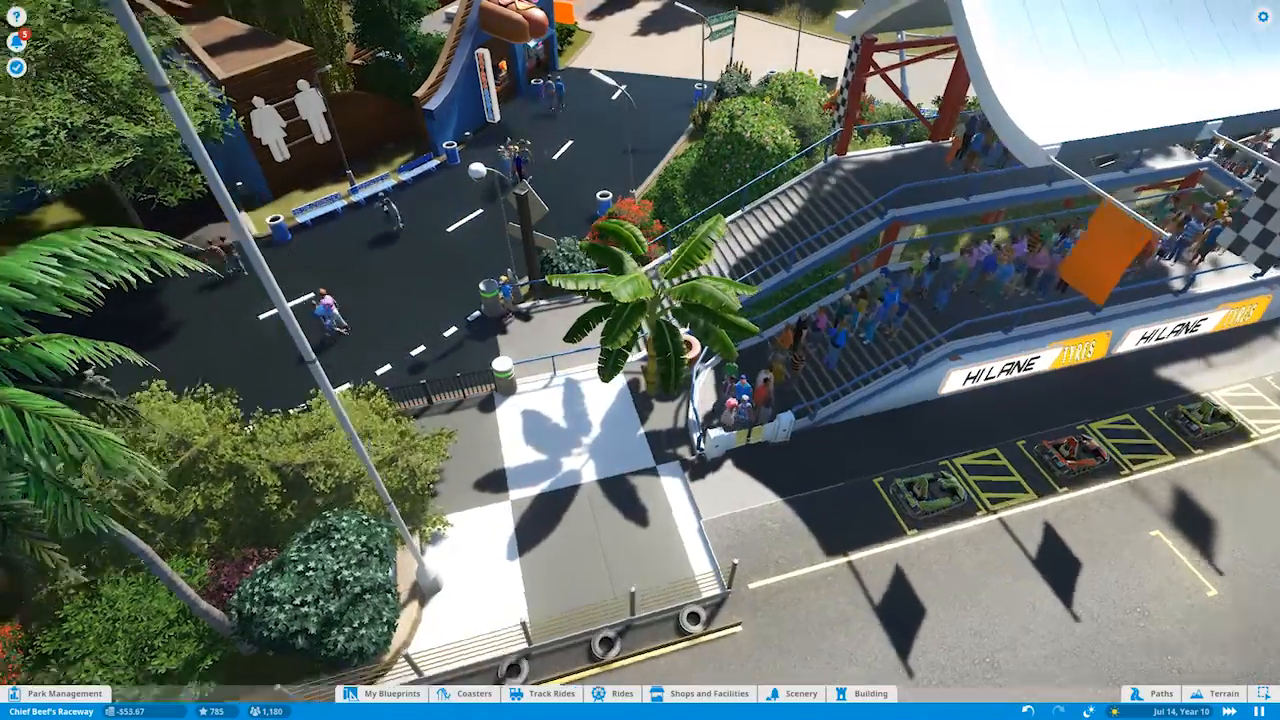
{"action": "scroll", "coordinate": [485, 346], "scroll_direction": "up", "scroll_amount": 3}
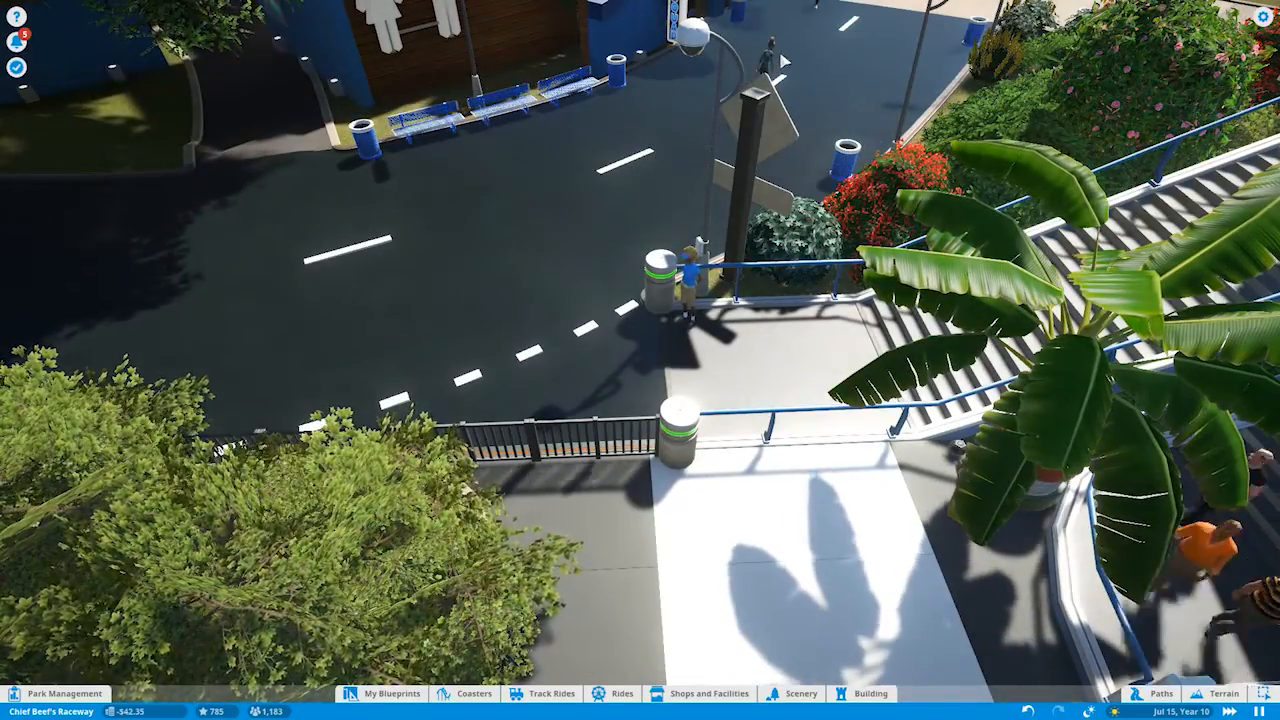
Inspect a guest near the kart queue, then set the ride's ticket price back to $25.
{"action": "left_click", "coordinate": [997, 258]}
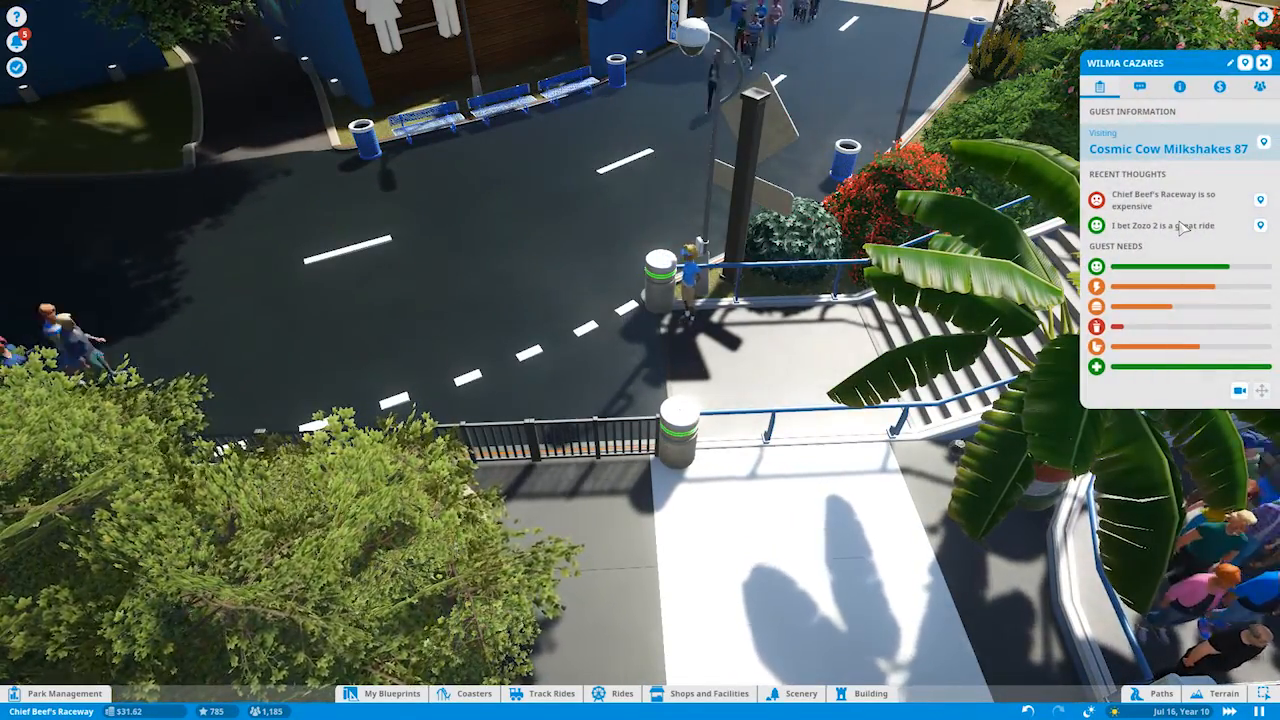
{"action": "key", "text": "s"}
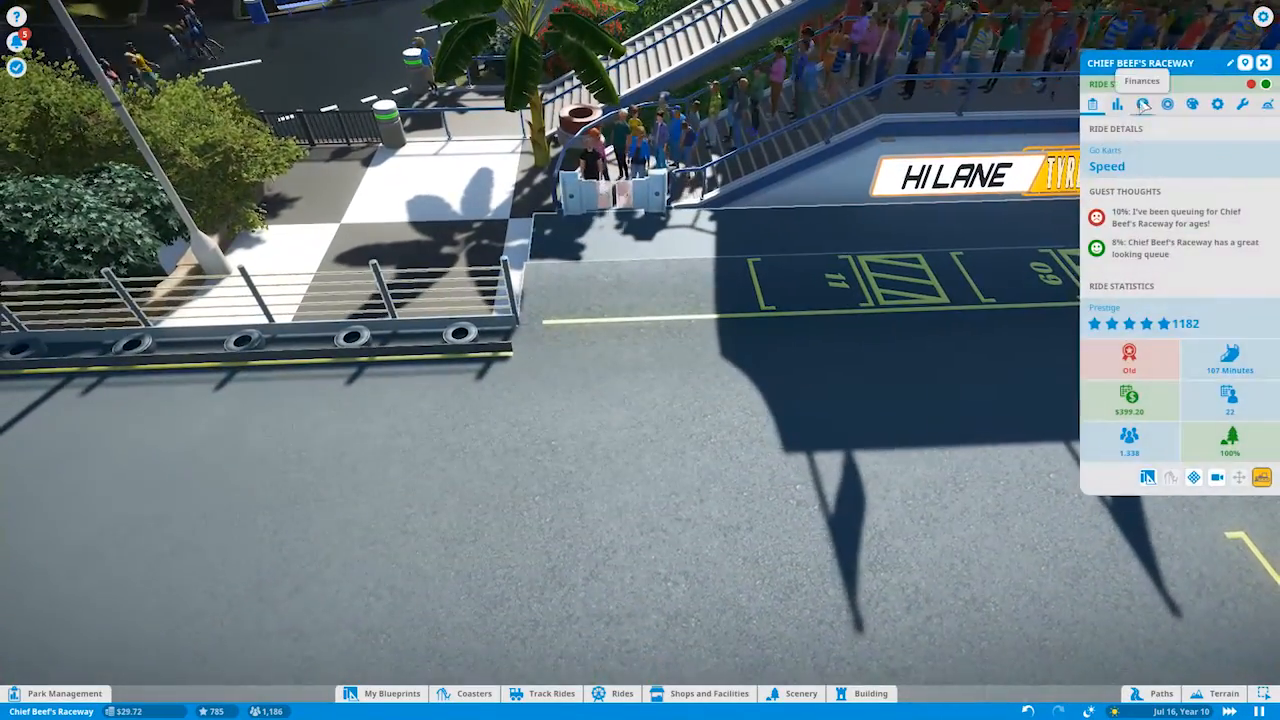
{"action": "left_click", "coordinate": [1141, 106]}
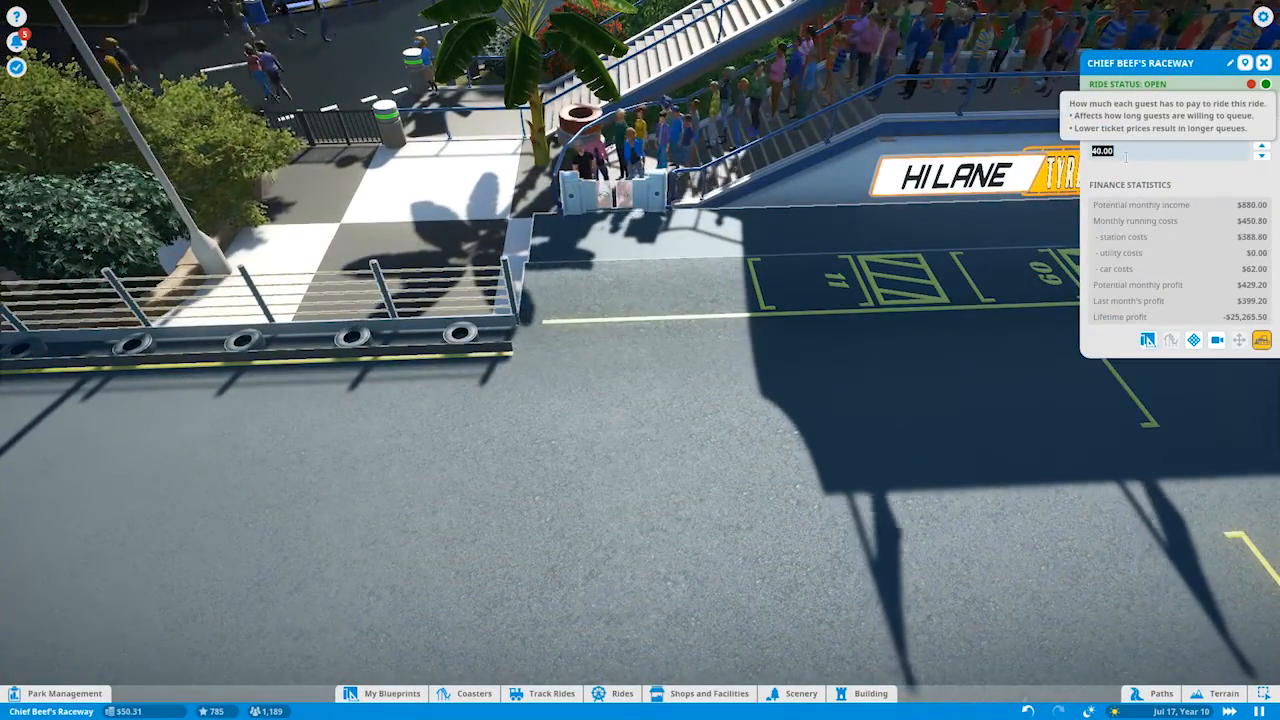
{"action": "type", "text": "5"}
{"action": "key", "text": "Return"}
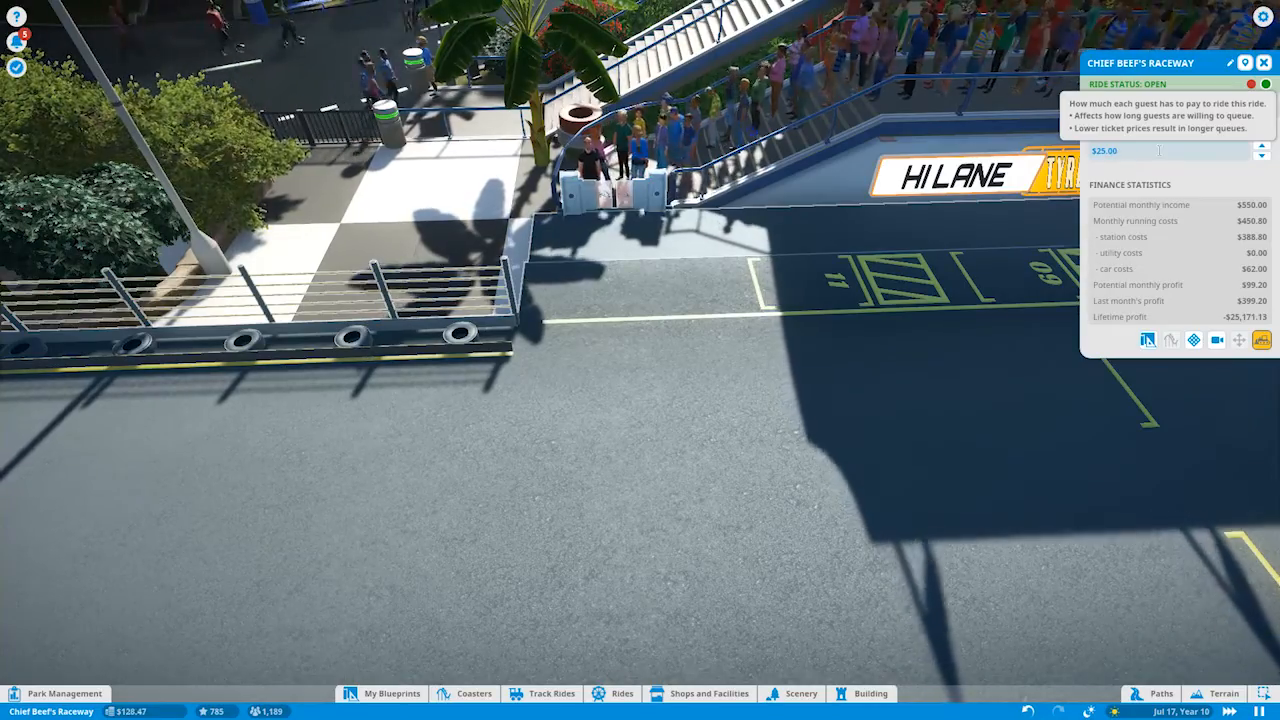
{"action": "left_click", "coordinate": [1264, 62]}
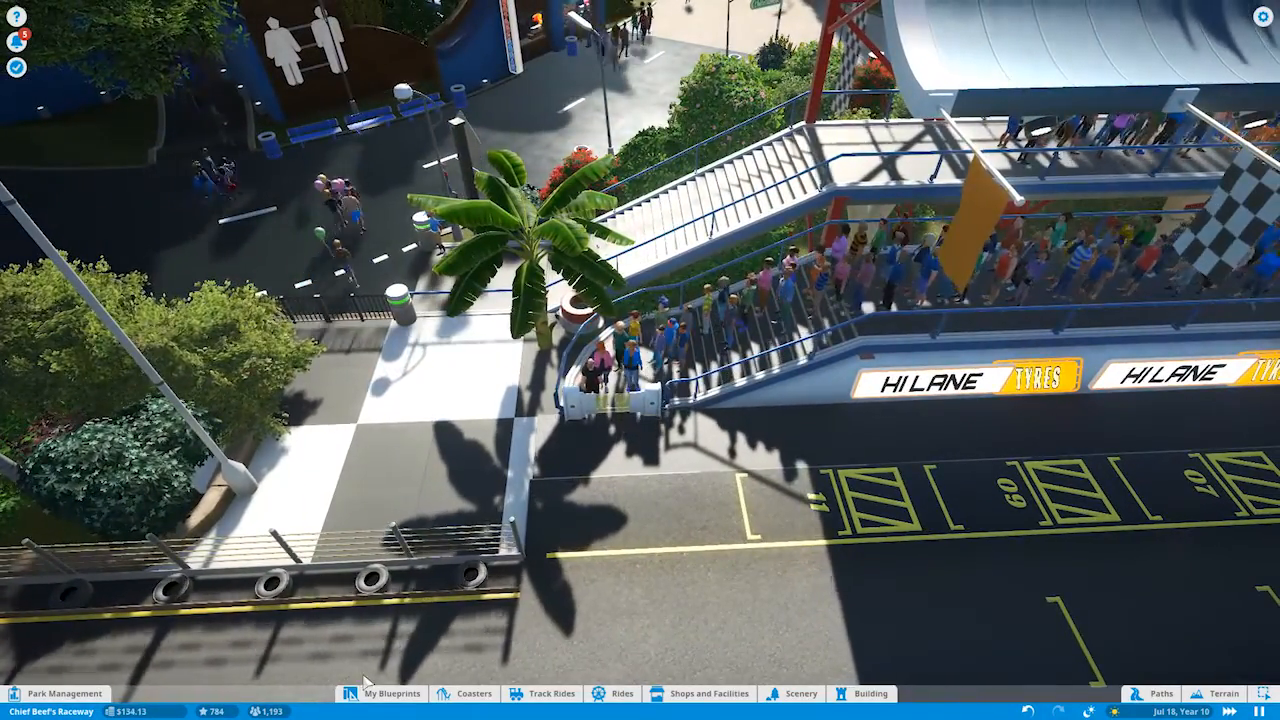
{"action": "left_click", "coordinate": [370, 693]}
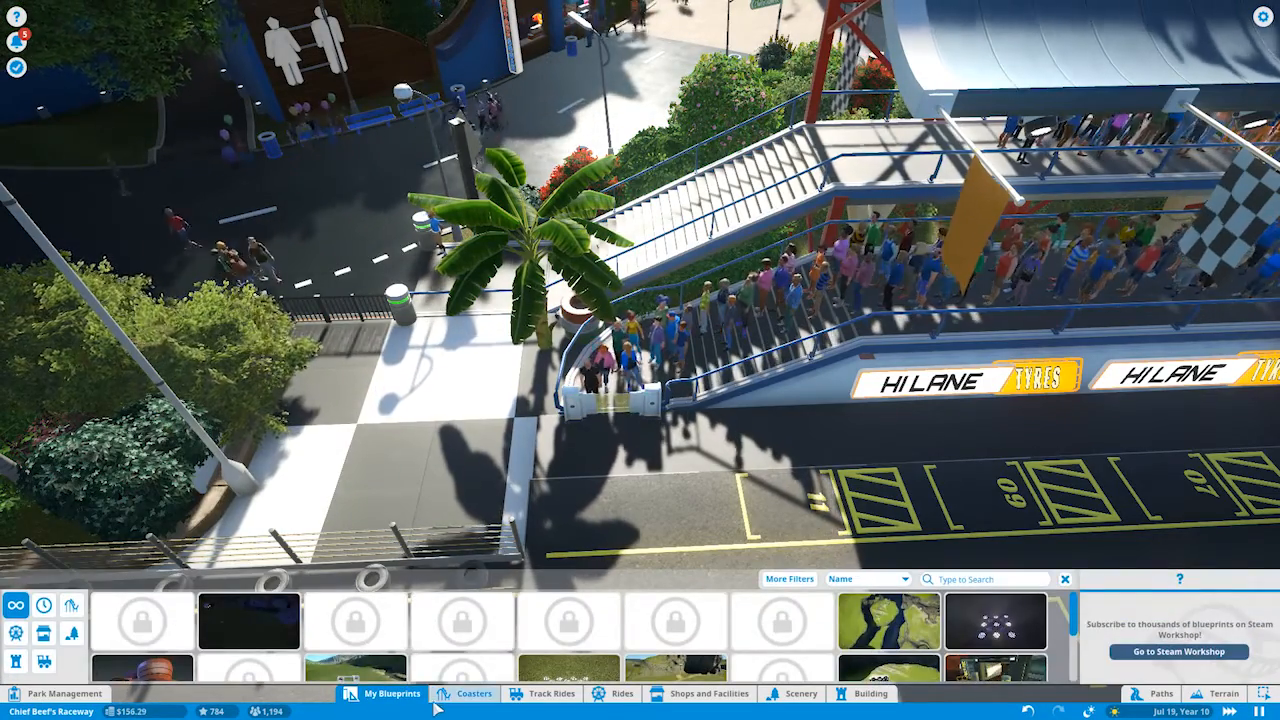
{"action": "key", "text": "Escape"}
{"action": "left_click", "coordinate": [130, 711]}
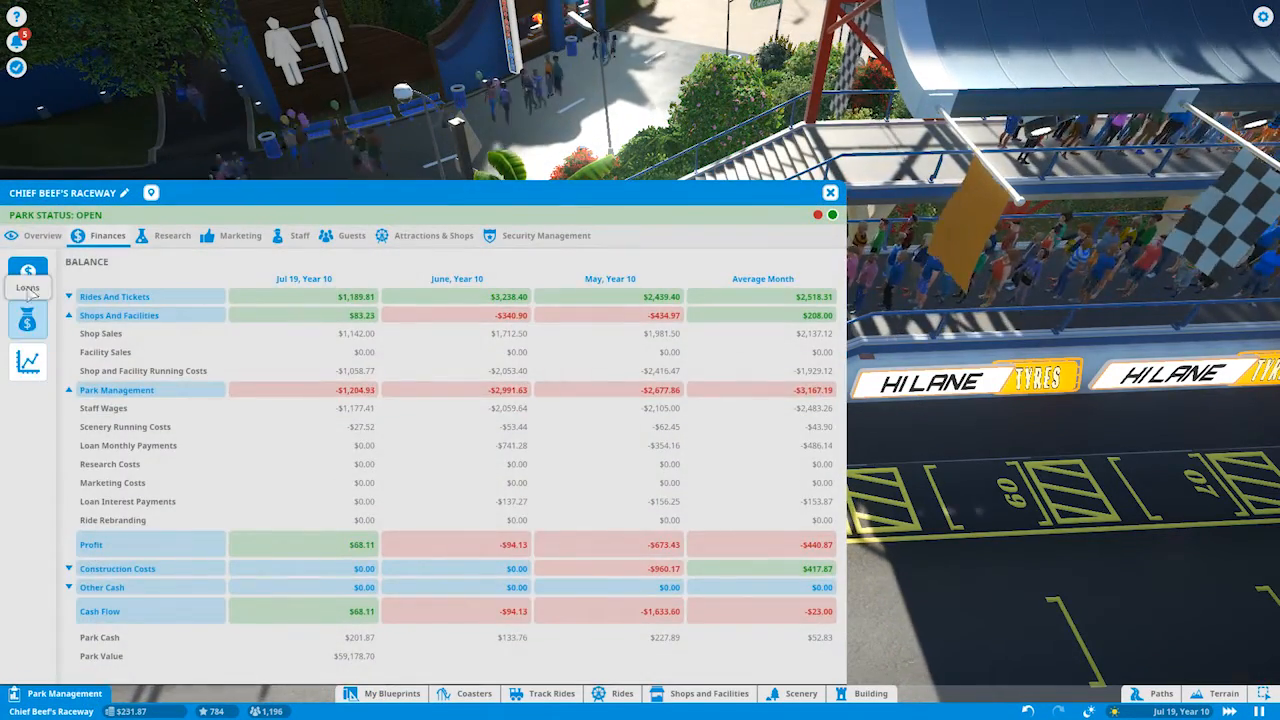
{"action": "left_click", "coordinate": [42, 235]}
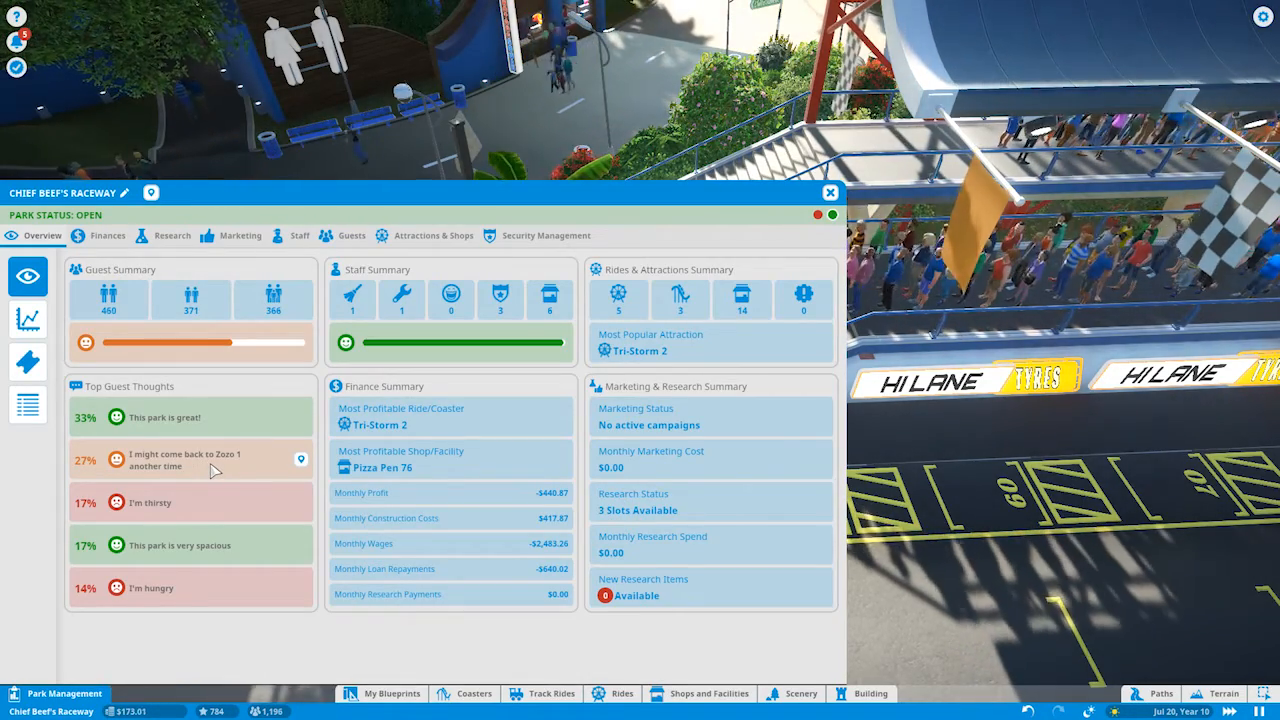
{"action": "left_click", "coordinate": [28, 362]}
{"action": "double_click", "coordinate": [219, 429]}
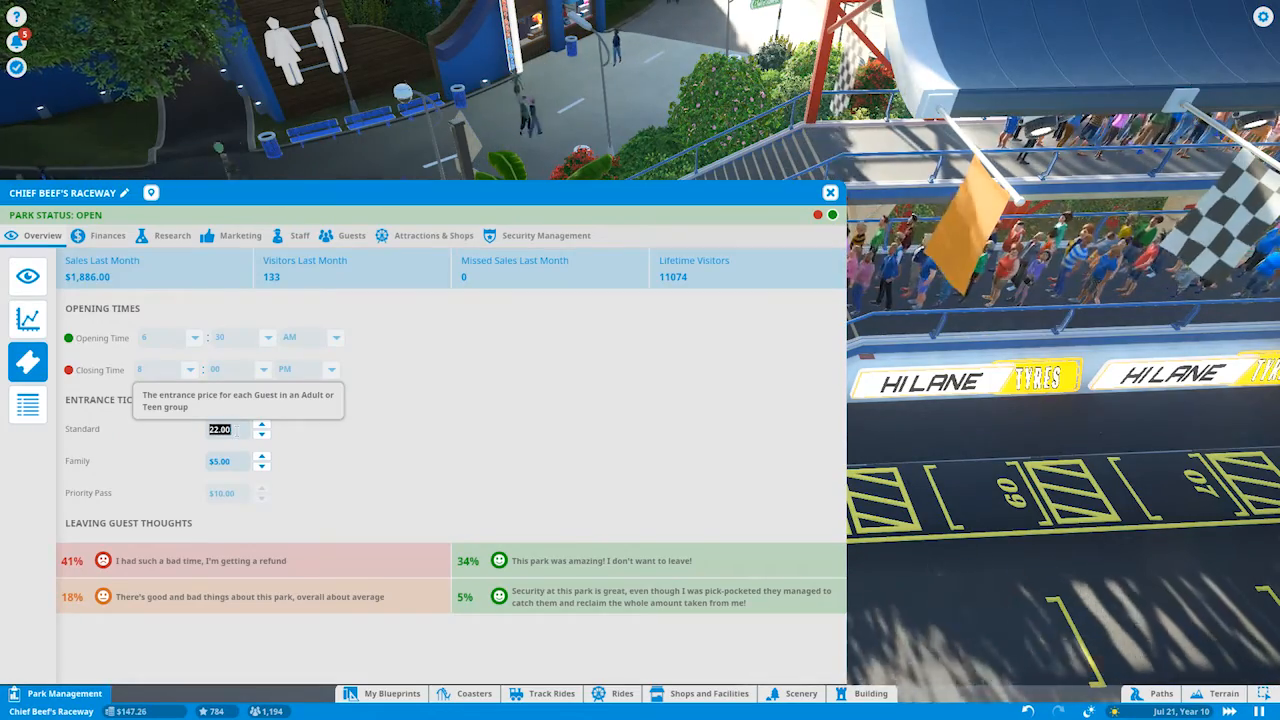
{"action": "type", "text": "30"}
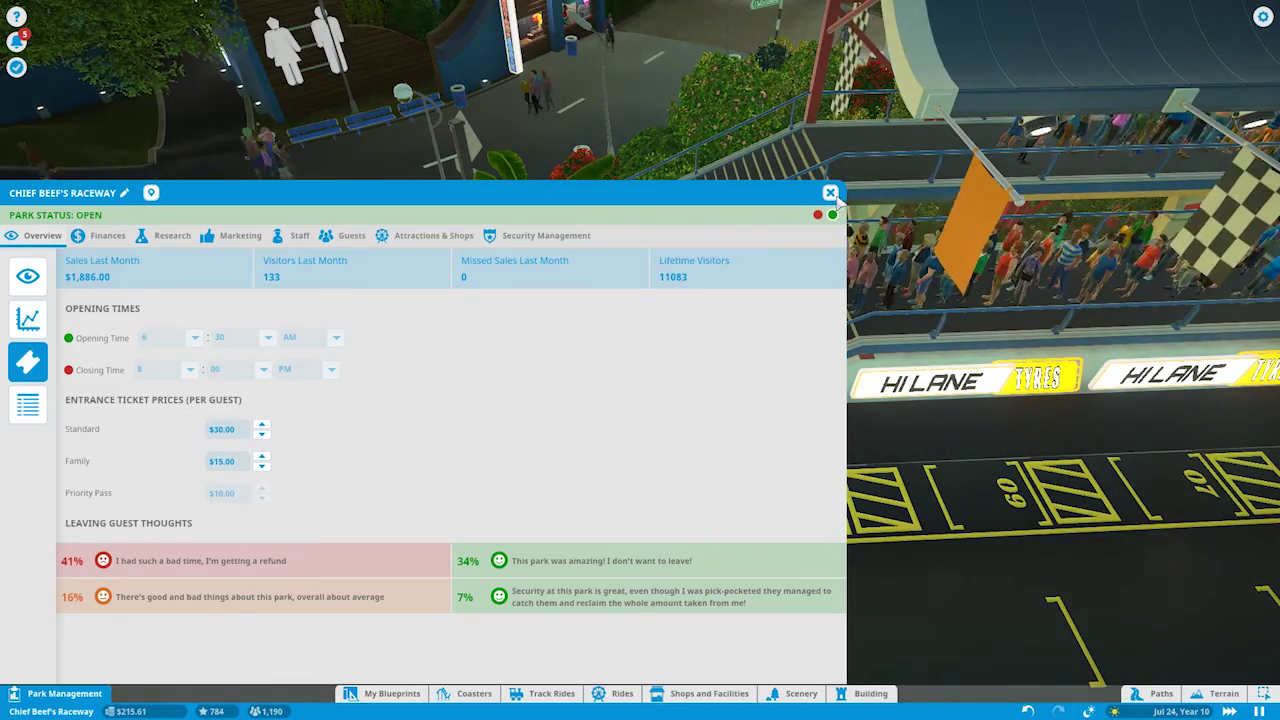
{"action": "left_click", "coordinate": [830, 193]}
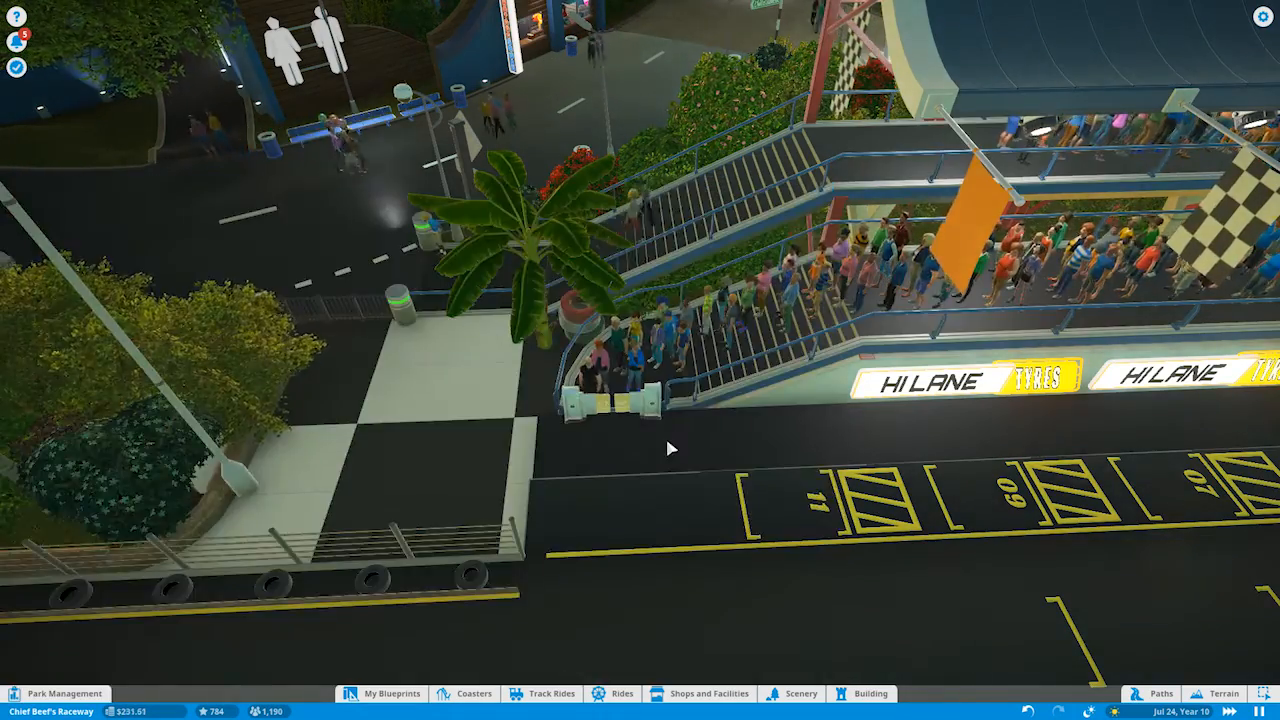
{"action": "scroll", "coordinate": [665, 435], "scroll_direction": "down", "scroll_amount": 5}
{"action": "scroll", "coordinate": [692, 460], "scroll_direction": "down", "scroll_amount": 3}
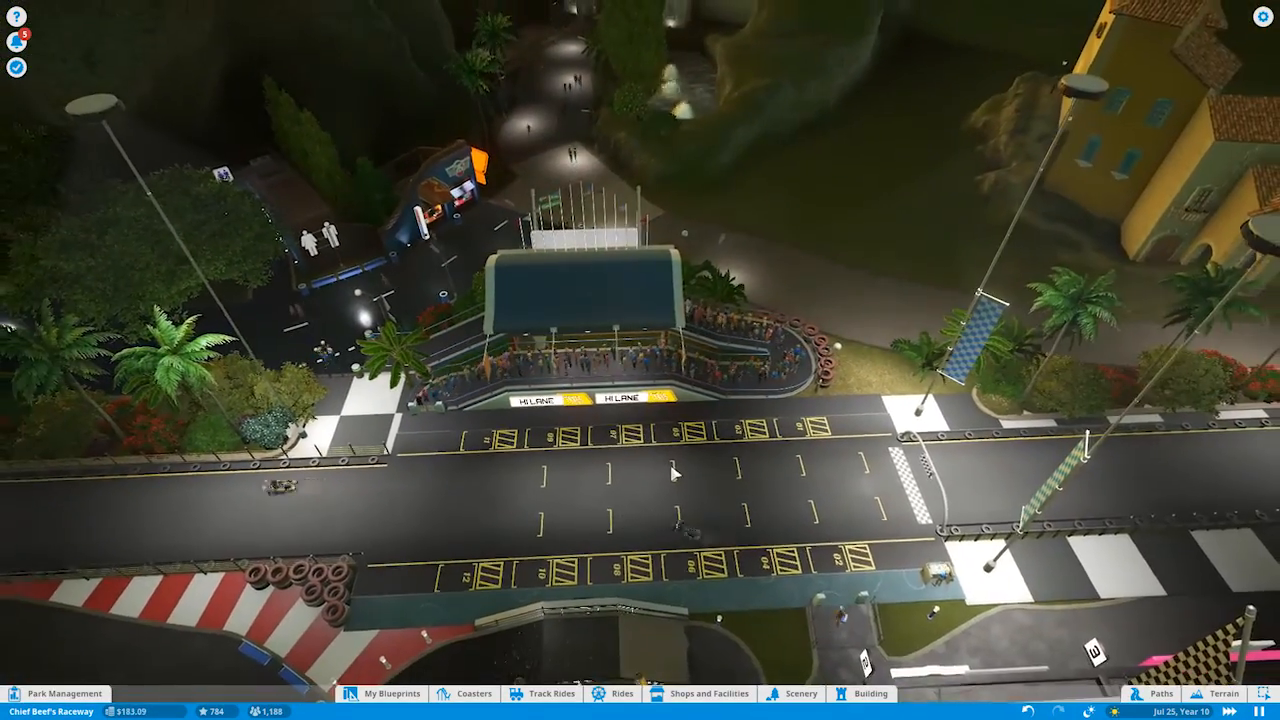
{"action": "left_click", "coordinate": [711, 459]}
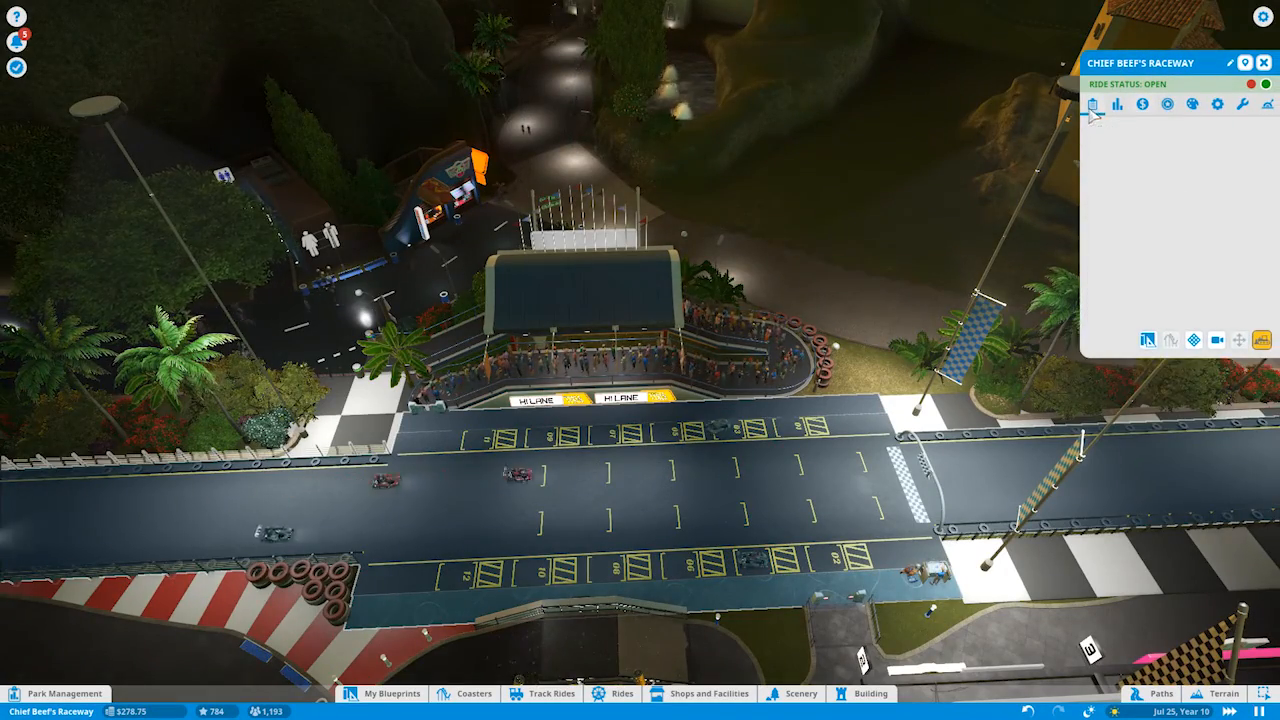
{"action": "left_click", "coordinate": [1264, 62]}
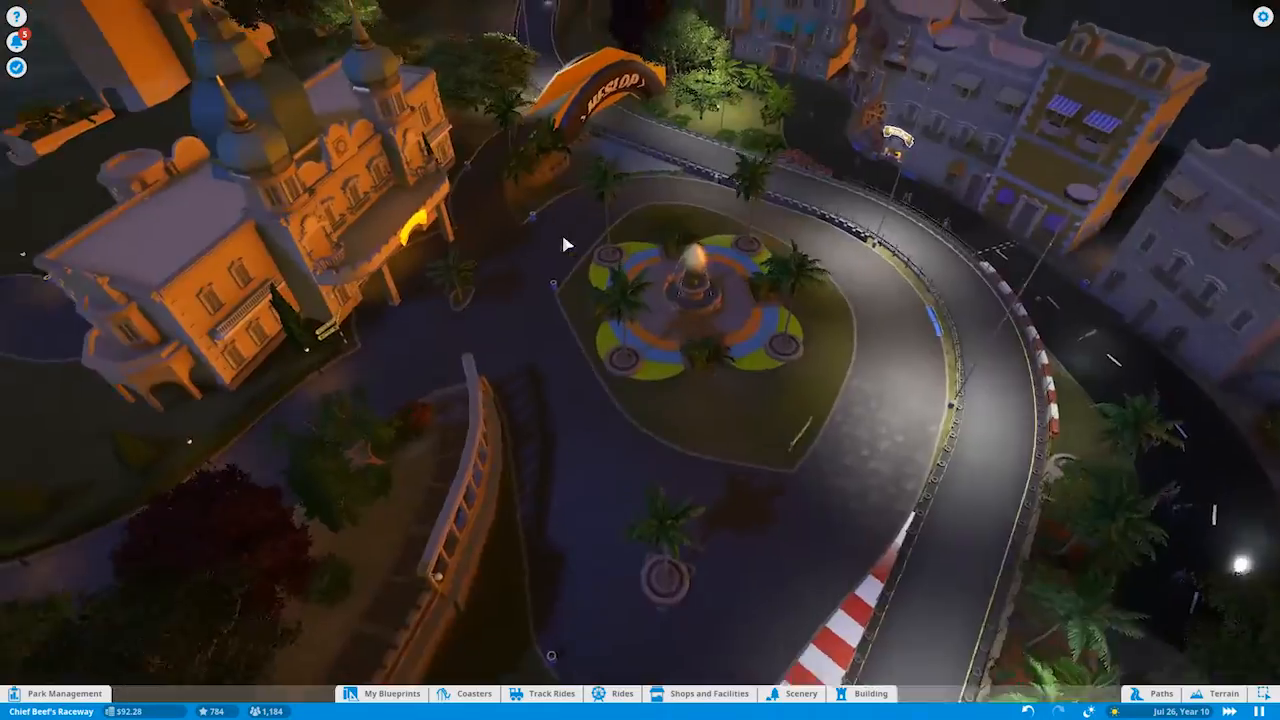
{"action": "left_click_drag", "start_coordinate": [565, 243], "coordinate": [700, 300]}
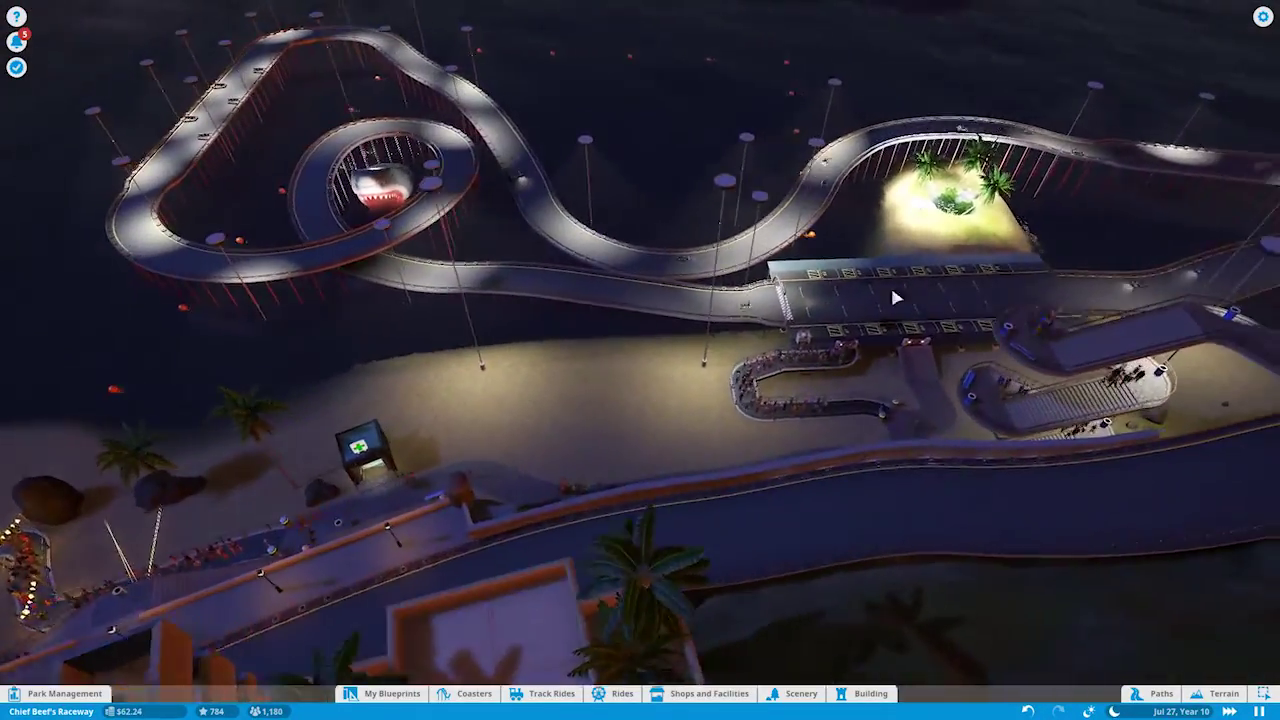
Check the Shark Attack! ride details and close them again.
{"action": "left_click", "coordinate": [880, 288]}
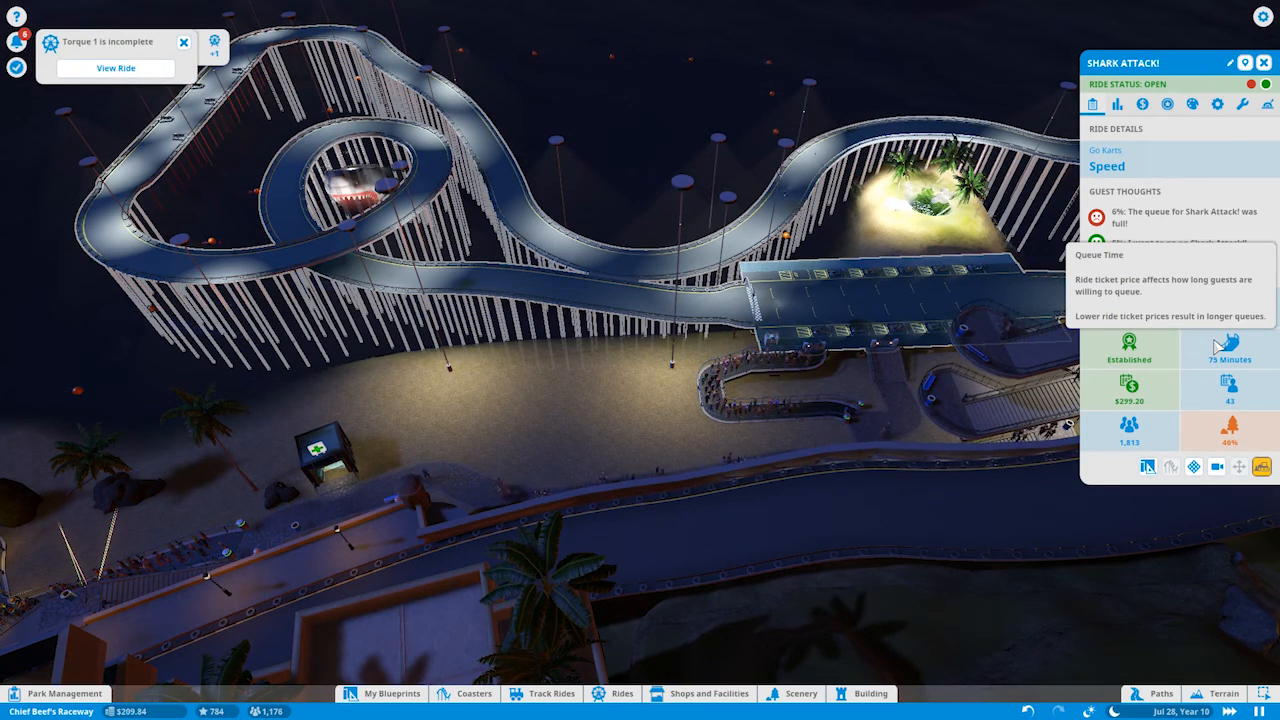
{"action": "left_click", "coordinate": [1265, 63]}
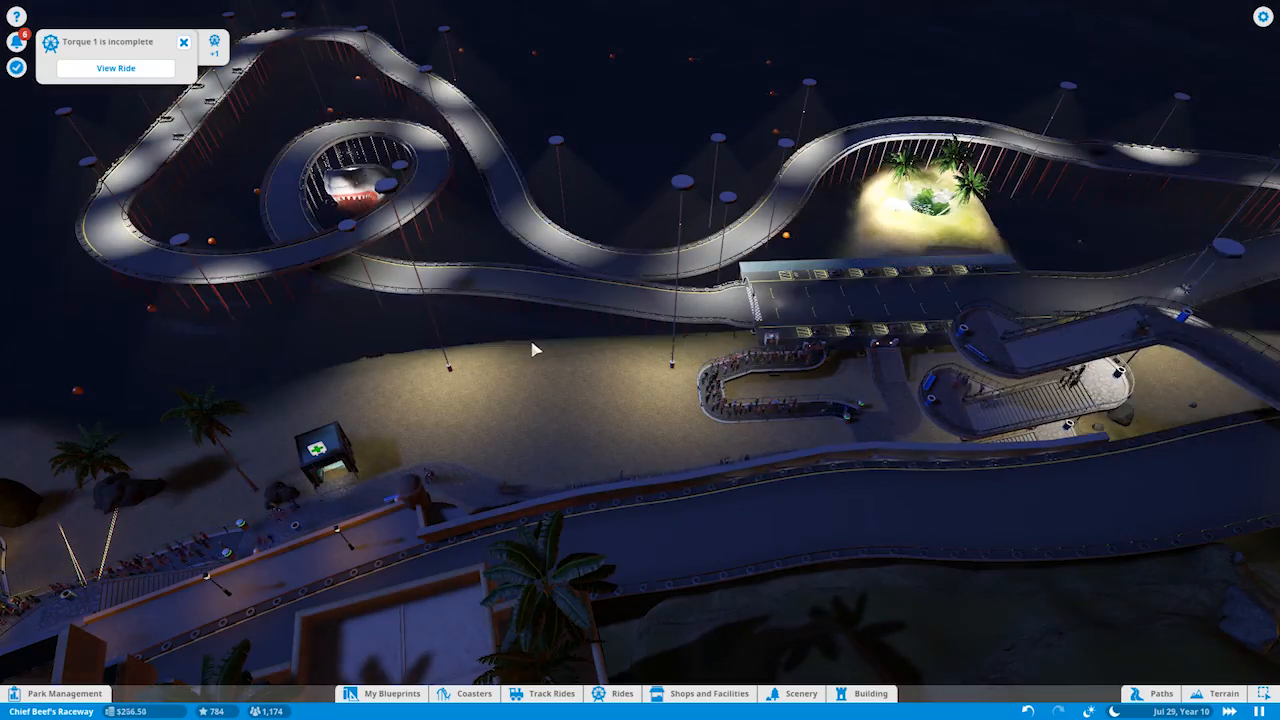
{"action": "scroll", "coordinate": [731, 386], "scroll_direction": "up", "scroll_amount": 5}
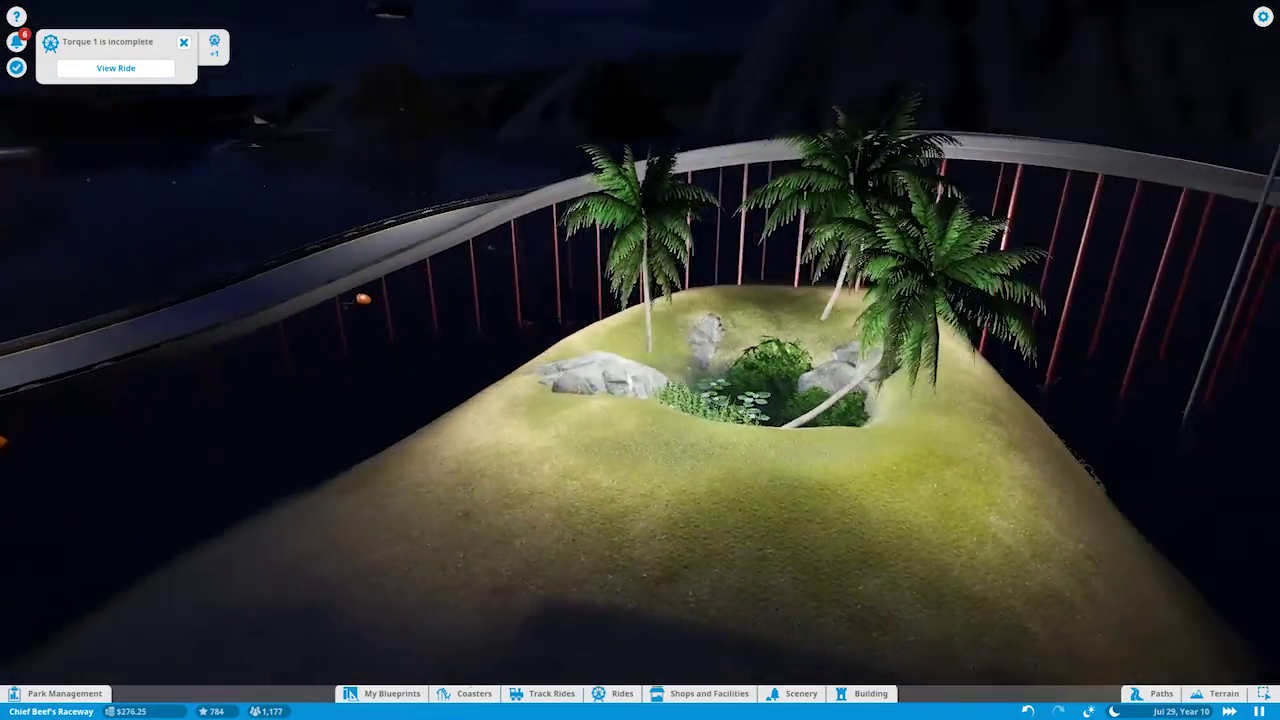
{"action": "scroll", "coordinate": [640, 360], "scroll_direction": "down", "scroll_amount": 5}
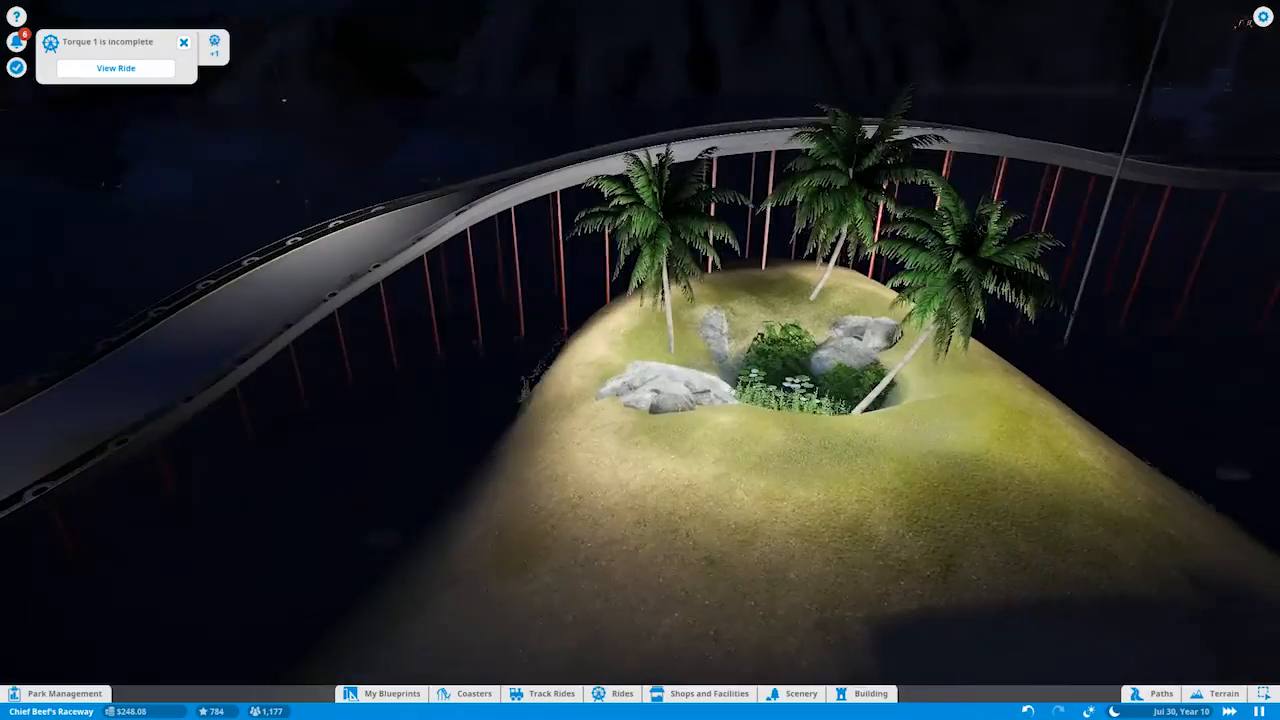
{"action": "scroll", "coordinate": [640, 360], "scroll_direction": "down", "scroll_amount": 3}
{"action": "scroll", "coordinate": [640, 360], "scroll_direction": "down", "scroll_amount": 3}
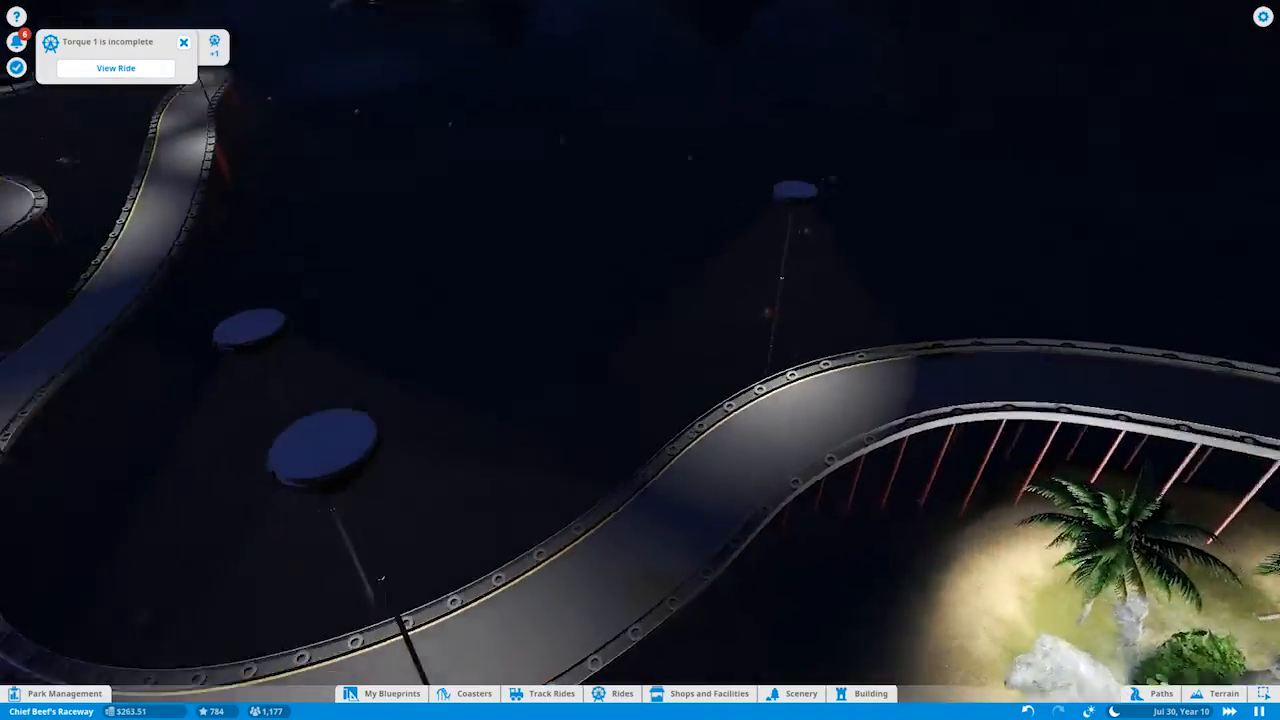
{"action": "scroll", "coordinate": [640, 360], "scroll_direction": "down", "scroll_amount": 3}
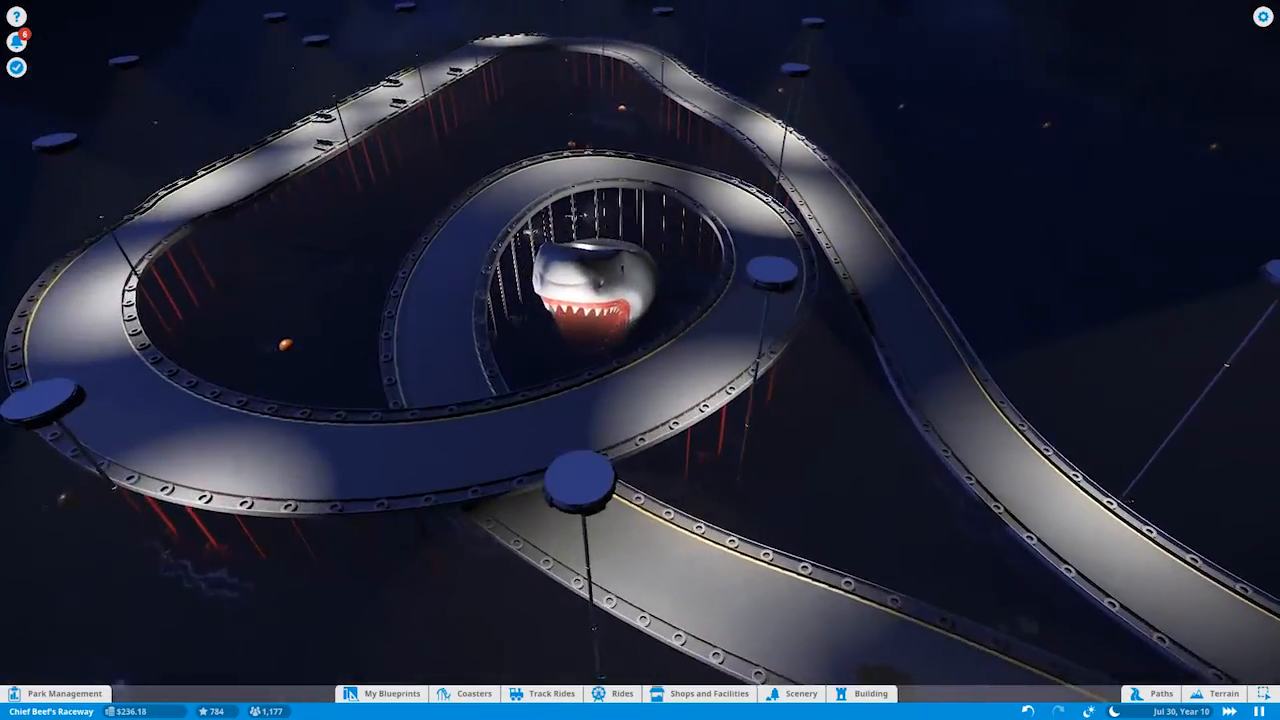
{"action": "scroll", "coordinate": [548, 470], "scroll_direction": "up", "scroll_amount": 3}
{"action": "scroll", "coordinate": [548, 470], "scroll_direction": "up", "scroll_amount": 3}
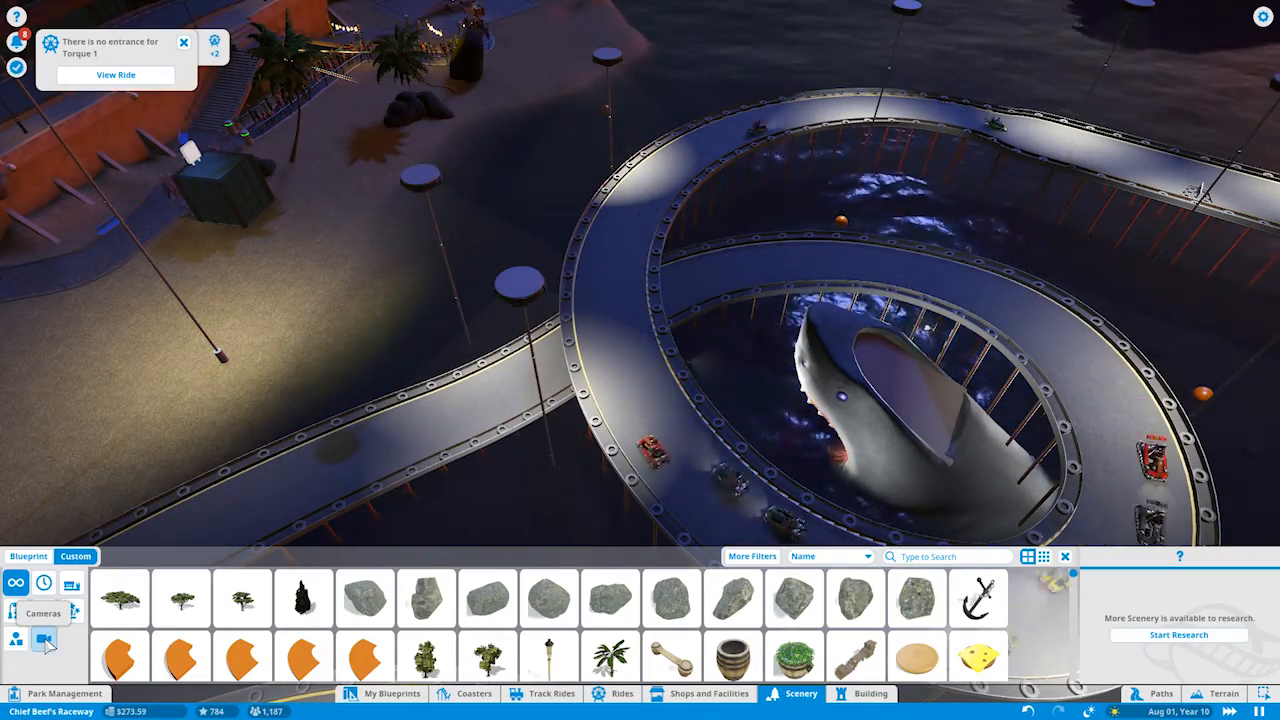
{"action": "scroll", "coordinate": [420, 630], "scroll_direction": "down", "scroll_amount": 1}
{"action": "scroll", "coordinate": [475, 605], "scroll_direction": "down", "scroll_amount": 2}
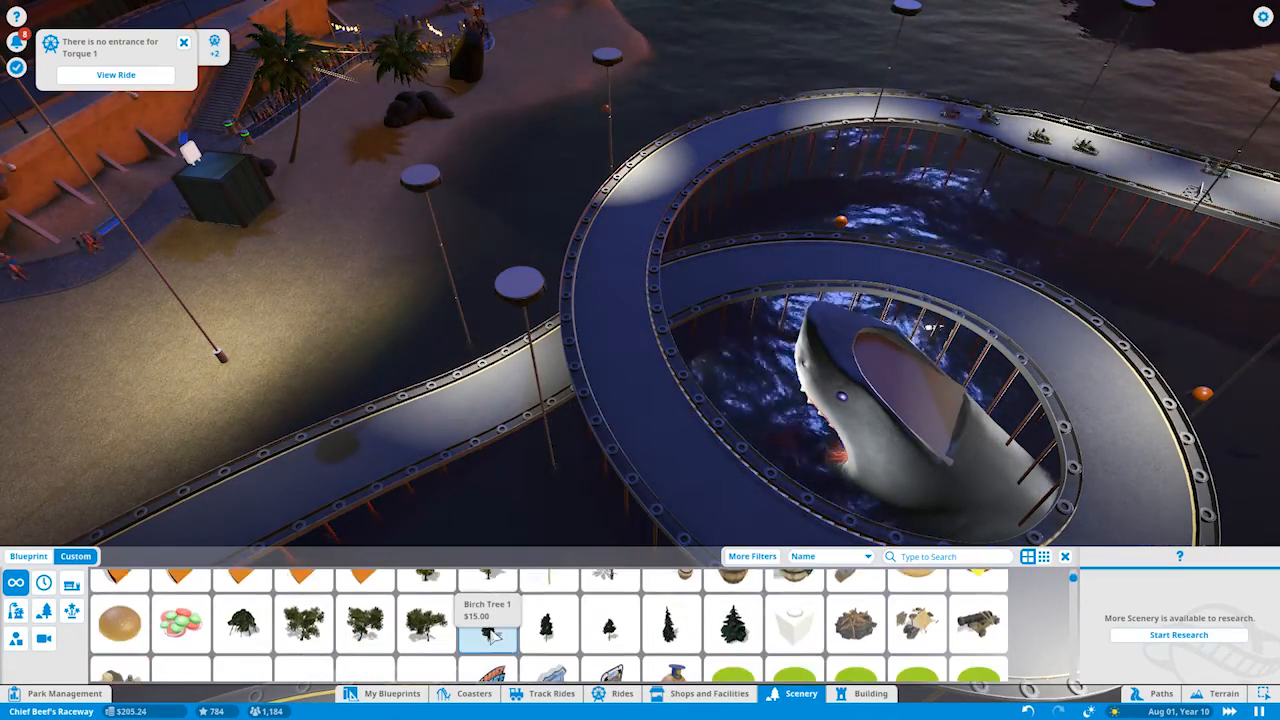
{"action": "scroll", "coordinate": [475, 605], "scroll_direction": "down", "scroll_amount": 1}
{"action": "scroll", "coordinate": [475, 605], "scroll_direction": "down", "scroll_amount": 1}
Make the scenery catalogue taller to show more items at once.
{"action": "left_click_drag", "start_coordinate": [543, 550], "coordinate": [543, 273]}
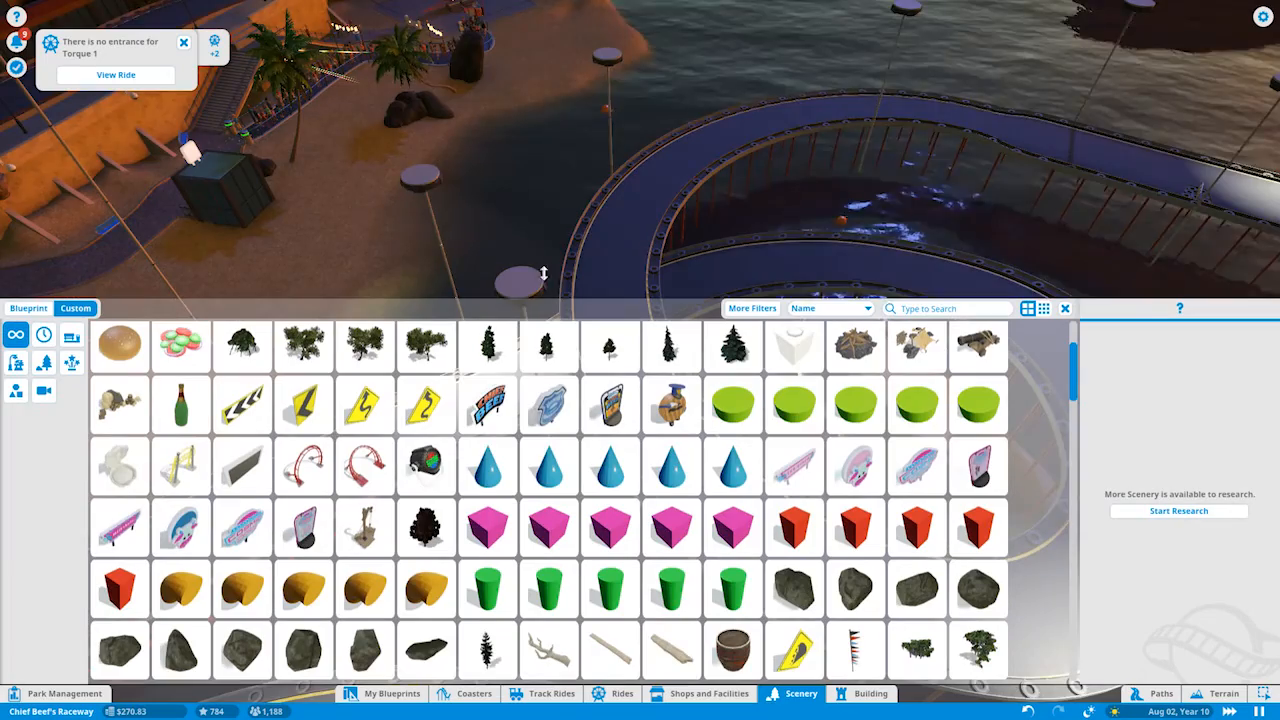
{"action": "scroll", "coordinate": [388, 535], "scroll_direction": "down", "scroll_amount": 1}
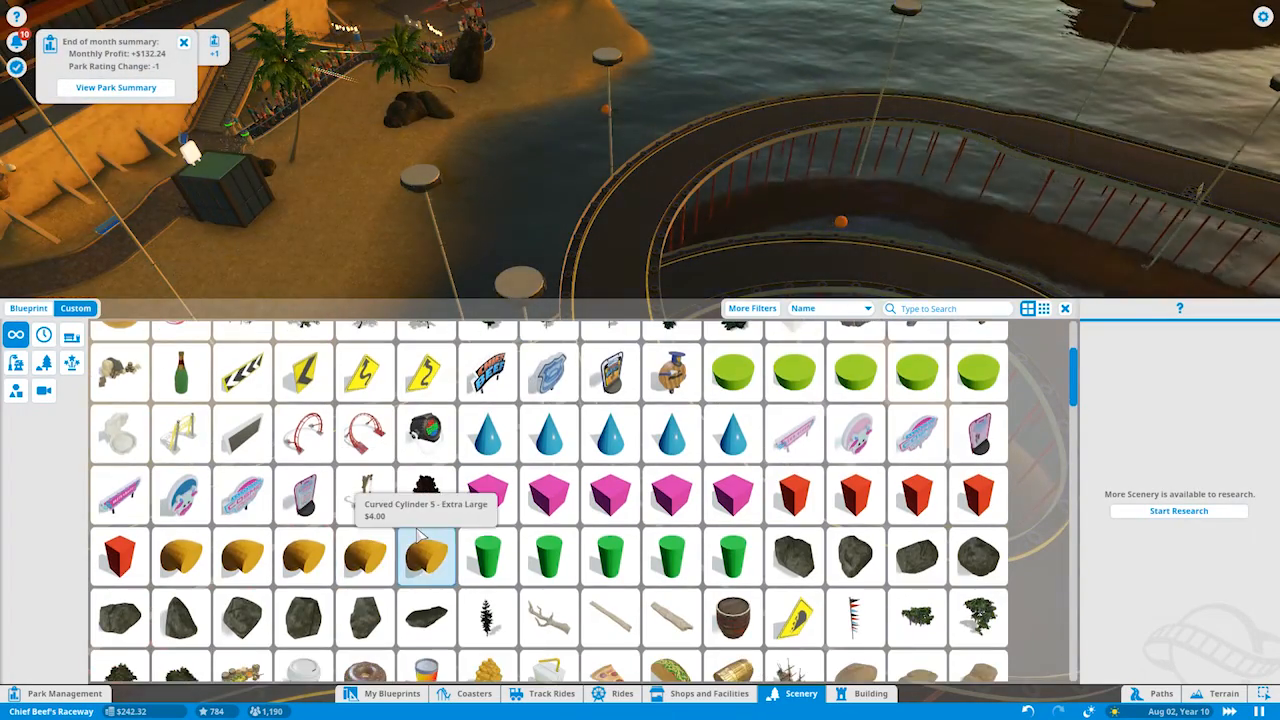
{"action": "scroll", "coordinate": [398, 540], "scroll_direction": "down", "scroll_amount": 1}
{"action": "scroll", "coordinate": [405, 528], "scroll_direction": "down", "scroll_amount": 1}
{"action": "scroll", "coordinate": [405, 528], "scroll_direction": "down", "scroll_amount": 1}
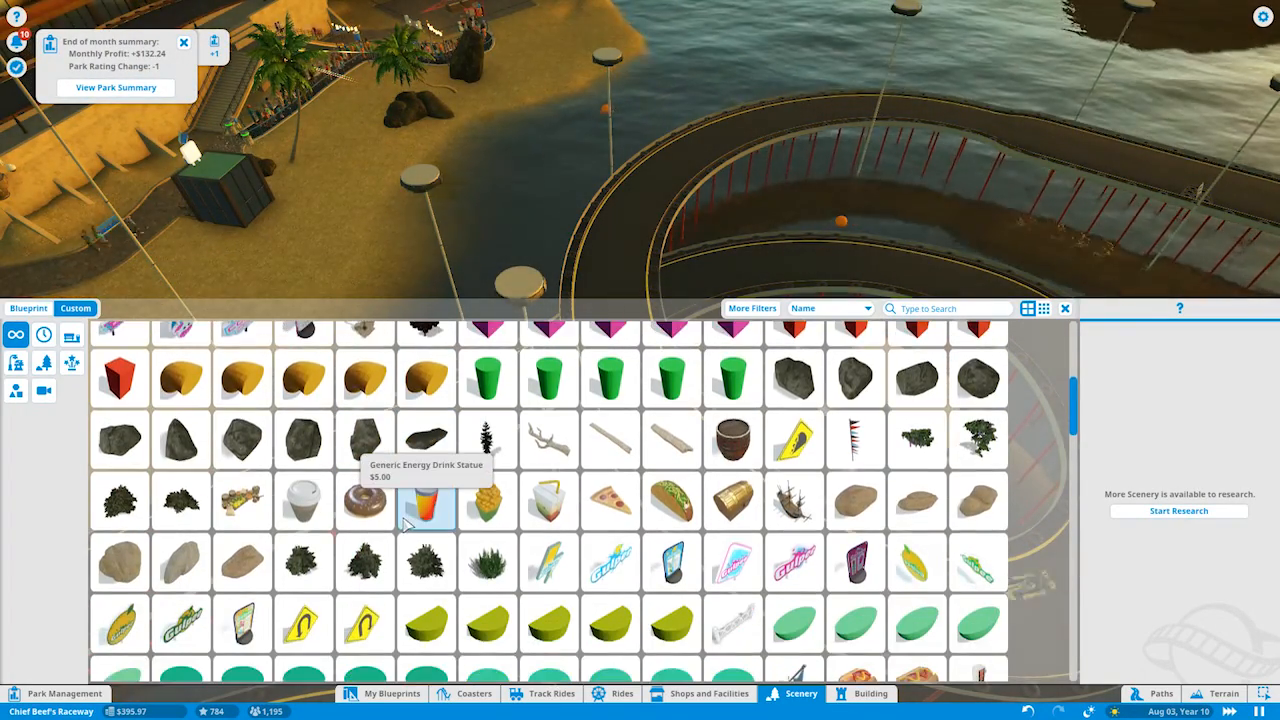
{"action": "scroll", "coordinate": [405, 528], "scroll_direction": "down", "scroll_amount": 1}
{"action": "scroll", "coordinate": [405, 527], "scroll_direction": "down", "scroll_amount": 1}
{"action": "scroll", "coordinate": [405, 527], "scroll_direction": "down", "scroll_amount": 1}
{"action": "scroll", "coordinate": [405, 530], "scroll_direction": "down", "scroll_amount": 1}
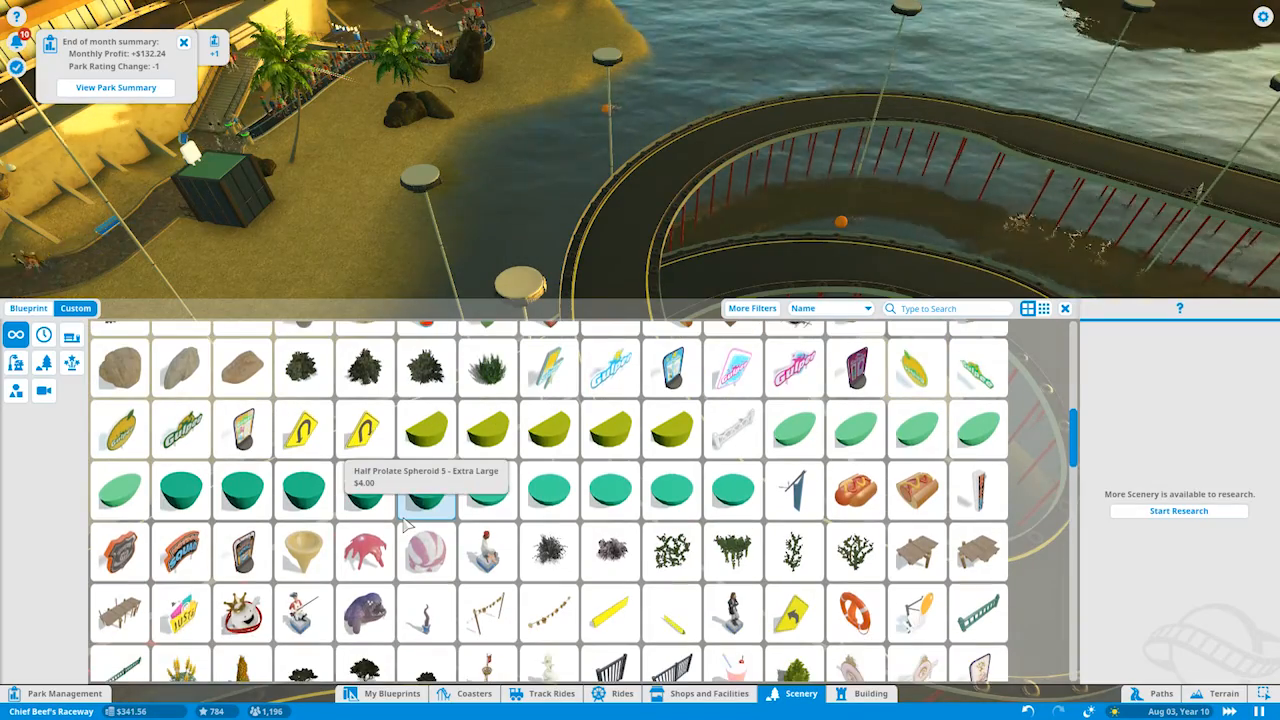
{"action": "scroll", "coordinate": [405, 527], "scroll_direction": "down", "scroll_amount": 1}
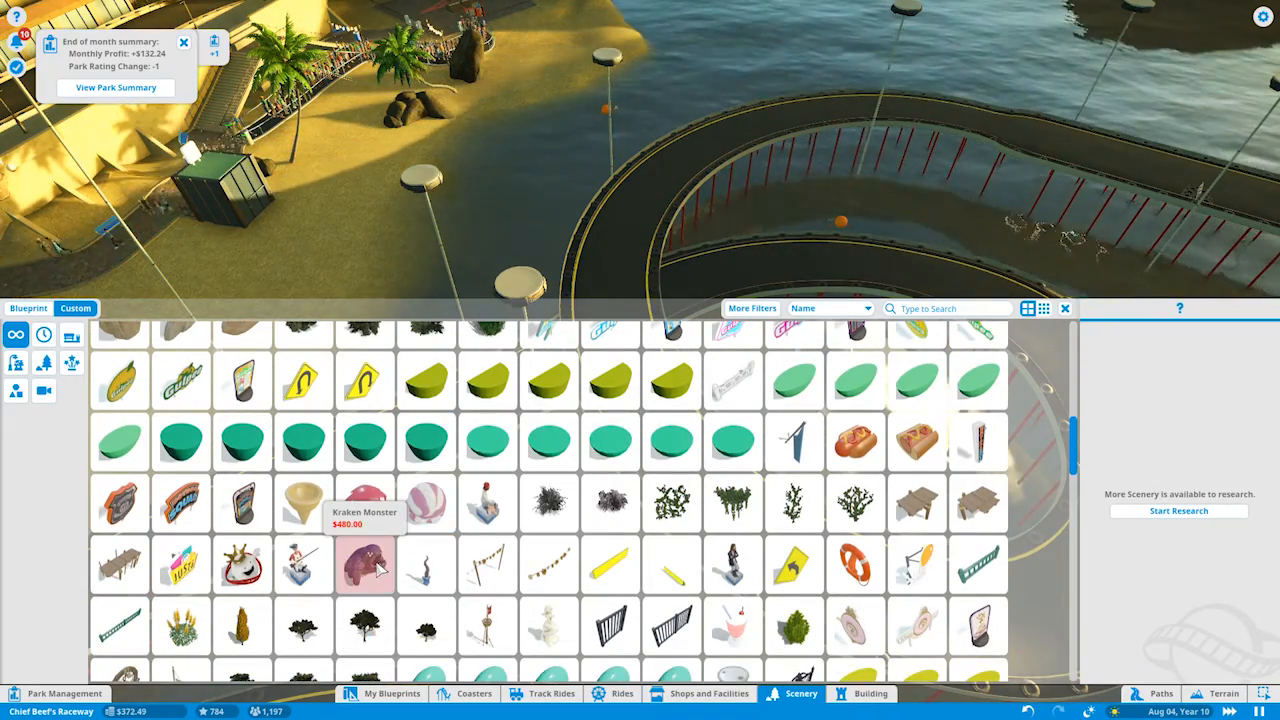
{"action": "scroll", "coordinate": [450, 530], "scroll_direction": "down", "scroll_amount": 1}
{"action": "scroll", "coordinate": [550, 500], "scroll_direction": "down", "scroll_amount": 1}
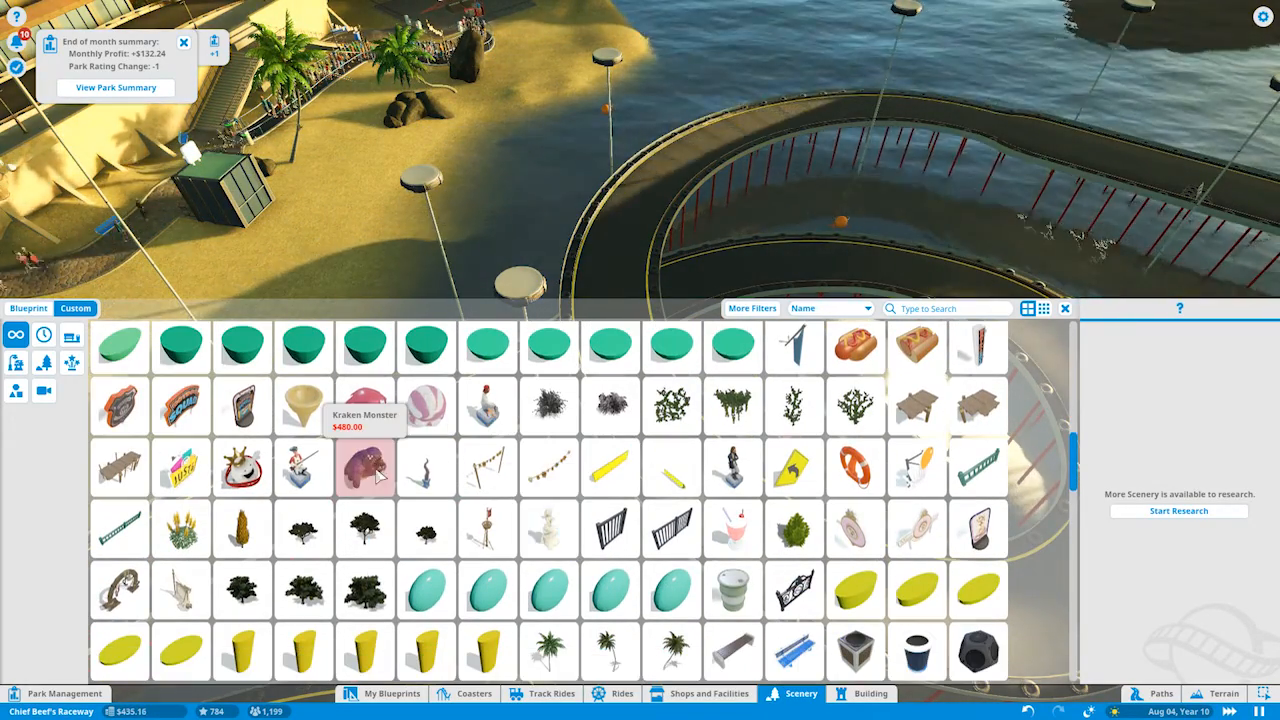
{"action": "scroll", "coordinate": [503, 500], "scroll_direction": "down", "scroll_amount": 1}
{"action": "scroll", "coordinate": [503, 500], "scroll_direction": "down", "scroll_amount": 1}
{"action": "scroll", "coordinate": [503, 502], "scroll_direction": "down", "scroll_amount": 1}
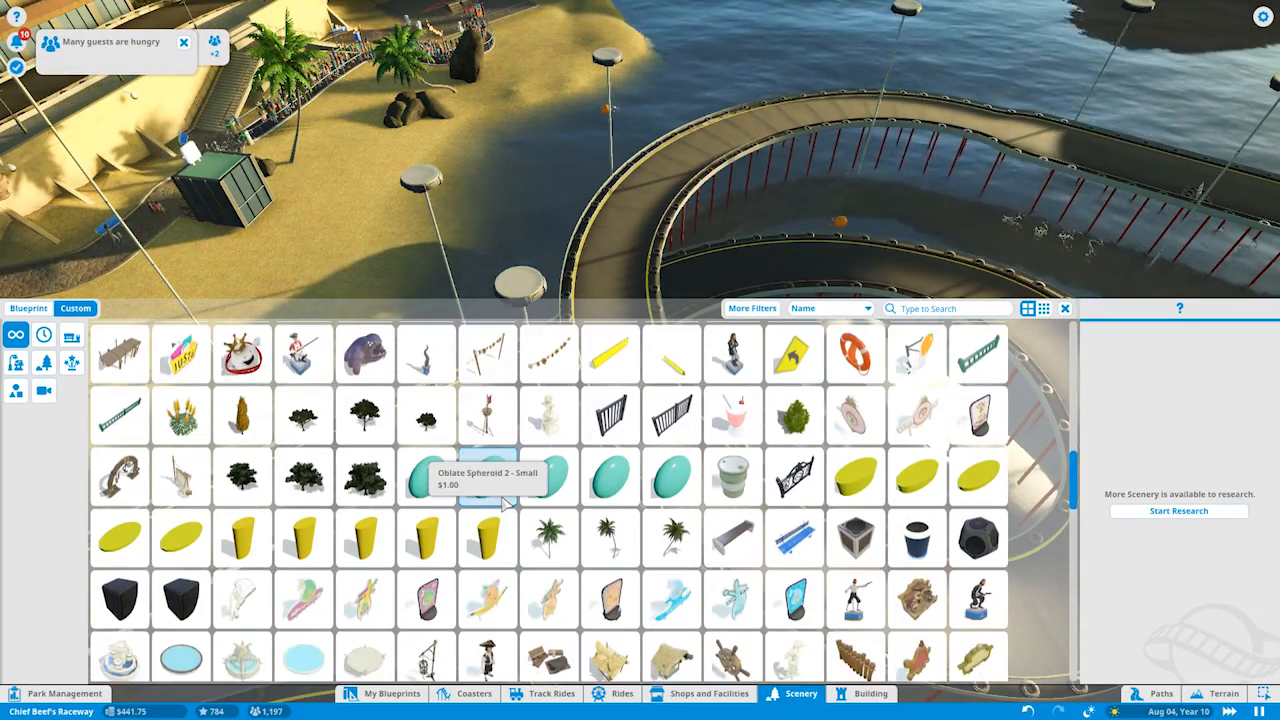
{"action": "scroll", "coordinate": [503, 505], "scroll_direction": "down", "scroll_amount": 1}
{"action": "scroll", "coordinate": [503, 505], "scroll_direction": "down", "scroll_amount": 1}
{"action": "scroll", "coordinate": [502, 505], "scroll_direction": "down", "scroll_amount": 1}
{"action": "scroll", "coordinate": [501, 505], "scroll_direction": "down", "scroll_amount": 1}
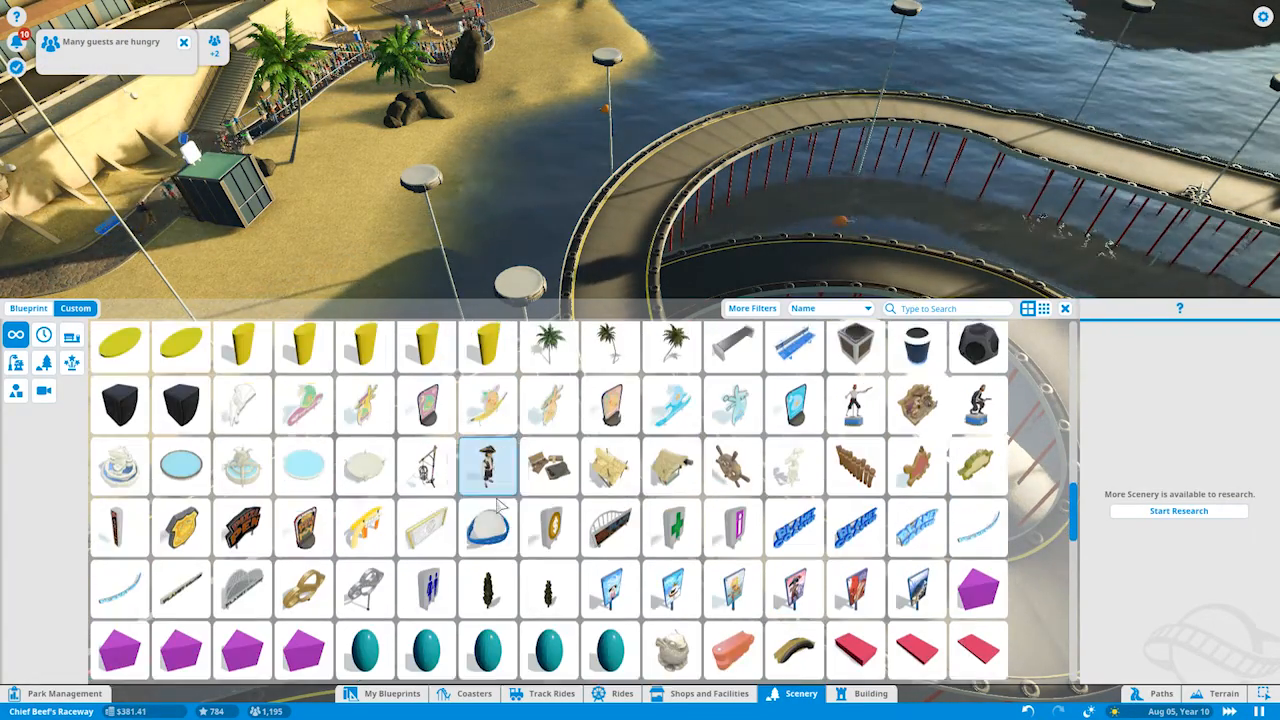
{"action": "scroll", "coordinate": [500, 505], "scroll_direction": "down", "scroll_amount": 1}
{"action": "scroll", "coordinate": [500, 505], "scroll_direction": "down", "scroll_amount": 1}
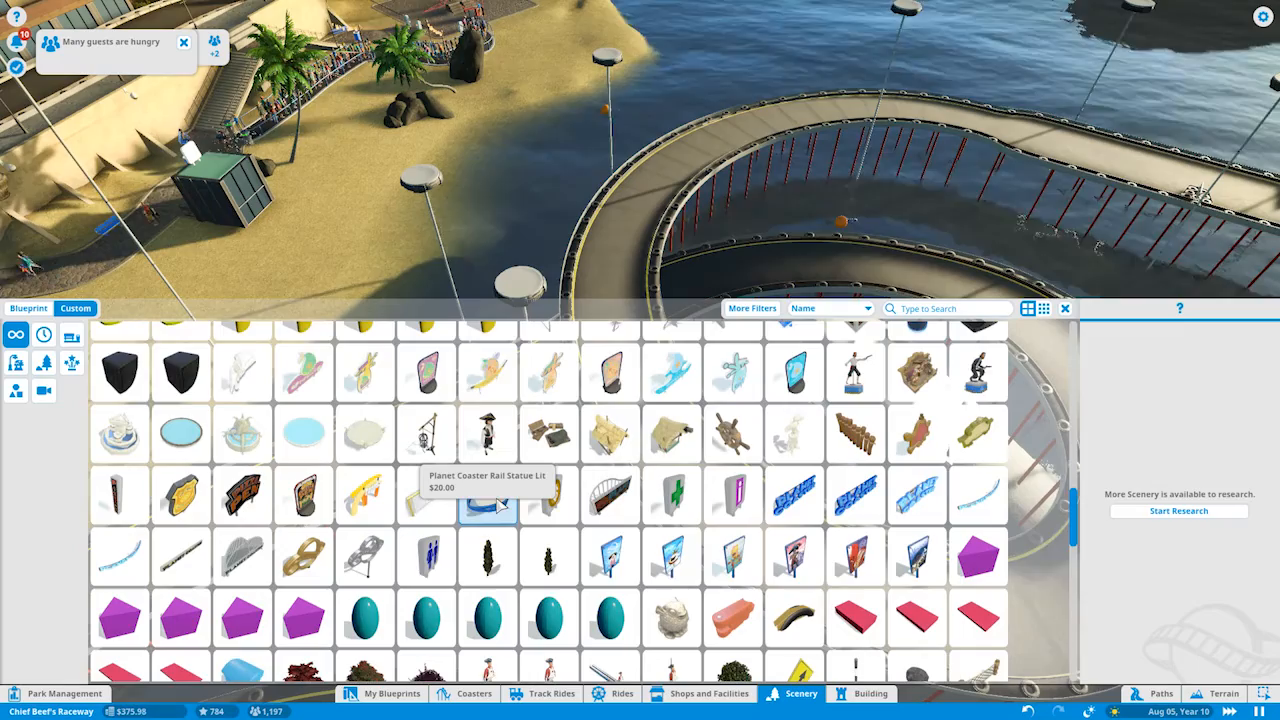
{"action": "scroll", "coordinate": [500, 505], "scroll_direction": "down", "scroll_amount": 1}
{"action": "scroll", "coordinate": [500, 505], "scroll_direction": "down", "scroll_amount": 1}
{"action": "scroll", "coordinate": [500, 505], "scroll_direction": "down", "scroll_amount": 1}
{"action": "scroll", "coordinate": [500, 505], "scroll_direction": "down", "scroll_amount": 1}
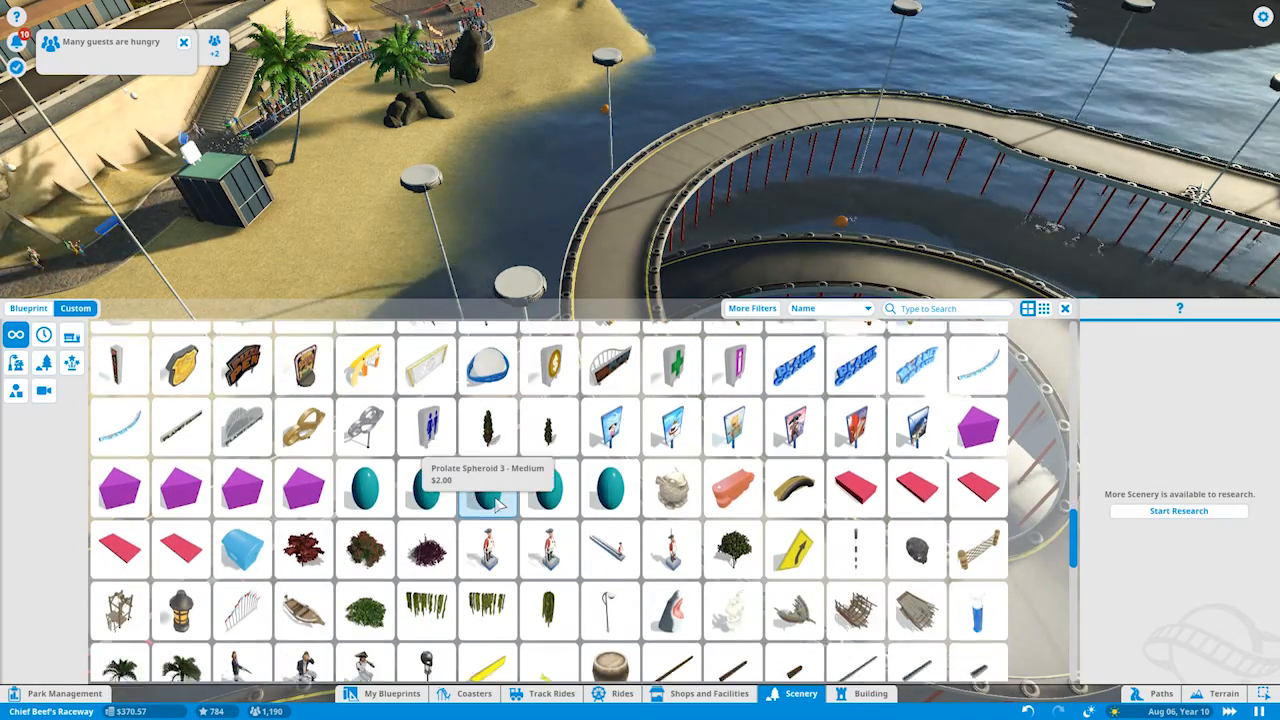
{"action": "scroll", "coordinate": [500, 505], "scroll_direction": "down", "scroll_amount": 1}
{"action": "scroll", "coordinate": [500, 505], "scroll_direction": "down", "scroll_amount": 1}
{"action": "scroll", "coordinate": [500, 505], "scroll_direction": "down", "scroll_amount": 1}
{"action": "scroll", "coordinate": [500, 505], "scroll_direction": "down", "scroll_amount": 1}
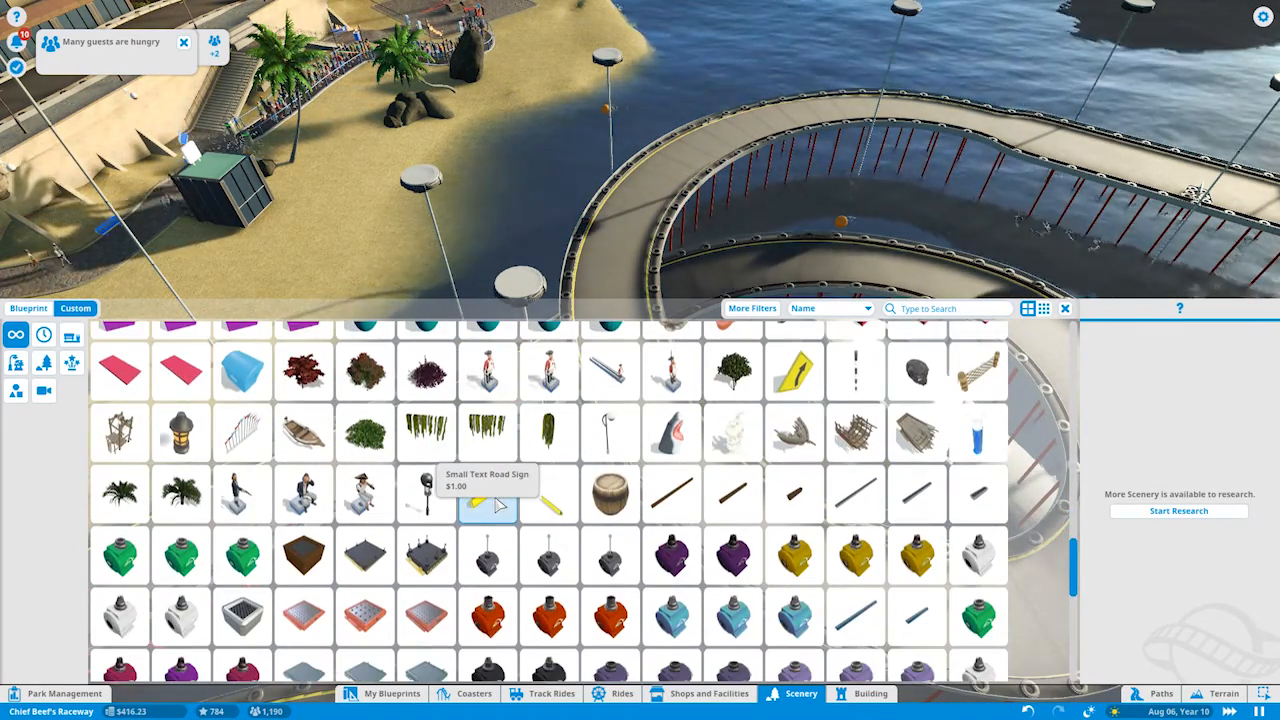
{"action": "scroll", "coordinate": [500, 505], "scroll_direction": "down", "scroll_amount": 1}
{"action": "scroll", "coordinate": [500, 505], "scroll_direction": "down", "scroll_amount": 1}
{"action": "scroll", "coordinate": [500, 505], "scroll_direction": "down", "scroll_amount": 1}
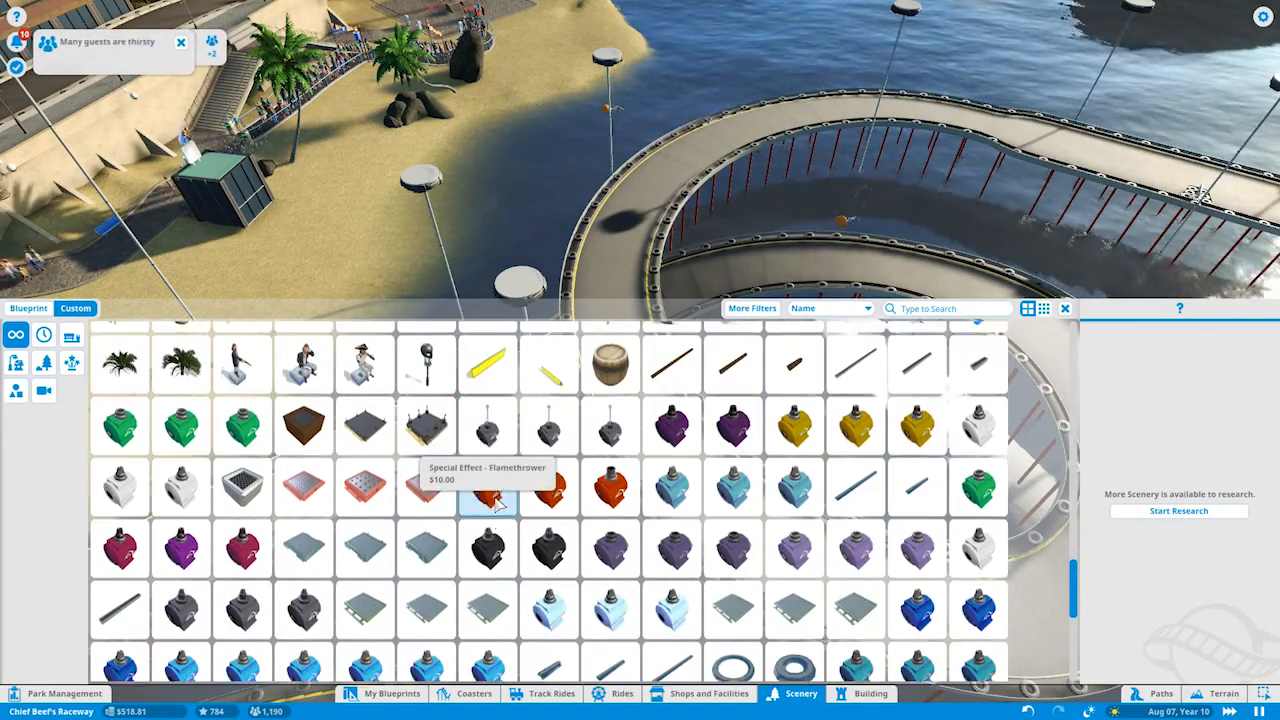
{"action": "scroll", "coordinate": [500, 505], "scroll_direction": "down", "scroll_amount": 1}
{"action": "scroll", "coordinate": [500, 505], "scroll_direction": "down", "scroll_amount": 1}
{"action": "scroll", "coordinate": [500, 505], "scroll_direction": "down", "scroll_amount": 1}
{"action": "scroll", "coordinate": [500, 505], "scroll_direction": "down", "scroll_amount": 1}
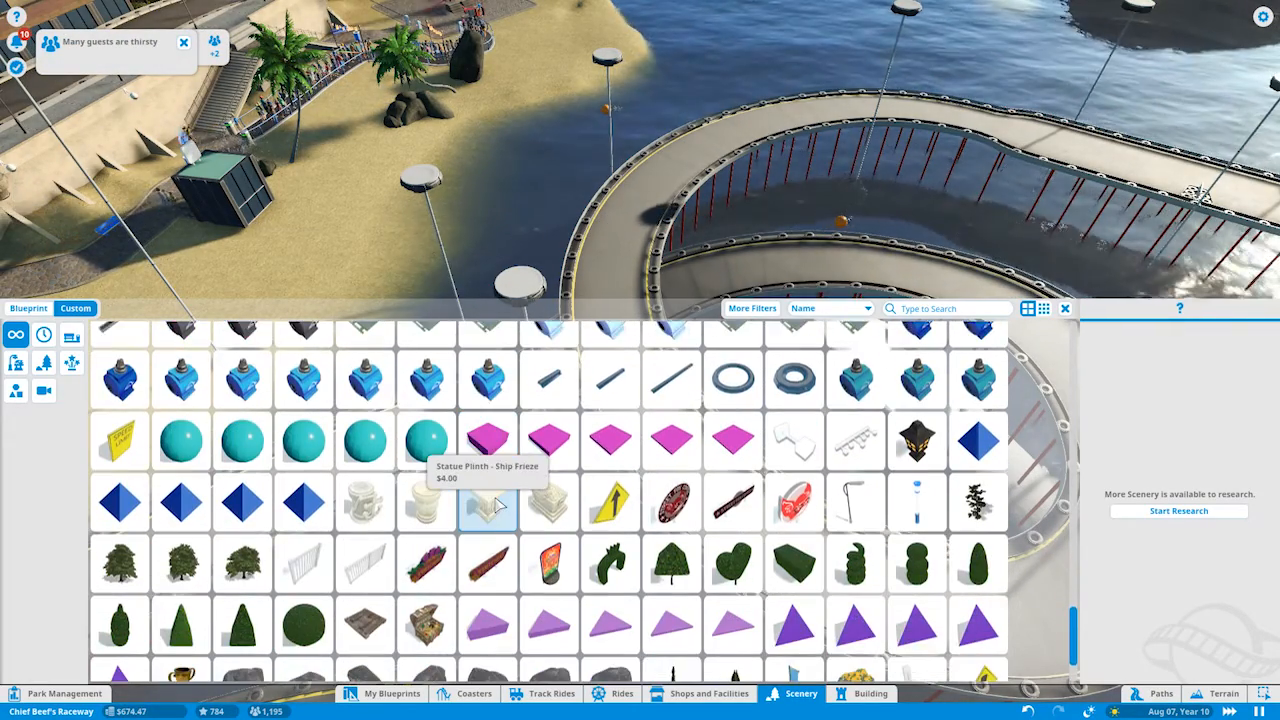
{"action": "scroll", "coordinate": [500, 505], "scroll_direction": "down", "scroll_amount": 1}
{"action": "scroll", "coordinate": [500, 505], "scroll_direction": "down", "scroll_amount": 1}
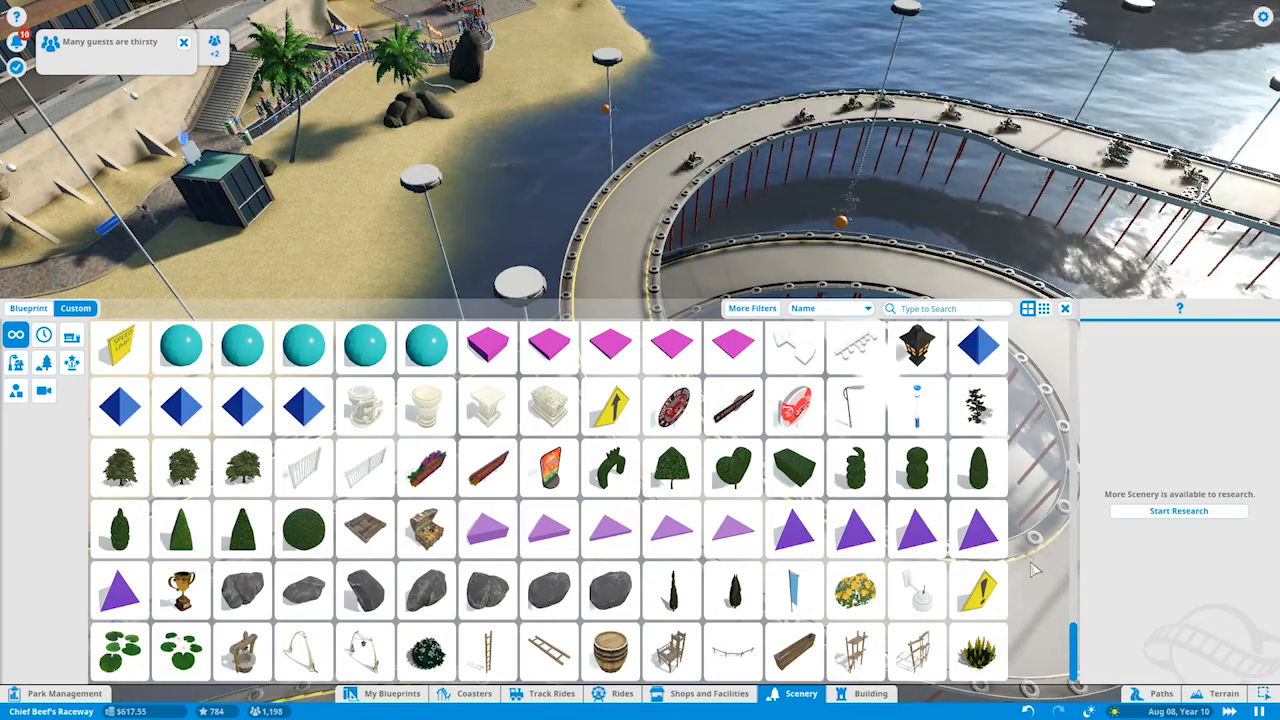
Show the custom building pieces catalogue enlarged to reveal more pieces.
{"action": "left_click", "coordinate": [855, 695]}
{"action": "left_click", "coordinate": [75, 546]}
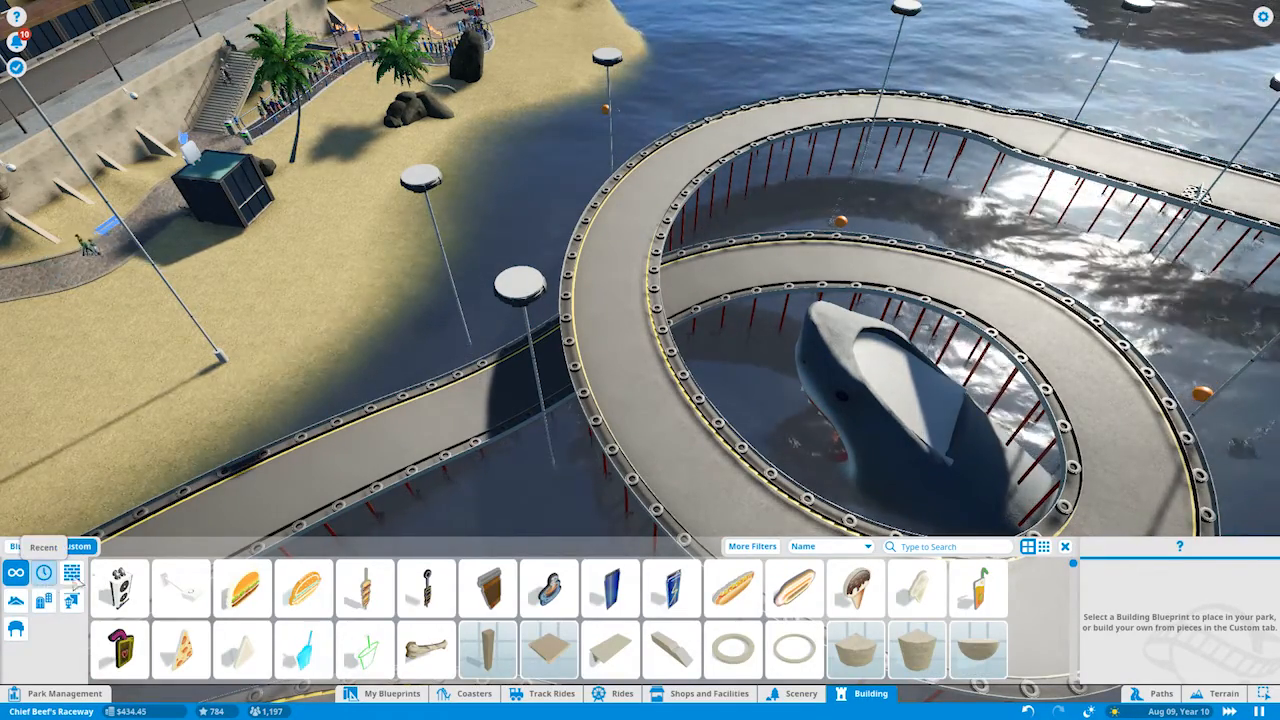
{"action": "left_click_drag", "start_coordinate": [509, 548], "coordinate": [534, 120]}
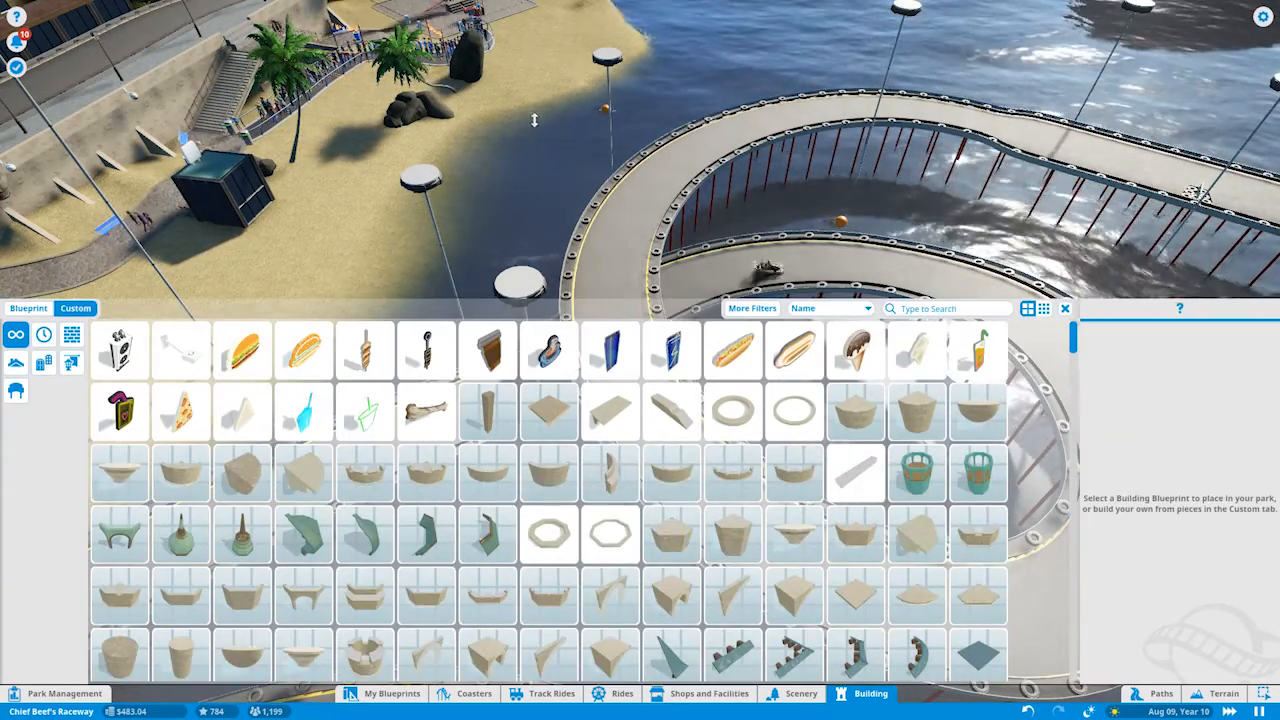
{"action": "scroll", "coordinate": [596, 588], "scroll_direction": "down", "scroll_amount": 2}
{"action": "scroll", "coordinate": [596, 588], "scroll_direction": "down", "scroll_amount": 1}
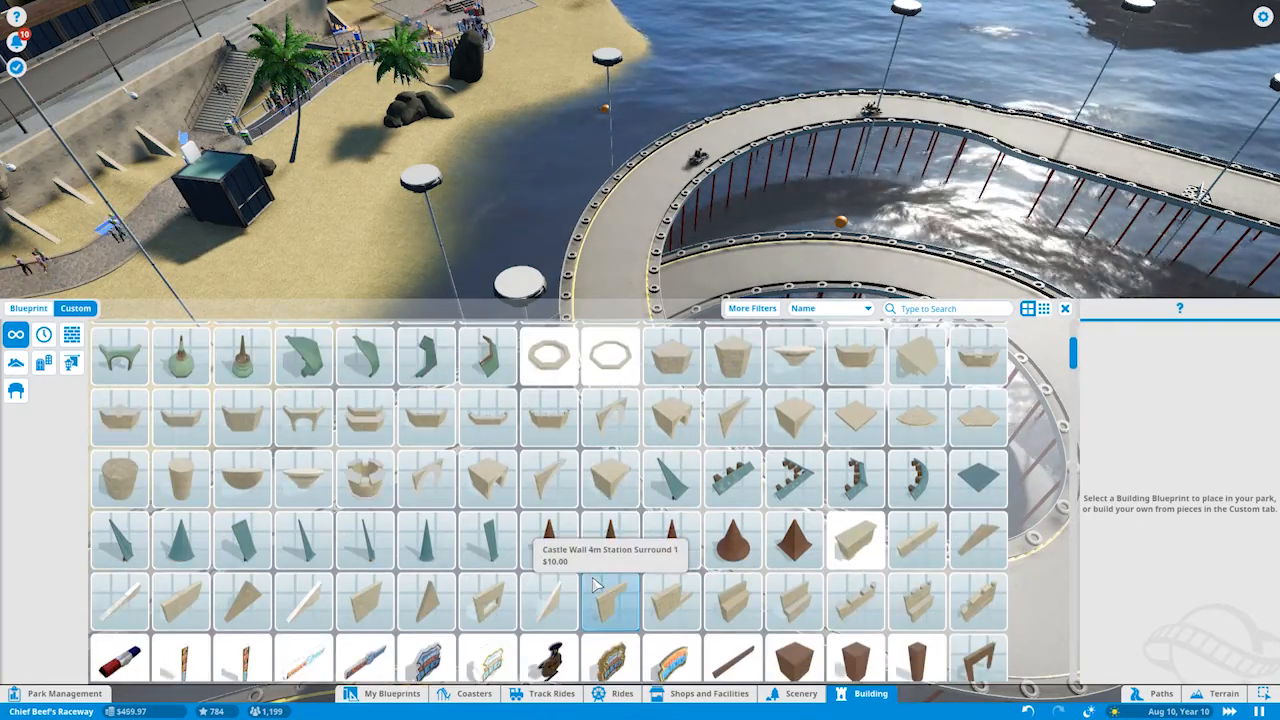
{"action": "scroll", "coordinate": [596, 588], "scroll_direction": "down", "scroll_amount": 1}
{"action": "scroll", "coordinate": [596, 588], "scroll_direction": "down", "scroll_amount": 2}
{"action": "scroll", "coordinate": [596, 590], "scroll_direction": "down", "scroll_amount": 1}
{"action": "scroll", "coordinate": [596, 590], "scroll_direction": "down", "scroll_amount": 1}
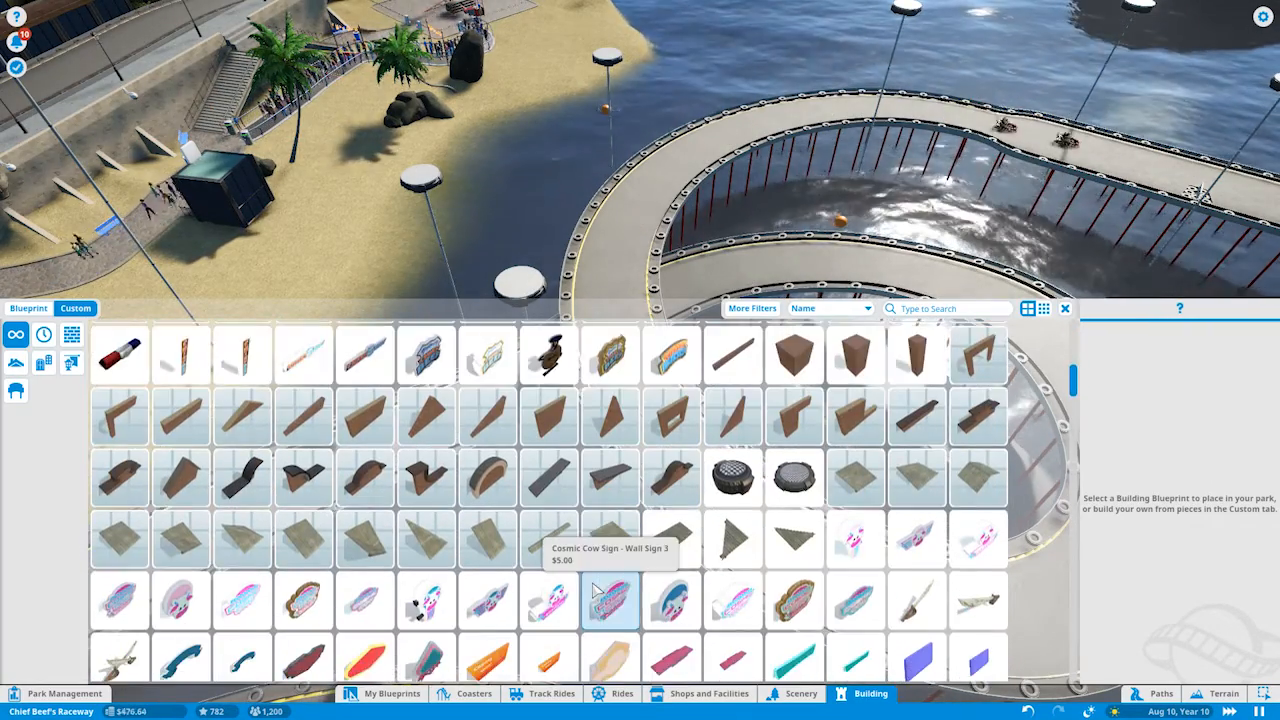
{"action": "scroll", "coordinate": [596, 590], "scroll_direction": "down", "scroll_amount": 1}
{"action": "scroll", "coordinate": [596, 590], "scroll_direction": "down", "scroll_amount": 2}
{"action": "scroll", "coordinate": [596, 592], "scroll_direction": "down", "scroll_amount": 2}
{"action": "scroll", "coordinate": [596, 592], "scroll_direction": "down", "scroll_amount": 1}
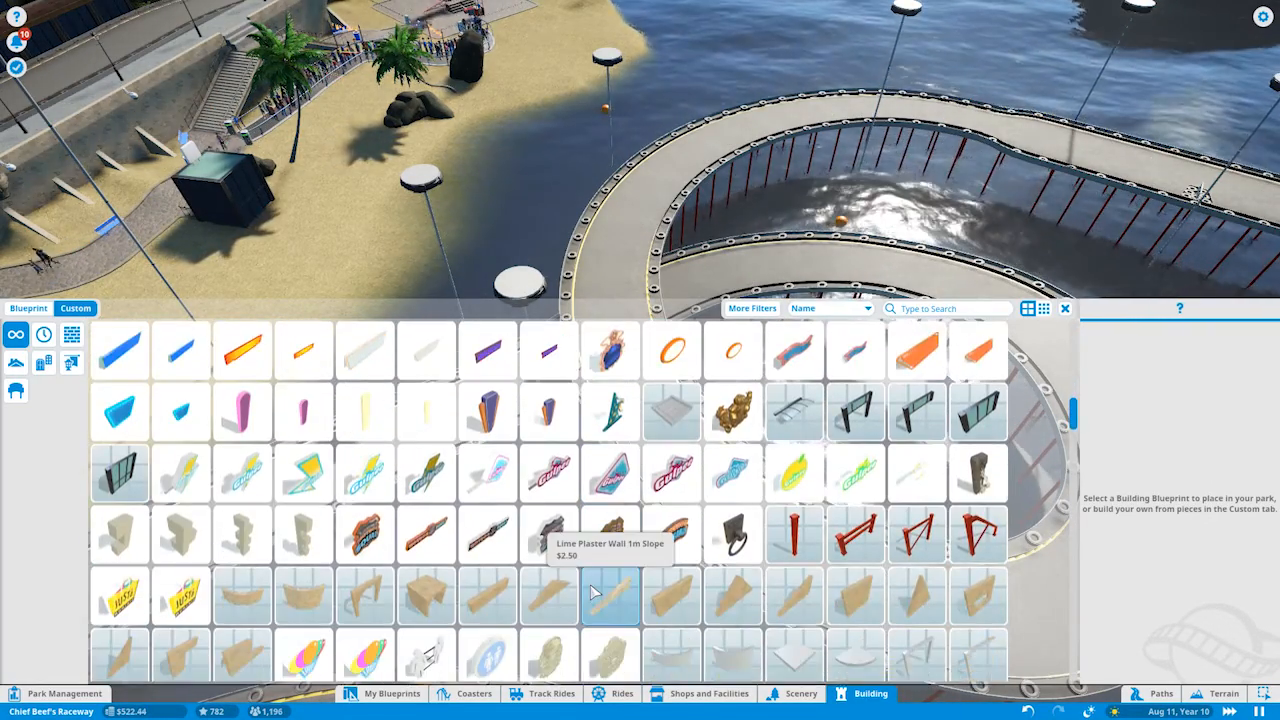
{"action": "scroll", "coordinate": [596, 595], "scroll_direction": "down", "scroll_amount": 1}
{"action": "scroll", "coordinate": [596, 598], "scroll_direction": "down", "scroll_amount": 1}
{"action": "scroll", "coordinate": [596, 598], "scroll_direction": "down", "scroll_amount": 2}
{"action": "scroll", "coordinate": [596, 598], "scroll_direction": "down", "scroll_amount": 1}
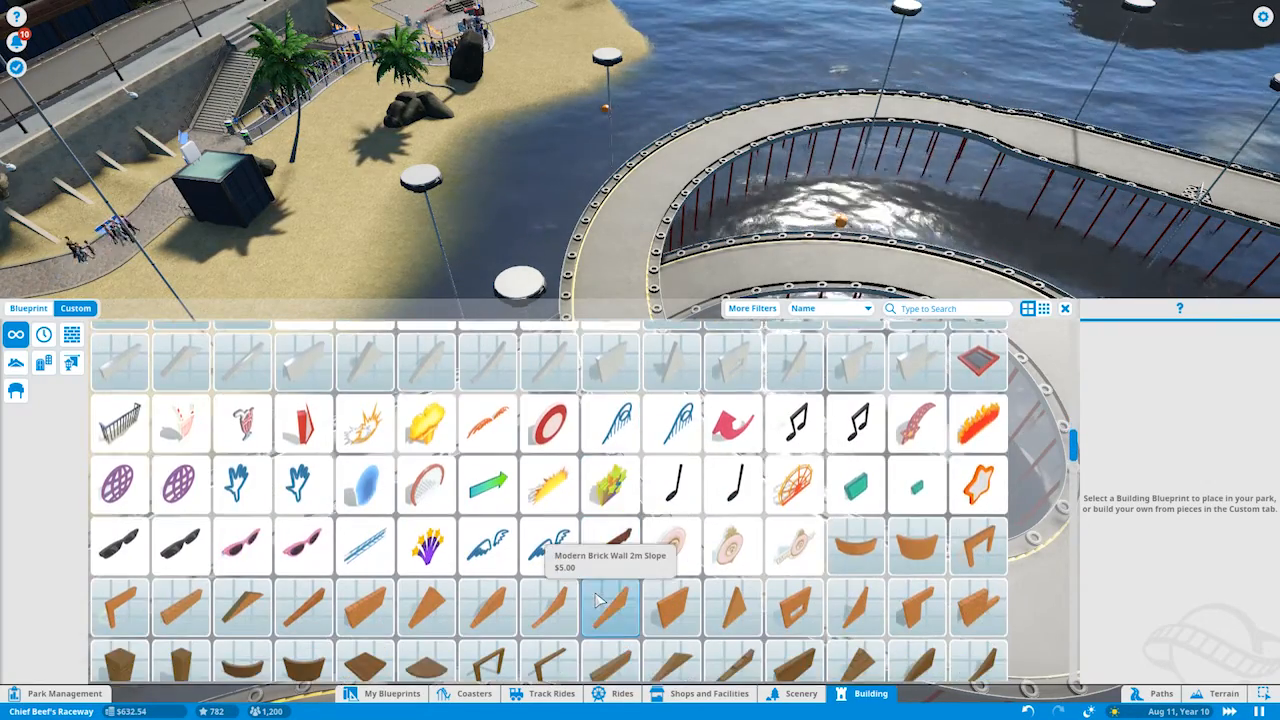
{"action": "scroll", "coordinate": [596, 598], "scroll_direction": "down", "scroll_amount": 1}
{"action": "scroll", "coordinate": [596, 598], "scroll_direction": "down", "scroll_amount": 1}
{"action": "scroll", "coordinate": [596, 600], "scroll_direction": "down", "scroll_amount": 2}
{"action": "scroll", "coordinate": [596, 600], "scroll_direction": "down", "scroll_amount": 1}
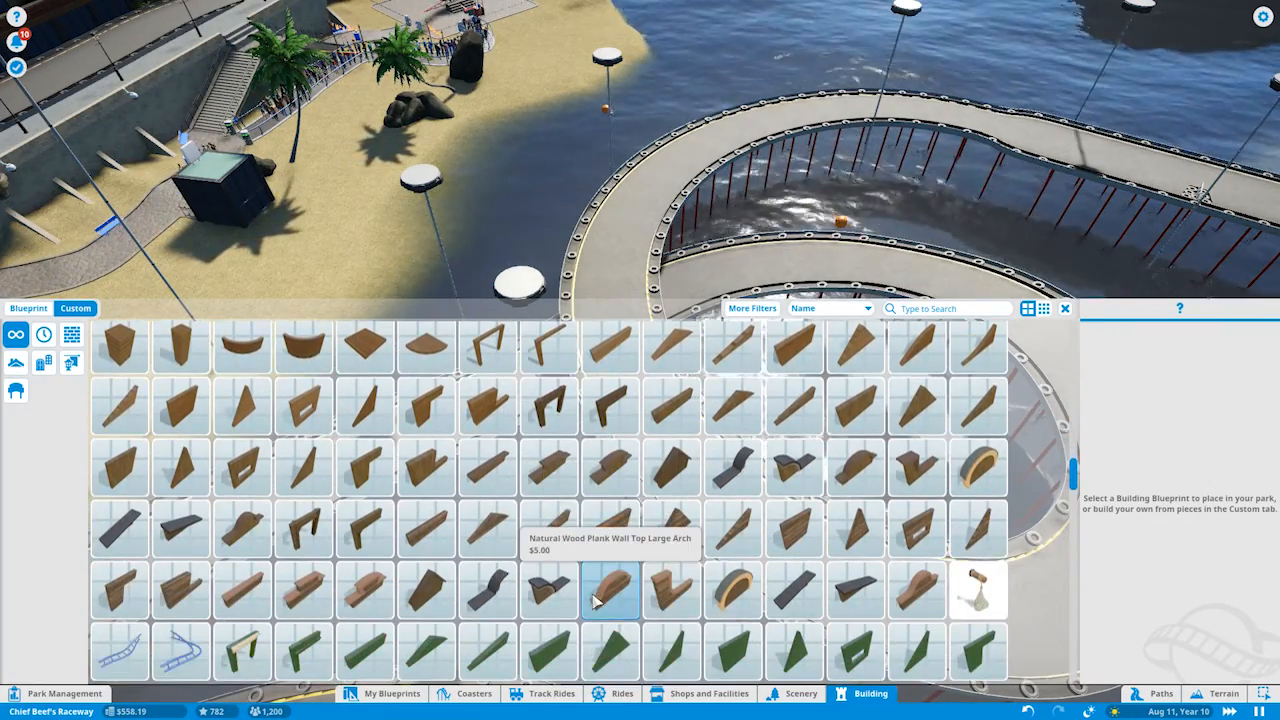
{"action": "scroll", "coordinate": [596, 602], "scroll_direction": "down", "scroll_amount": 1}
{"action": "scroll", "coordinate": [596, 604], "scroll_direction": "down", "scroll_amount": 1}
{"action": "scroll", "coordinate": [596, 604], "scroll_direction": "down", "scroll_amount": 2}
{"action": "scroll", "coordinate": [598, 604], "scroll_direction": "down", "scroll_amount": 1}
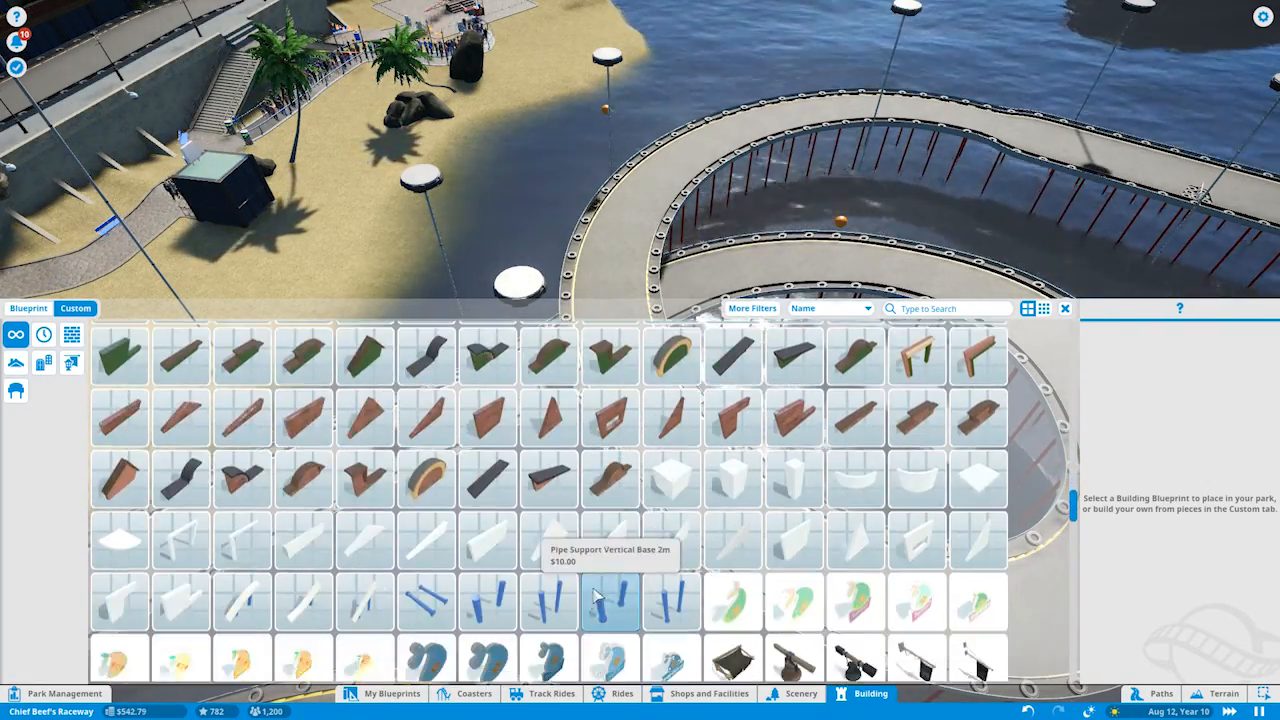
{"action": "scroll", "coordinate": [600, 604], "scroll_direction": "down", "scroll_amount": 1}
{"action": "scroll", "coordinate": [700, 604], "scroll_direction": "down", "scroll_amount": 1}
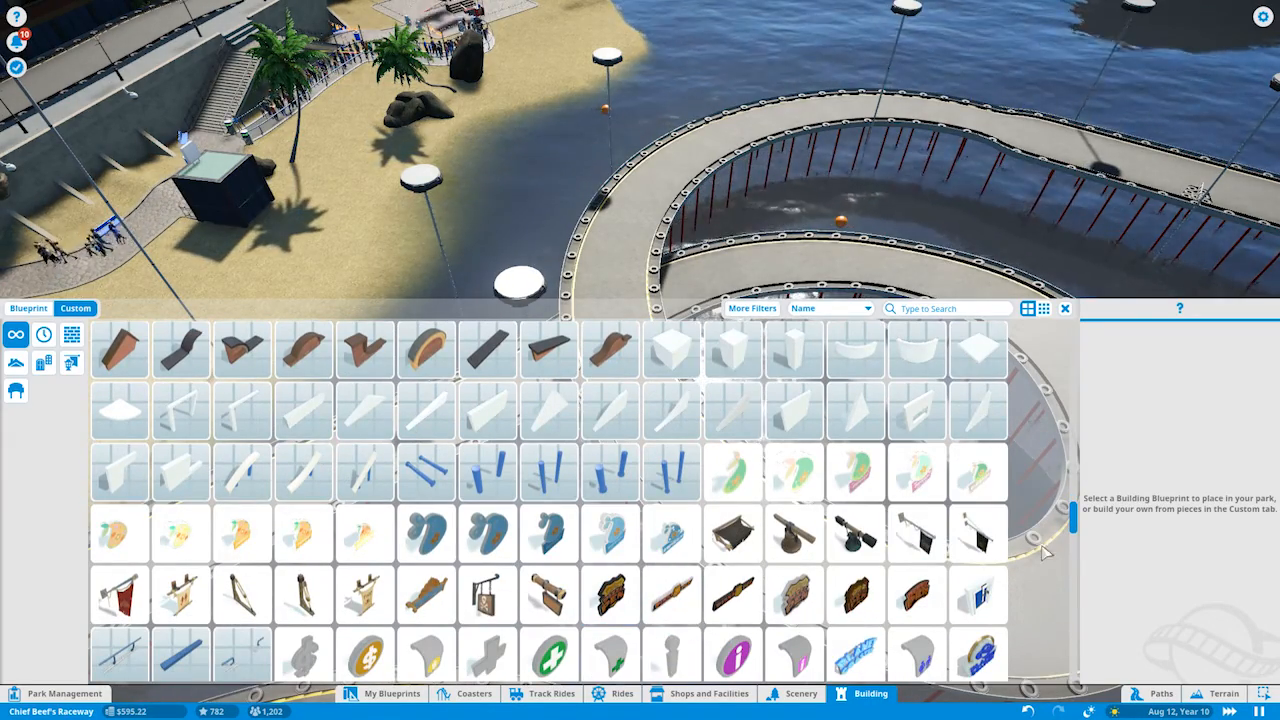
{"action": "left_click_drag", "start_coordinate": [1076, 527], "coordinate": [1076, 680]}
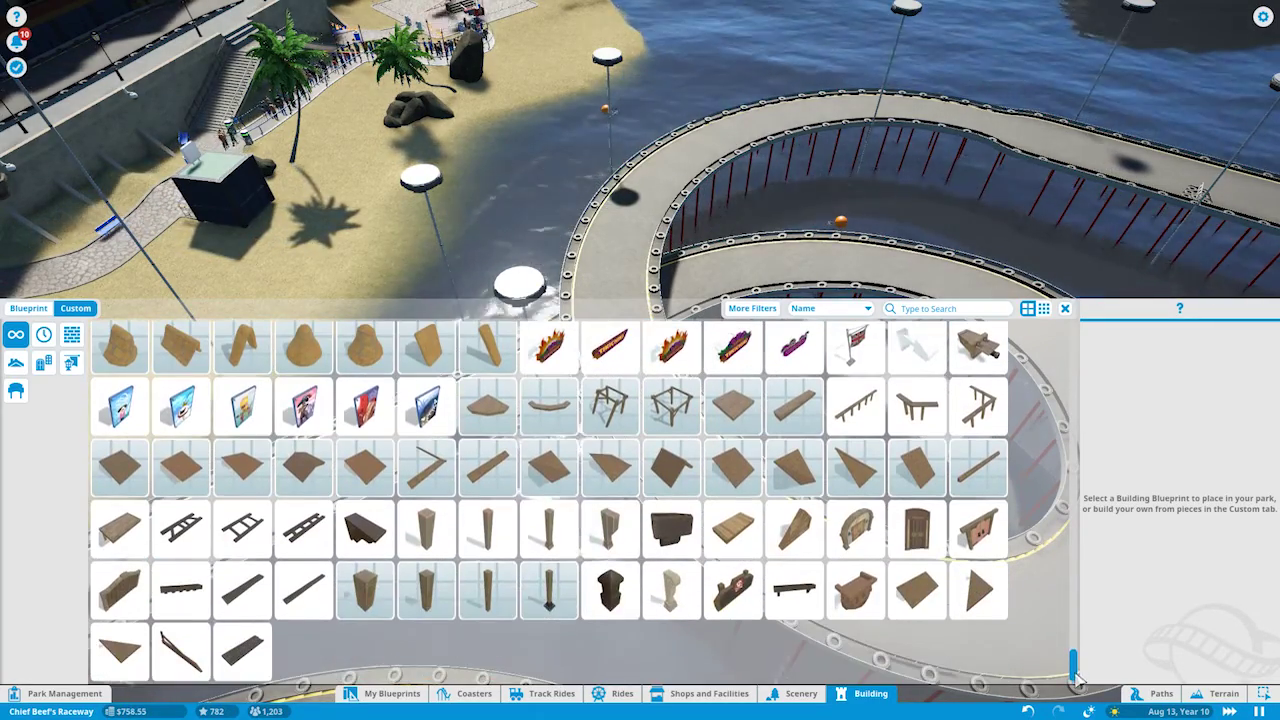
Close the building catalogue and bring up the research categories in Park Management.
{"action": "left_click", "coordinate": [1065, 309]}
{"action": "left_click", "coordinate": [64, 693]}
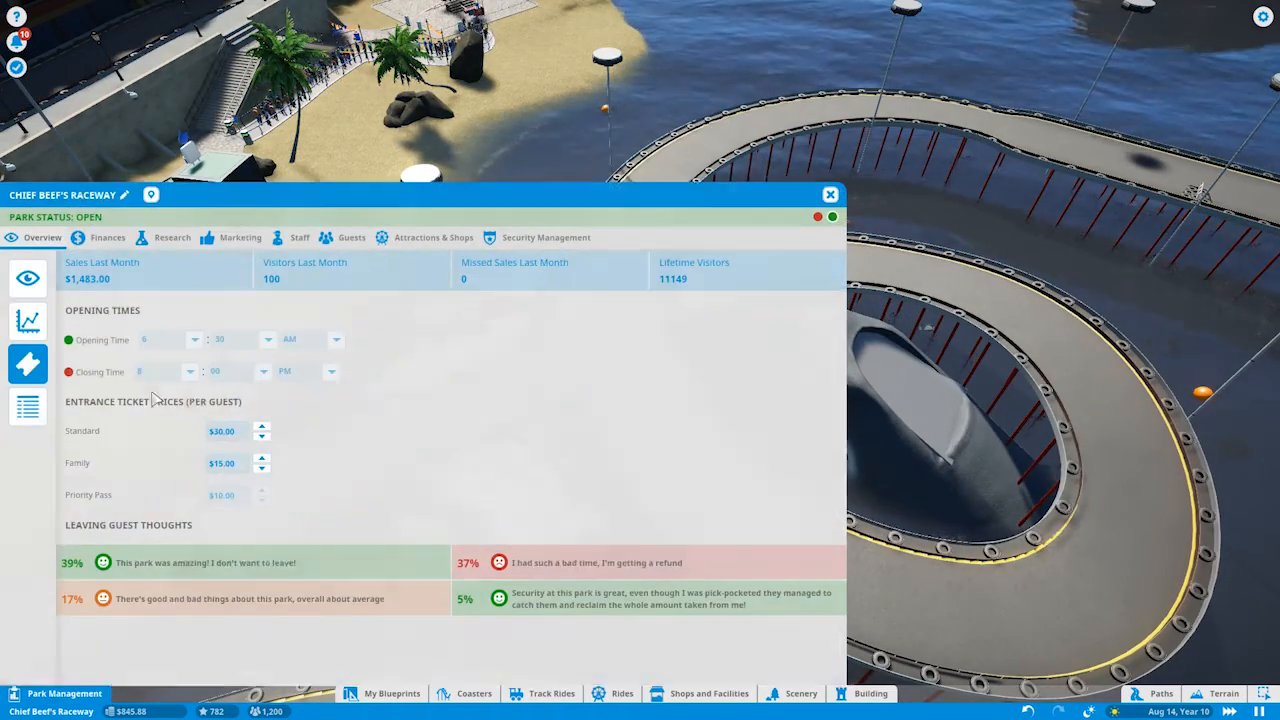
{"action": "left_click", "coordinate": [168, 236]}
{"action": "left_click", "coordinate": [172, 328]}
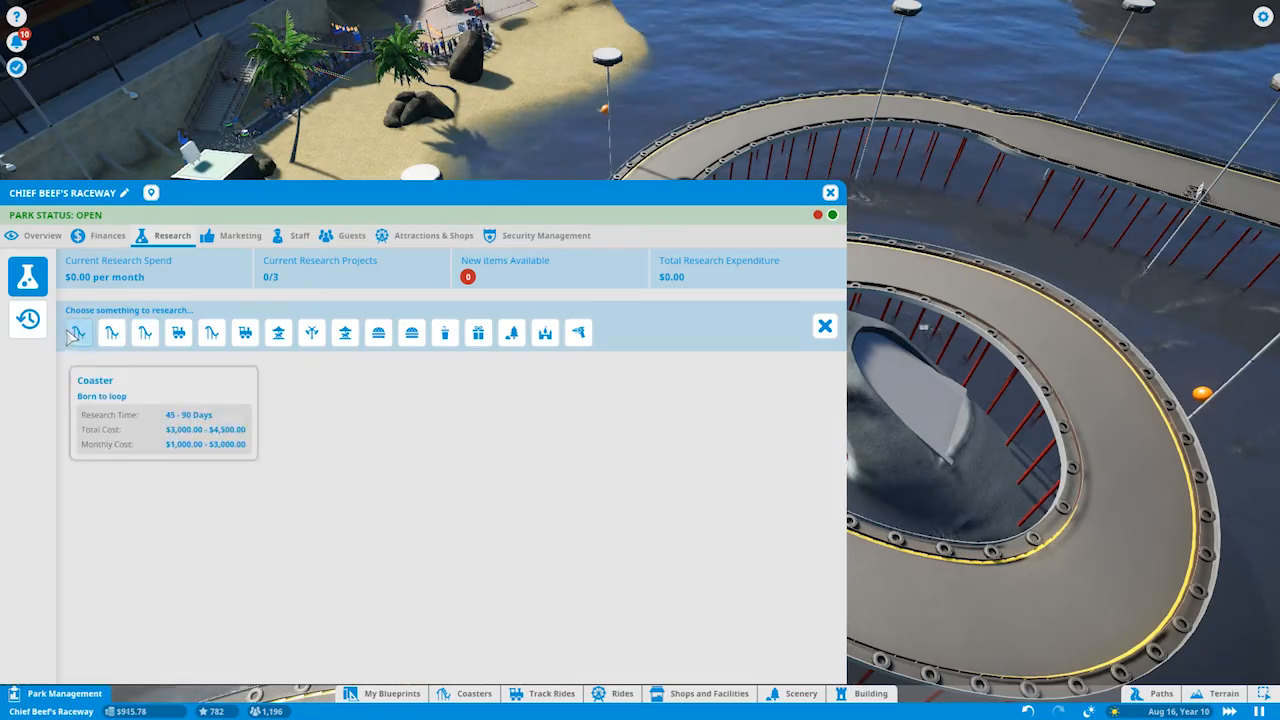
Close Park Management, move to the Torque 1 station and start editing its track.
{"action": "left_click", "coordinate": [831, 192]}
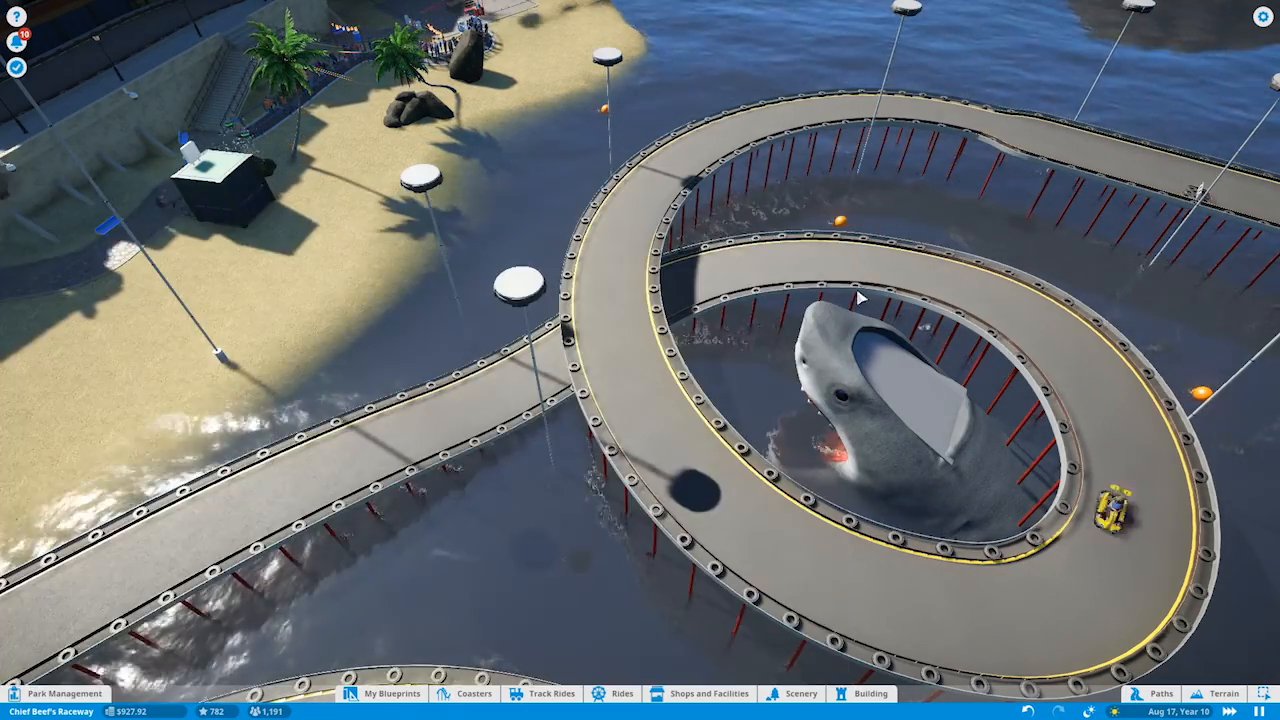
{"action": "scroll", "coordinate": [855, 305], "scroll_direction": "down", "scroll_amount": 5}
{"action": "key", "text": "a"}
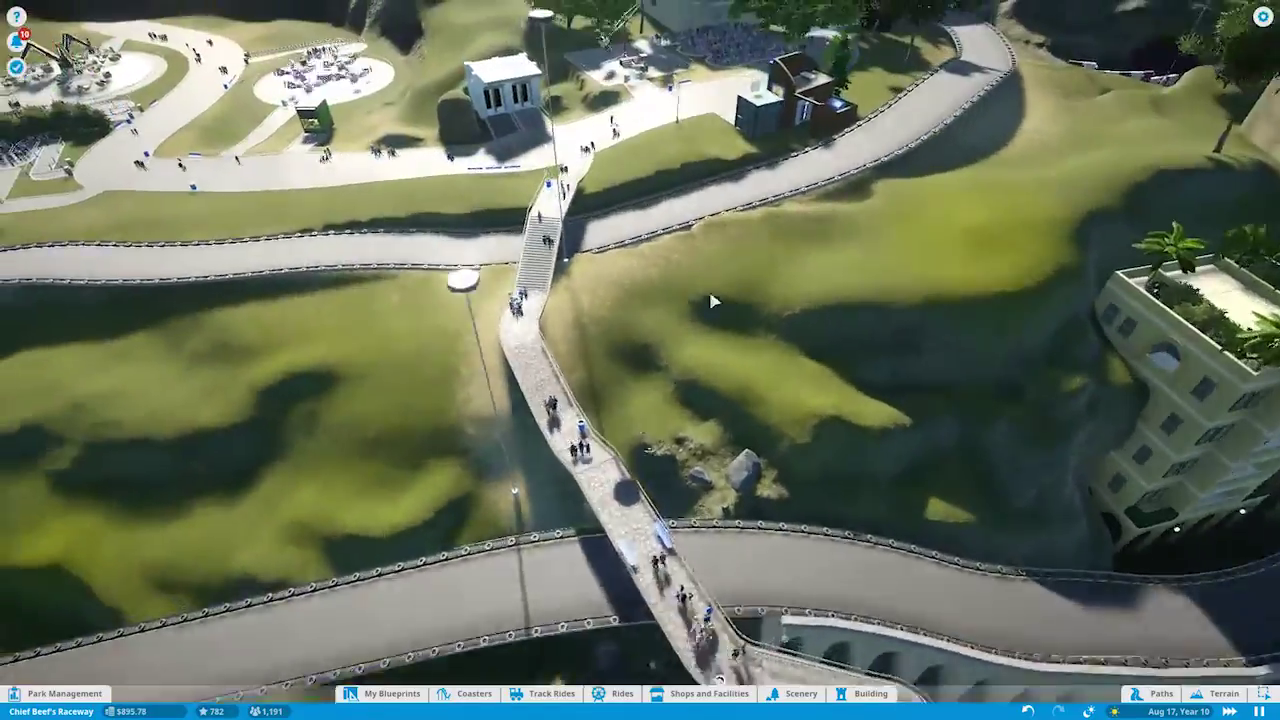
{"action": "key", "text": "w"}
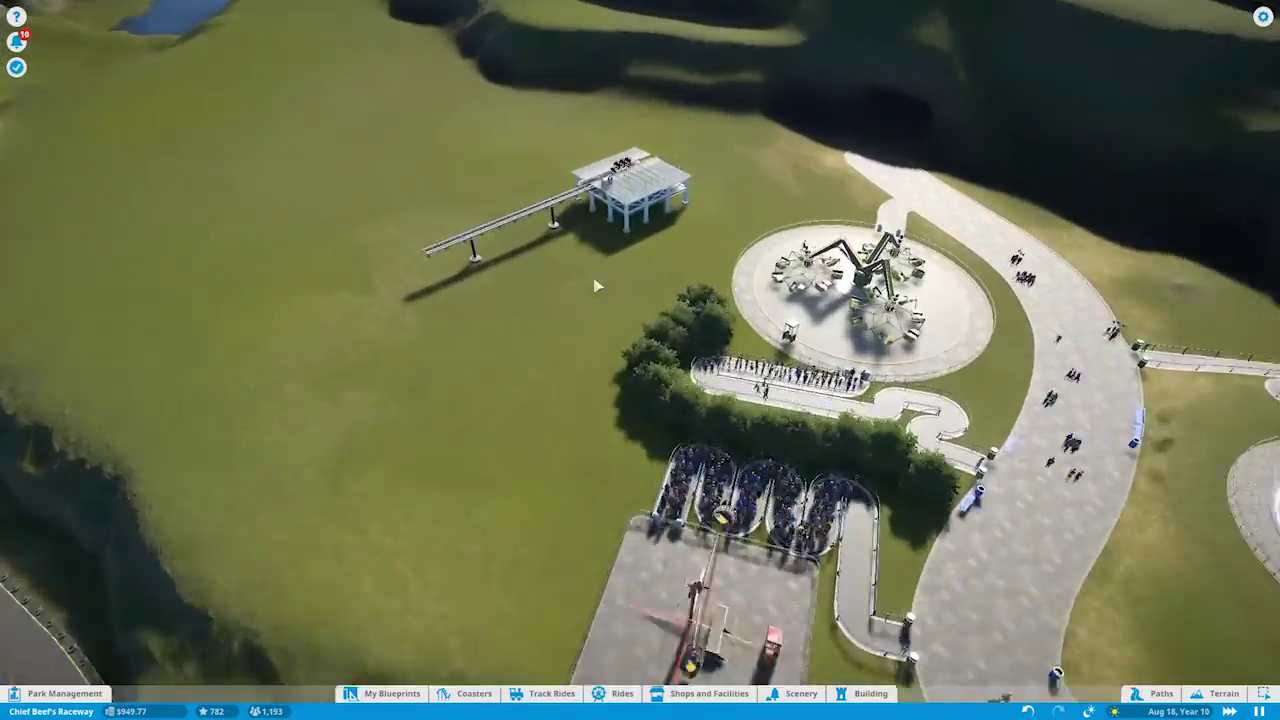
{"action": "scroll", "coordinate": [597, 287], "scroll_direction": "up", "scroll_amount": 3}
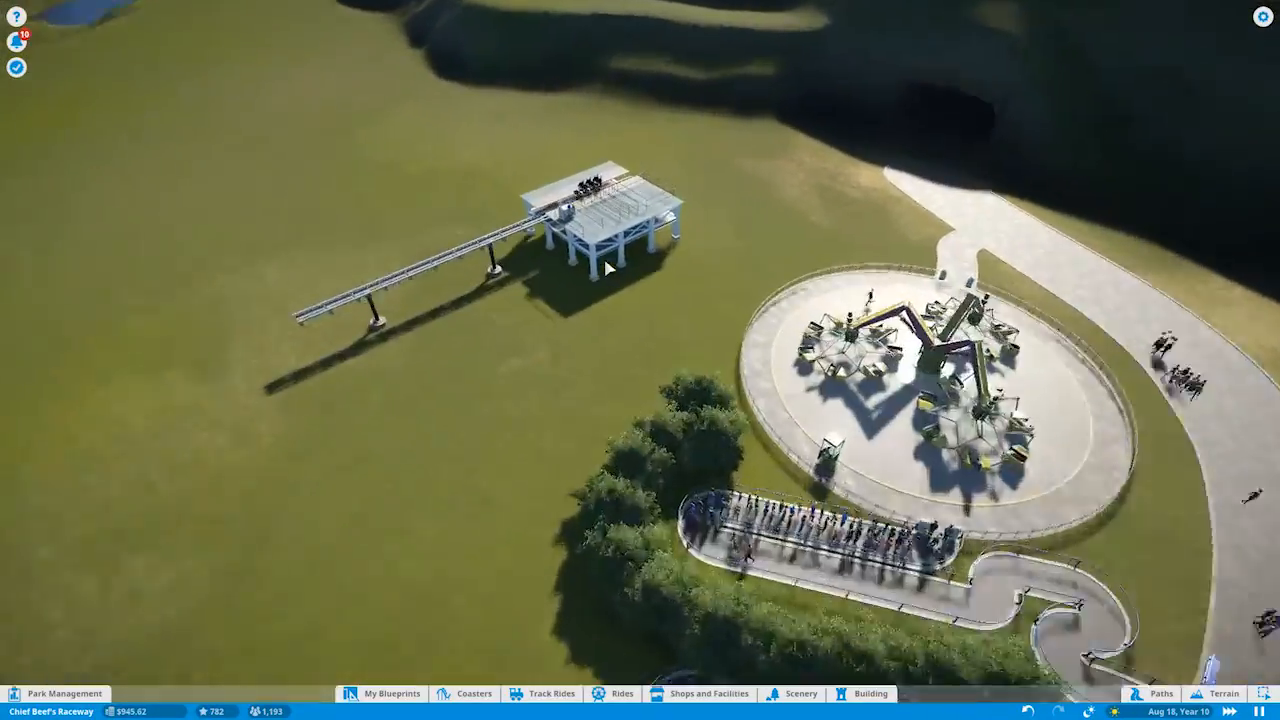
{"action": "left_click", "coordinate": [1000, 420]}
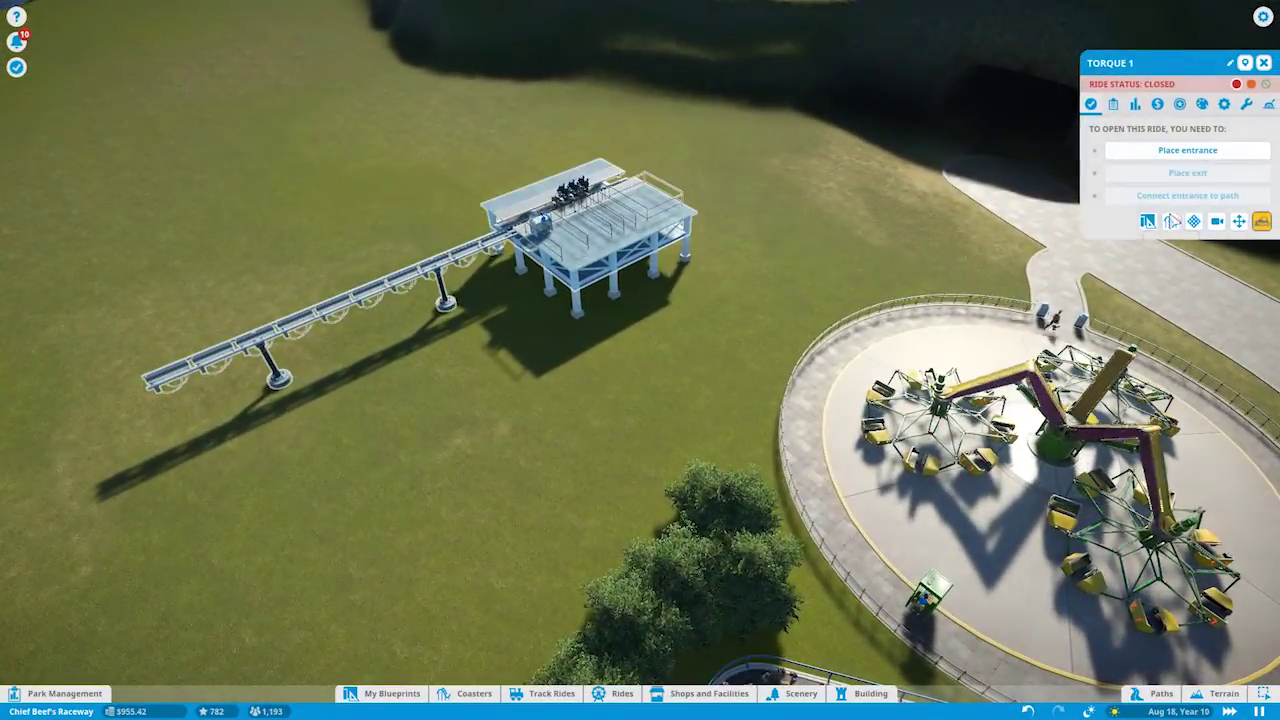
{"action": "left_click", "coordinate": [1172, 222]}
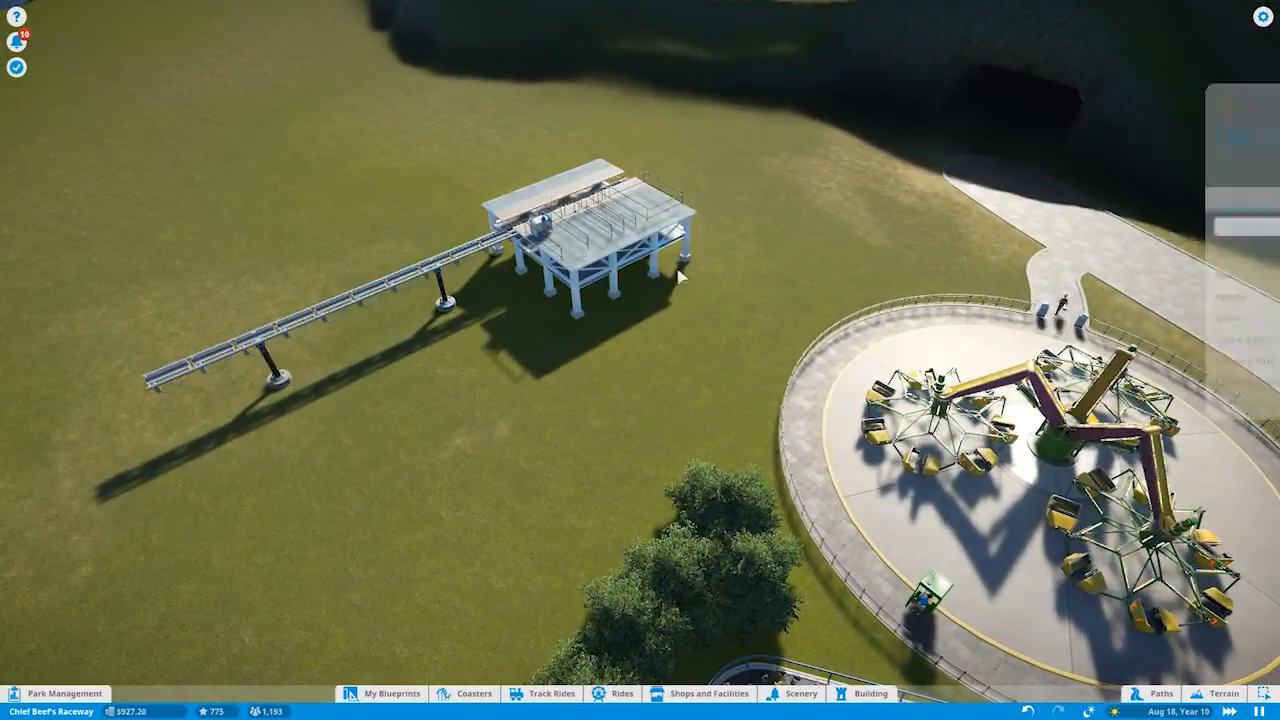
Build a vertical track piece off the launch run while starting a test run.
{"action": "key", "text": "q"}
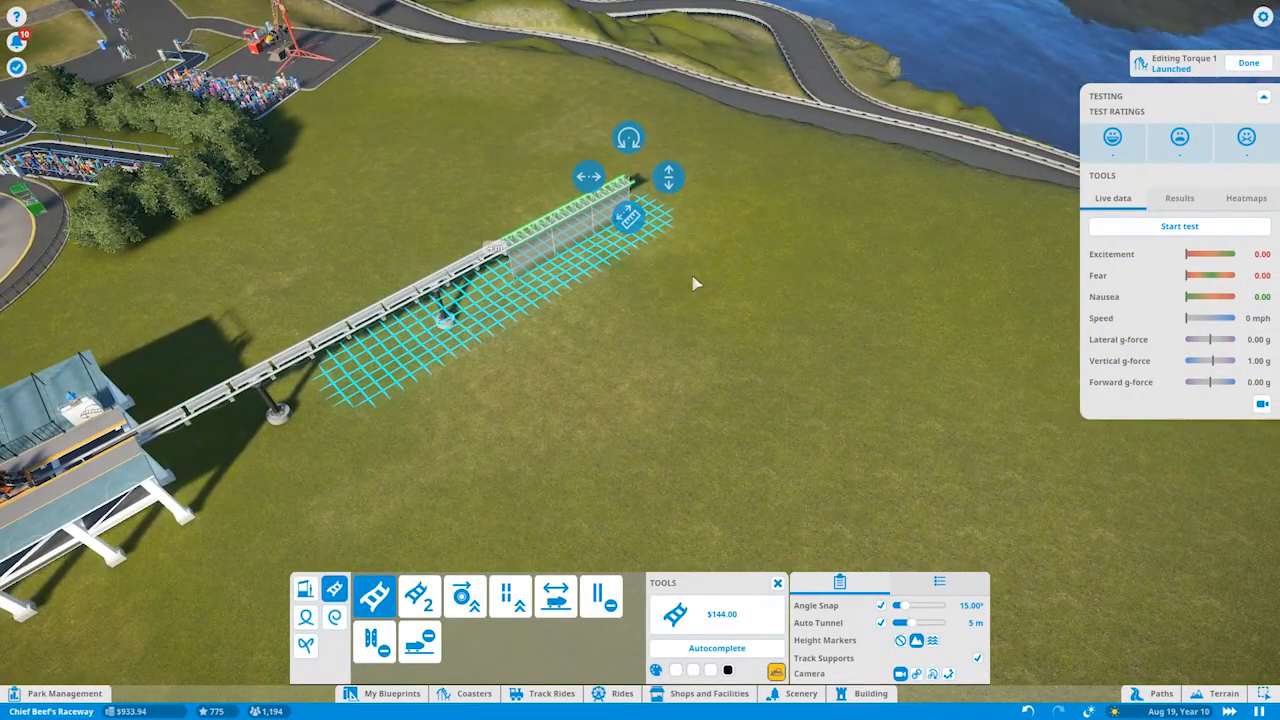
{"action": "scroll", "coordinate": [660, 200], "scroll_direction": "up", "scroll_amount": 3}
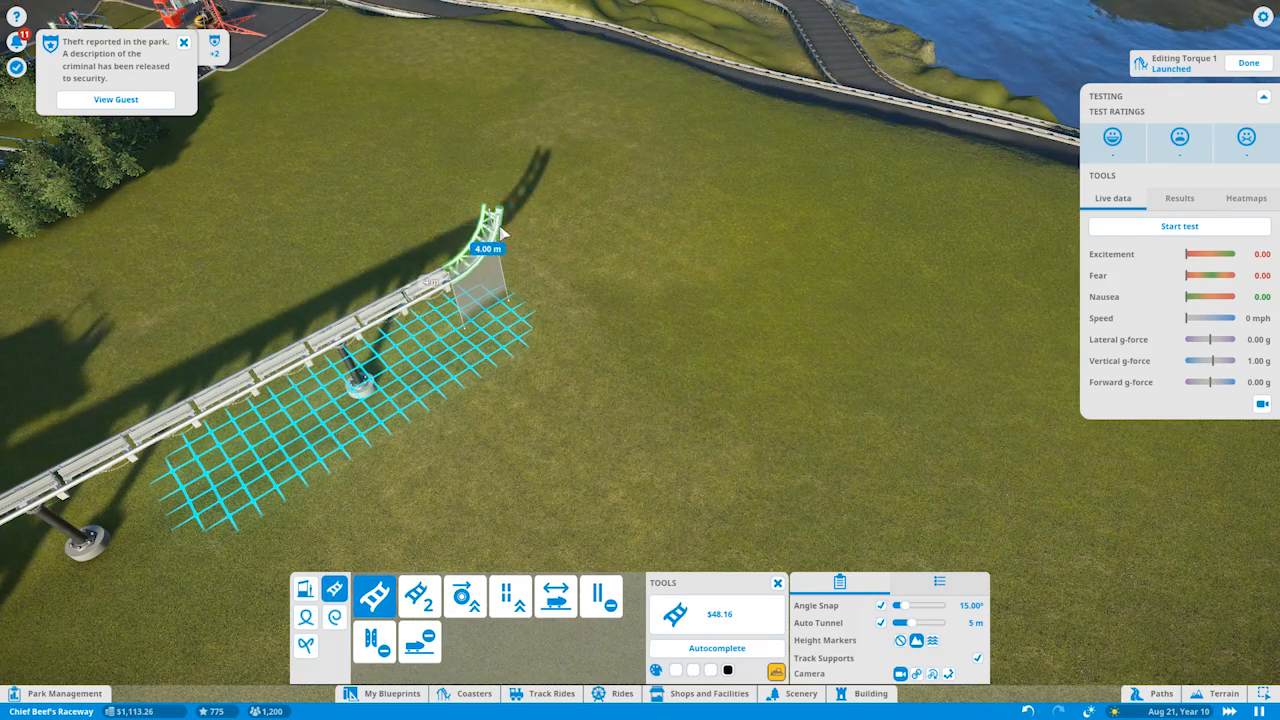
{"action": "left_click_drag", "start_coordinate": [520, 225], "coordinate": [520, 120]}
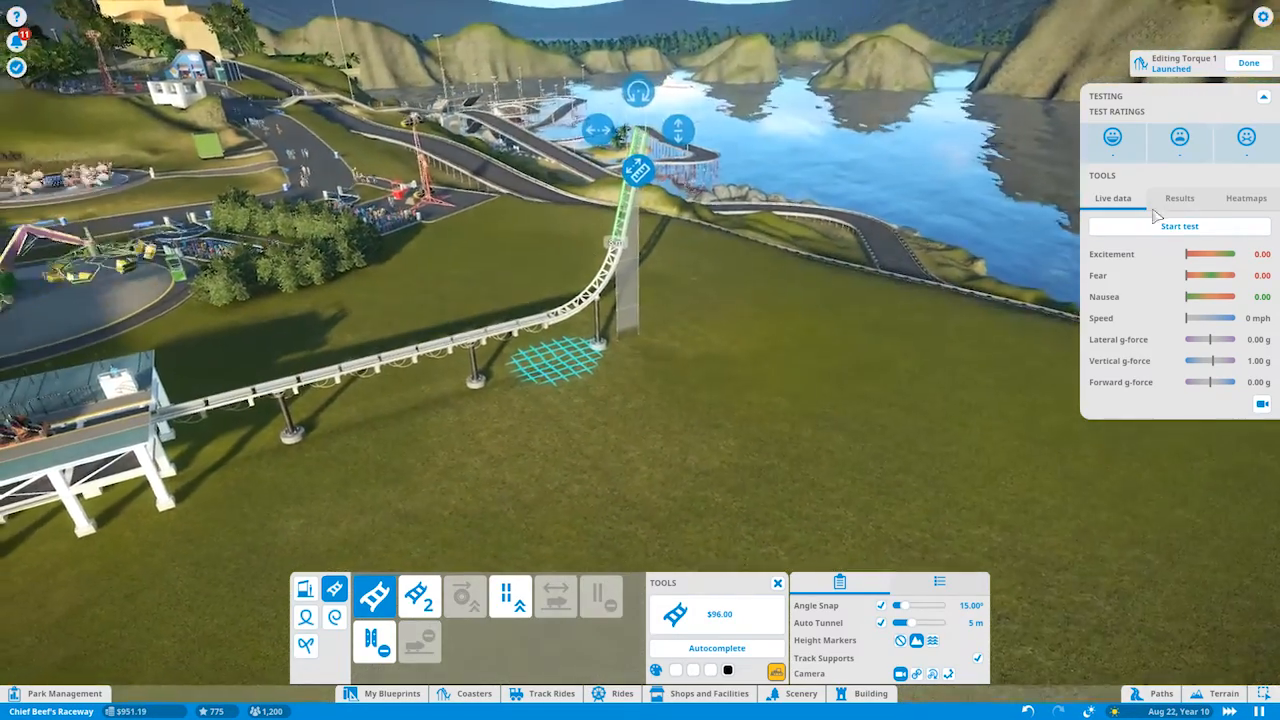
{"action": "left_click", "coordinate": [1179, 226]}
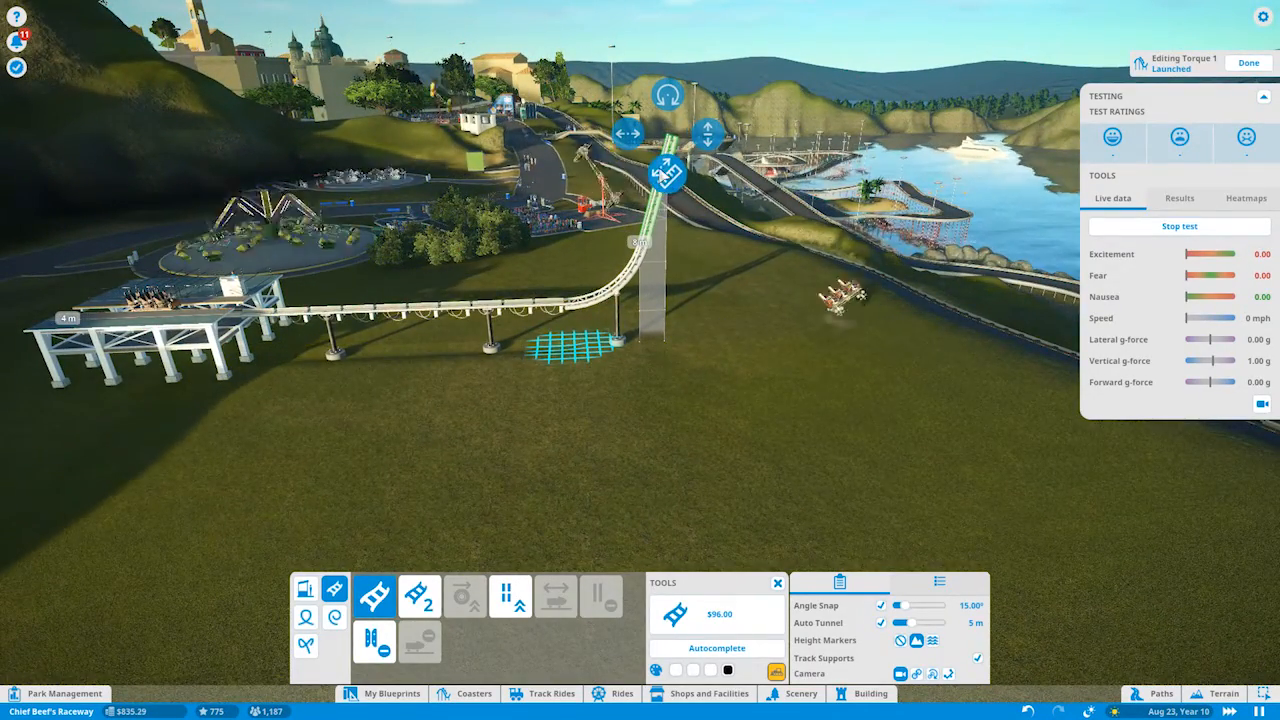
{"action": "left_click", "coordinate": [655, 221]}
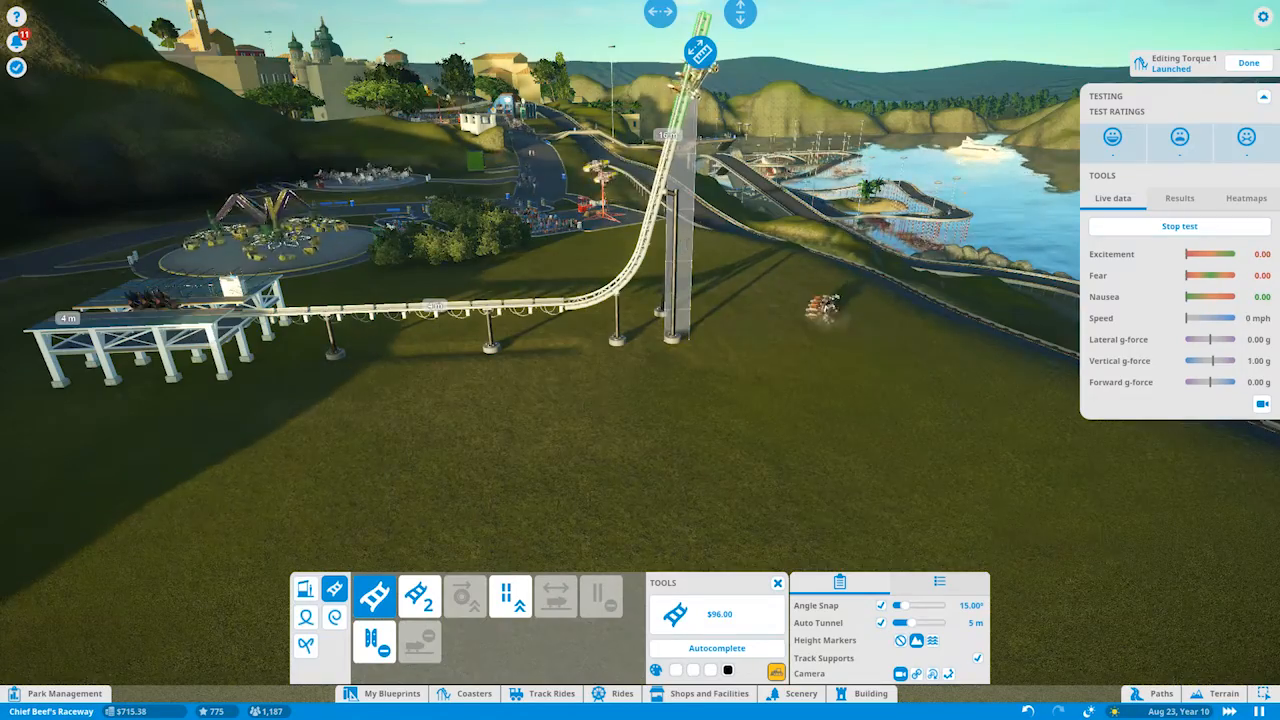
{"action": "scroll", "coordinate": [640, 300], "scroll_direction": "up", "scroll_amount": 2}
{"action": "scroll", "coordinate": [640, 300], "scroll_direction": "up", "scroll_amount": 2}
{"action": "scroll", "coordinate": [640, 300], "scroll_direction": "up", "scroll_amount": 2}
{"action": "scroll", "coordinate": [640, 300], "scroll_direction": "up", "scroll_amount": 2}
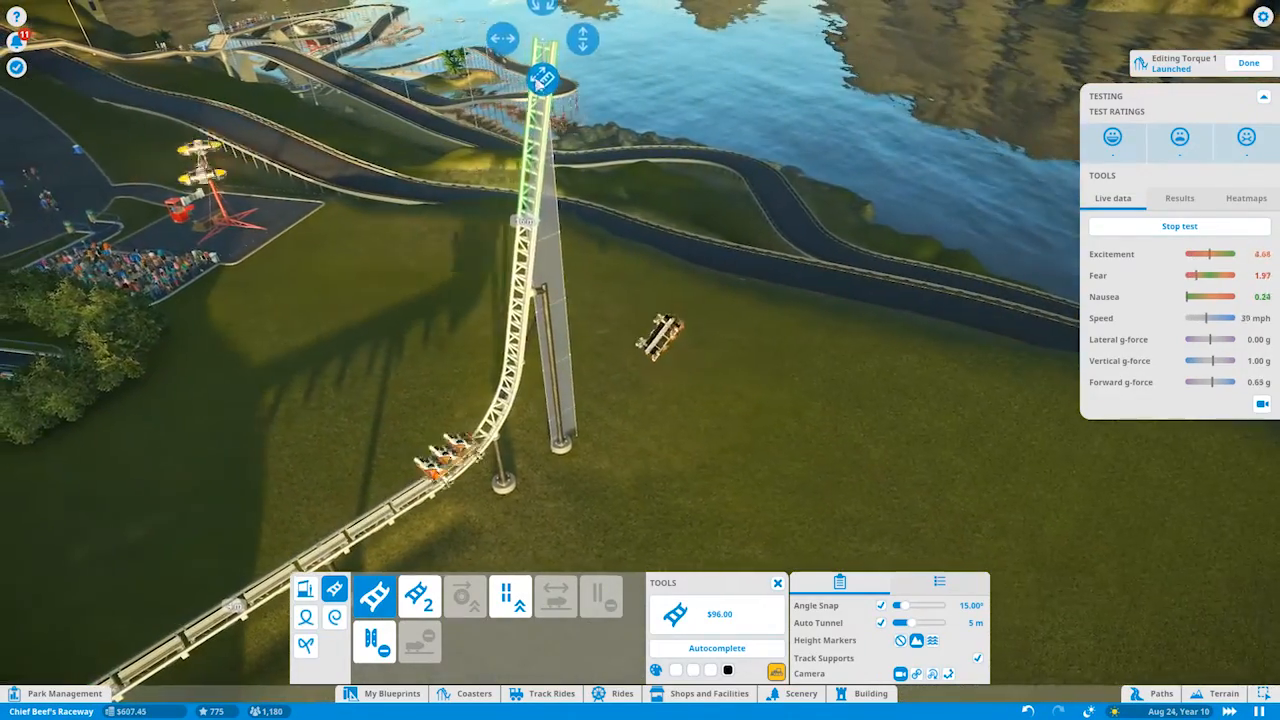
Experiment with the next piece's angle, bending it up to 90 degrees and back straight.
{"action": "left_click_drag", "start_coordinate": [541, 80], "coordinate": [618, 85]}
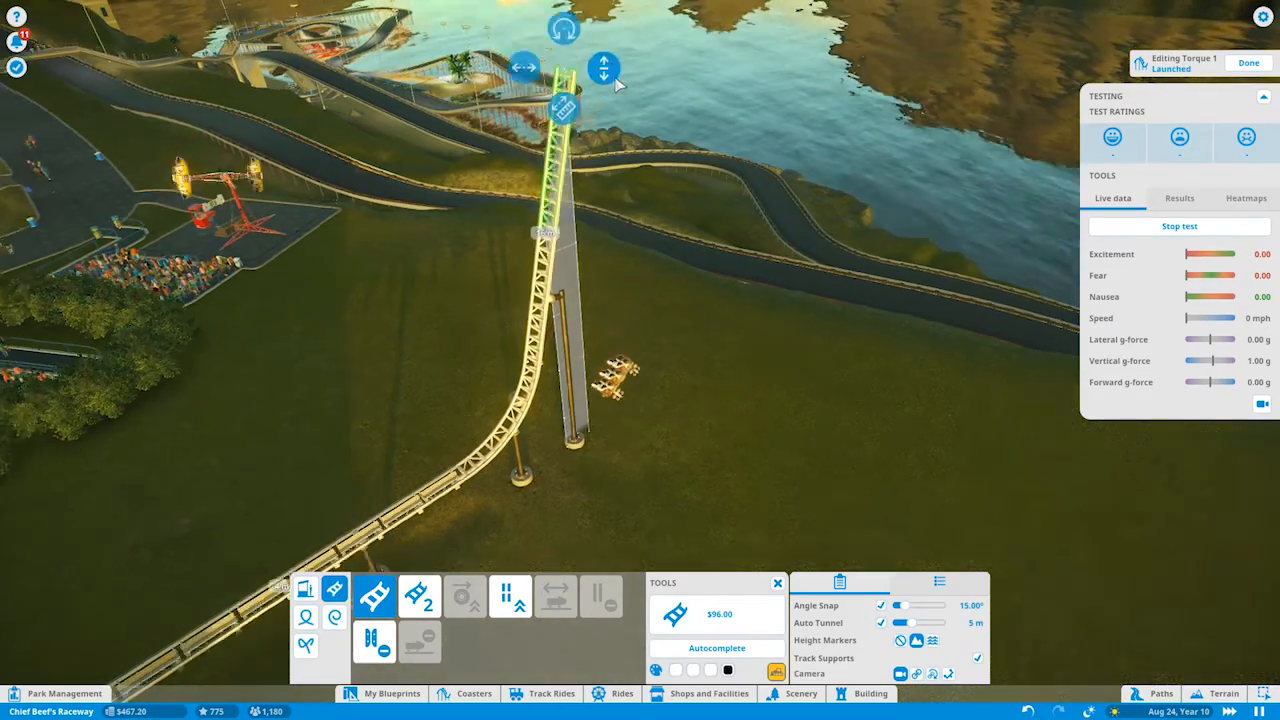
{"action": "scroll", "coordinate": [618, 85], "scroll_direction": "down", "scroll_amount": 2}
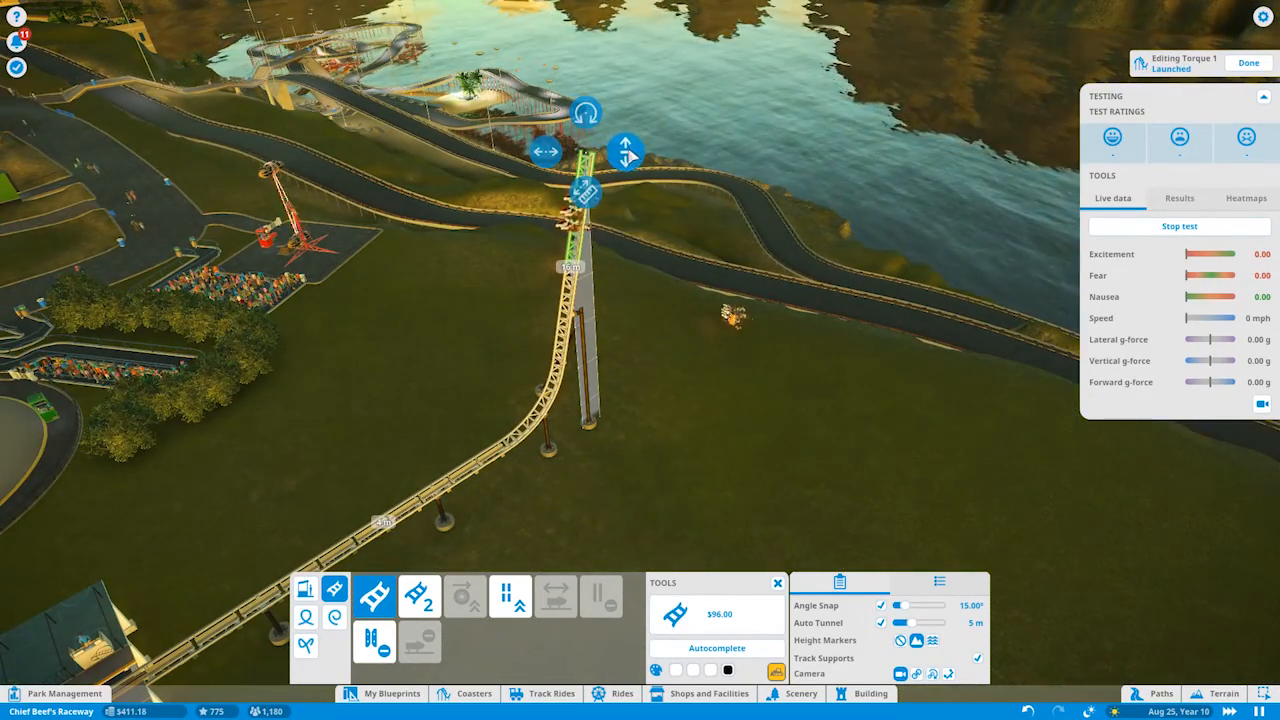
{"action": "left_click_drag", "start_coordinate": [626, 152], "coordinate": [1008, 382]}
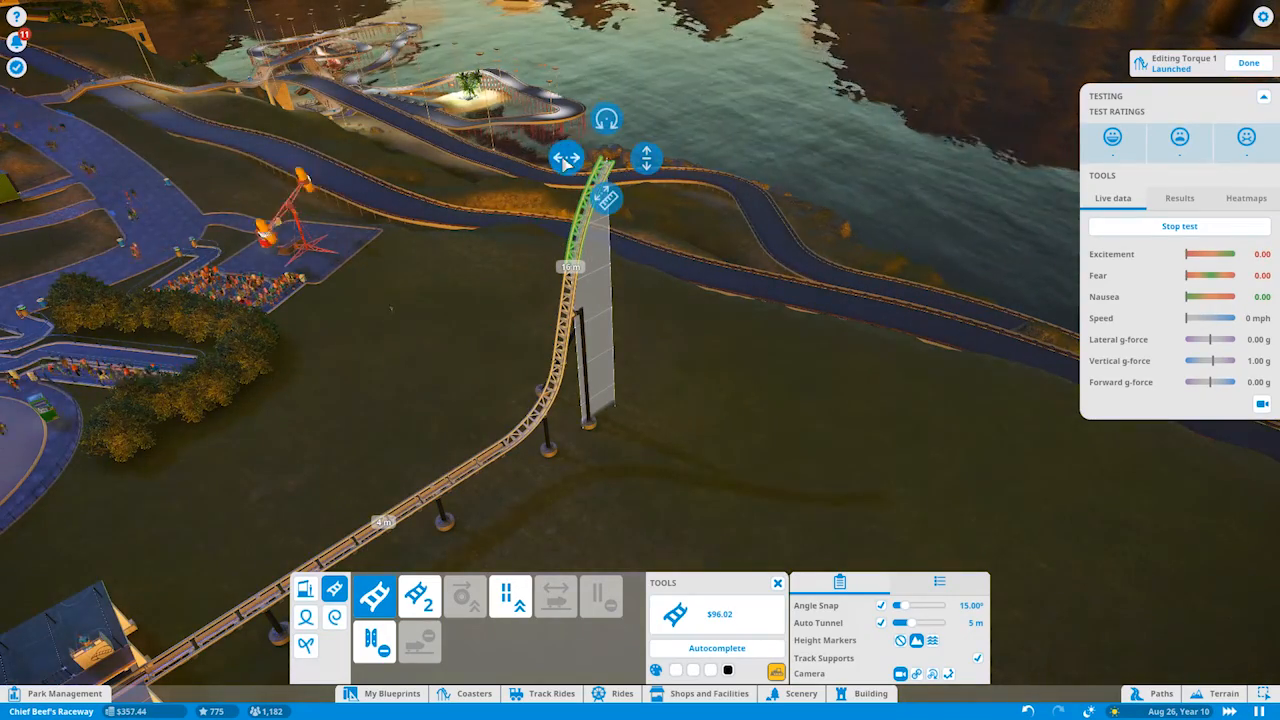
{"action": "left_click_drag", "start_coordinate": [566, 163], "coordinate": [950, 296]}
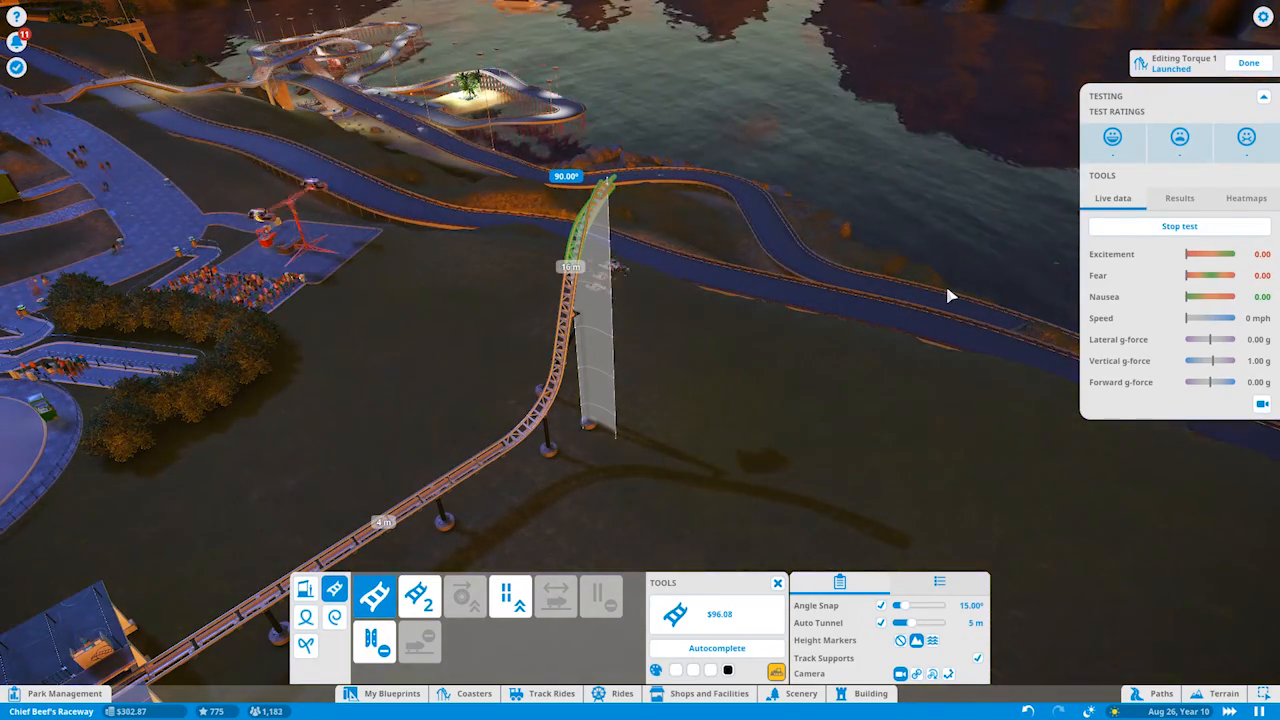
{"action": "left_click_drag", "start_coordinate": [950, 296], "coordinate": [588, 116]}
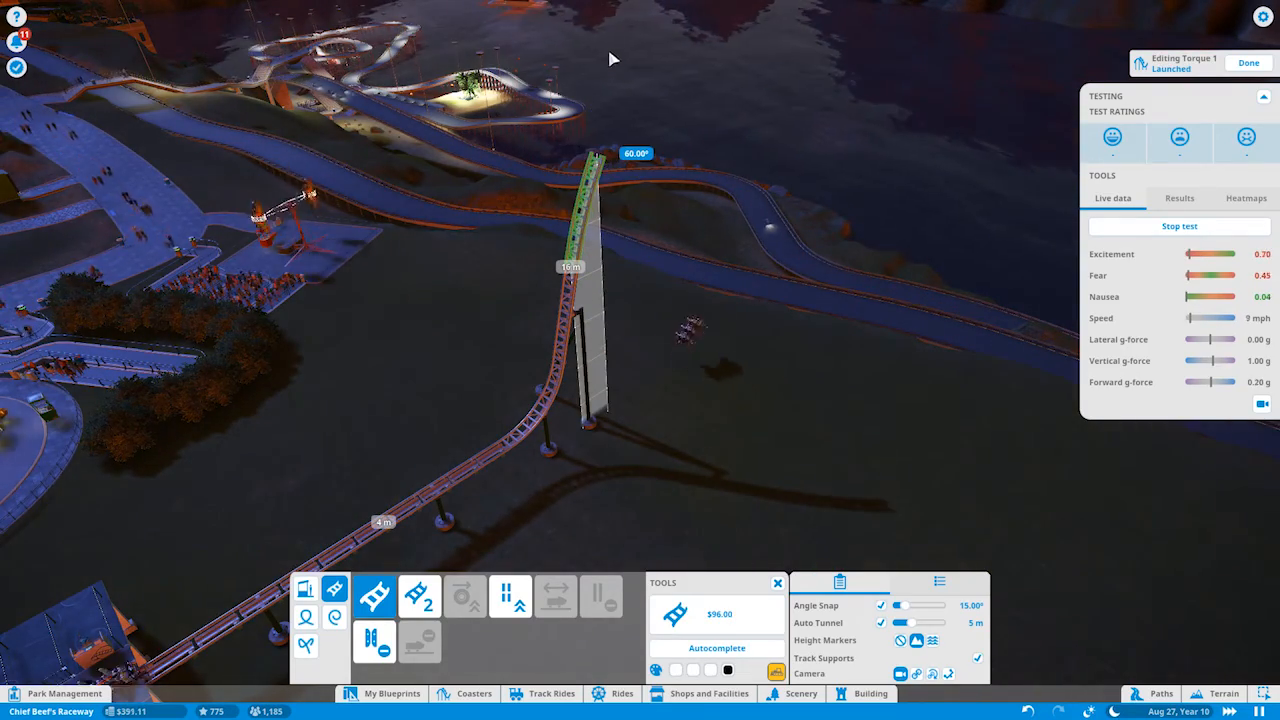
{"action": "left_click_drag", "start_coordinate": [600, 20], "coordinate": [631, 308]}
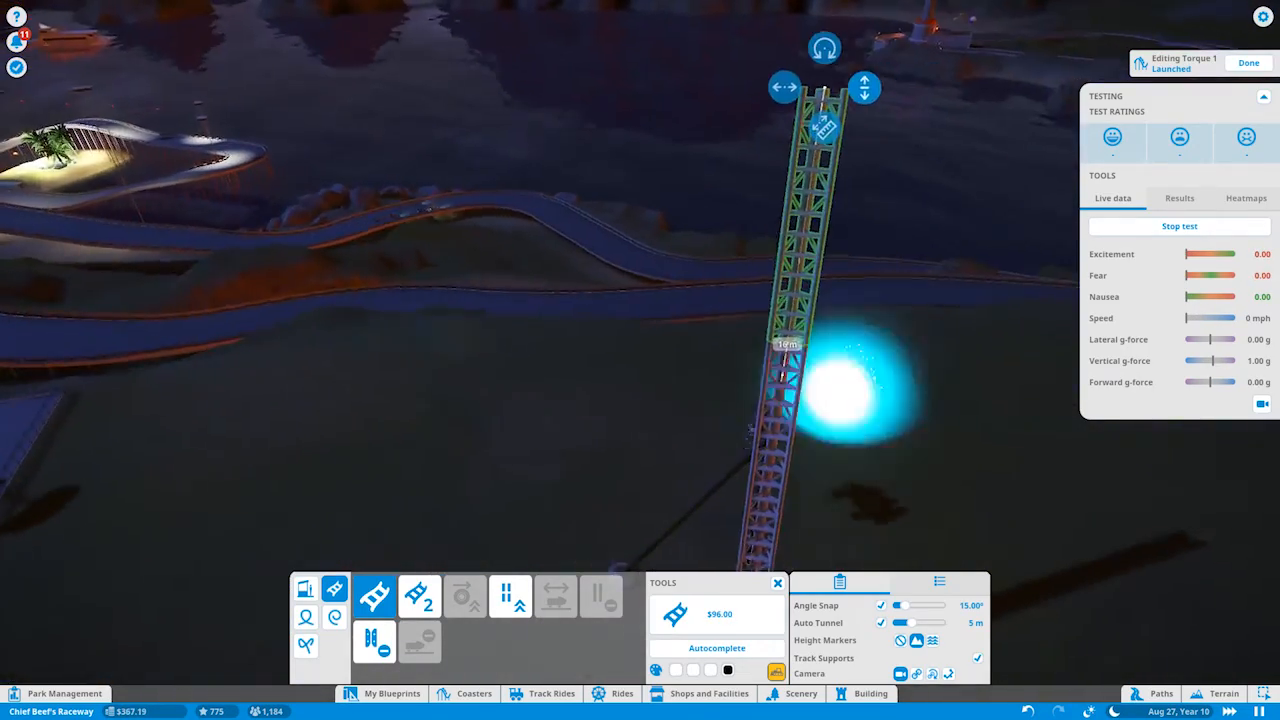
Ease the piece to a 15 degree angle and build up to the top of the climb.
{"action": "left_click_drag", "start_coordinate": [673, 121], "coordinate": [857, 120]}
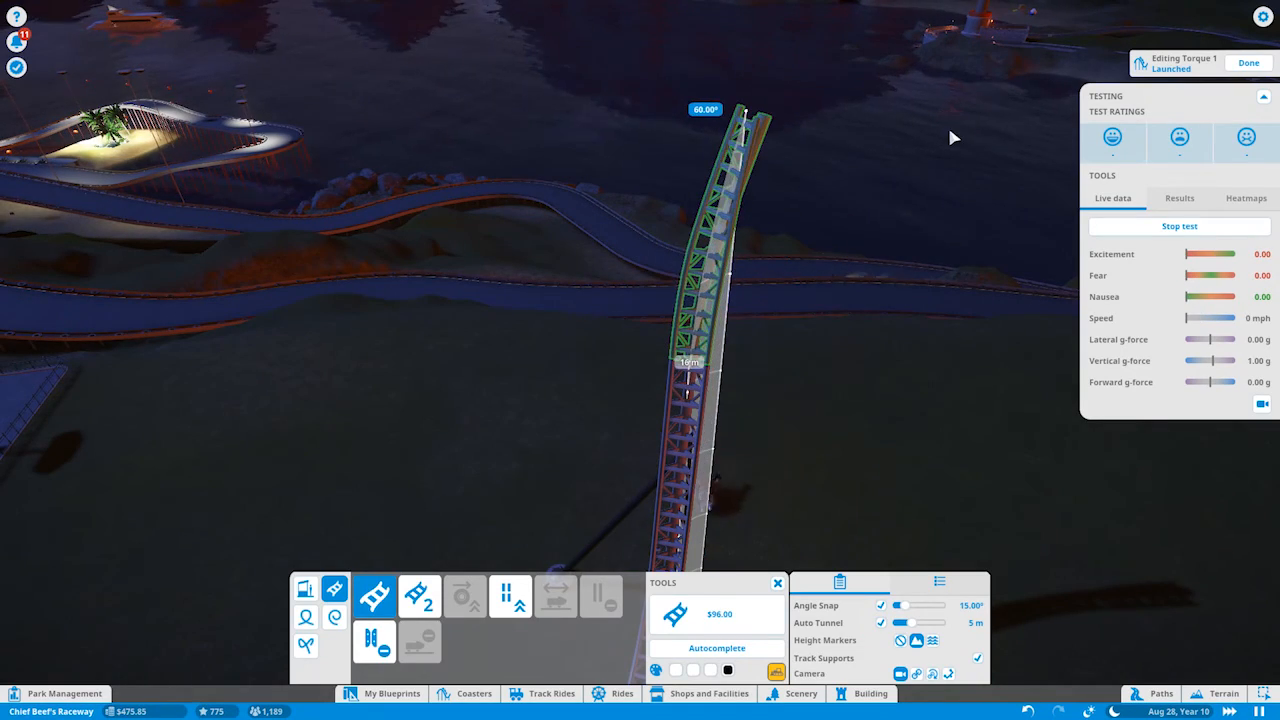
{"action": "left_click_drag", "start_coordinate": [951, 137], "coordinate": [619, 133]}
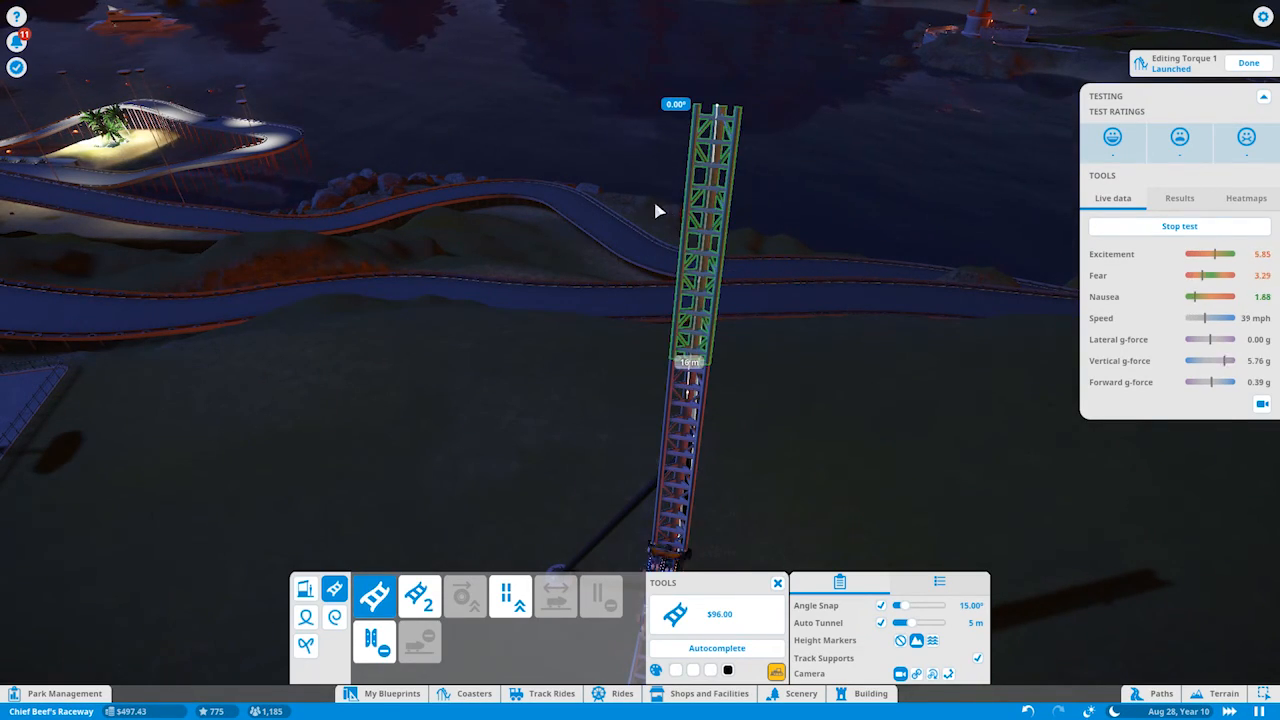
{"action": "scroll", "coordinate": [745, 200], "scroll_direction": "up", "scroll_amount": 2}
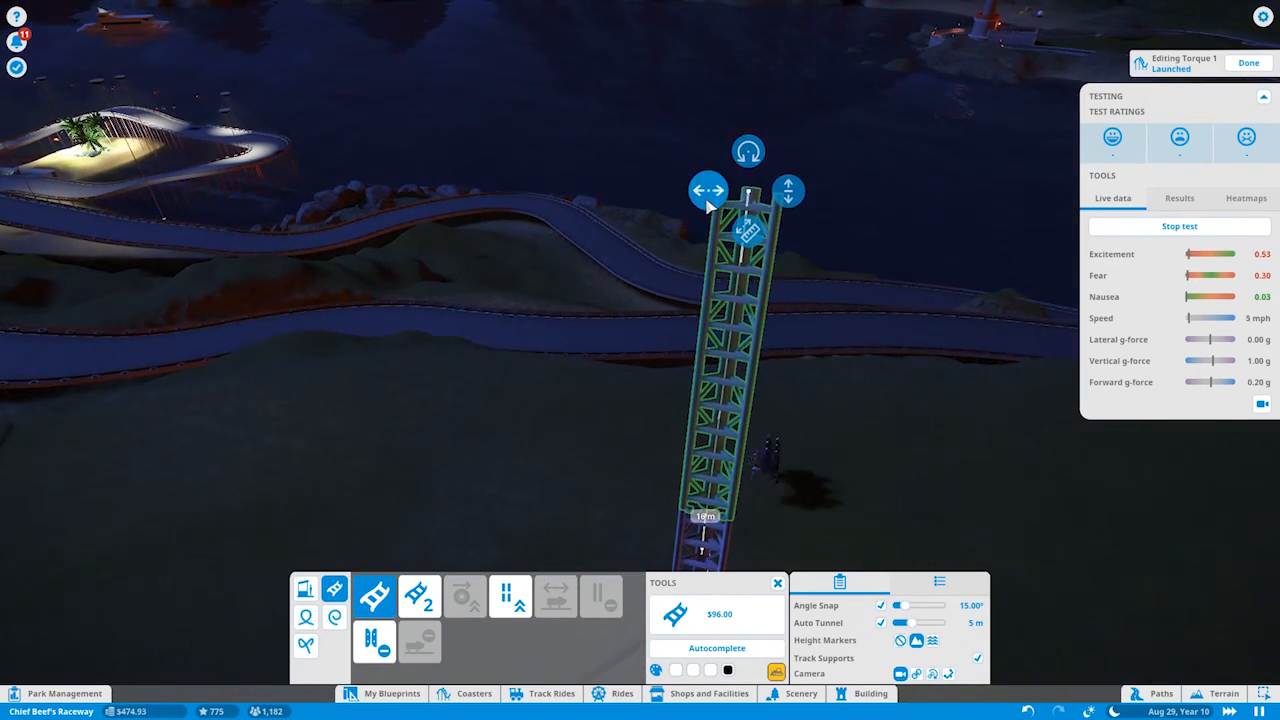
{"action": "left_click_drag", "start_coordinate": [903, 196], "coordinate": [789, 192]}
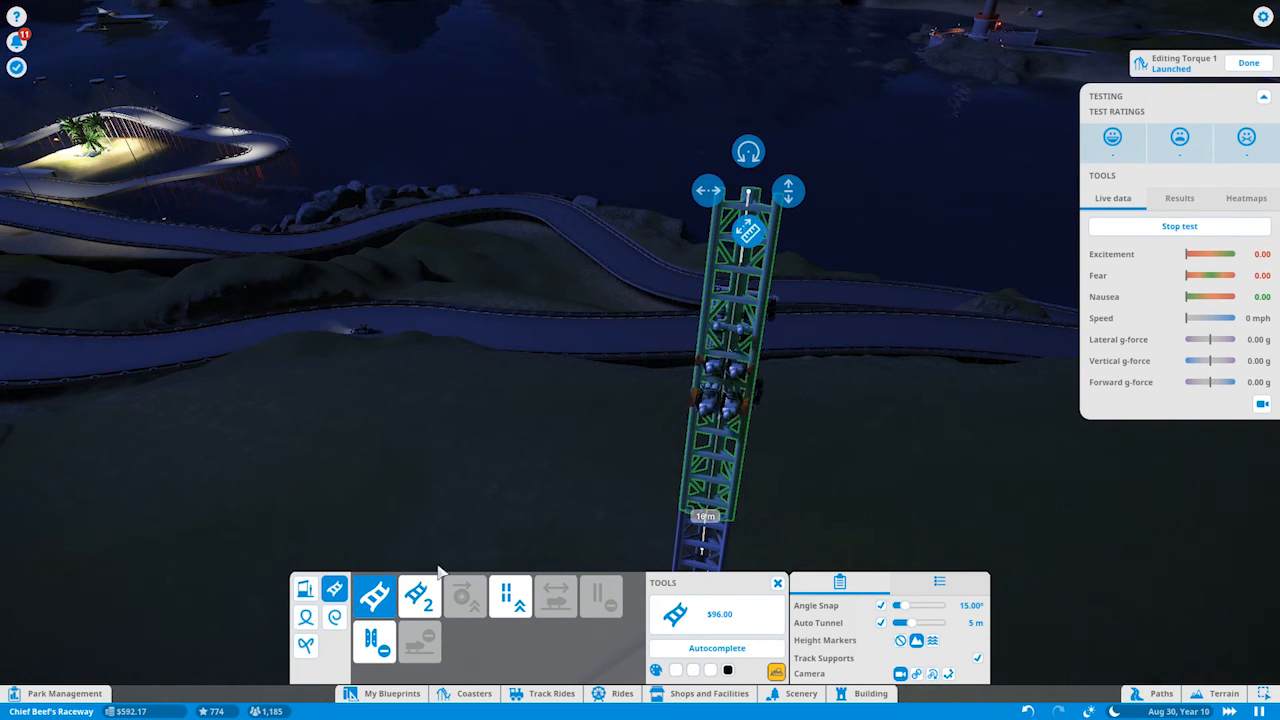
{"action": "left_click", "coordinate": [965, 203]}
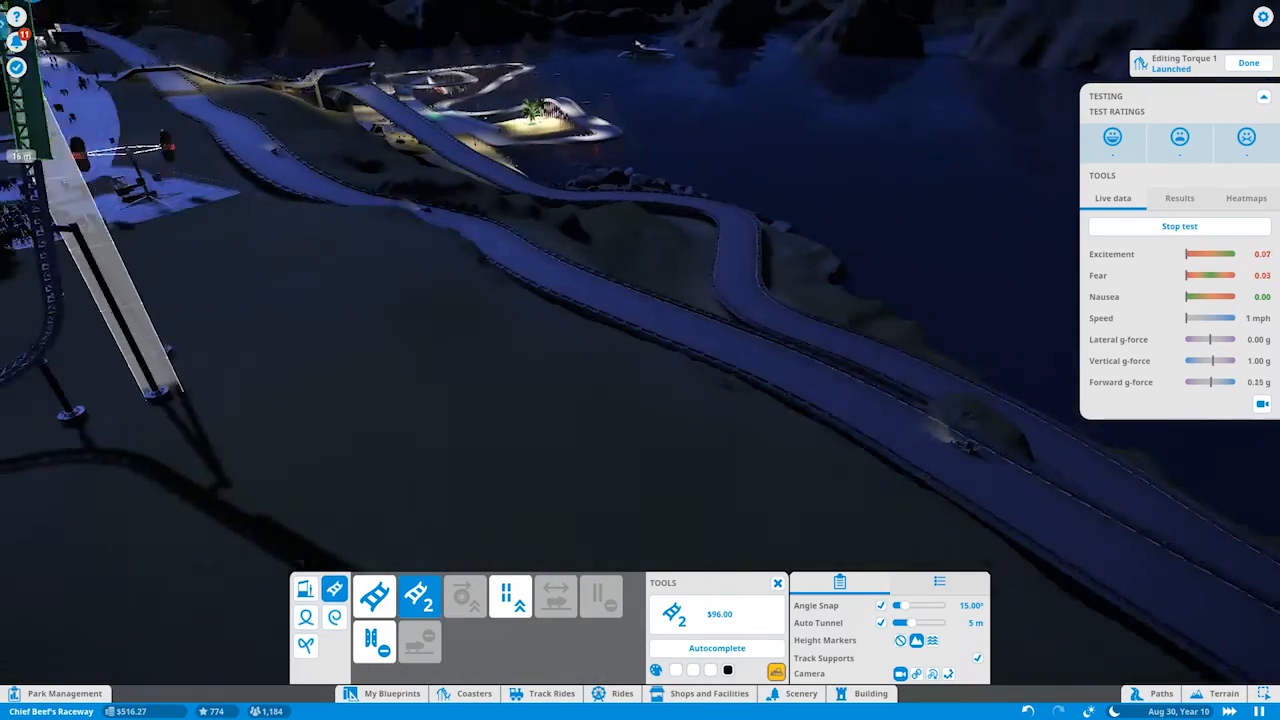
{"action": "scroll", "coordinate": [766, 329], "scroll_direction": "down", "scroll_amount": 5}
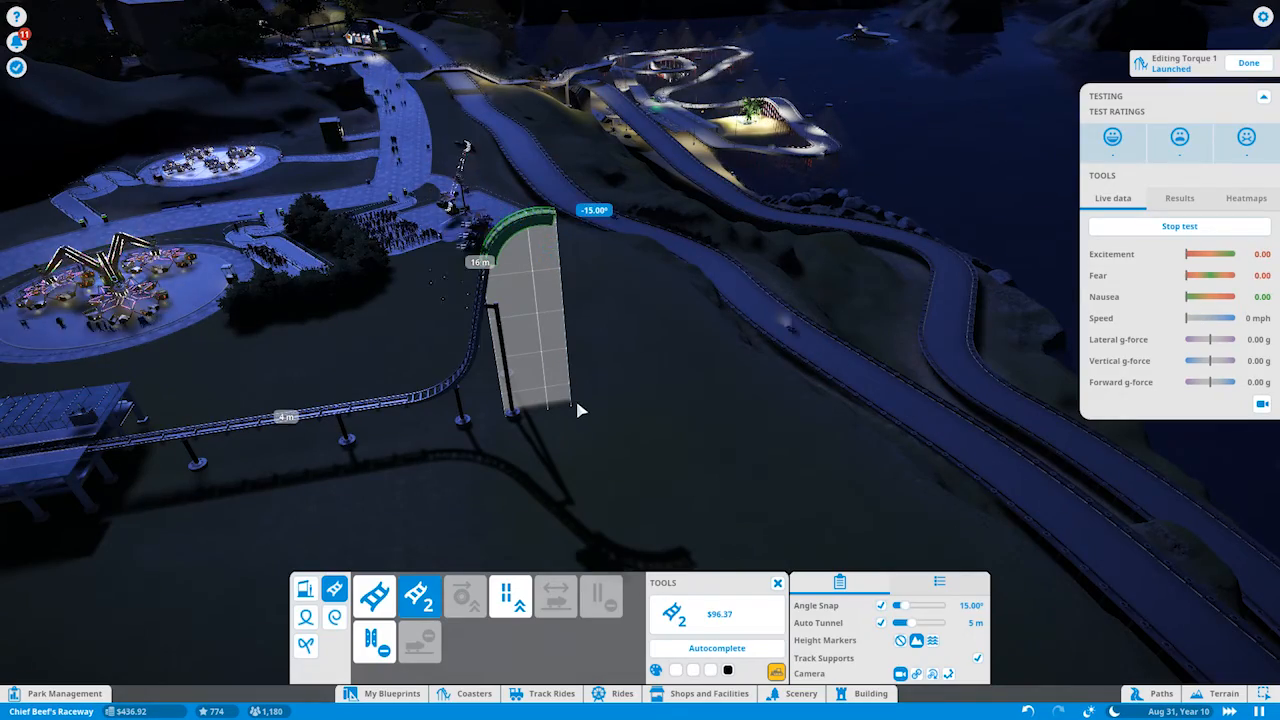
{"action": "left_click", "coordinate": [545, 220]}
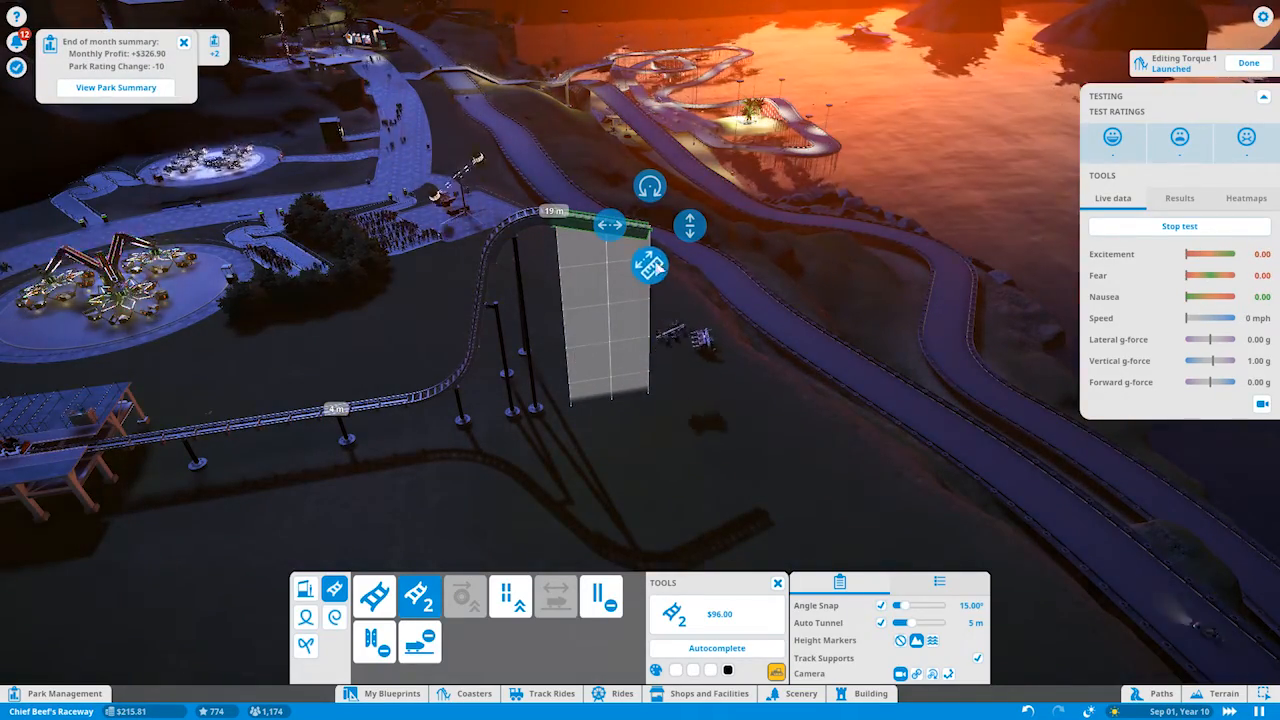
Build a 19 m drop piece pitched down to -45 degrees past the top hill.
{"action": "key", "text": "d"}
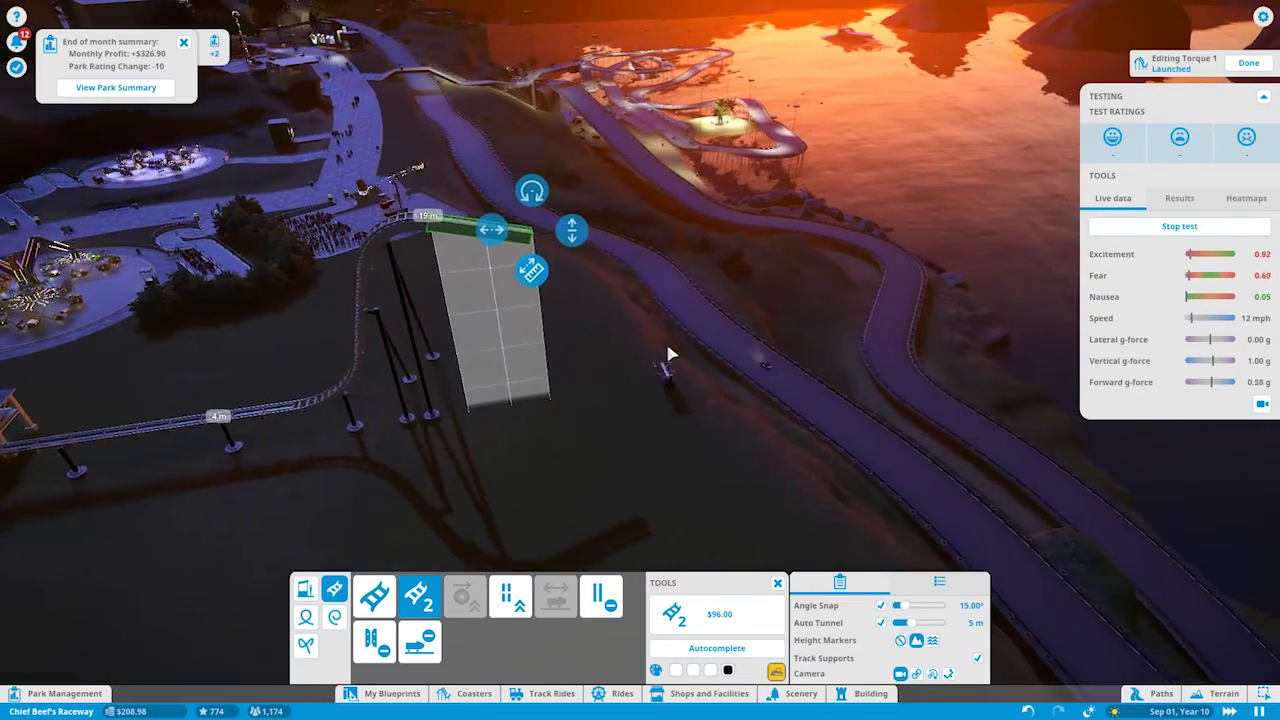
{"action": "key", "text": "a"}
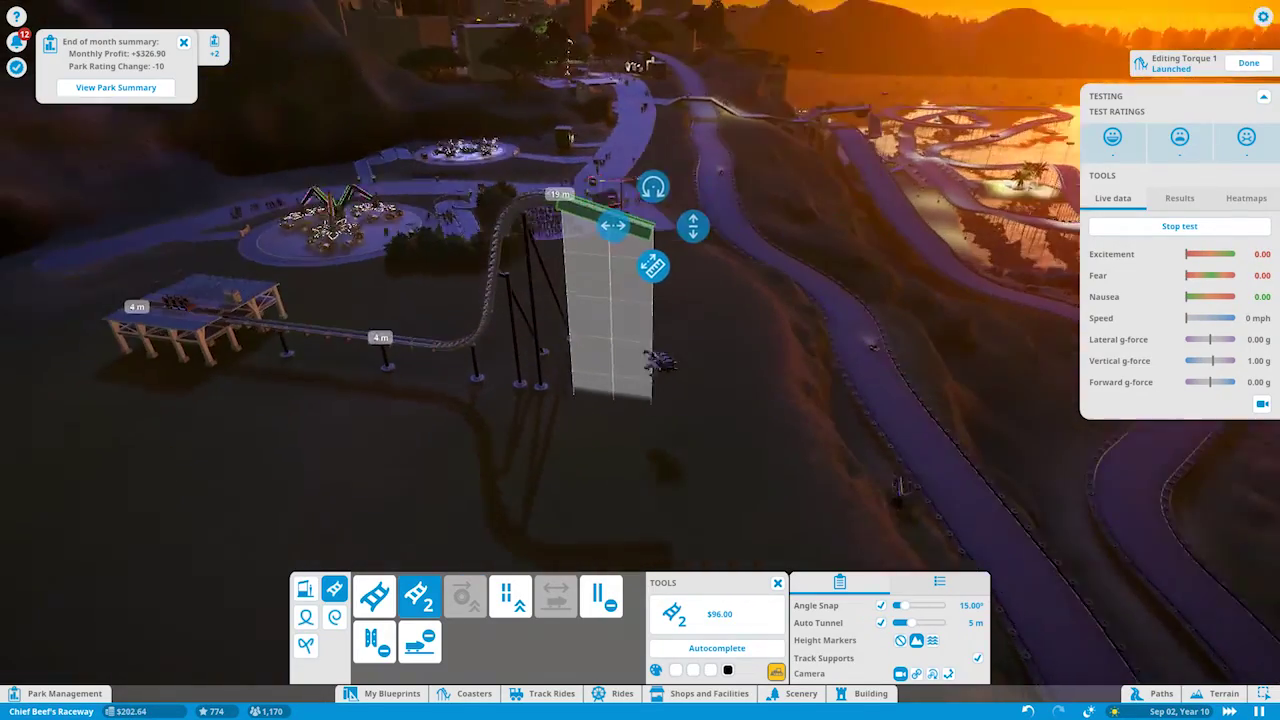
{"action": "key", "text": "q"}
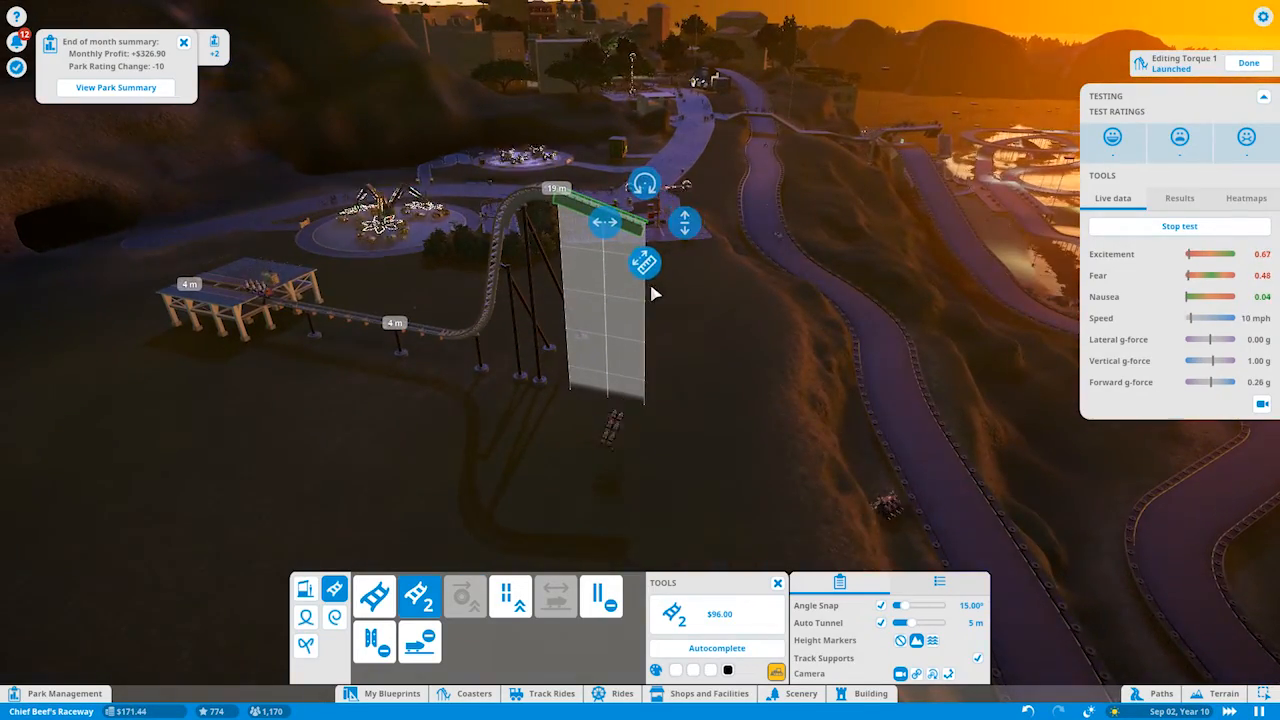
{"action": "left_click_drag", "start_coordinate": [655, 238], "coordinate": [772, 272]}
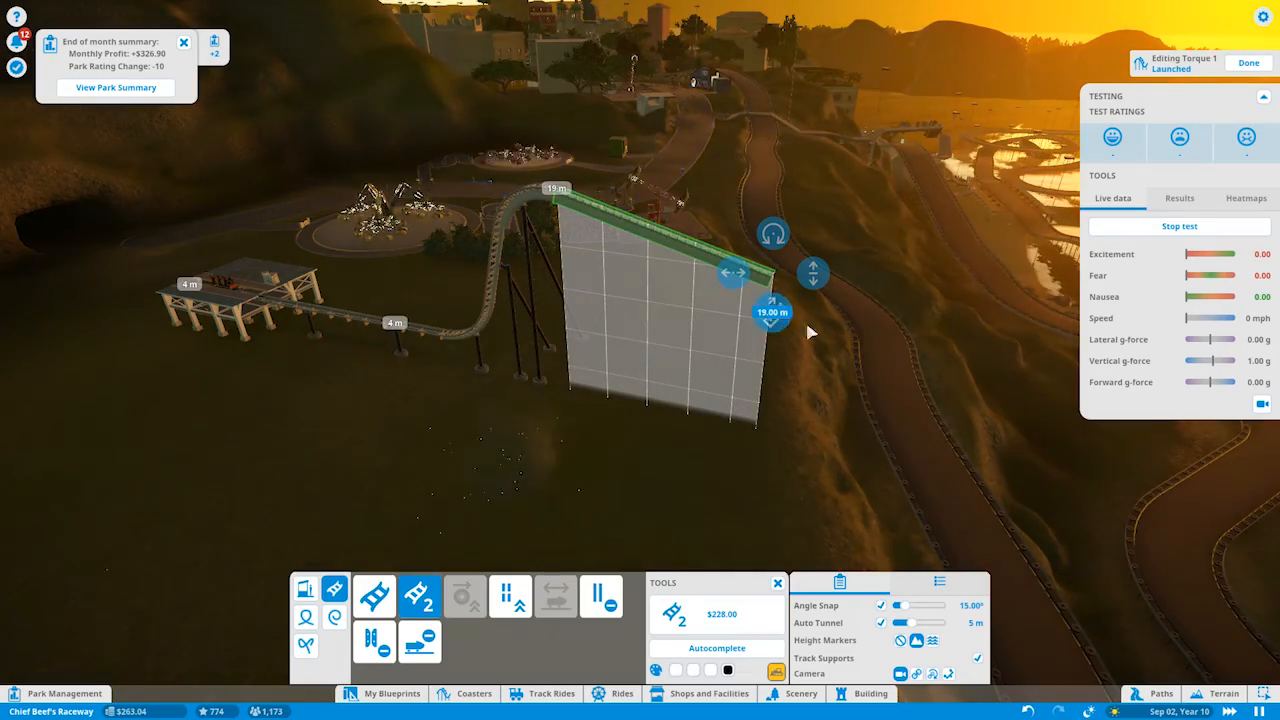
{"action": "left_click_drag", "start_coordinate": [776, 307], "coordinate": [735, 408]}
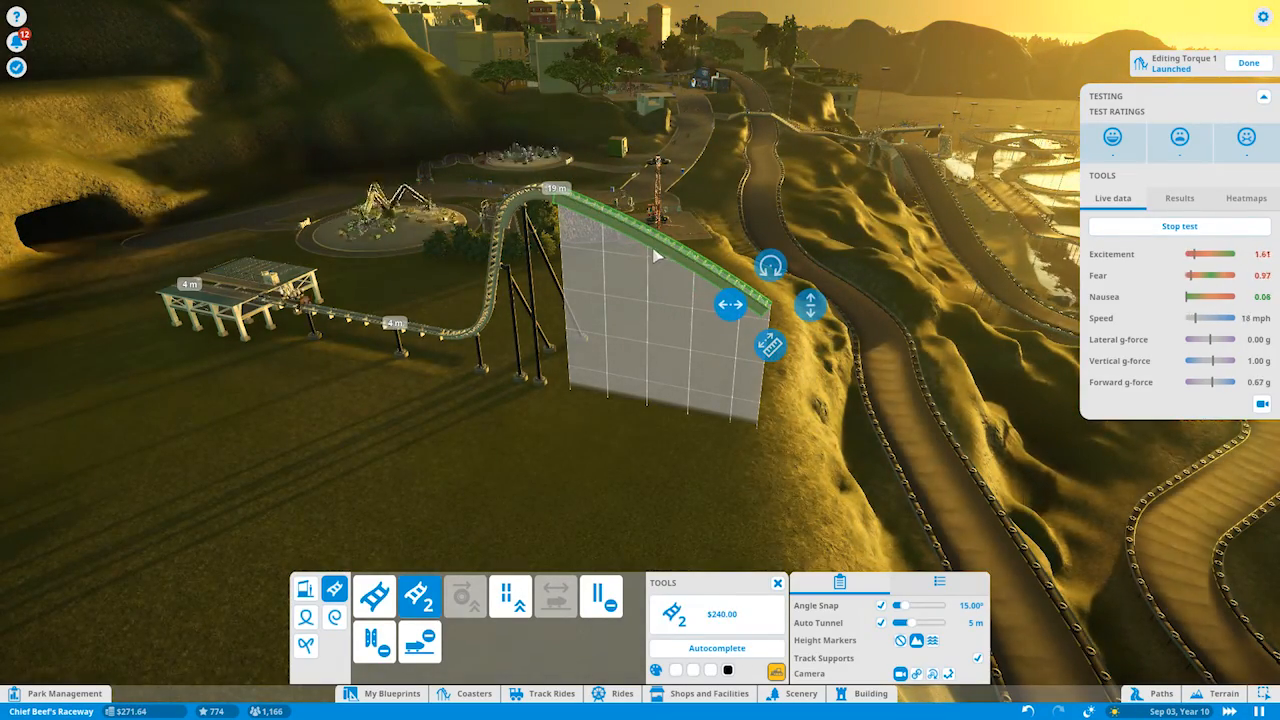
{"action": "left_click", "coordinate": [675, 256]}
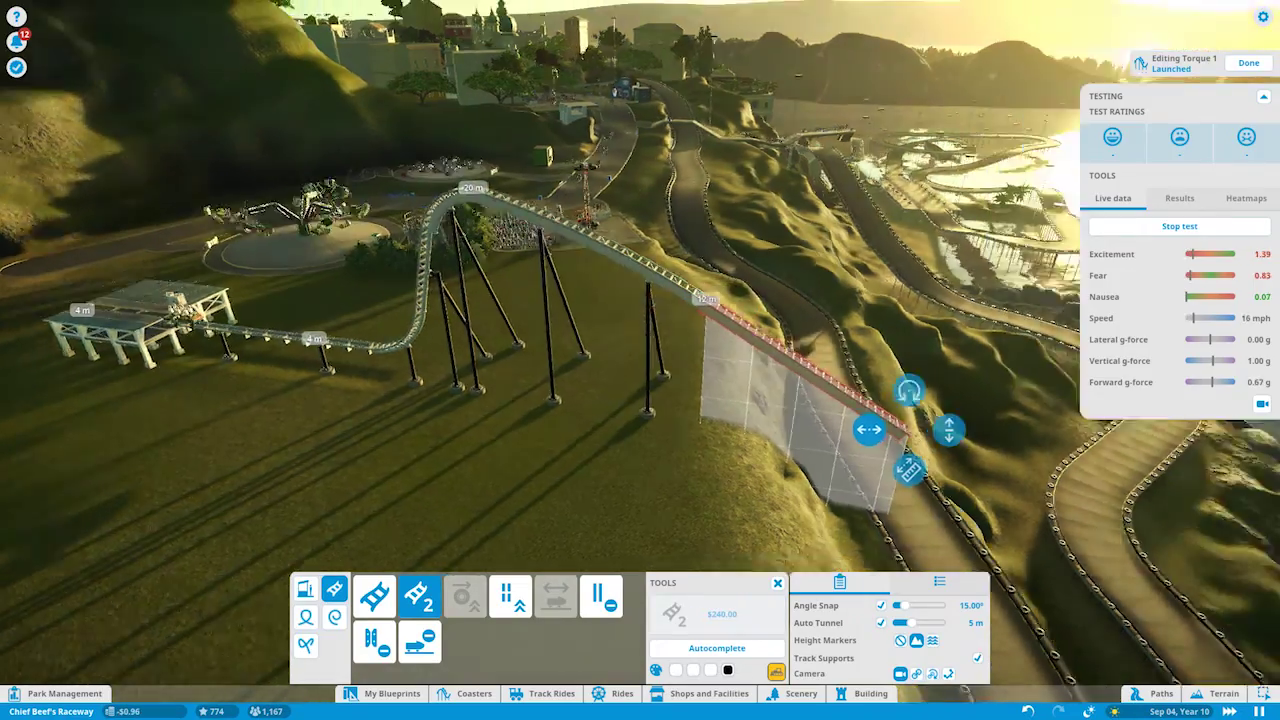
Inspect the vertical drop and bend the next piece into a 90° curve.
{"action": "left_click_drag", "start_coordinate": [655, 410], "coordinate": [560, 405]}
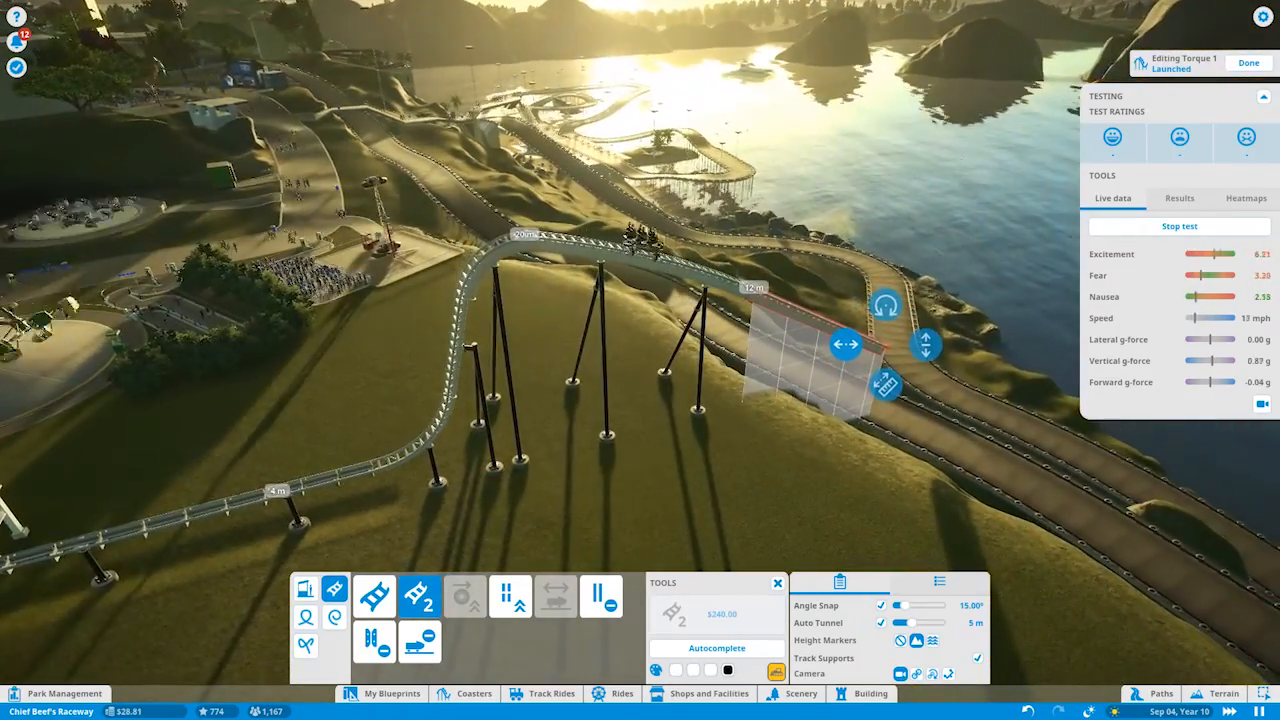
{"action": "left_click_drag", "start_coordinate": [700, 300], "coordinate": [757, 283]}
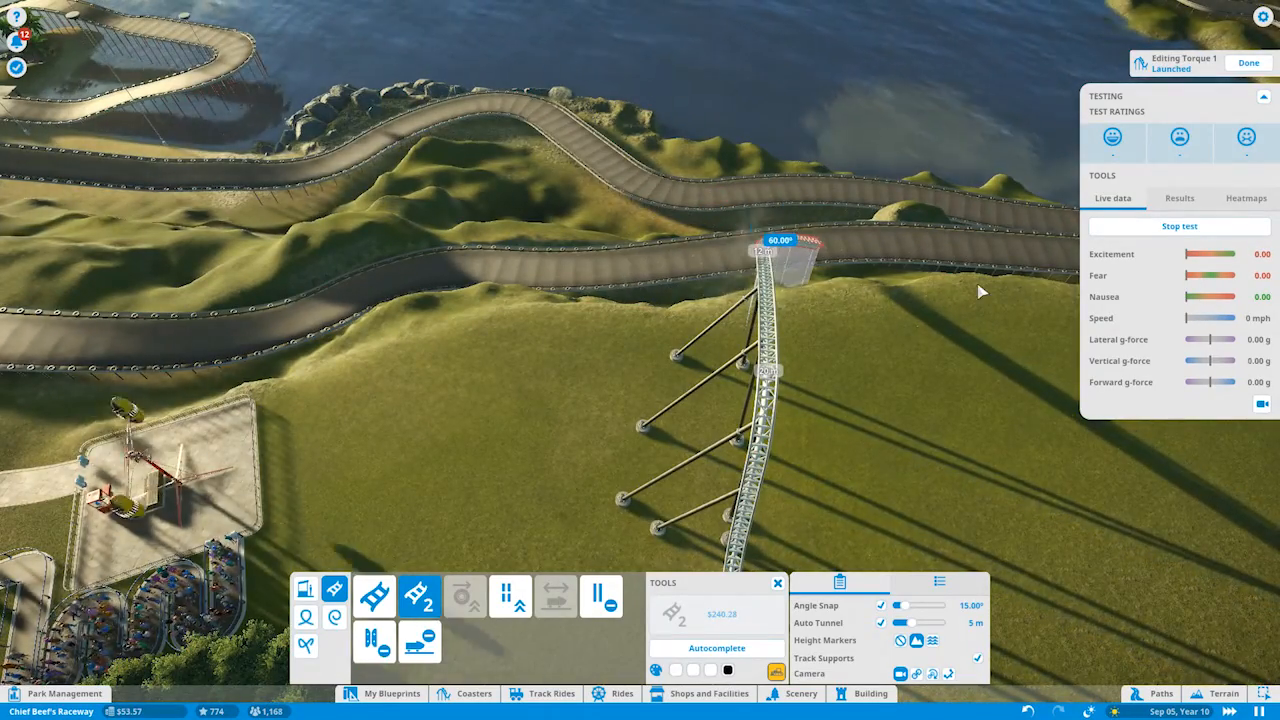
{"action": "key", "text": "e"}
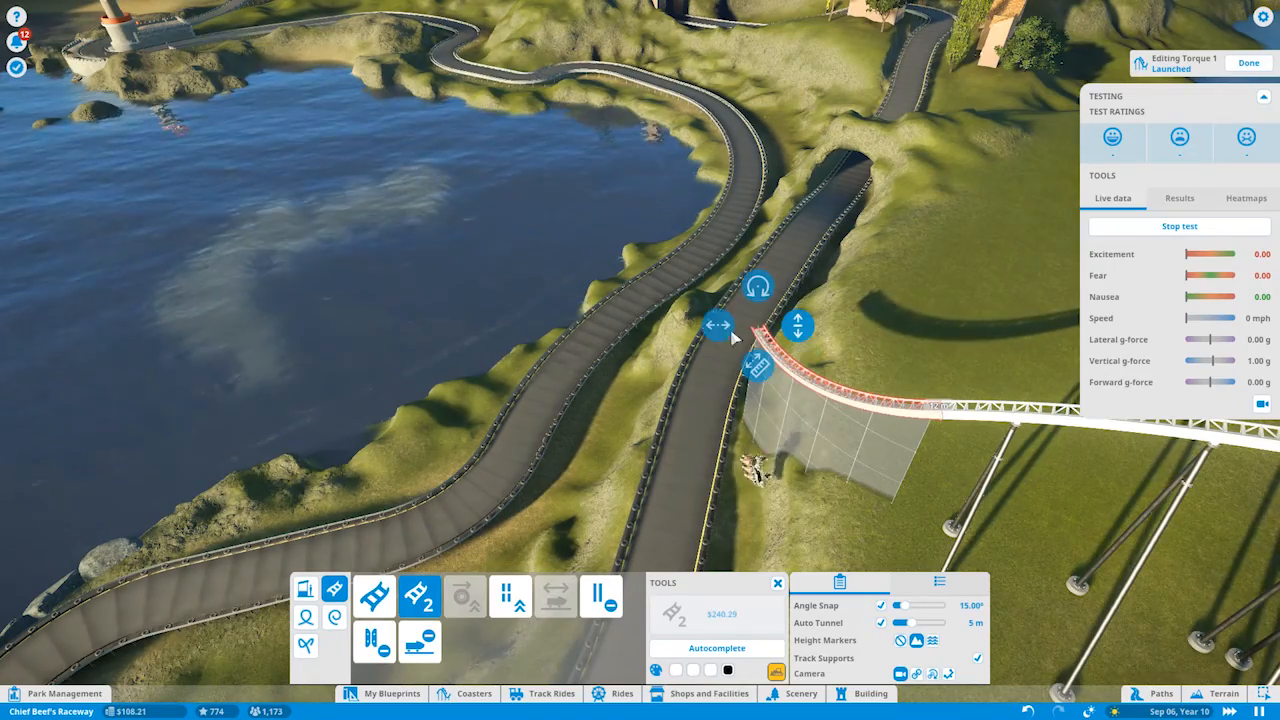
{"action": "key", "text": "e"}
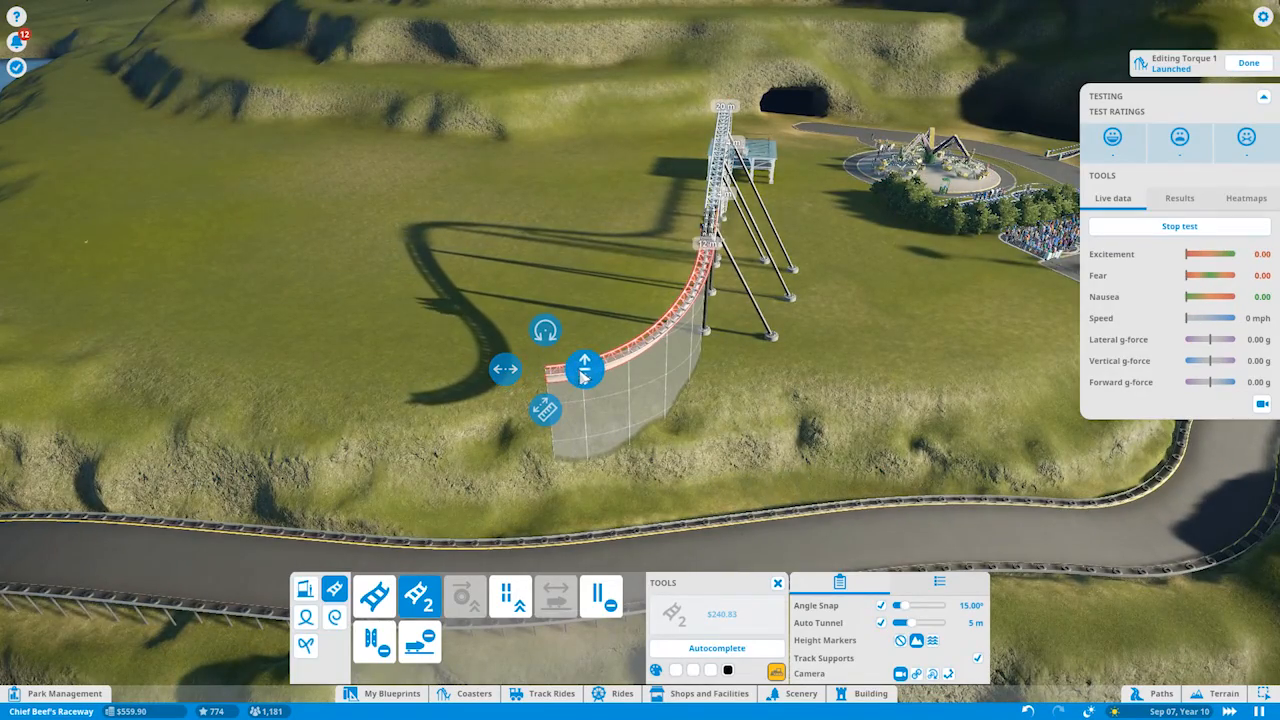
{"action": "left_click_drag", "start_coordinate": [564, 358], "coordinate": [245, 310]}
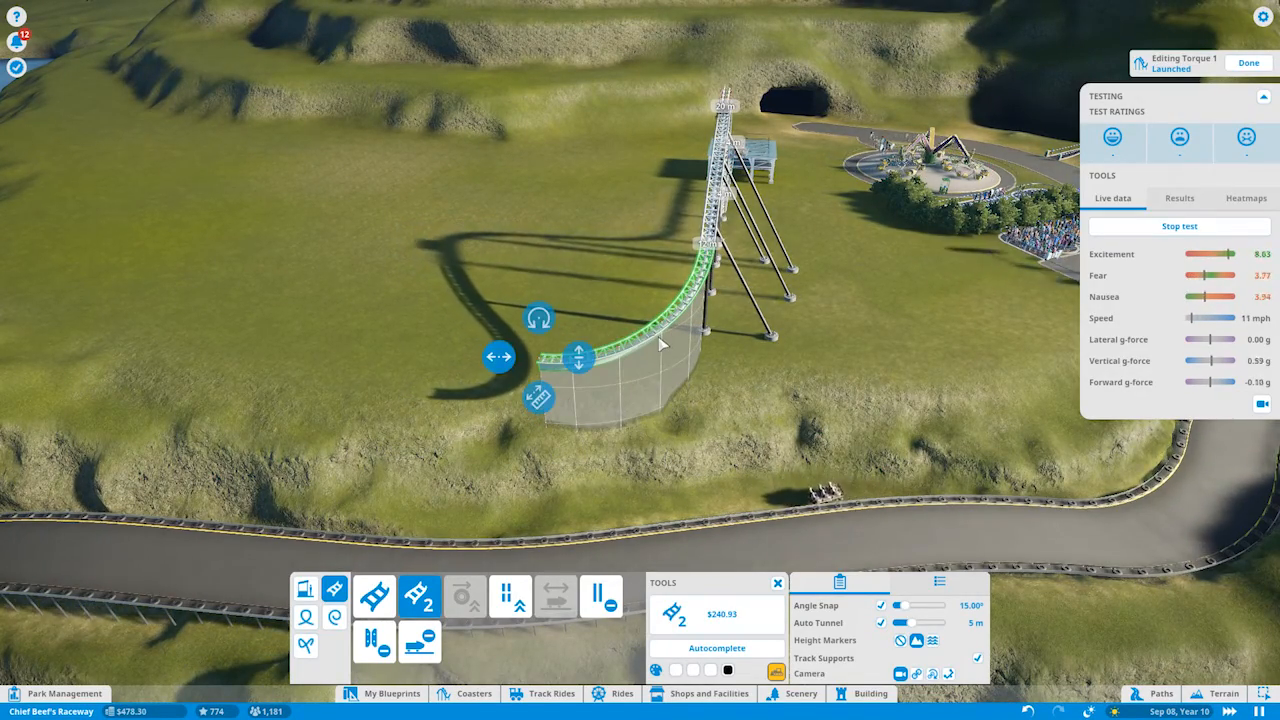
Build the 90° curve at the drop's base and level out the following piece.
{"action": "left_click", "coordinate": [659, 340]}
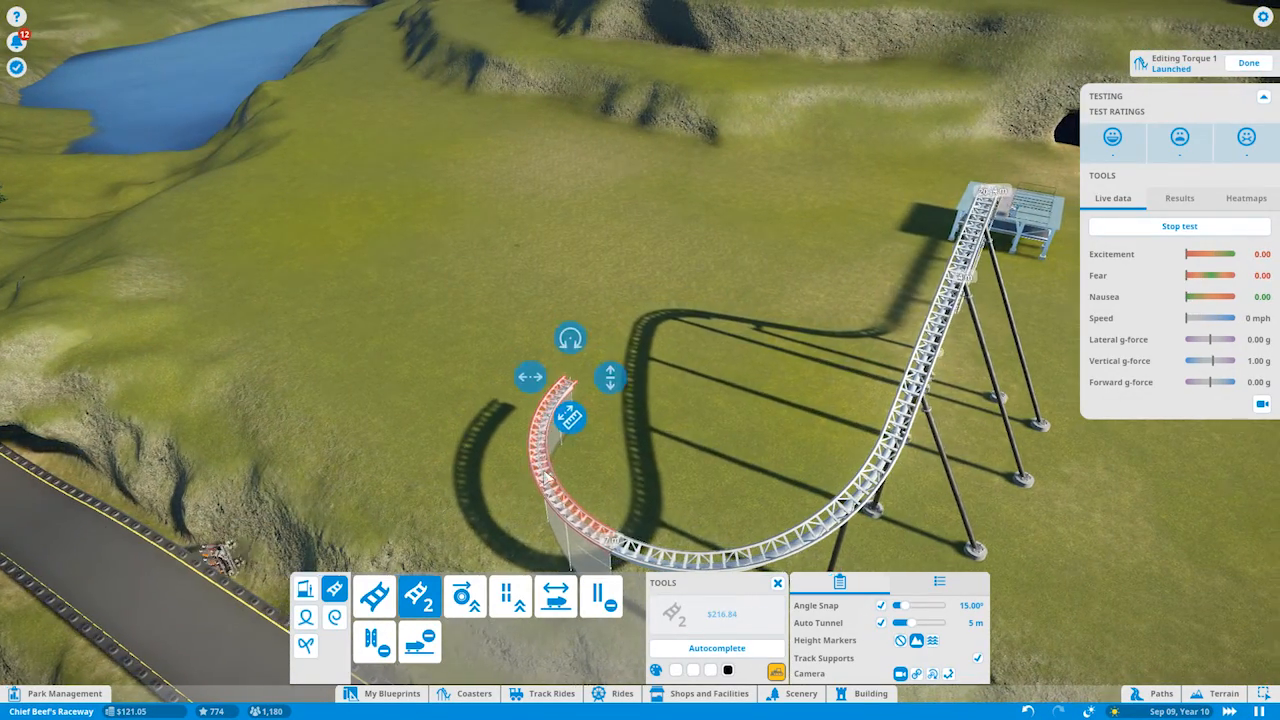
{"action": "mouse_move", "coordinate": [531, 428]}
{"action": "left_mouse_down"}
{"action": "mouse_move", "coordinate": [531, 380]}
{"action": "mouse_move", "coordinate": [575, 407]}
{"action": "left_mouse_up"}
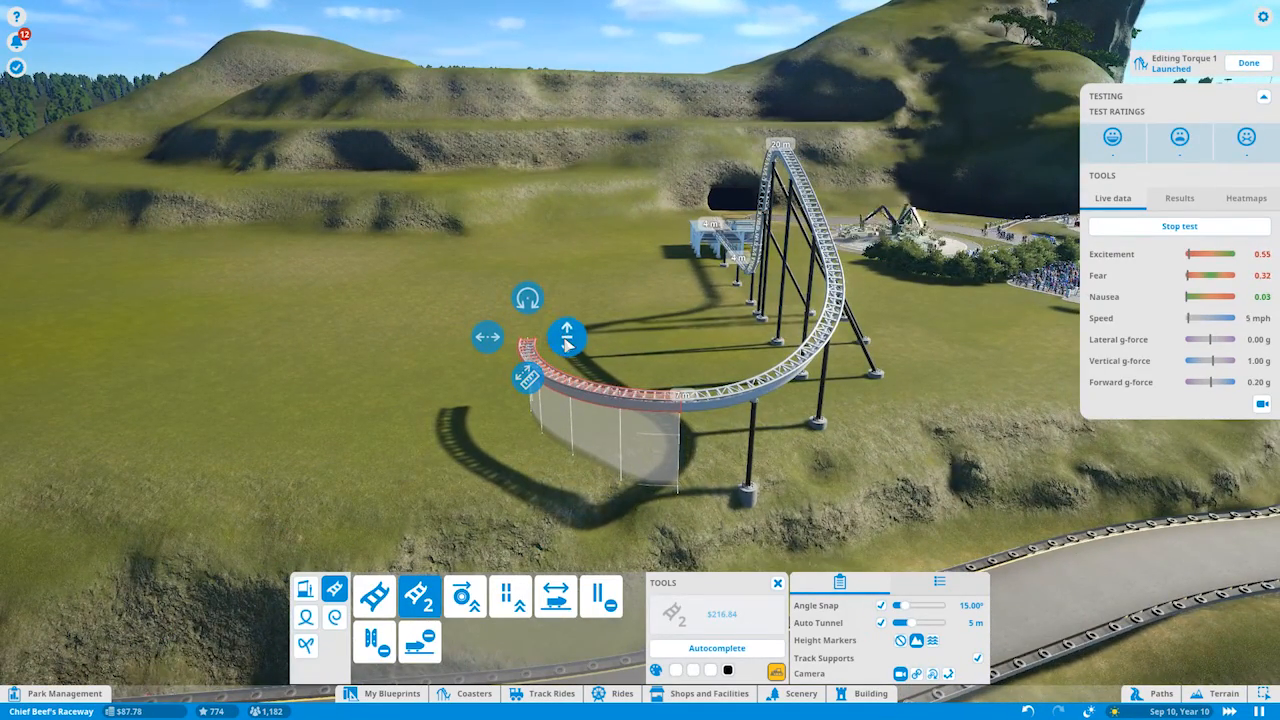
{"action": "left_click_drag", "start_coordinate": [567, 342], "coordinate": [603, 455]}
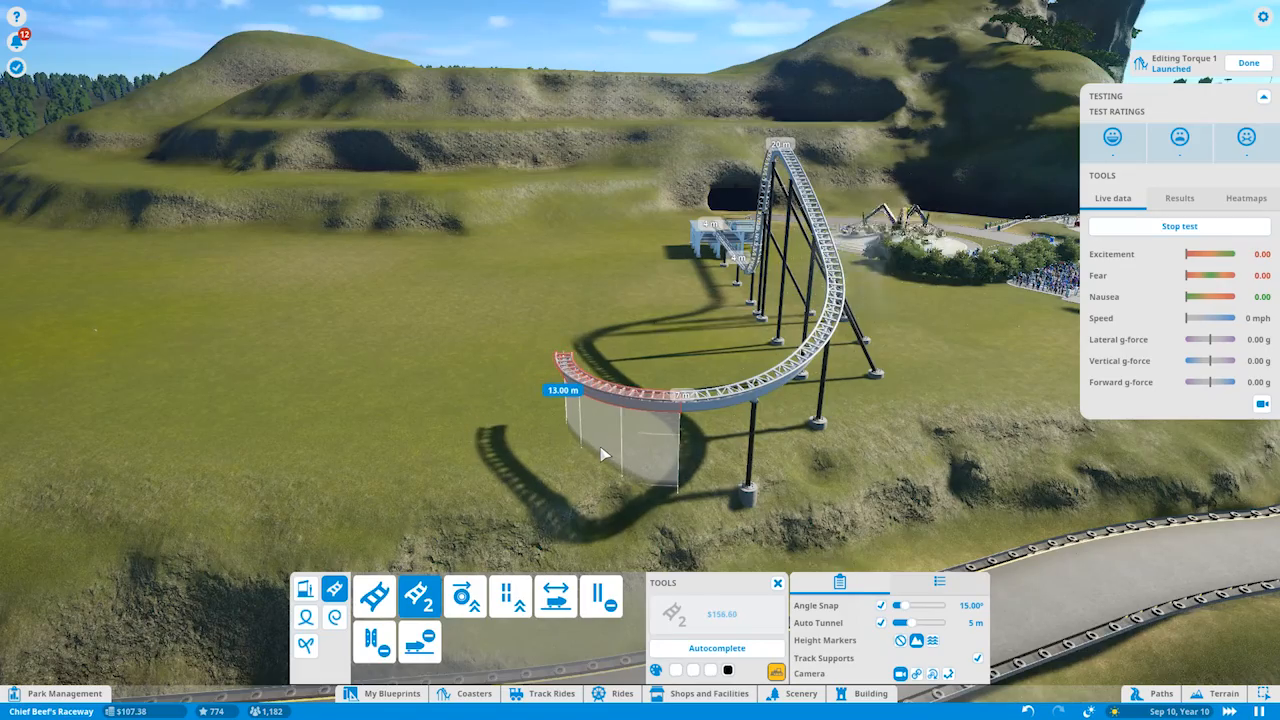
{"action": "key", "text": "q"}
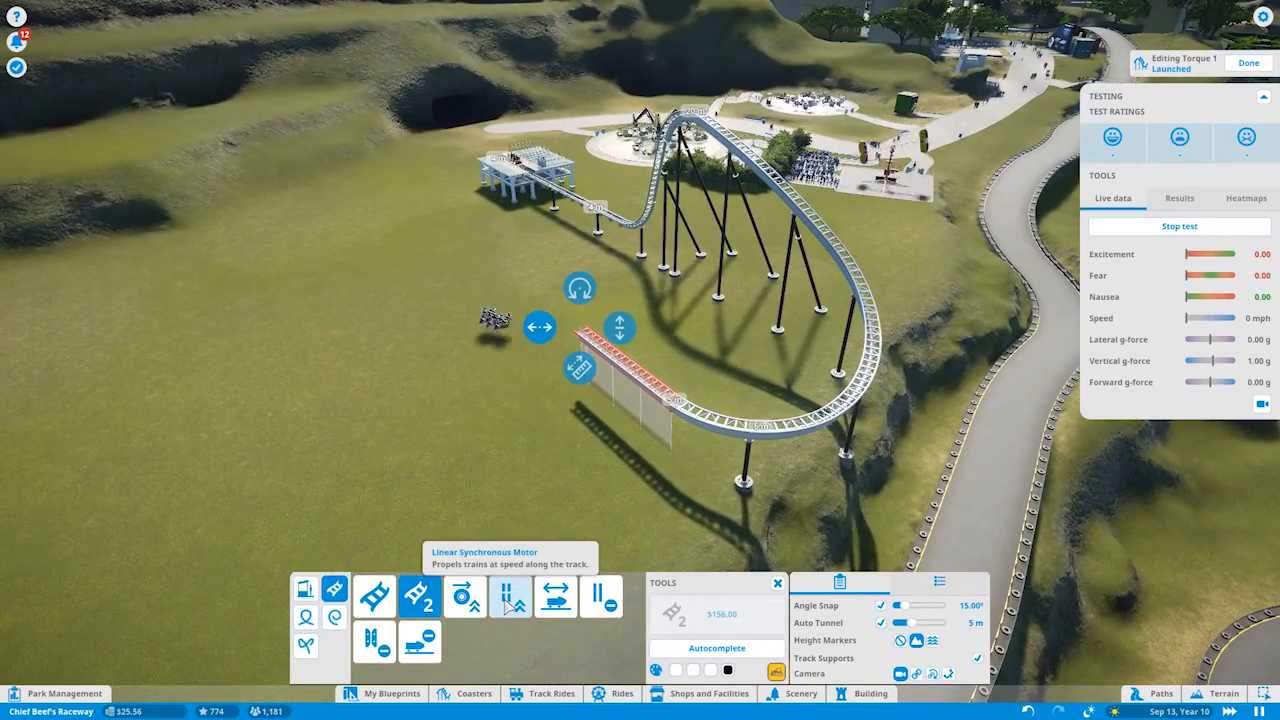
Preview a shortened Linear Synchronous Motor launch piece while watching the test train.
{"action": "left_click", "coordinate": [512, 603]}
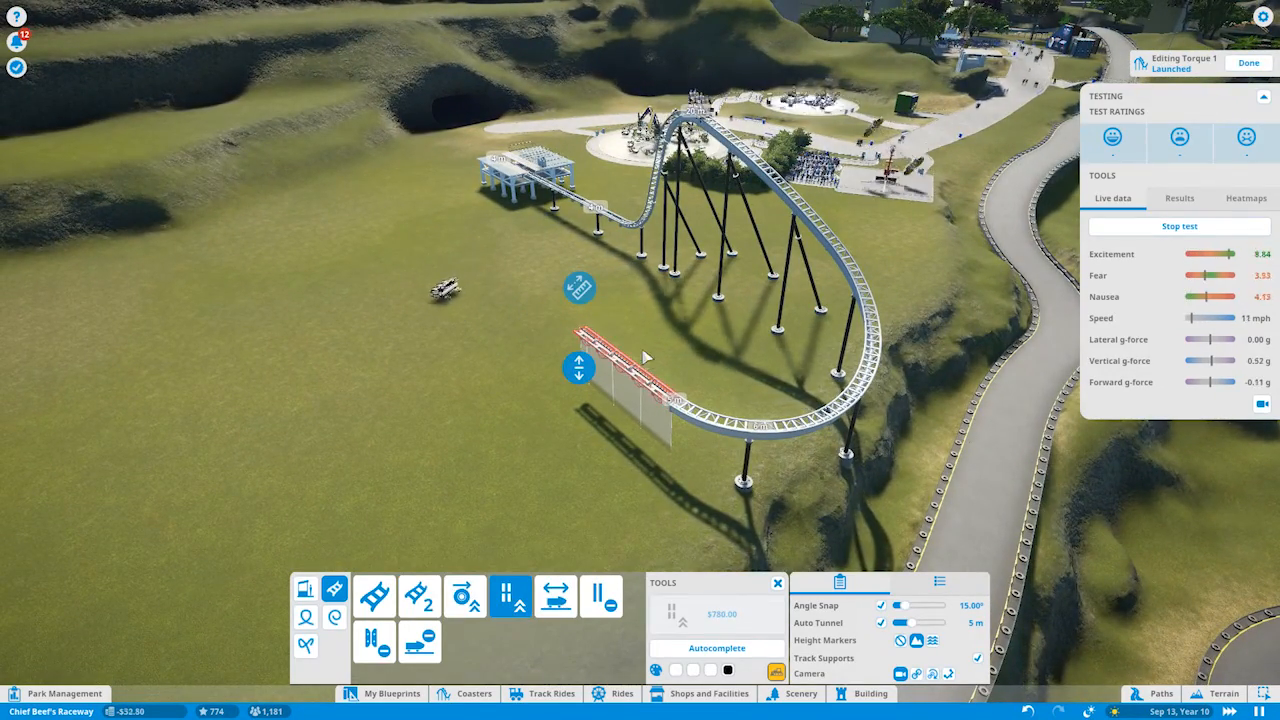
{"action": "scroll", "coordinate": [691, 380], "scroll_direction": "up", "scroll_amount": 5}
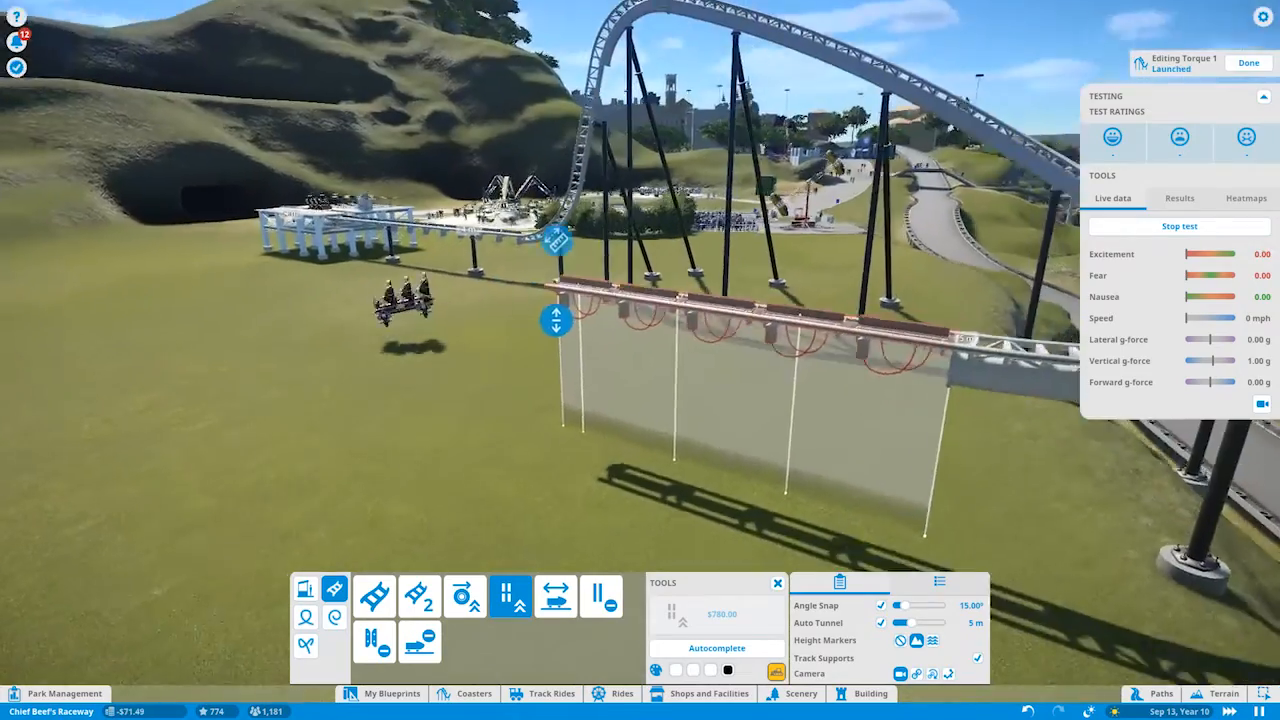
{"action": "mouse_move", "coordinate": [514, 257]}
{"action": "left_mouse_down"}
{"action": "mouse_move", "coordinate": [875, 319]}
{"action": "mouse_move", "coordinate": [622, 327]}
{"action": "left_mouse_up"}
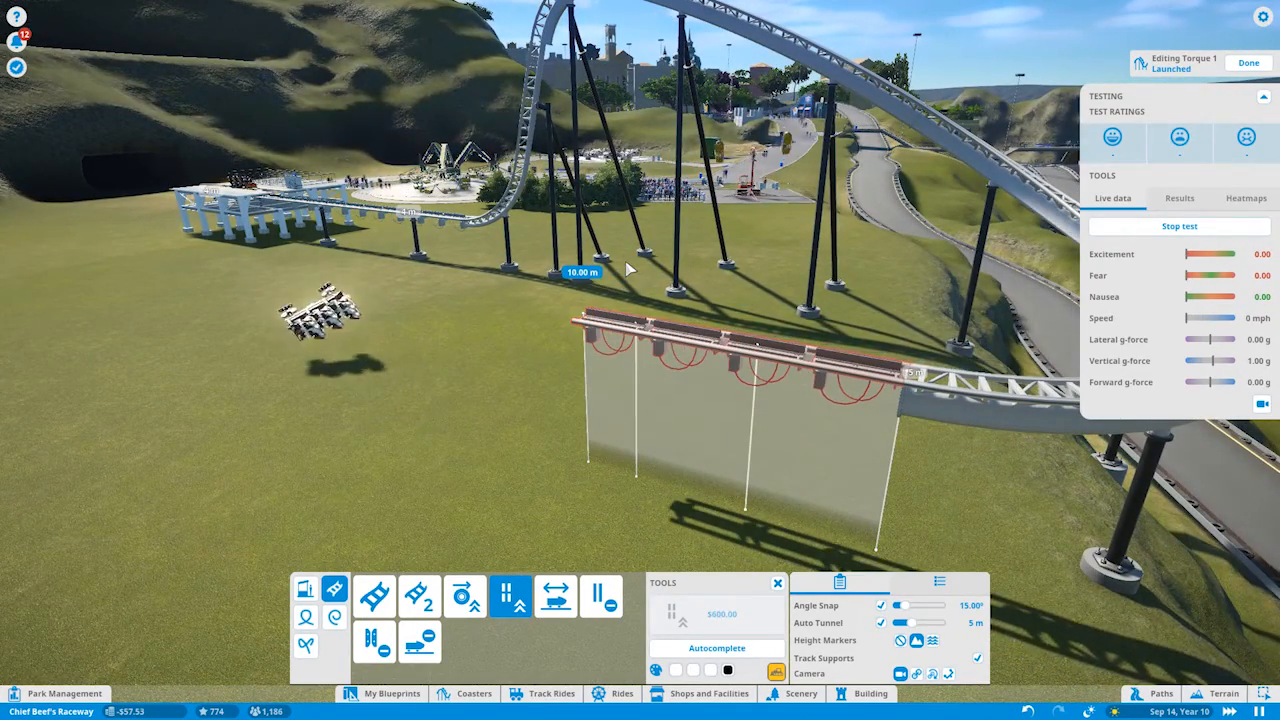
{"action": "key", "text": "e"}
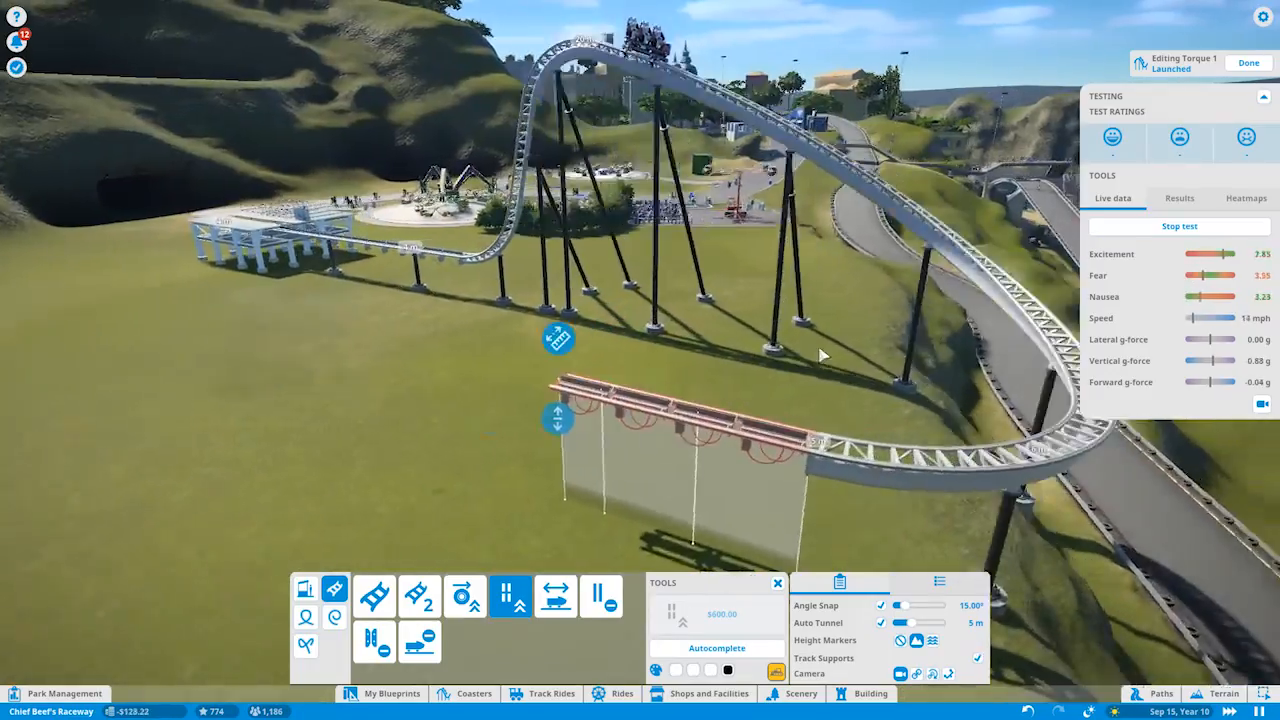
{"action": "key", "text": "e"}
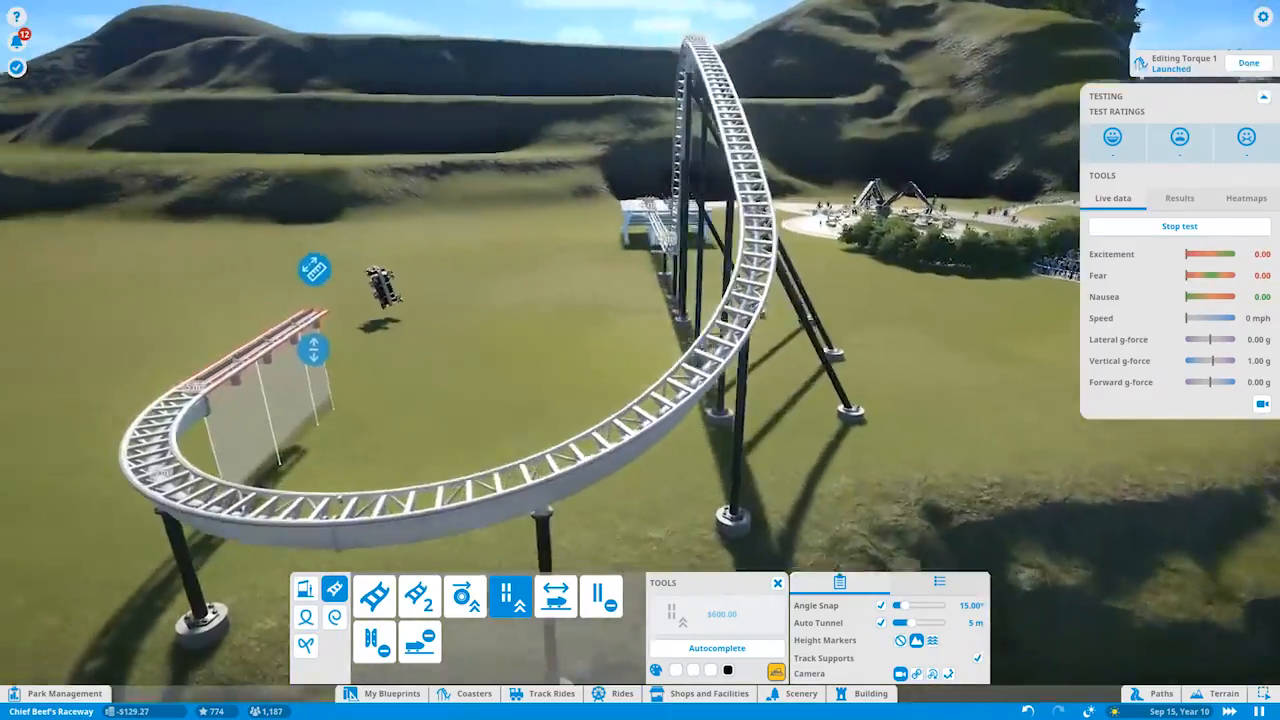
{"action": "key", "text": "e"}
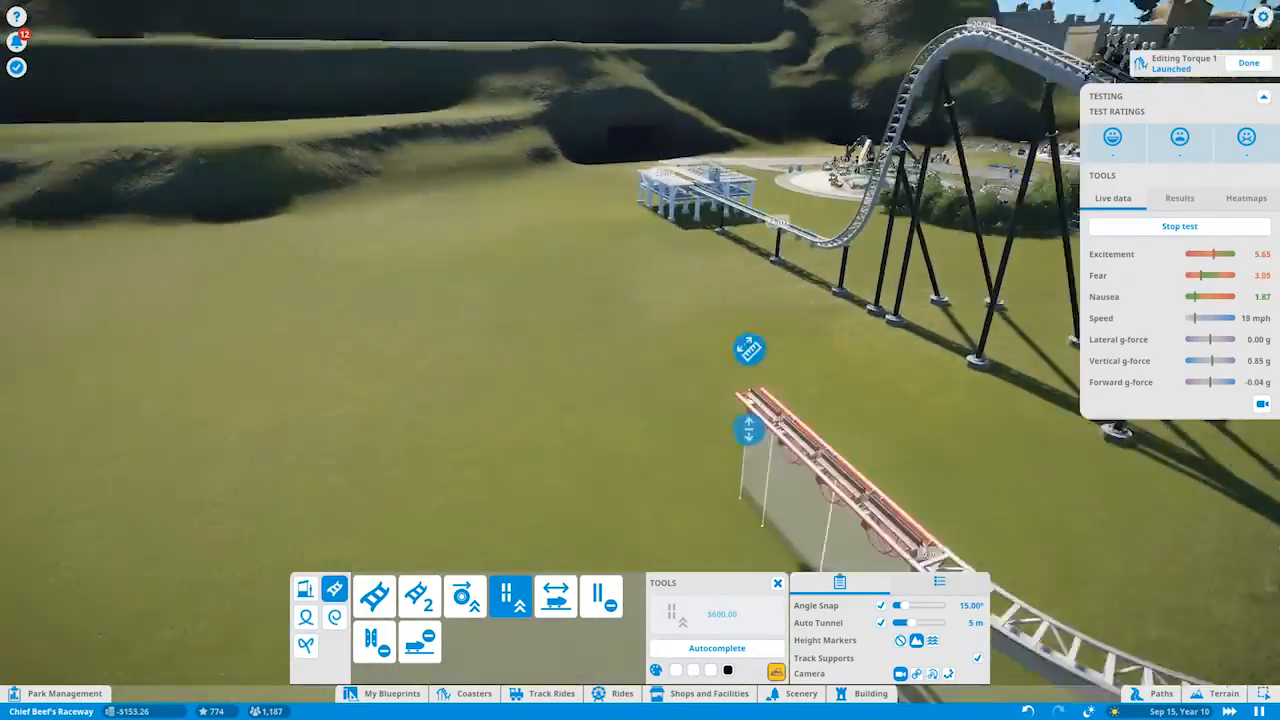
{"action": "key", "text": "e"}
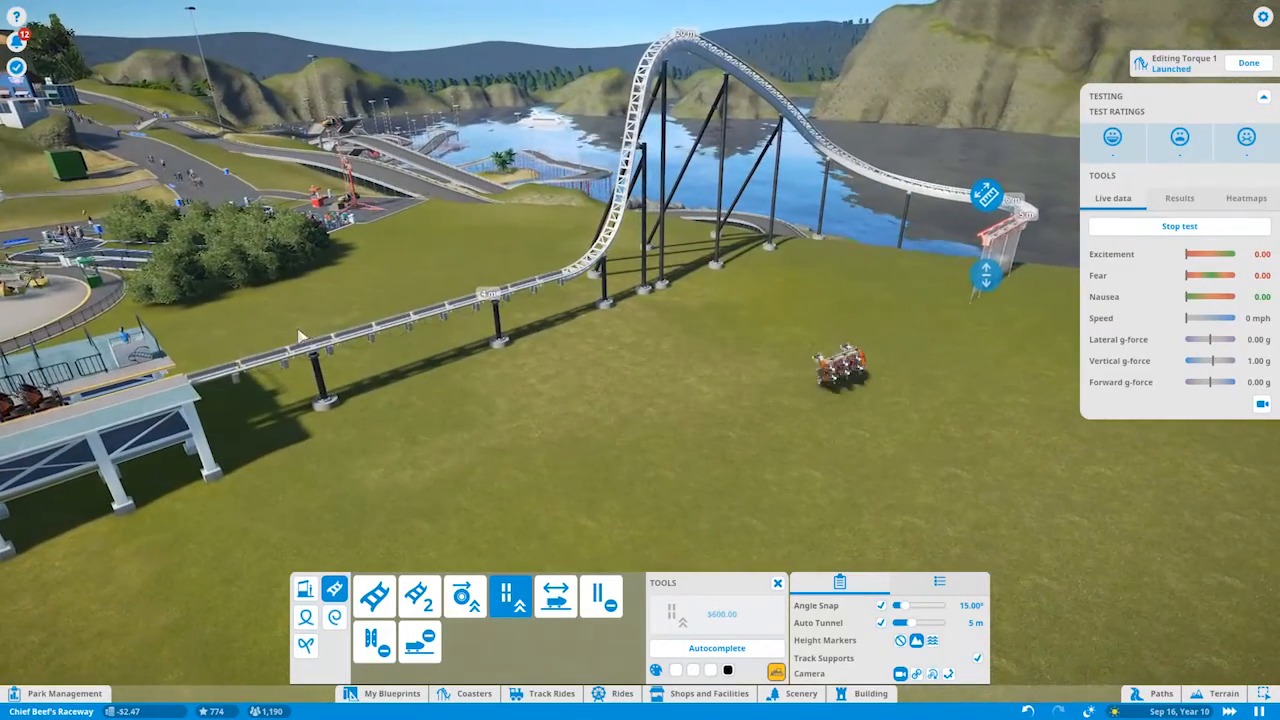
Visualize the Excitement, Fear and Nausea heatmaps in turn, then set Visualize back to NONE.
{"action": "left_click", "coordinate": [1245, 199]}
{"action": "left_click", "coordinate": [1190, 271]}
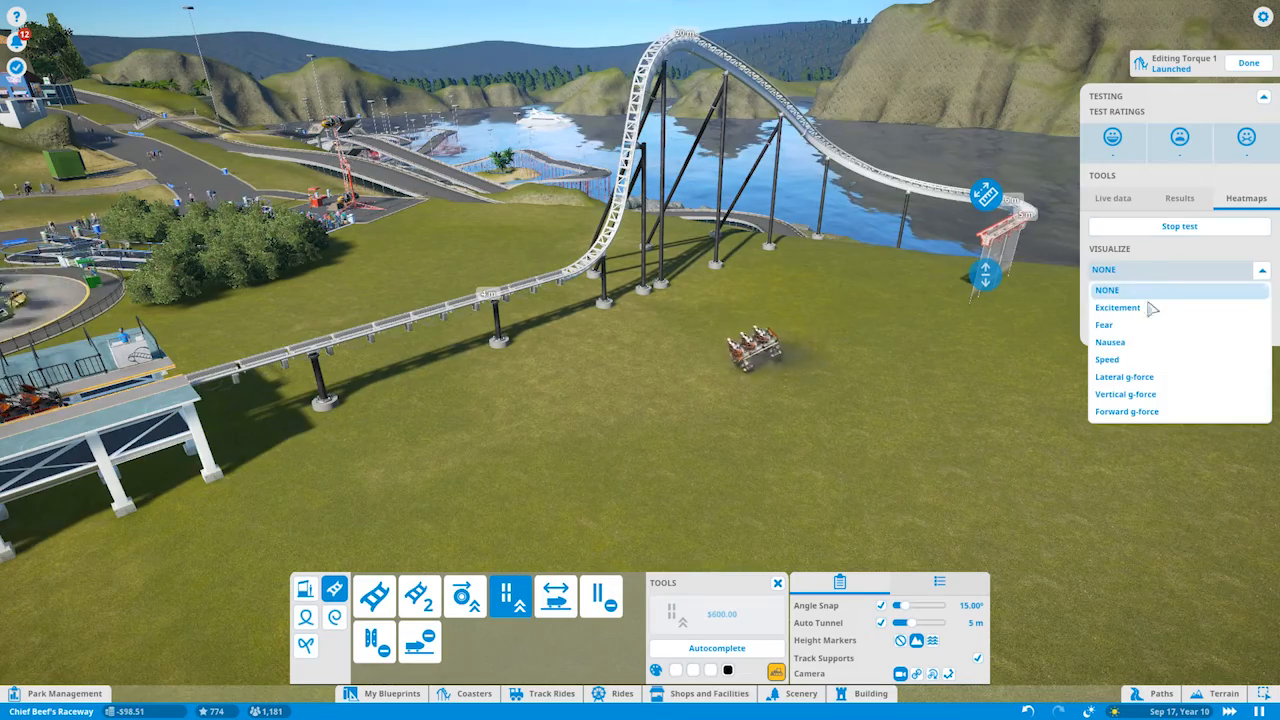
{"action": "left_click", "coordinate": [1151, 307]}
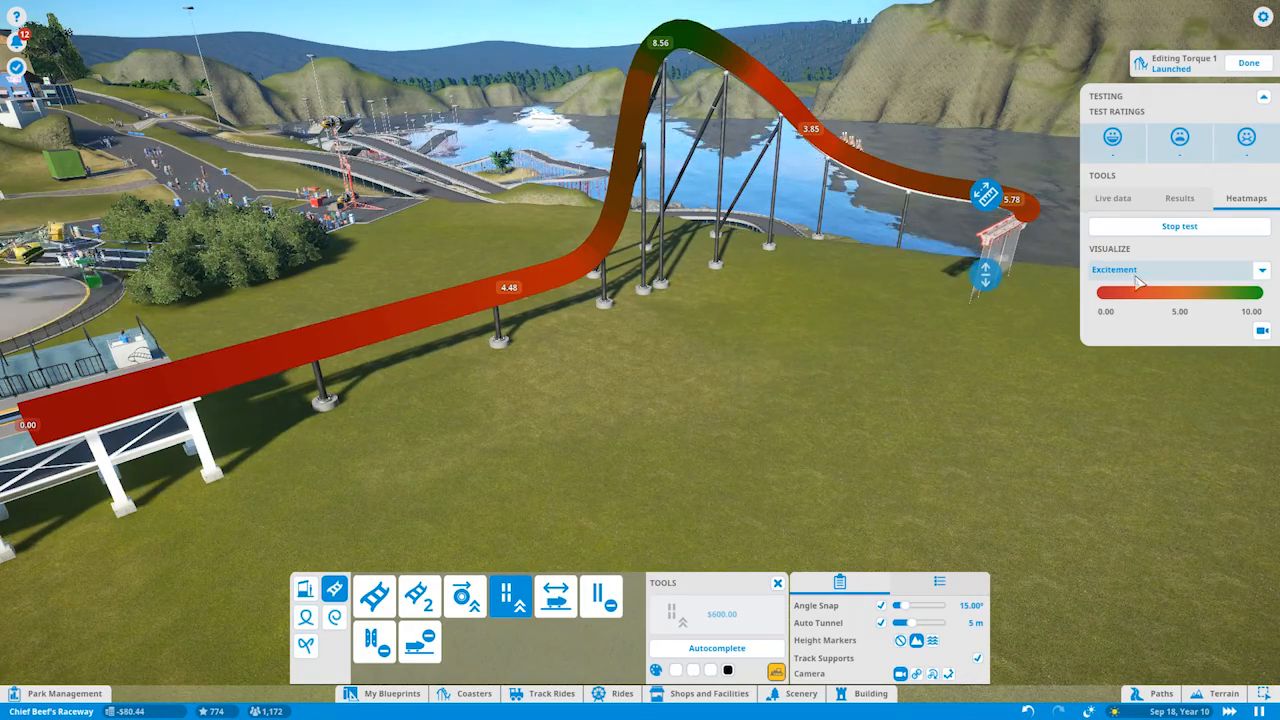
{"action": "left_click", "coordinate": [1190, 270]}
{"action": "left_click", "coordinate": [1137, 336]}
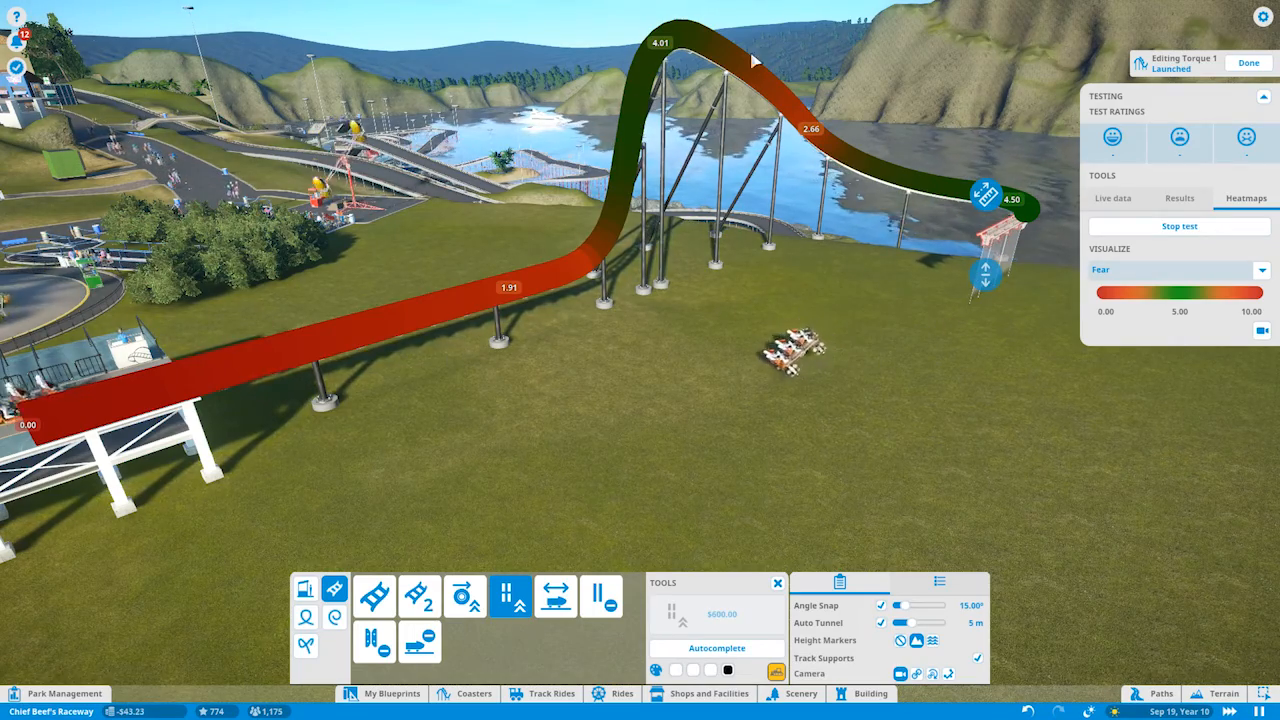
{"action": "left_click", "coordinate": [1166, 271]}
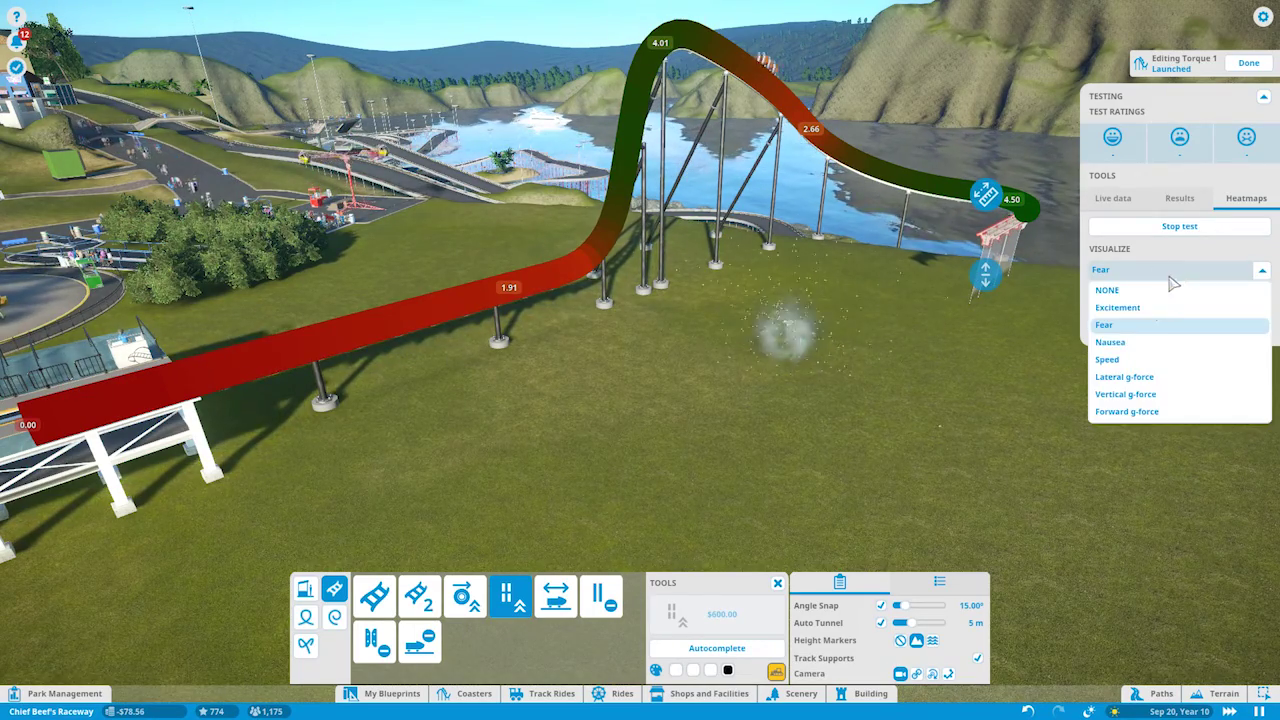
{"action": "left_click", "coordinate": [1132, 340]}
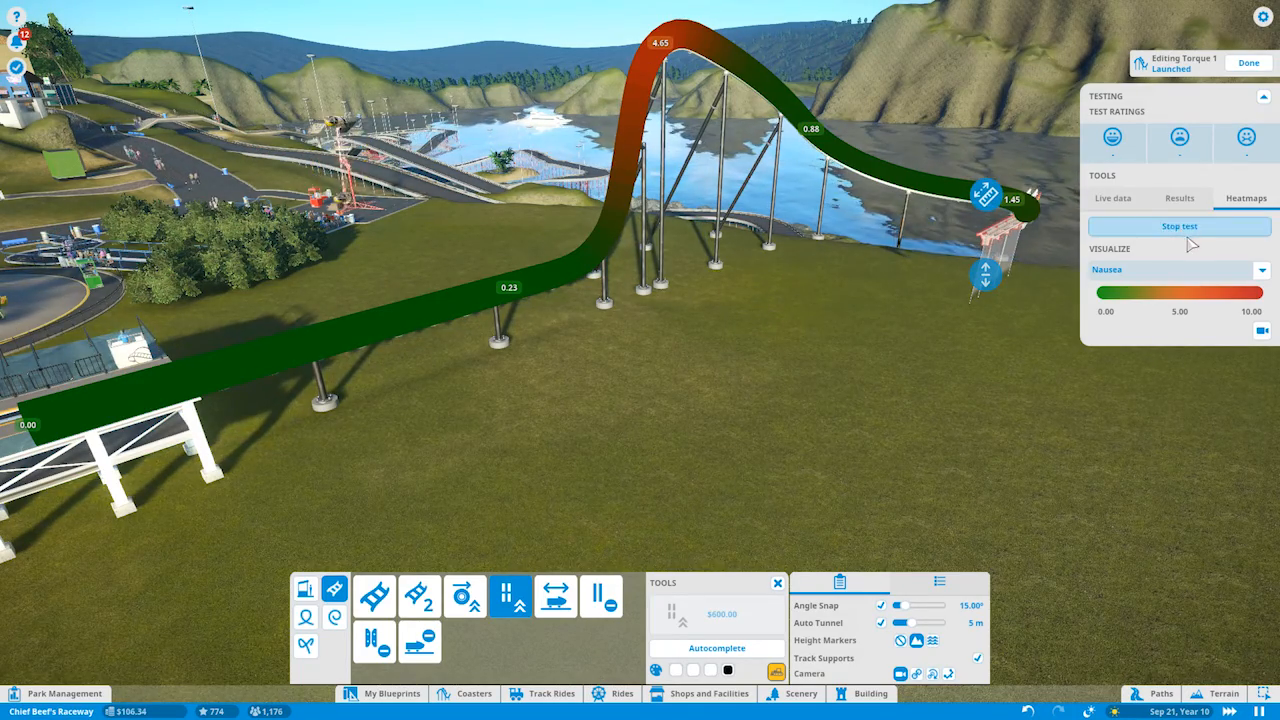
{"action": "left_click", "coordinate": [1180, 269]}
{"action": "left_click", "coordinate": [1140, 288]}
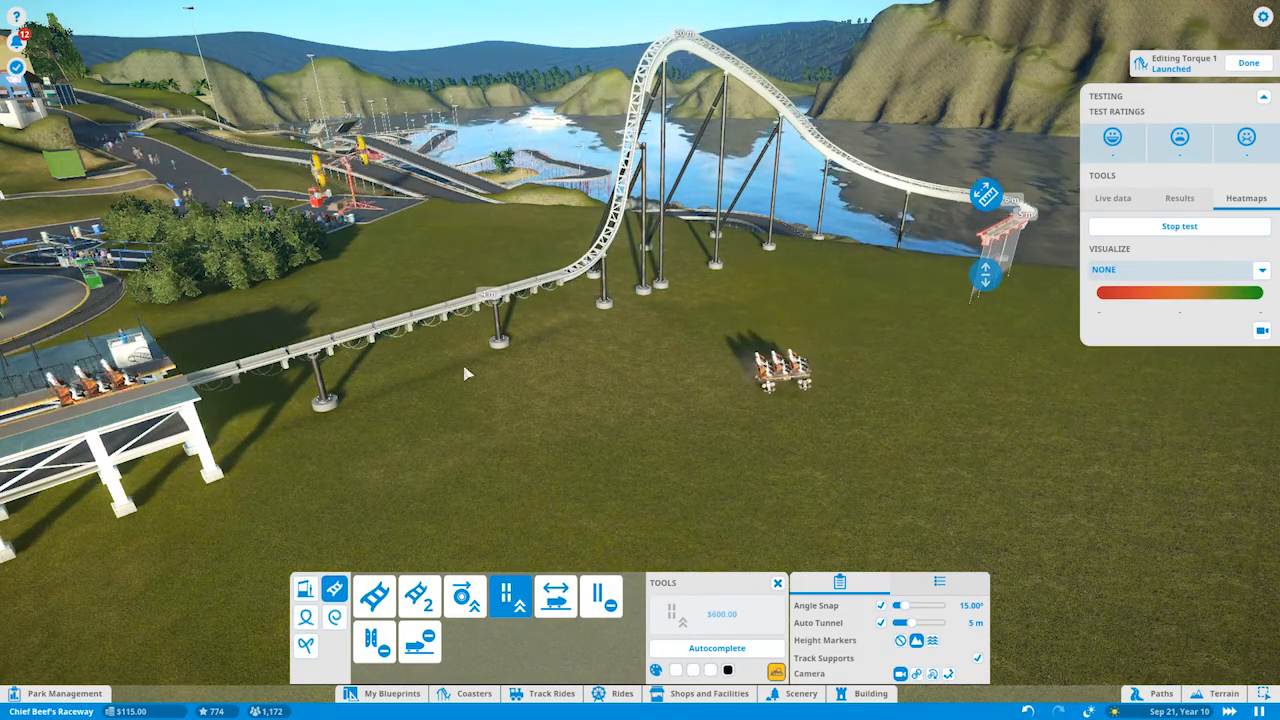
{"action": "left_click_drag", "start_coordinate": [465, 374], "coordinate": [640, 330]}
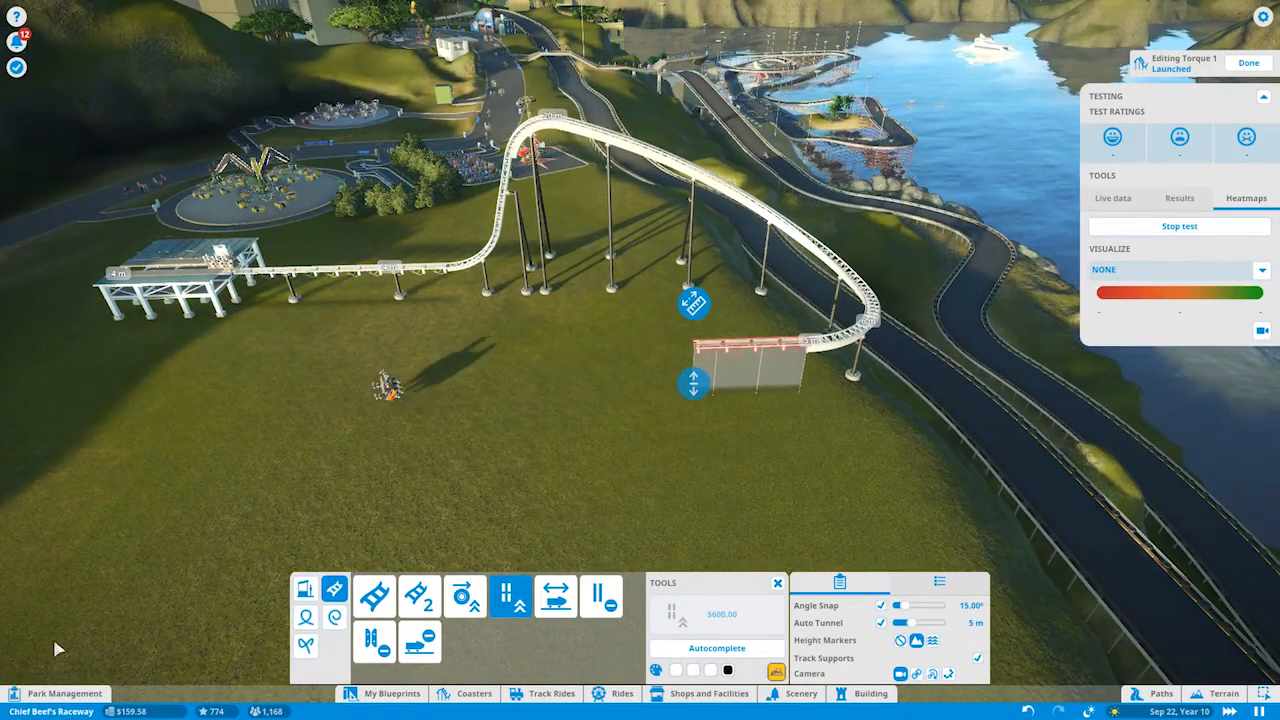
{"action": "mouse_move", "coordinate": [714, 409]}
{"action": "left_mouse_down"}
{"action": "mouse_move", "coordinate": [700, 380]}
{"action": "mouse_move", "coordinate": [640, 360]}
{"action": "mouse_move", "coordinate": [775, 294]}
{"action": "left_mouse_up"}
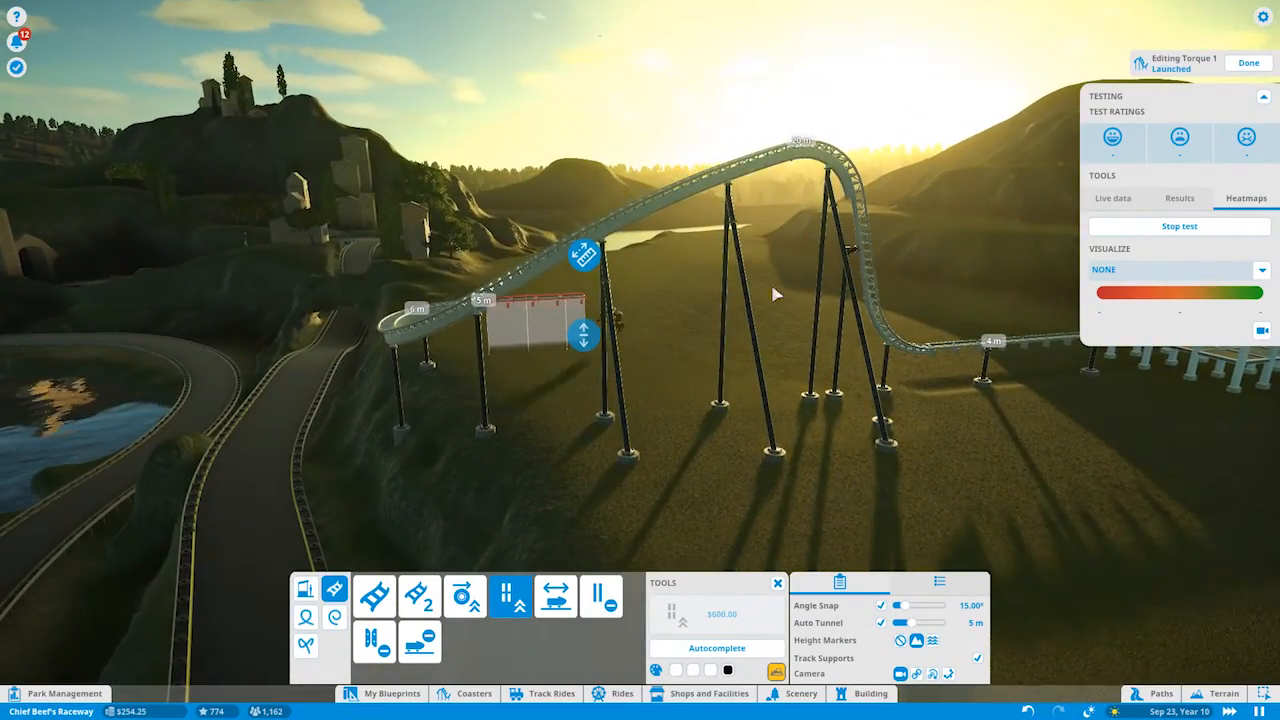
{"action": "left_click", "coordinate": [470, 305]}
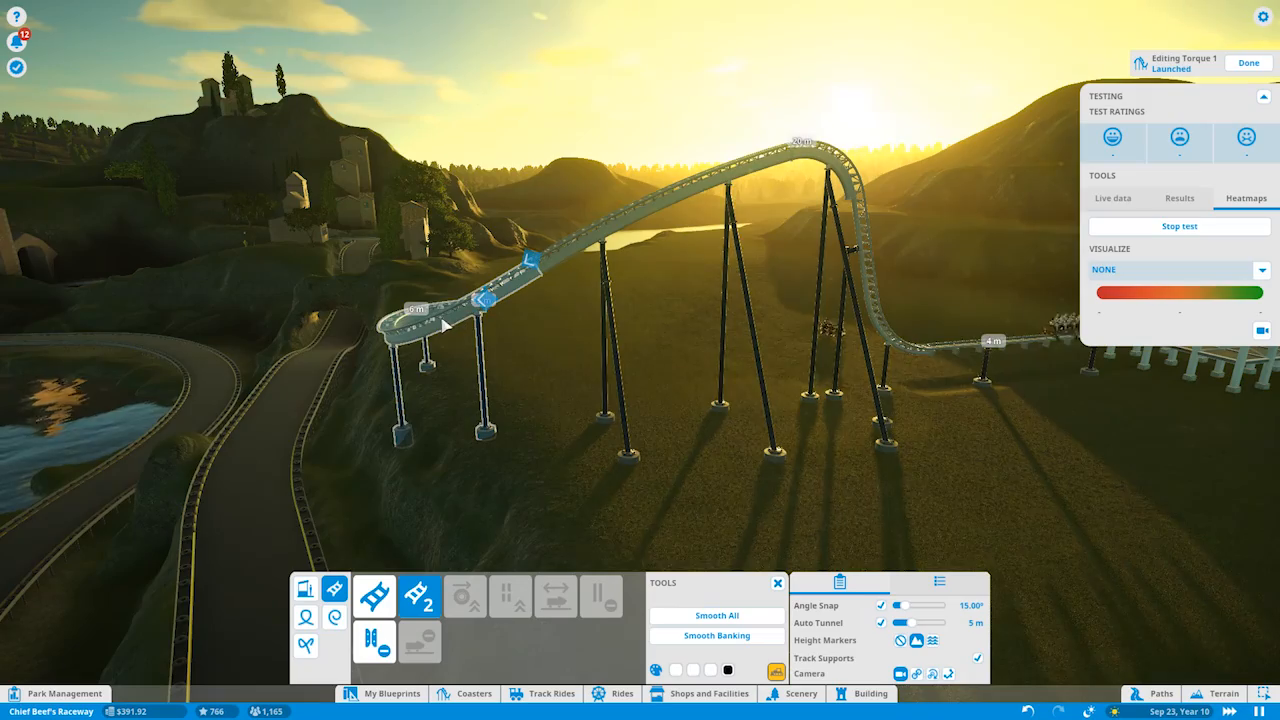
{"action": "left_click_drag", "start_coordinate": [529, 381], "coordinate": [663, 382]}
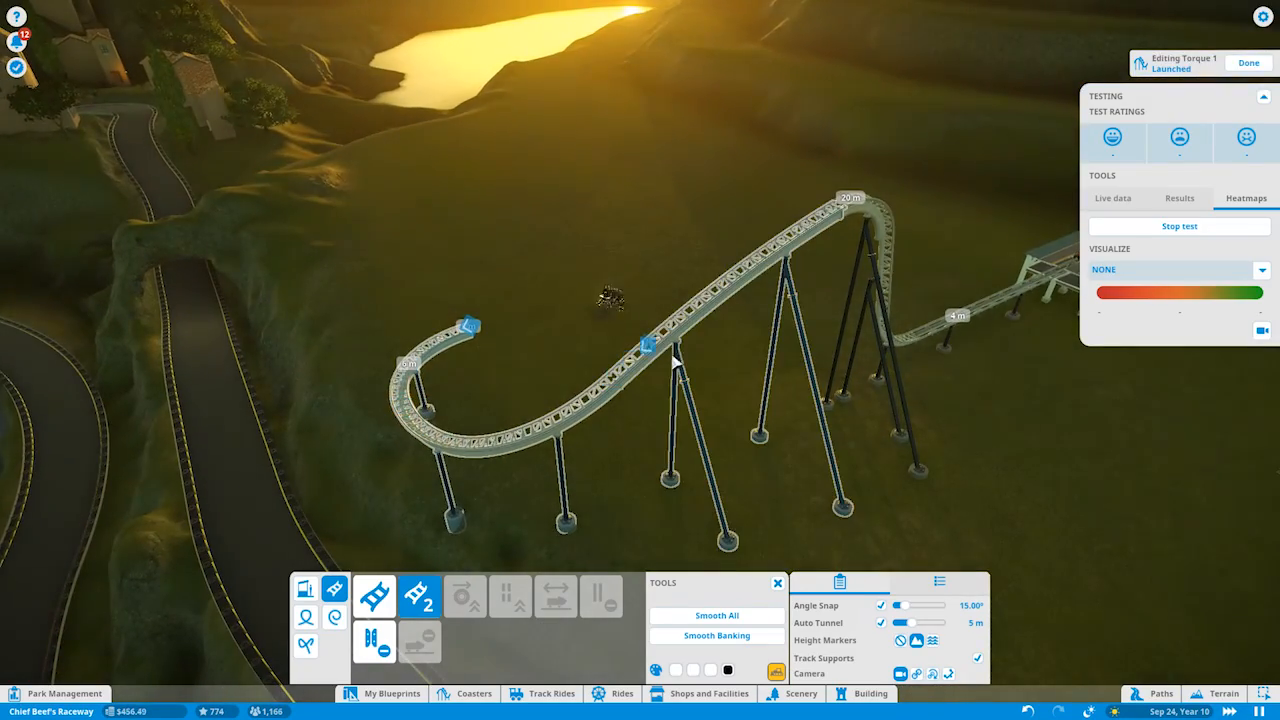
{"action": "left_click_drag", "start_coordinate": [520, 568], "coordinate": [569, 509]}
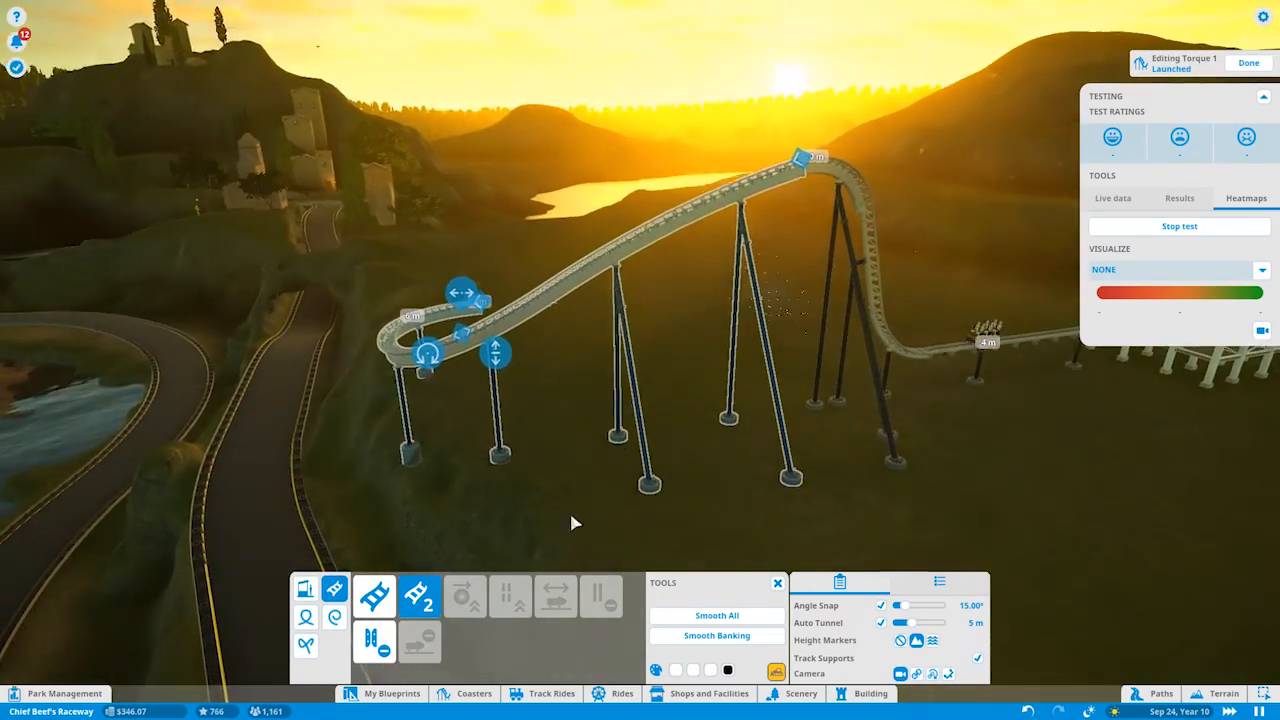
{"action": "left_click", "coordinate": [740, 621]}
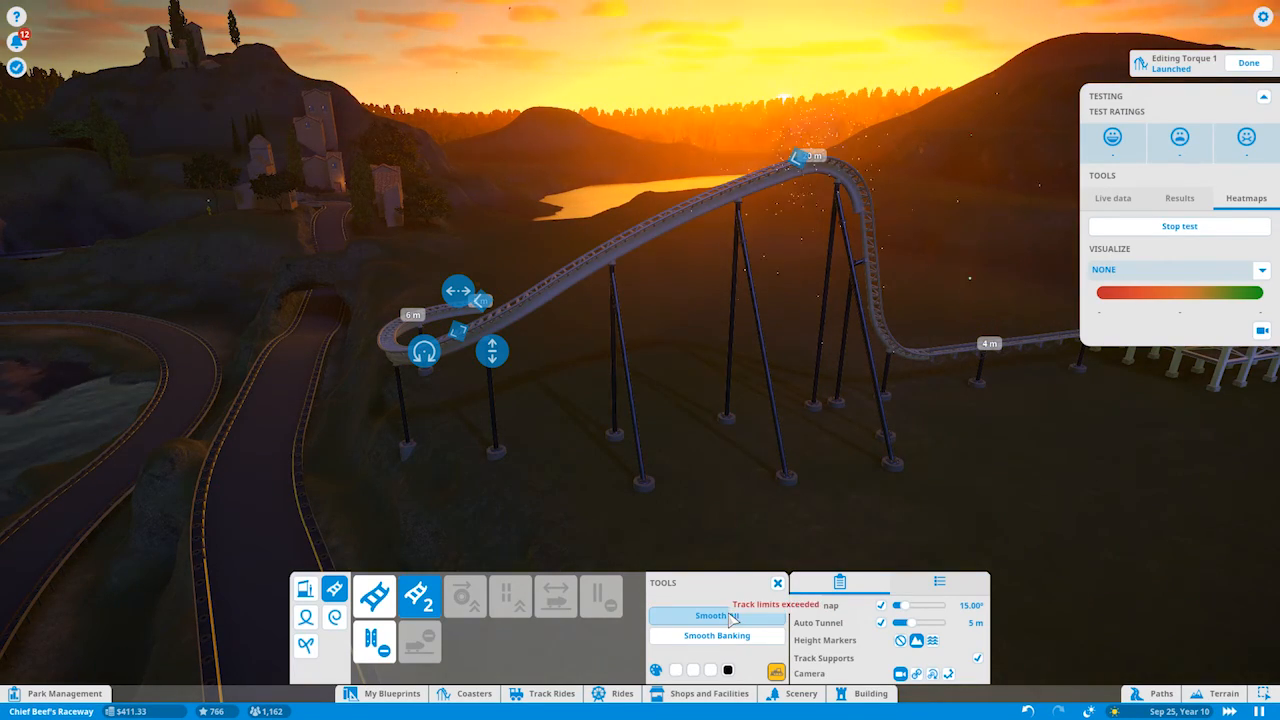
{"action": "left_click_drag", "start_coordinate": [632, 505], "coordinate": [466, 357]}
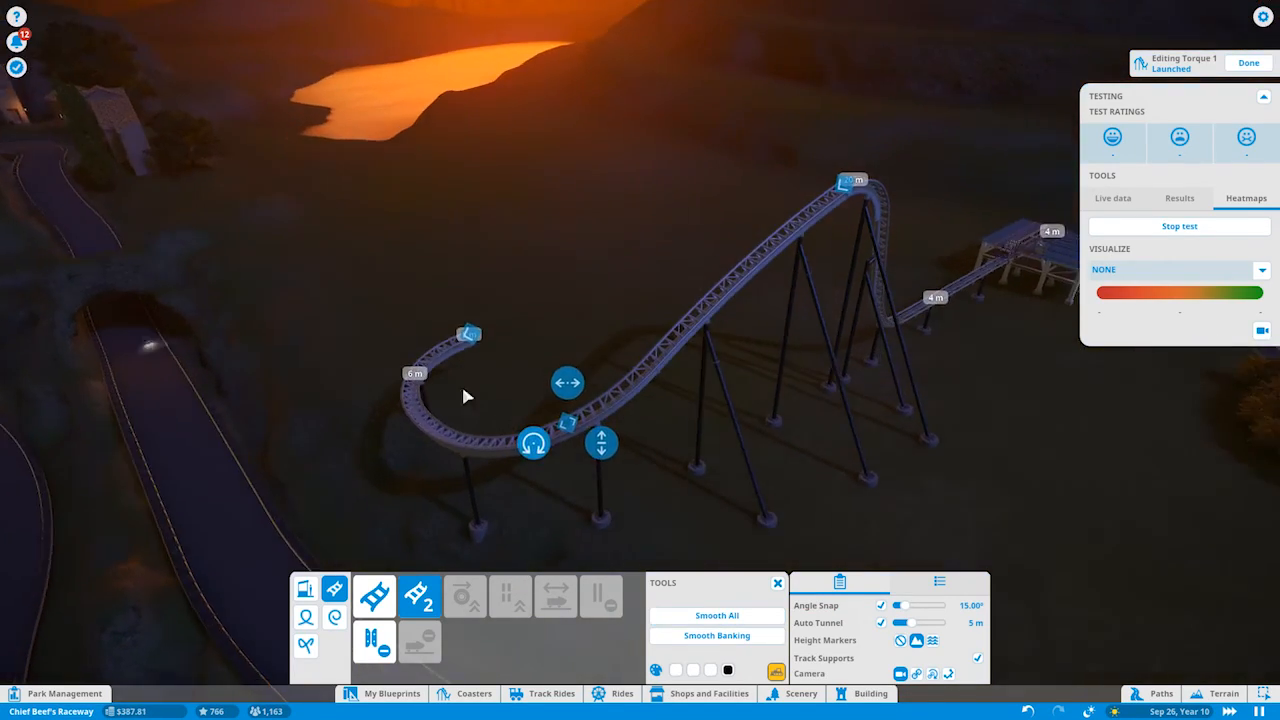
{"action": "left_click", "coordinate": [475, 360]}
{"action": "key", "text": "e"}
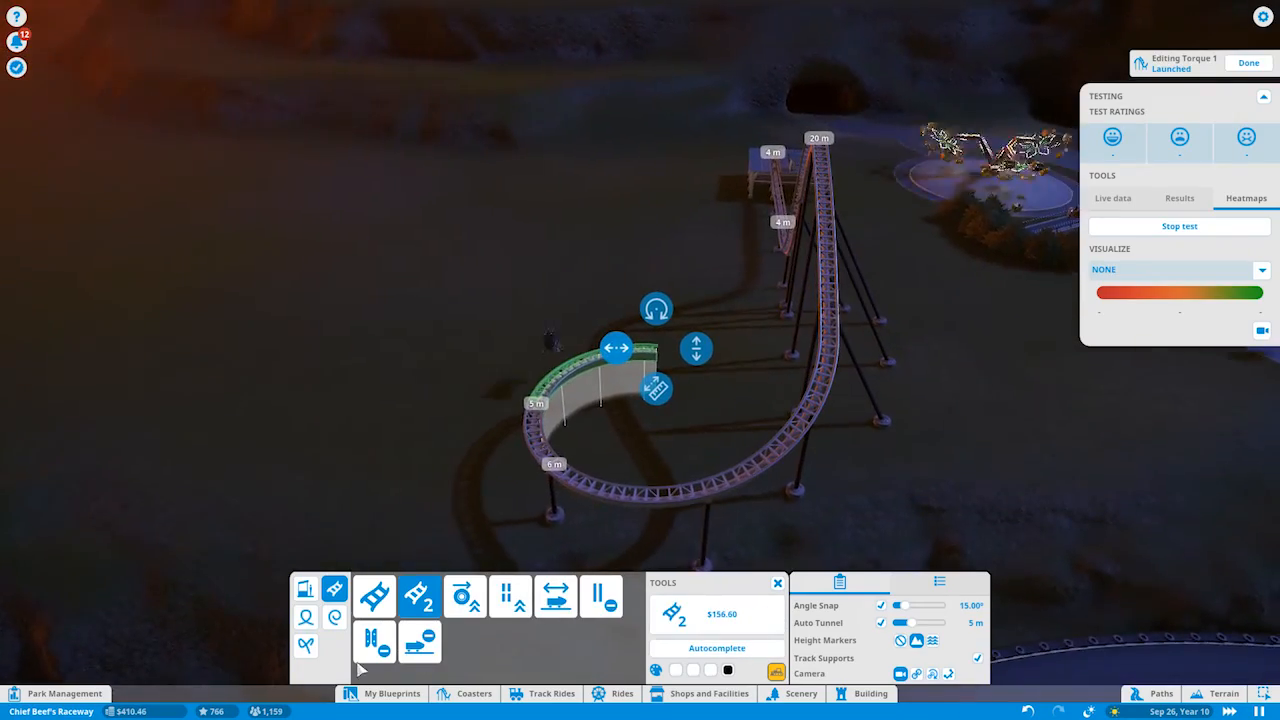
Build a 6 m launch straight at the track end and show the live test ratings.
{"action": "left_click", "coordinate": [510, 597]}
{"action": "key", "text": "e"}
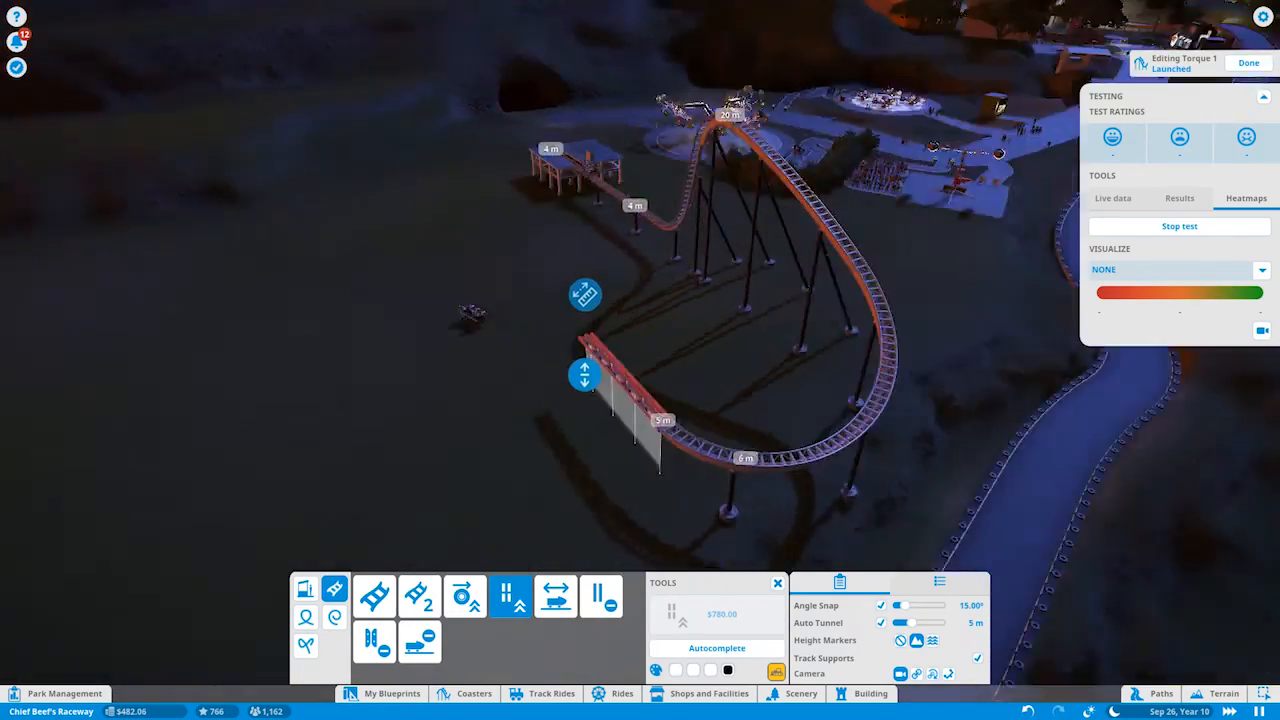
{"action": "left_click_drag", "start_coordinate": [521, 377], "coordinate": [733, 370]}
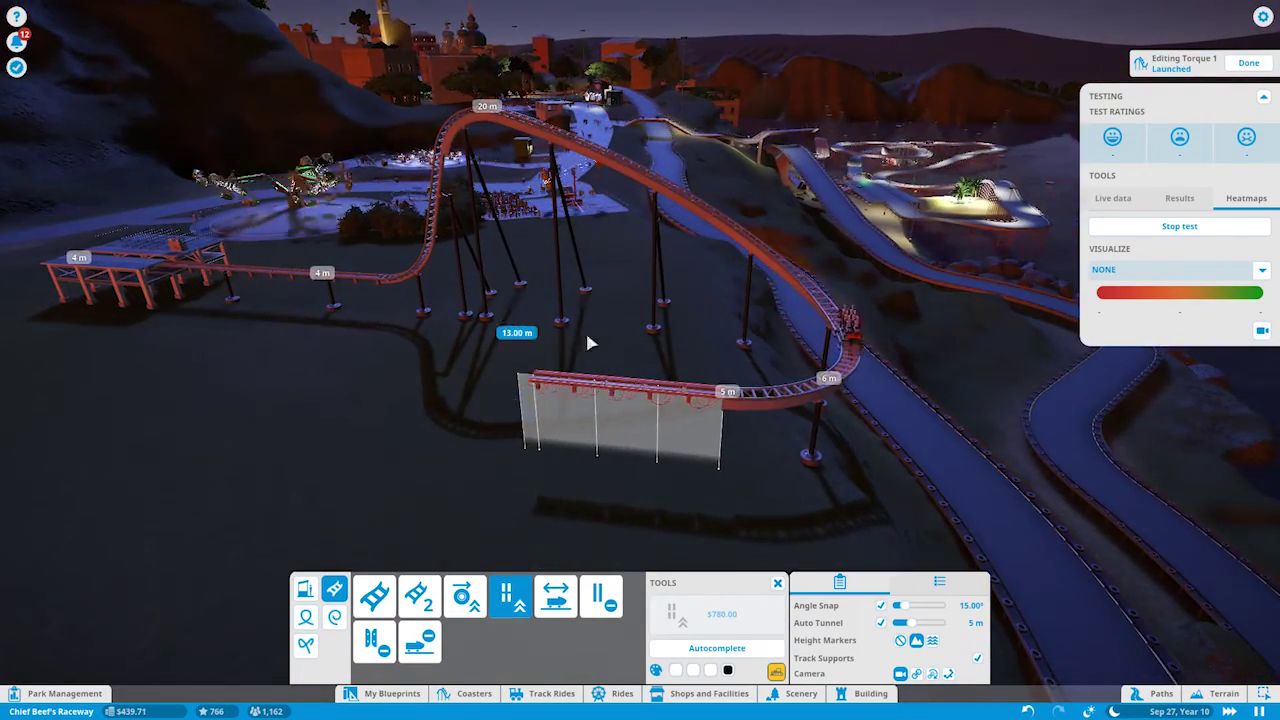
{"action": "left_click", "coordinate": [680, 397]}
{"action": "key", "text": "w"}
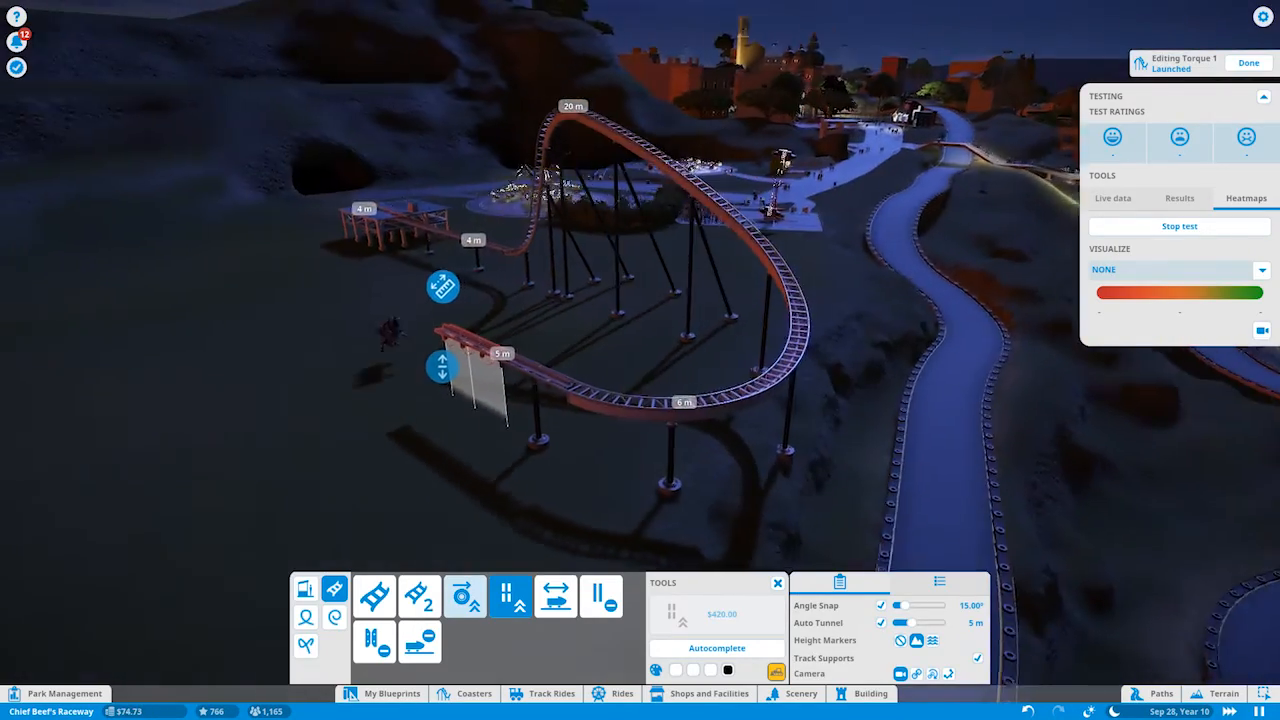
{"action": "scroll", "coordinate": [712, 443], "scroll_direction": "down", "scroll_amount": 2}
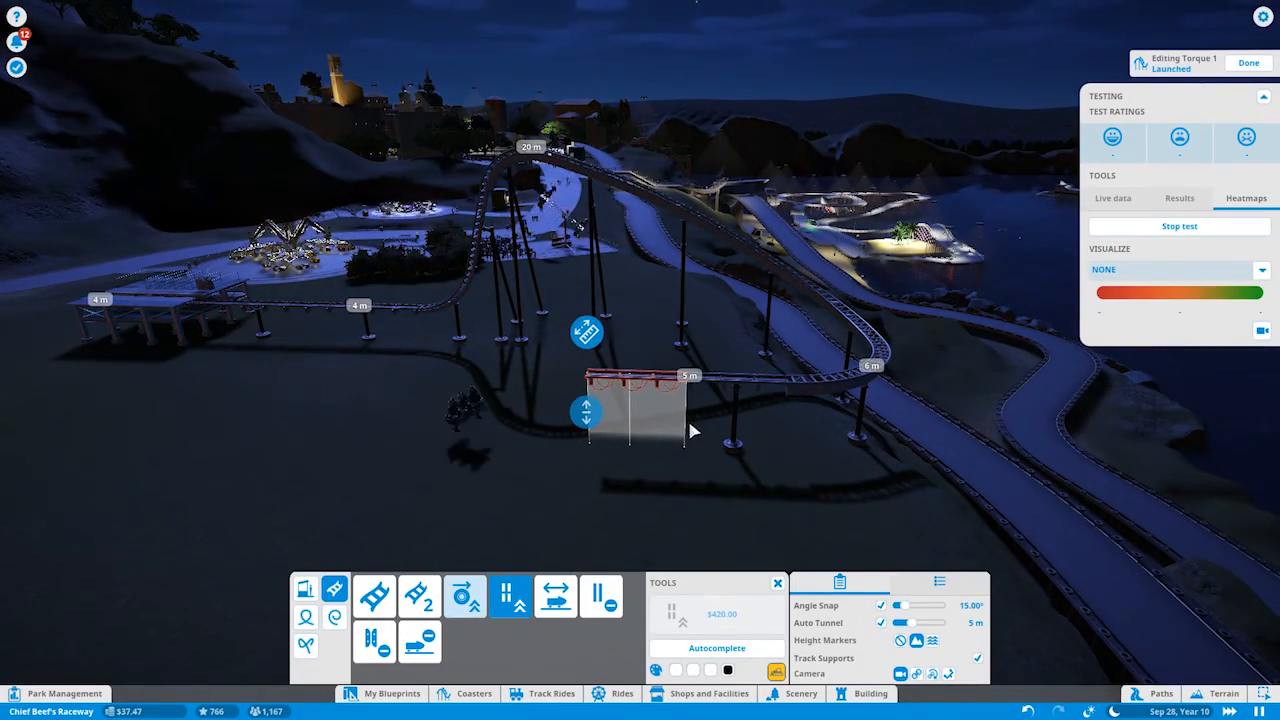
{"action": "key", "text": "q"}
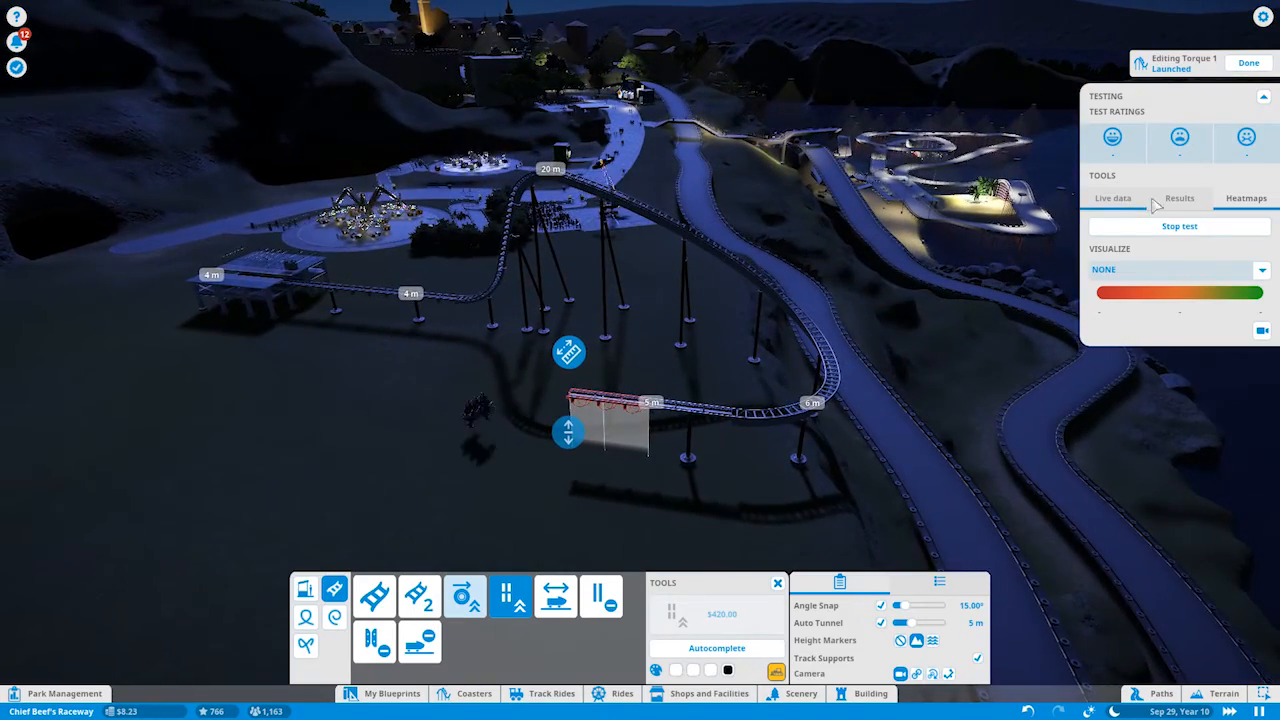
{"action": "left_click", "coordinate": [1125, 200]}
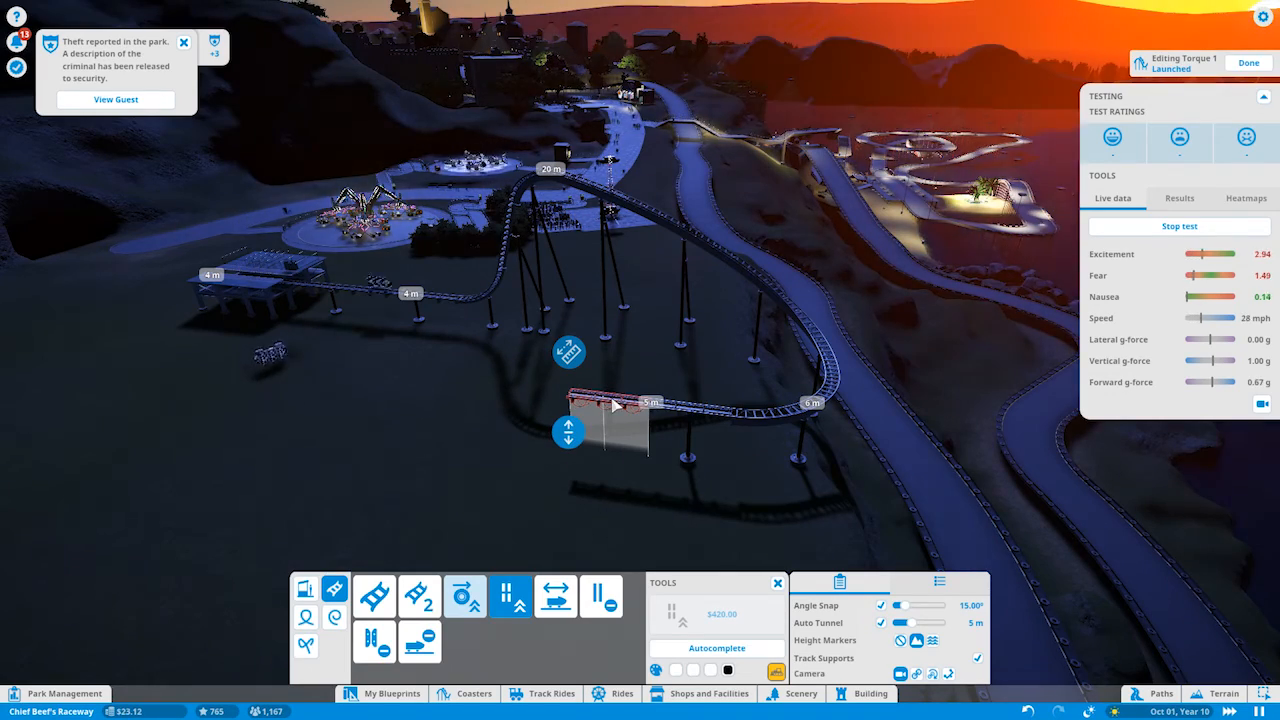
Go to Park Management Finances > Loans and clear the fully repaid $5,000 loan.
{"action": "left_click", "coordinate": [40, 698]}
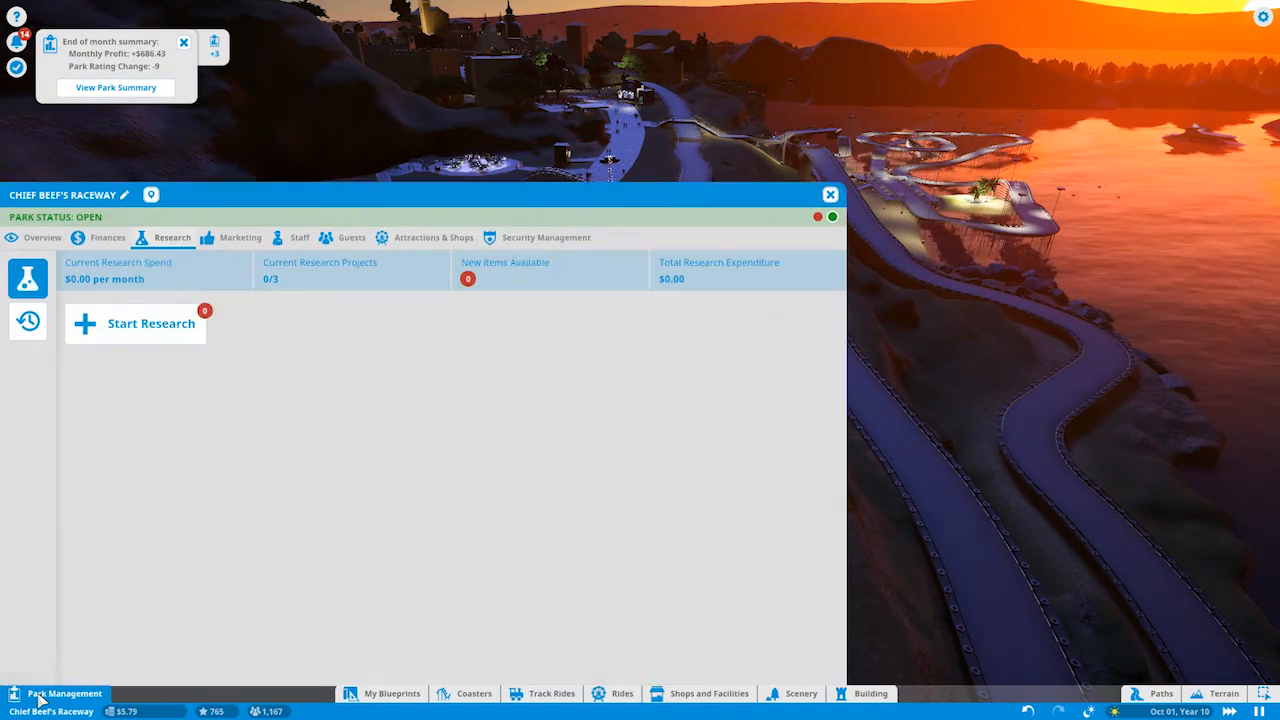
{"action": "left_click", "coordinate": [40, 236]}
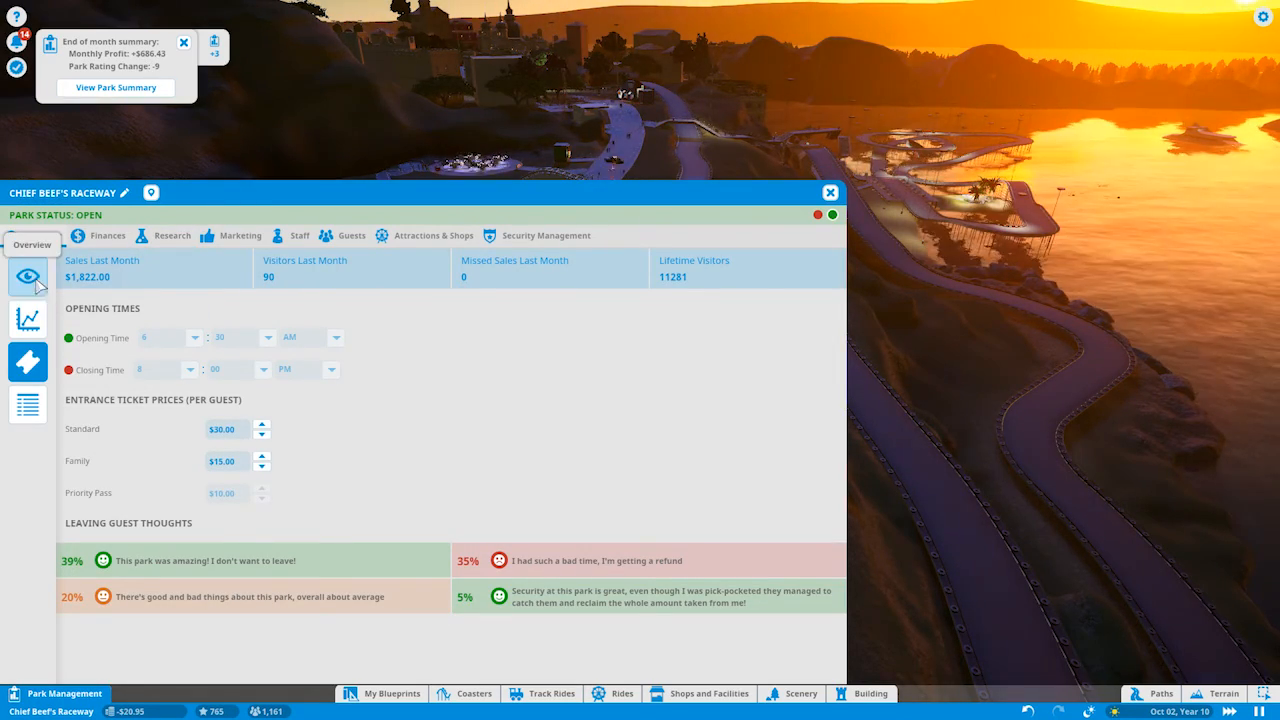
{"action": "left_click", "coordinate": [28, 276]}
{"action": "left_click", "coordinate": [107, 236]}
{"action": "left_click", "coordinate": [28, 325]}
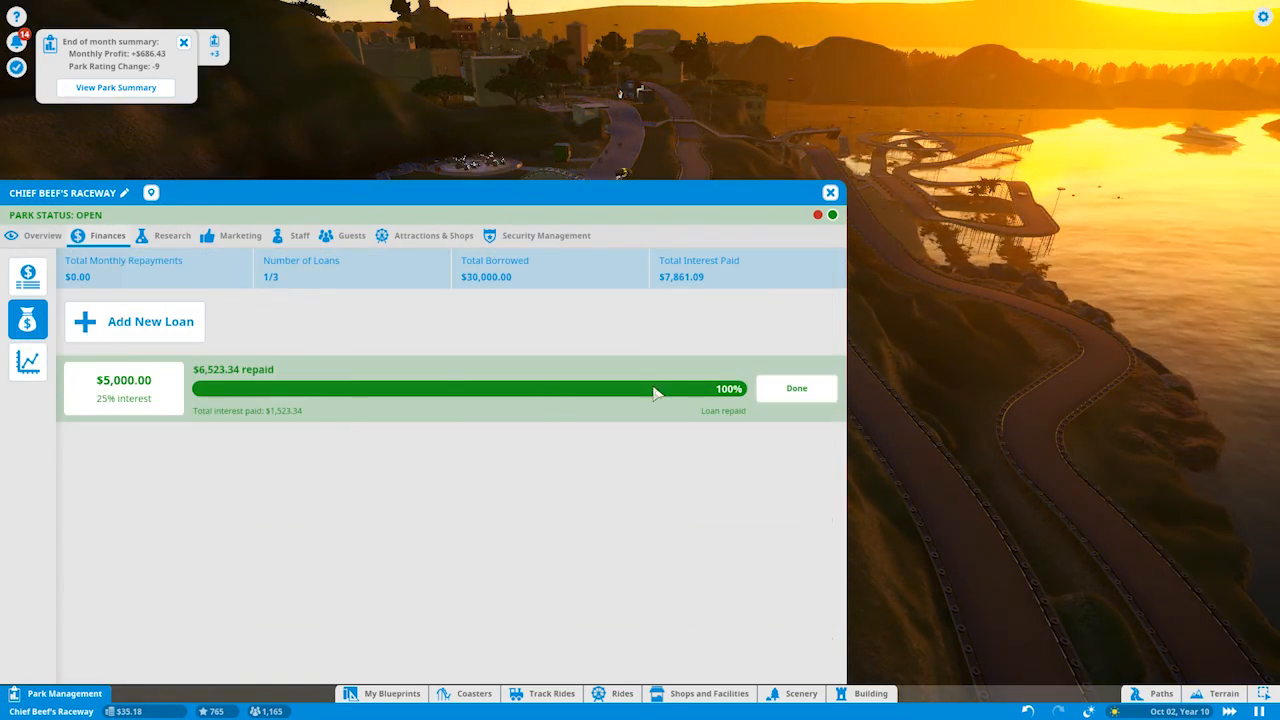
{"action": "left_click", "coordinate": [794, 388]}
Take out a new $5,000 loan and return to the park.
{"action": "left_click", "coordinate": [129, 323]}
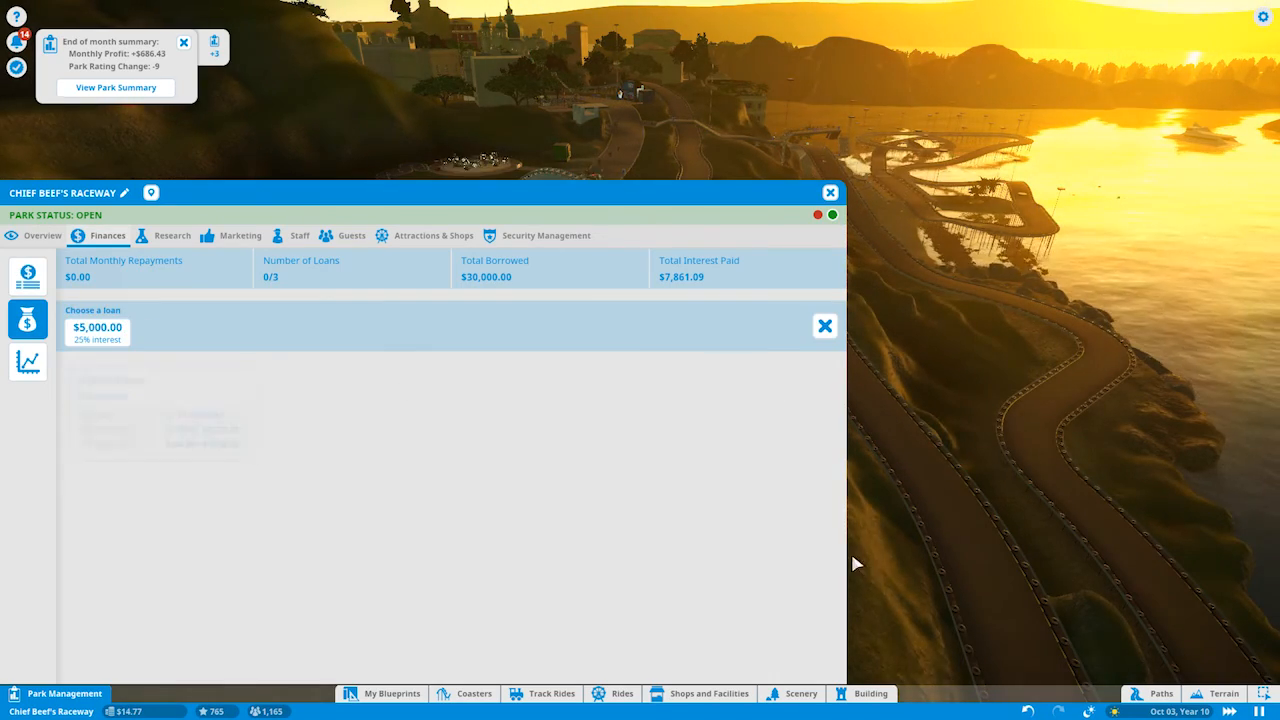
{"action": "left_click", "coordinate": [831, 193]}
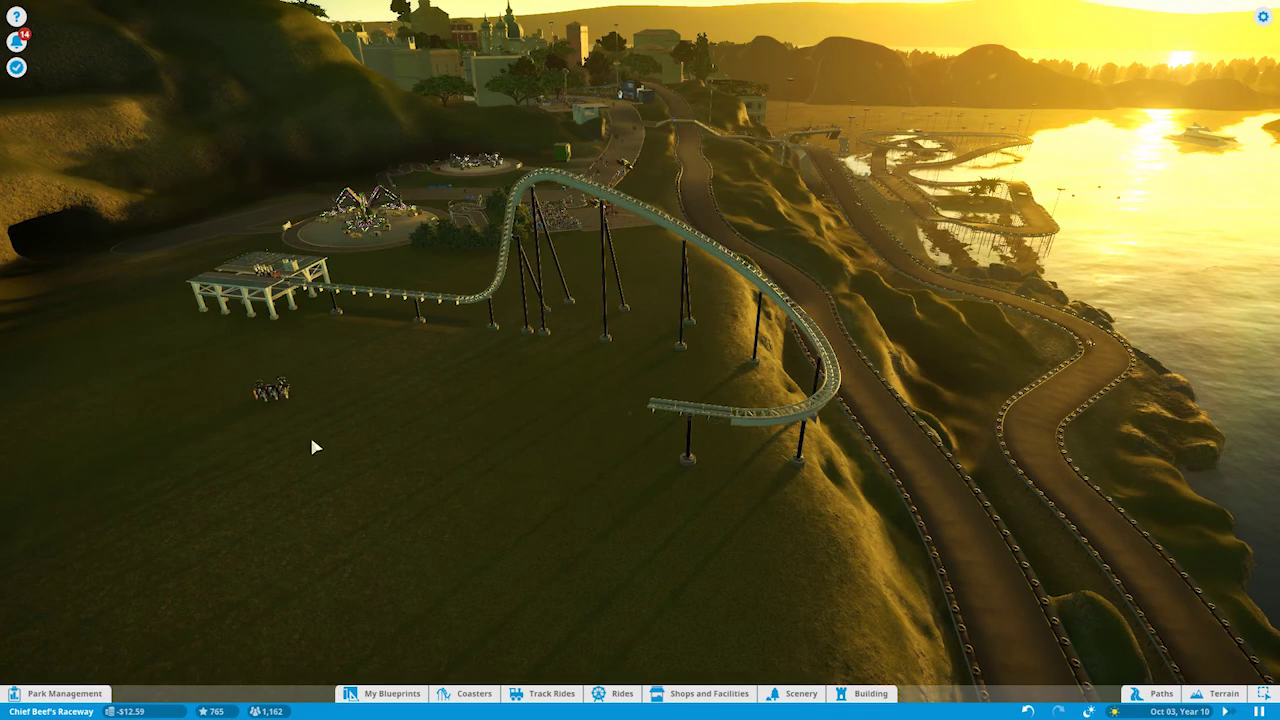
{"action": "left_click", "coordinate": [62, 693]}
{"action": "left_click", "coordinate": [130, 322]}
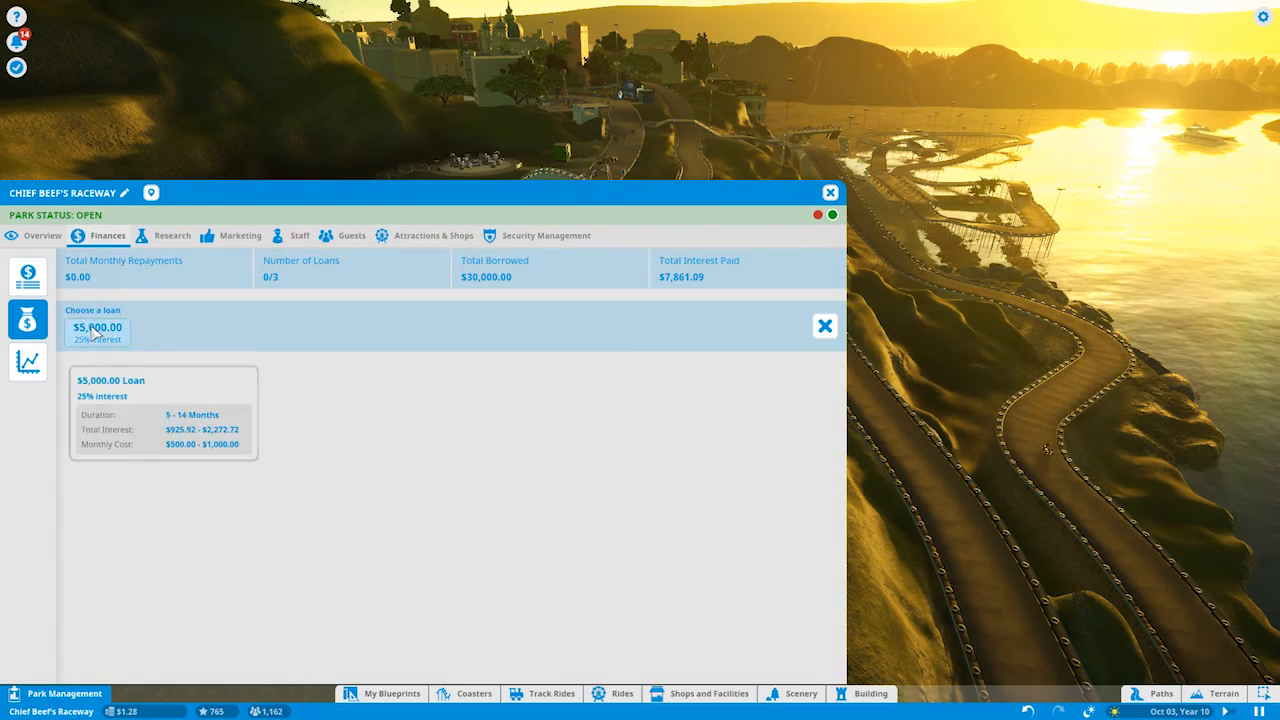
{"action": "left_click", "coordinate": [123, 385]}
{"action": "left_click", "coordinate": [831, 193]}
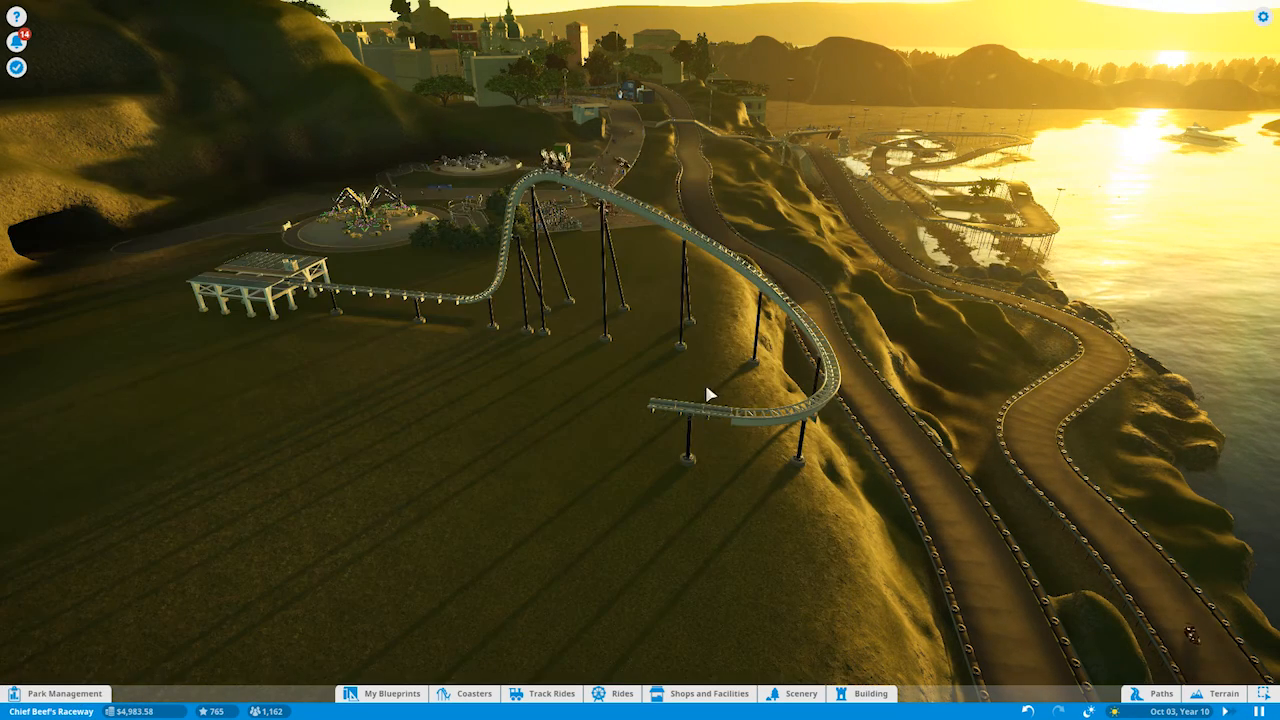
Reopen Torque 1's track editor and build another launch straight piece.
{"action": "left_click", "coordinate": [716, 415]}
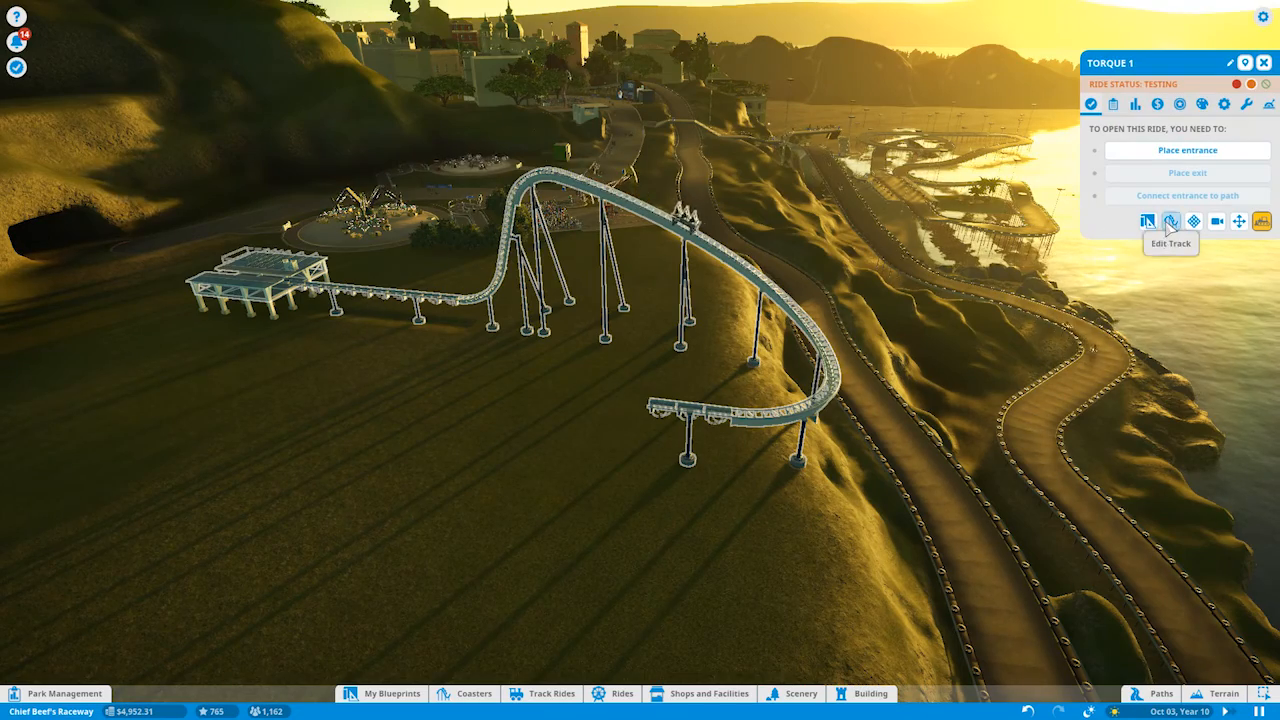
{"action": "left_click", "coordinate": [1169, 222]}
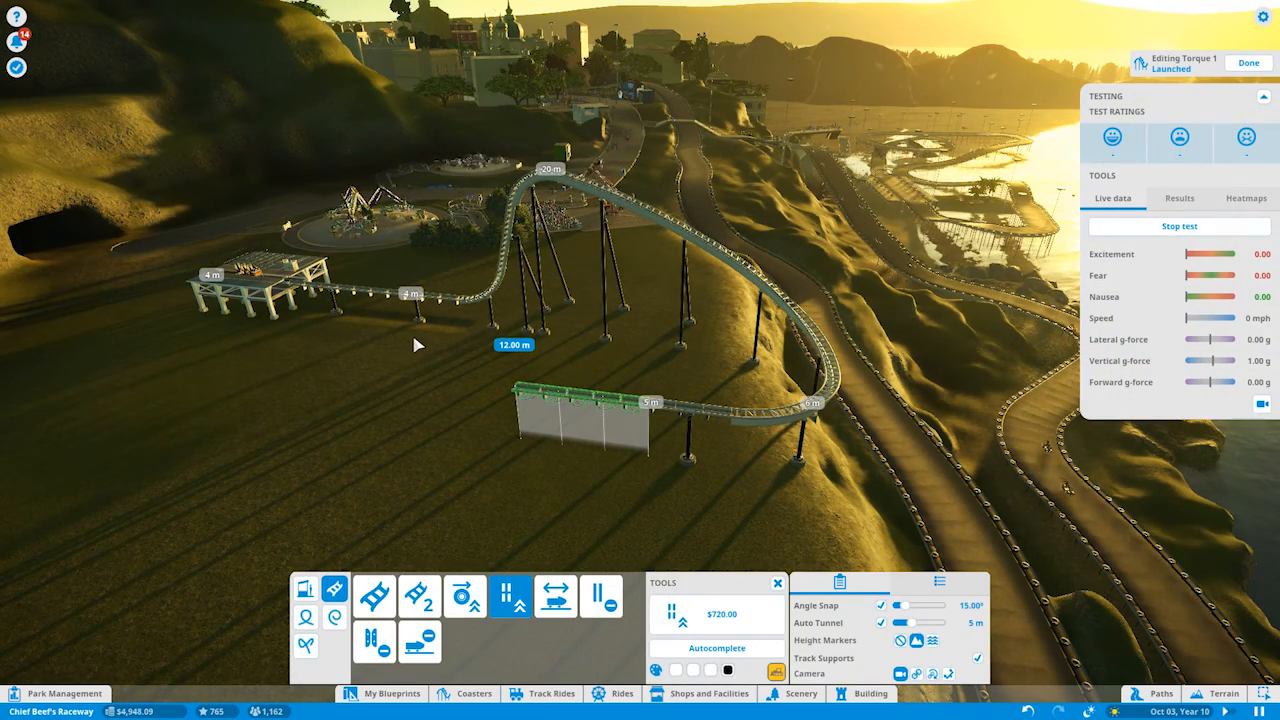
{"action": "left_click", "coordinate": [595, 402]}
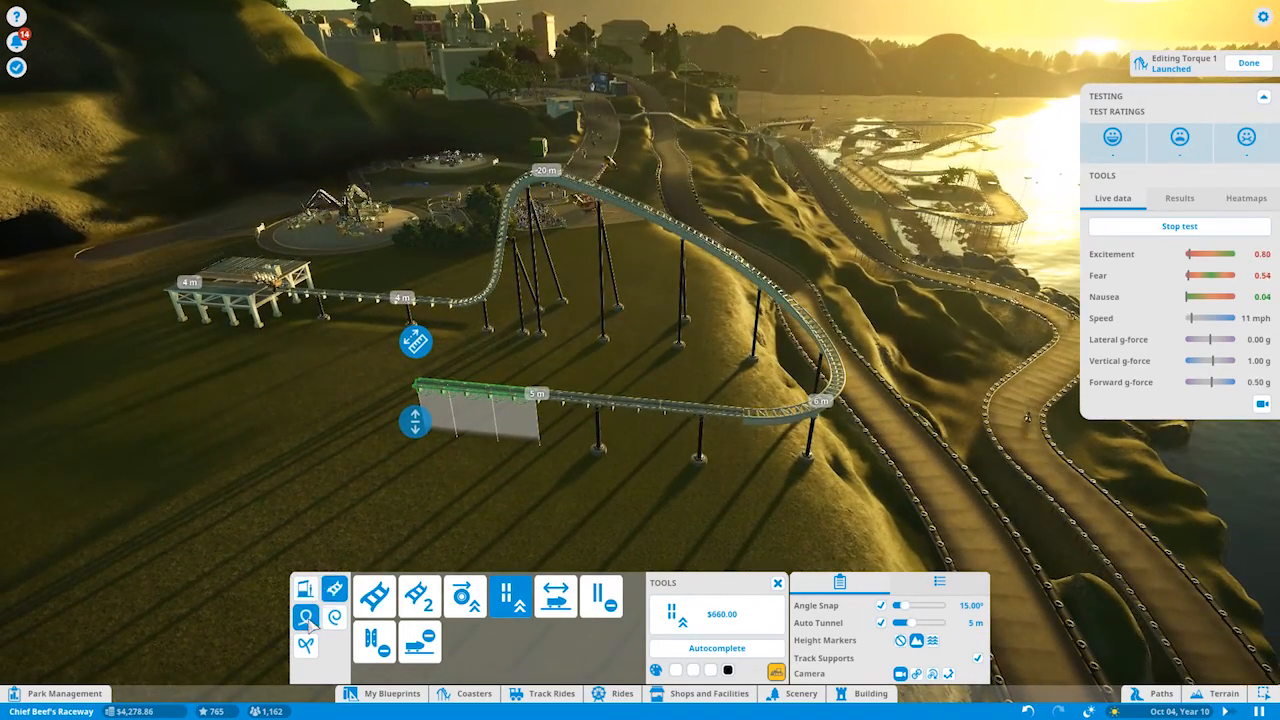
Add a left vertical loop, shrunk to a lower height, onto the track end.
{"action": "left_click", "coordinate": [305, 617]}
{"action": "scroll", "coordinate": [395, 615], "scroll_direction": "down", "scroll_amount": 3}
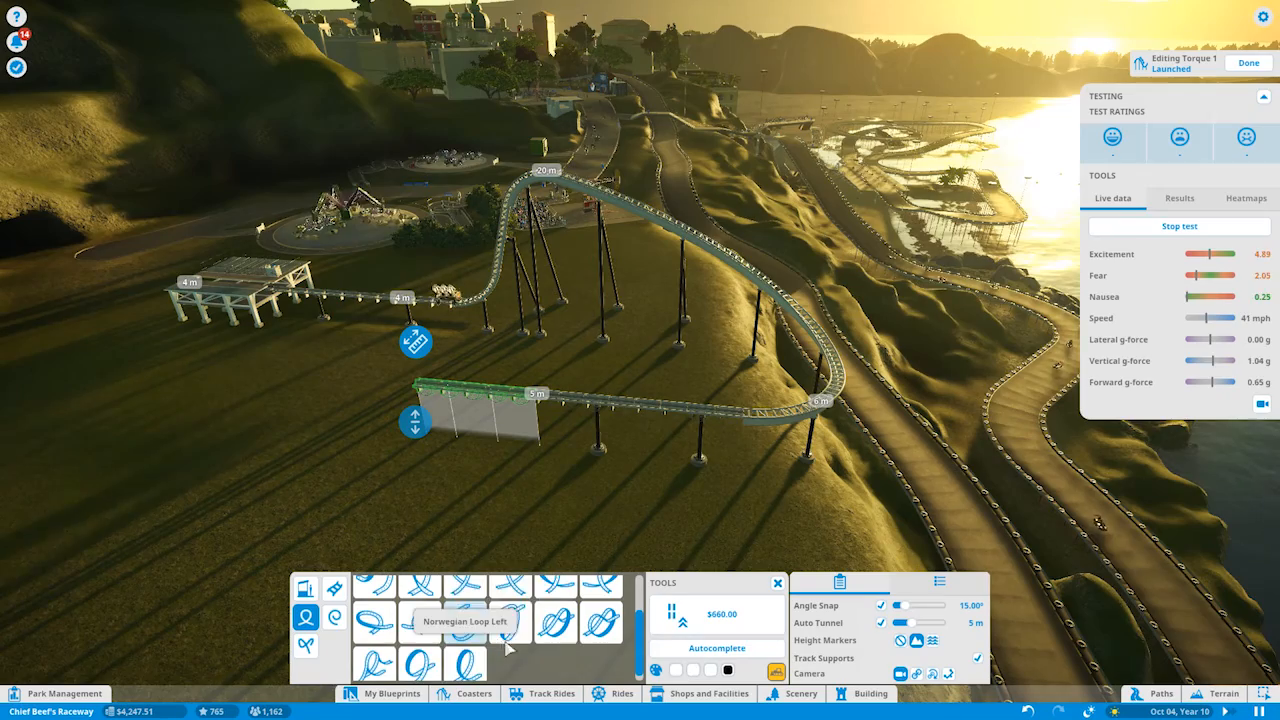
{"action": "left_click", "coordinate": [436, 669]}
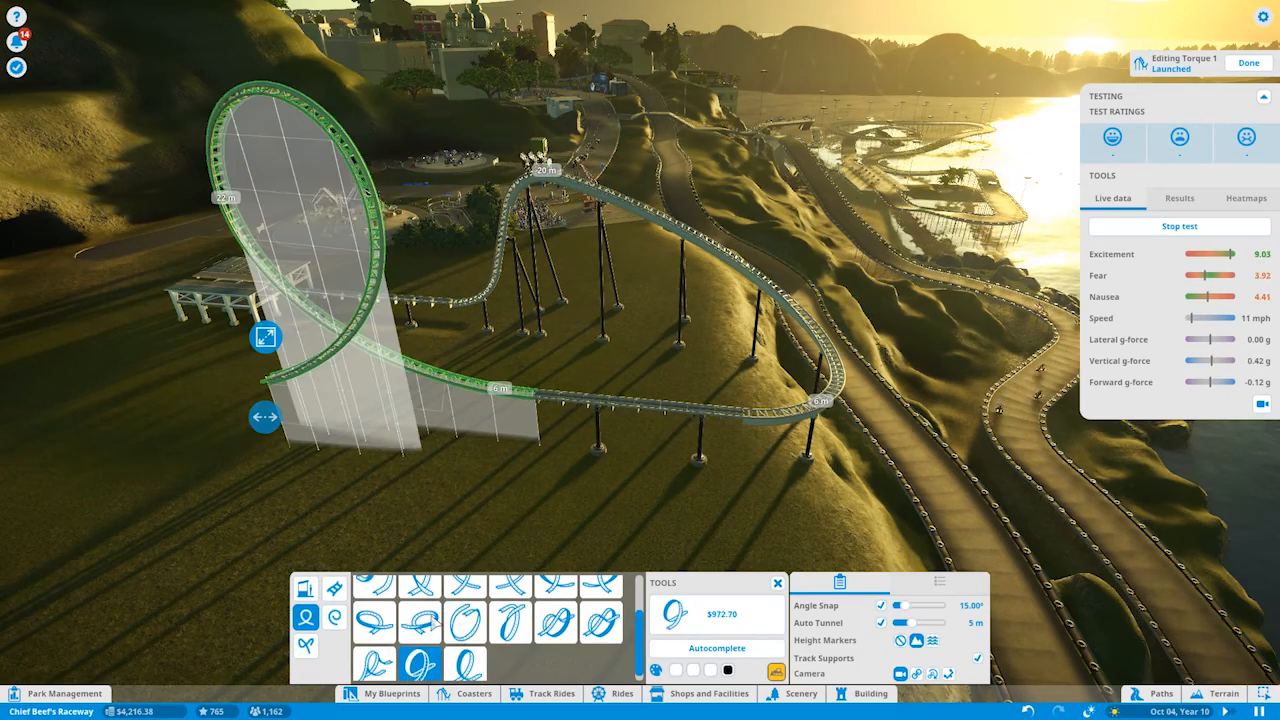
{"action": "key", "text": "e"}
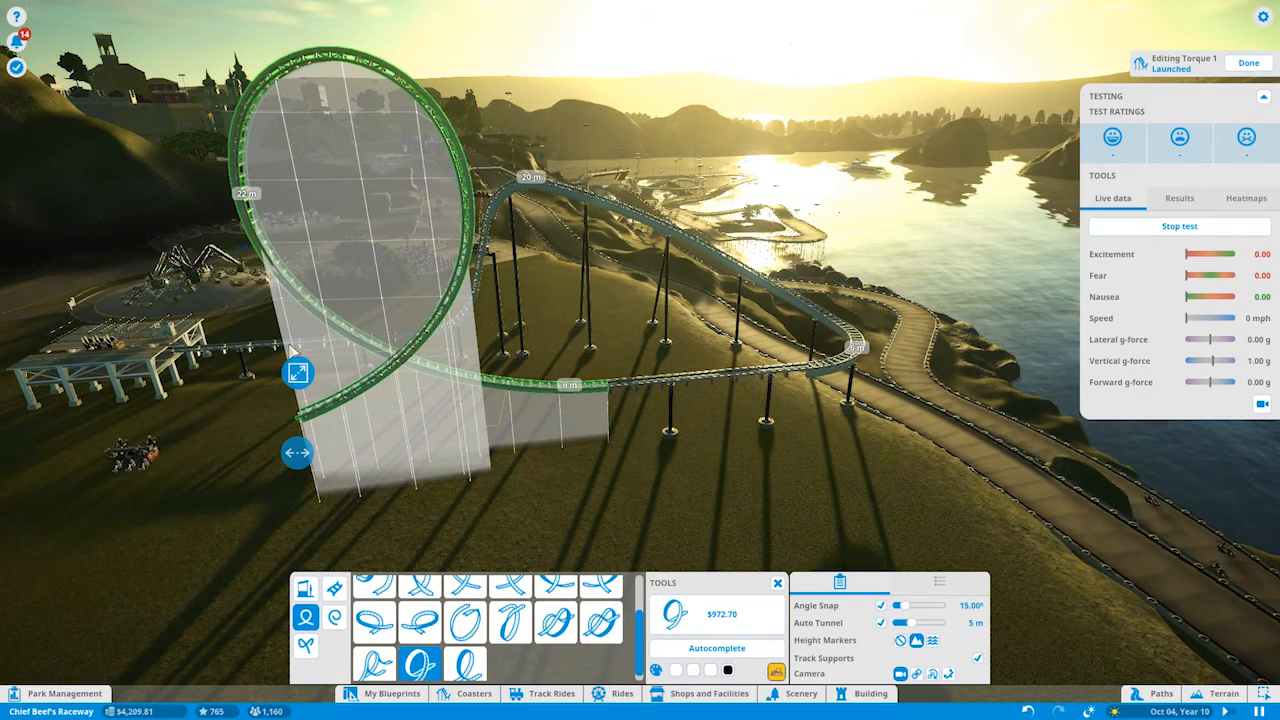
{"action": "left_click_drag", "start_coordinate": [297, 372], "coordinate": [316, 445]}
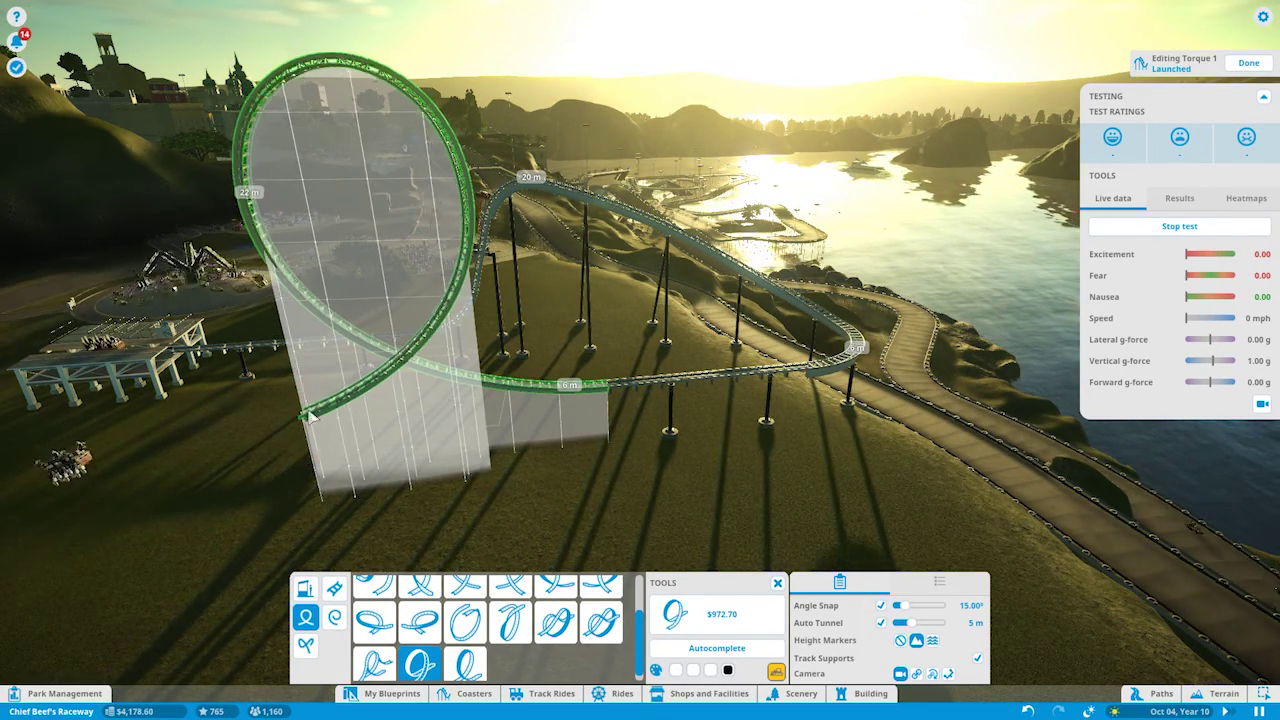
{"action": "left_click", "coordinate": [523, 401]}
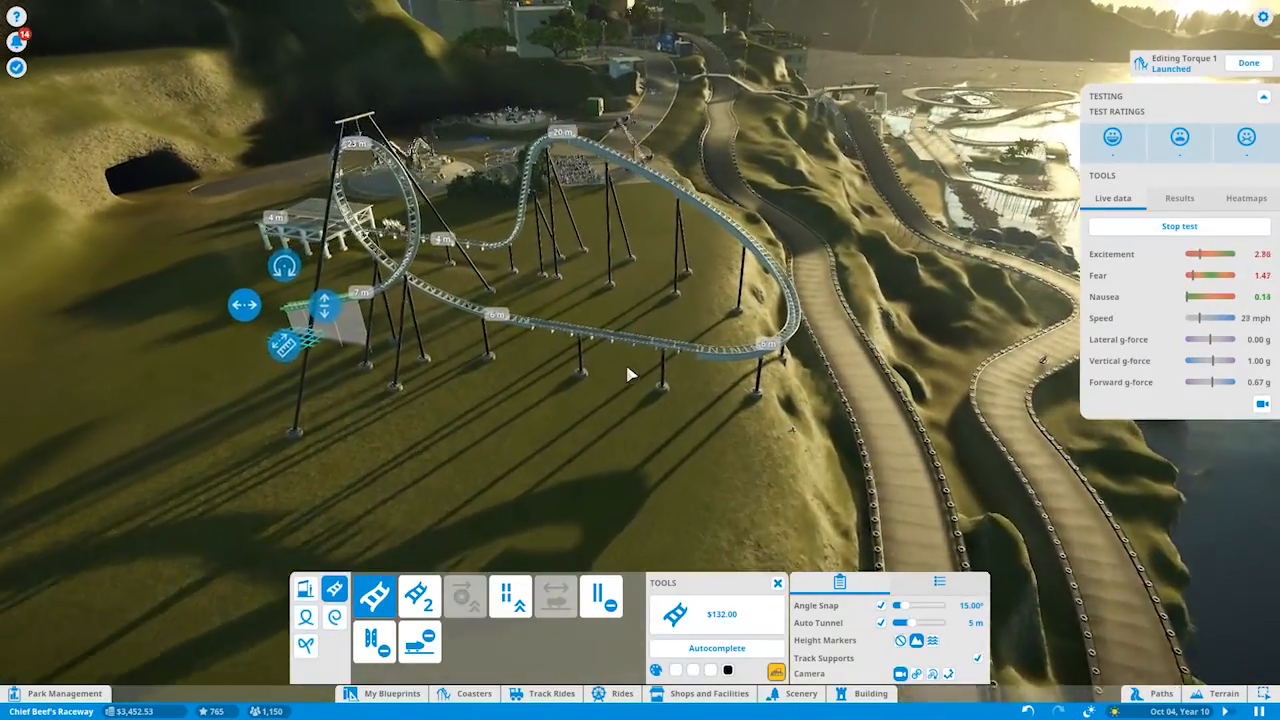
{"action": "scroll", "coordinate": [640, 352], "scroll_direction": "up", "scroll_amount": 3}
{"action": "scroll", "coordinate": [640, 352], "scroll_direction": "up", "scroll_amount": 2}
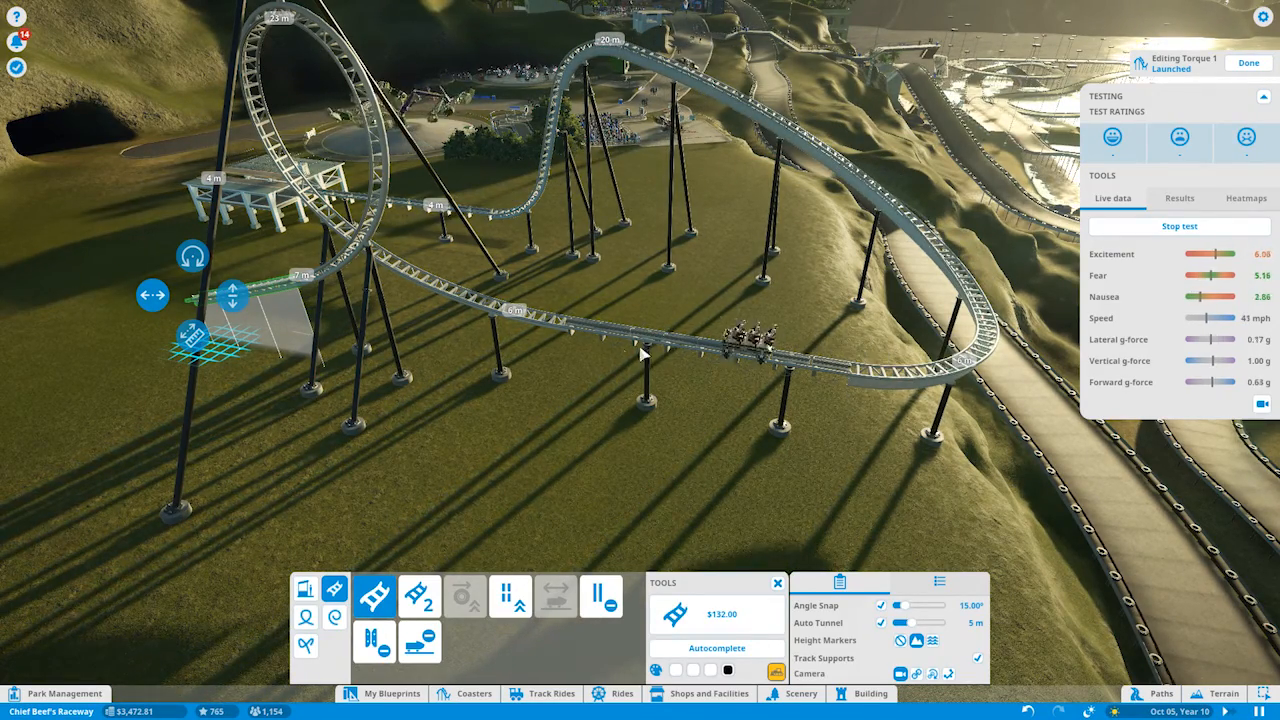
Select the vertical loop and shift it up and left so its supports rebuild.
{"action": "left_click_drag", "start_coordinate": [643, 352], "coordinate": [499, 308]}
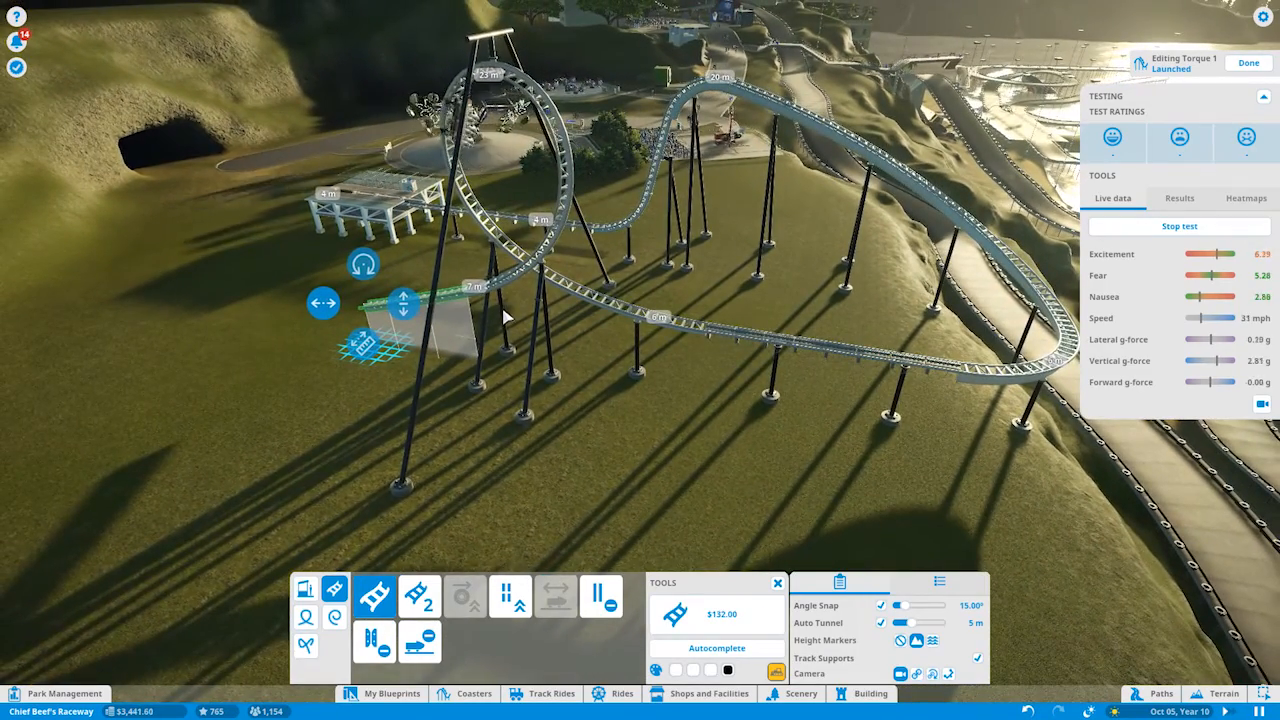
{"action": "left_click", "coordinate": [556, 255]}
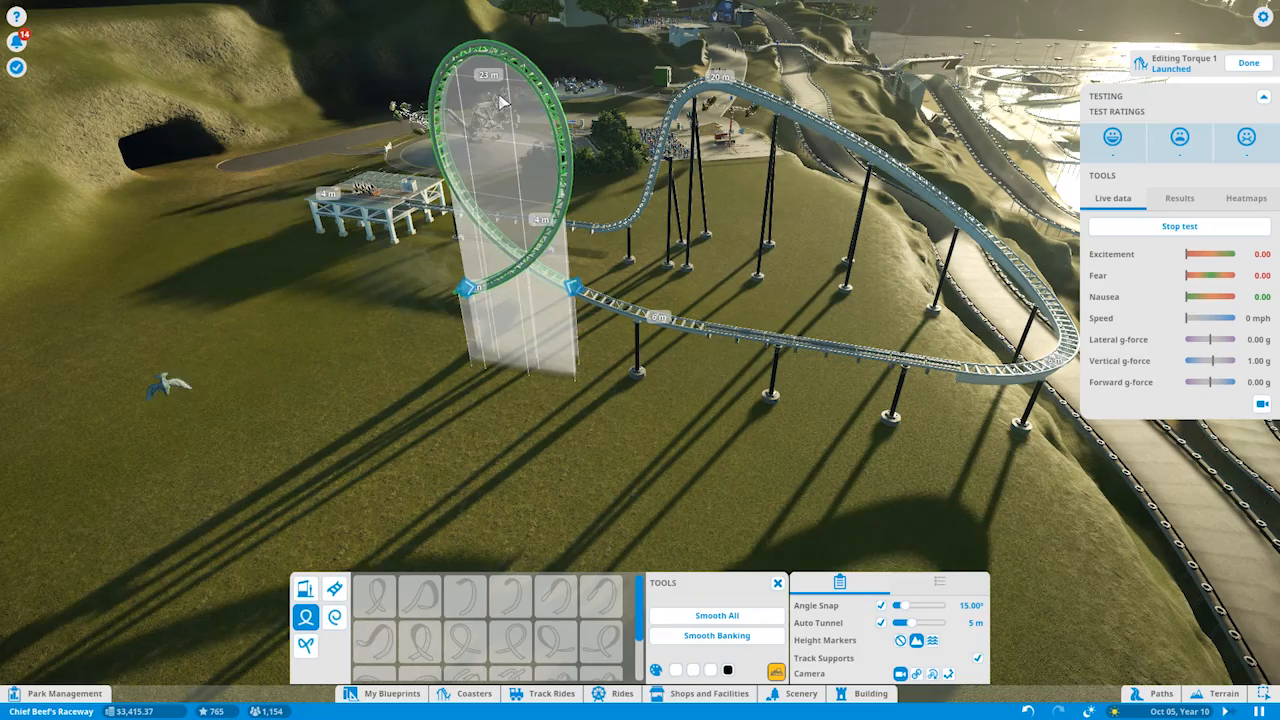
{"action": "left_click", "coordinate": [503, 103]}
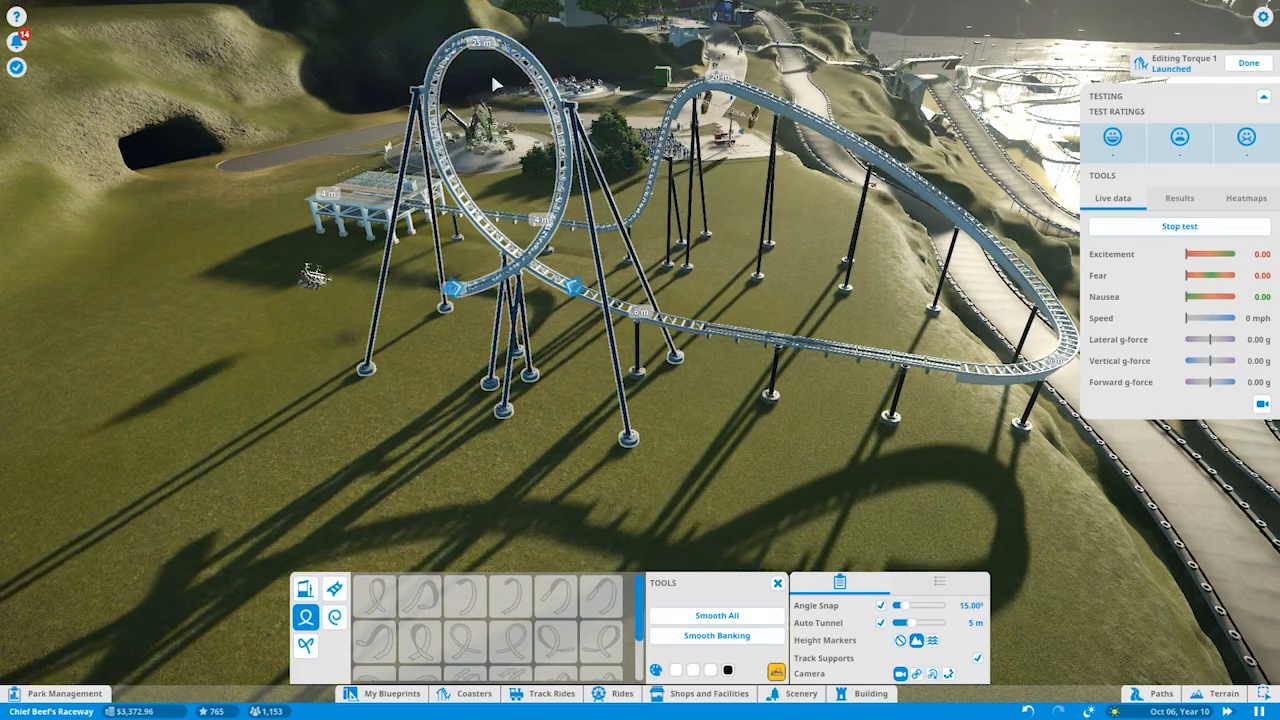
{"action": "left_click_drag", "start_coordinate": [500, 105], "coordinate": [503, 75]}
Check the Excitement heatmap on the track, then return to the live ratings.
{"action": "left_click", "coordinate": [1246, 198]}
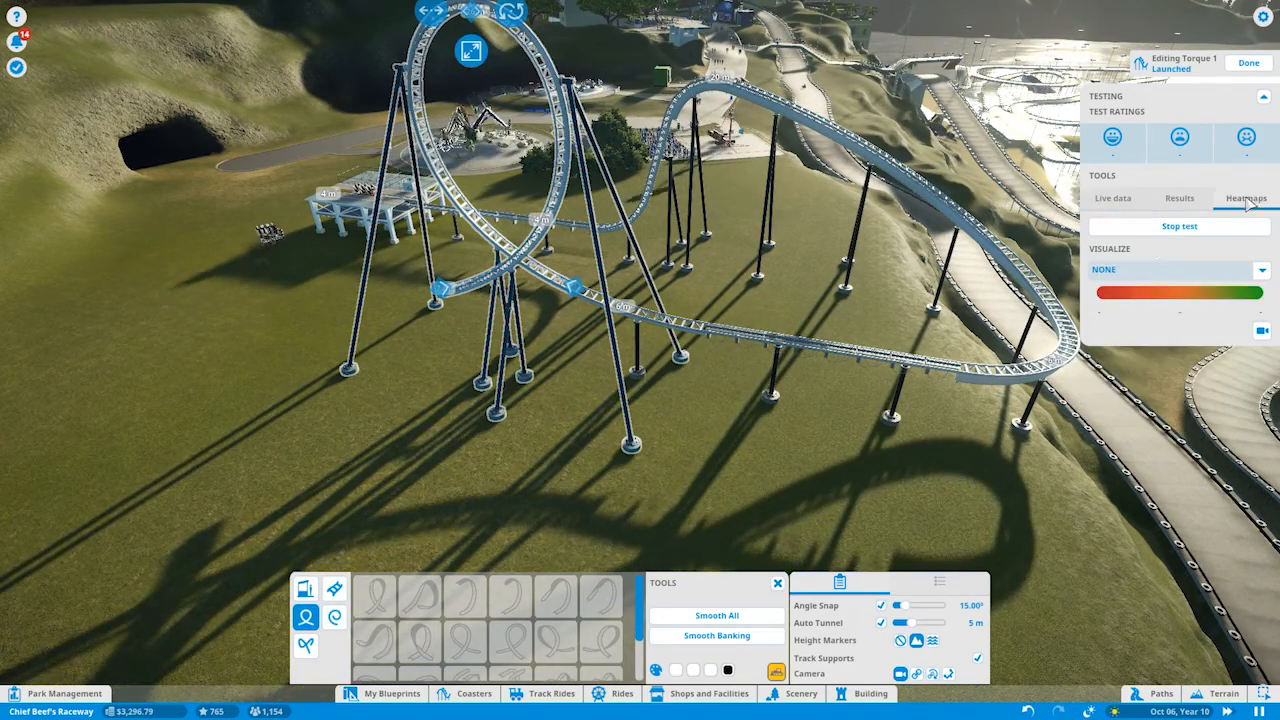
{"action": "left_click", "coordinate": [1160, 270]}
{"action": "left_click", "coordinate": [1134, 304]}
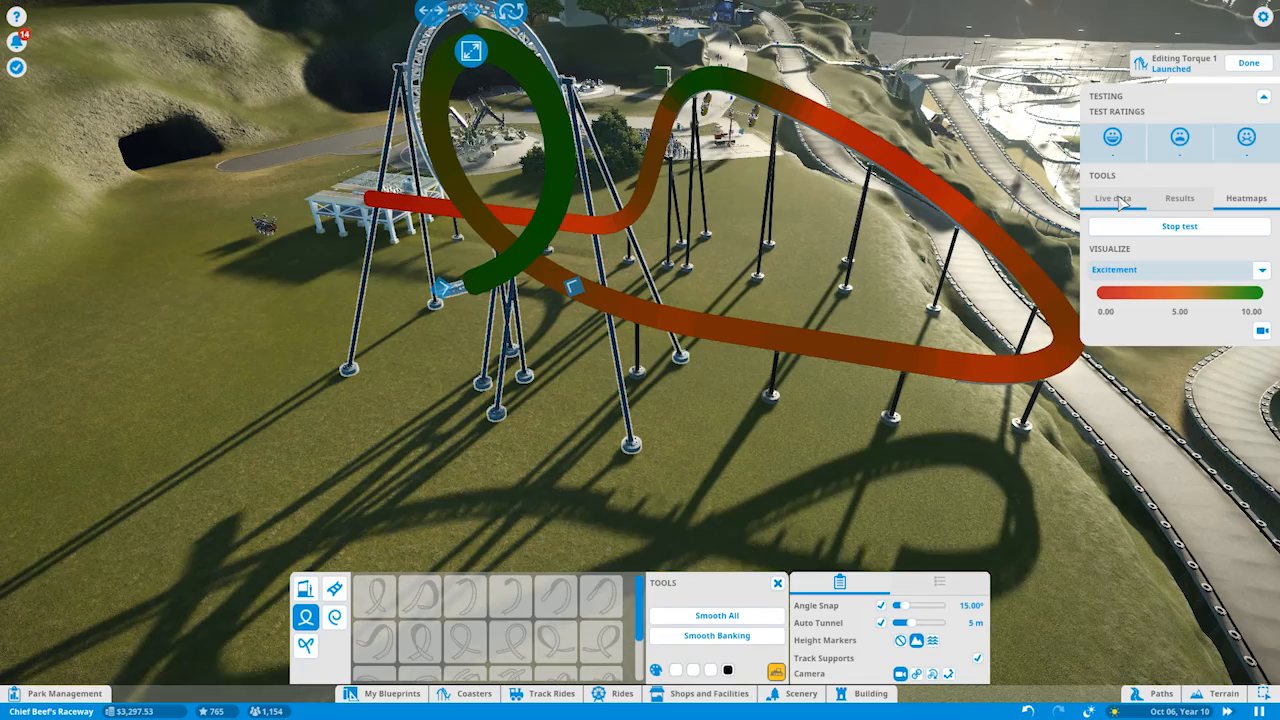
{"action": "left_click", "coordinate": [1113, 198]}
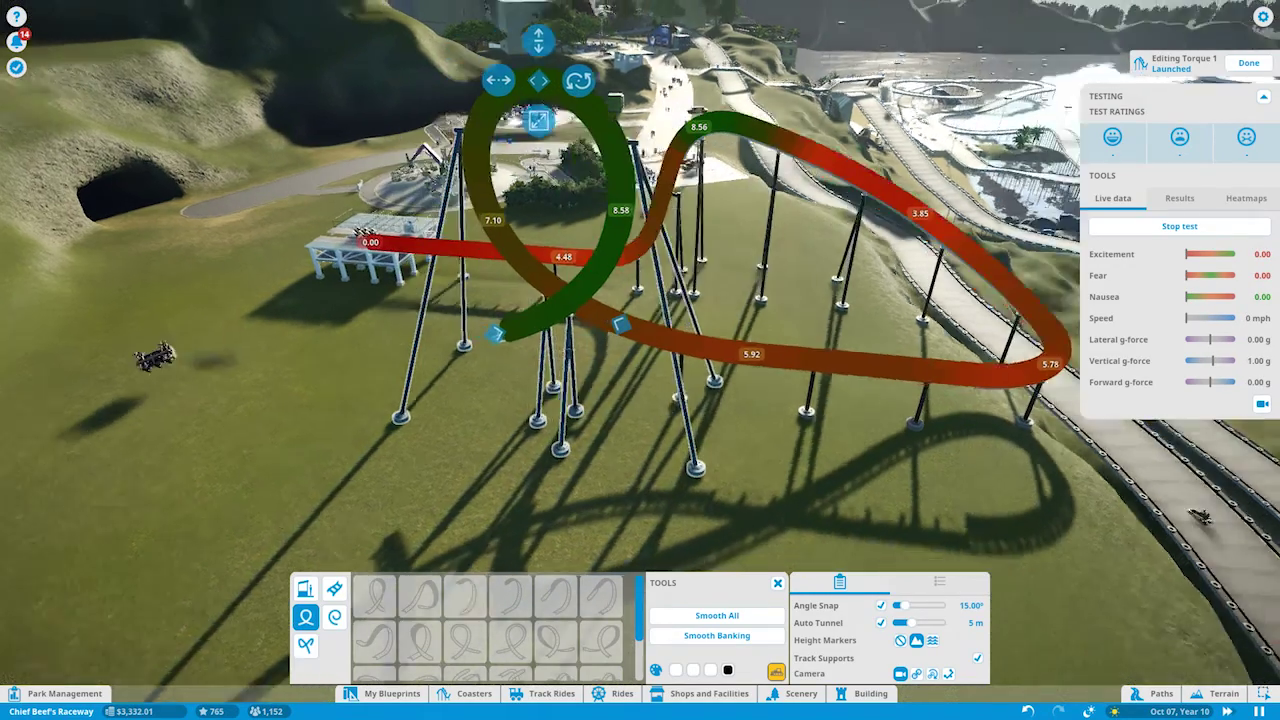
Reposition the loop piece and commit its new placement.
{"action": "key", "text": "e"}
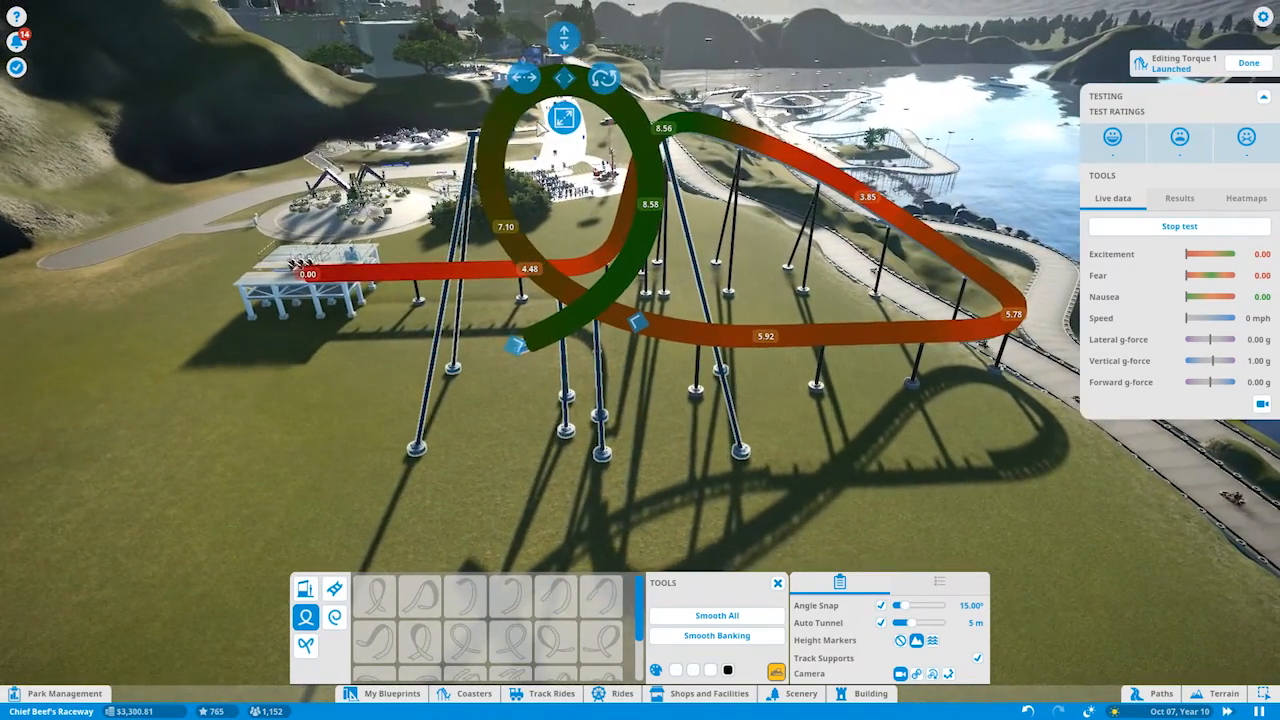
{"action": "left_click", "coordinate": [563, 118]}
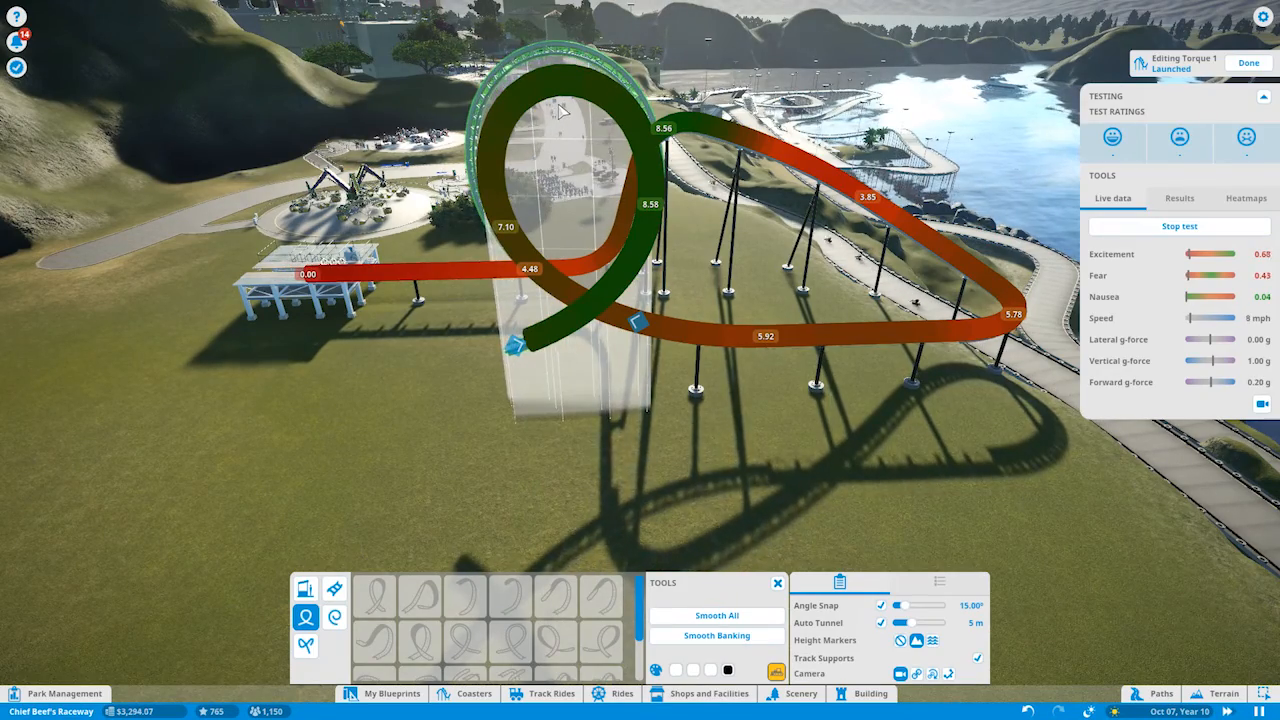
{"action": "left_click", "coordinate": [563, 110]}
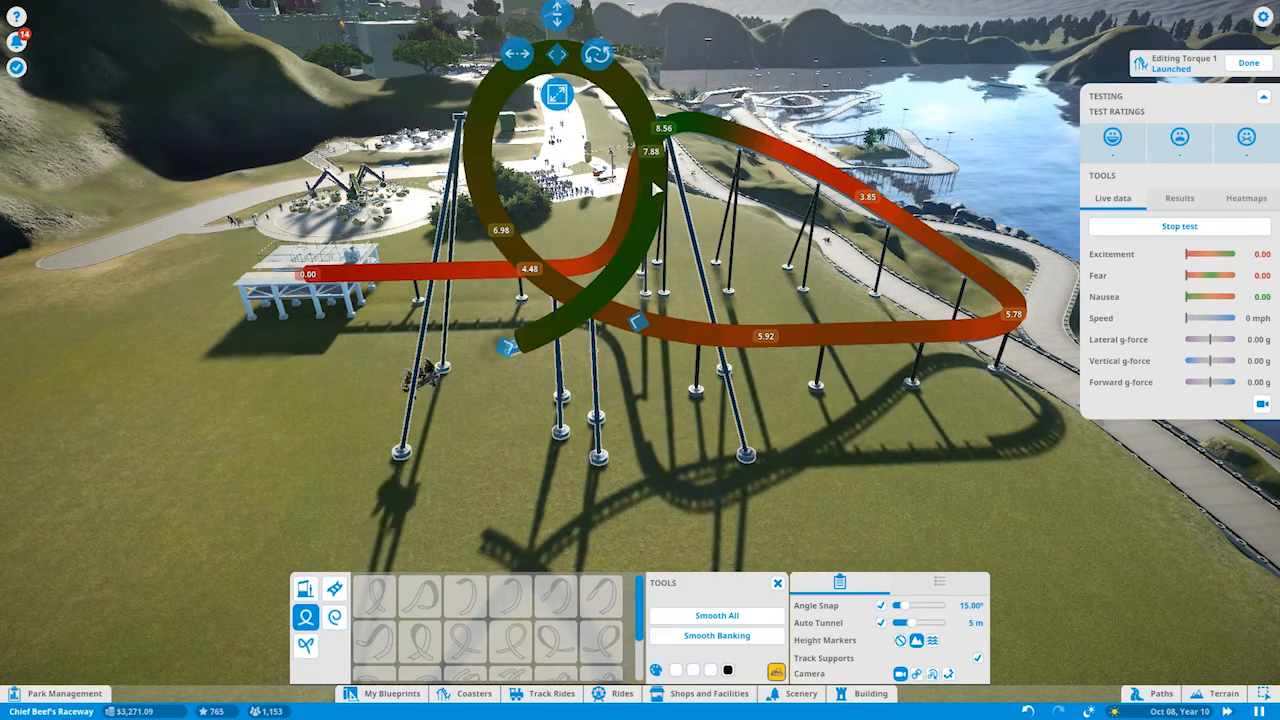
{"action": "left_click", "coordinate": [562, 118]}
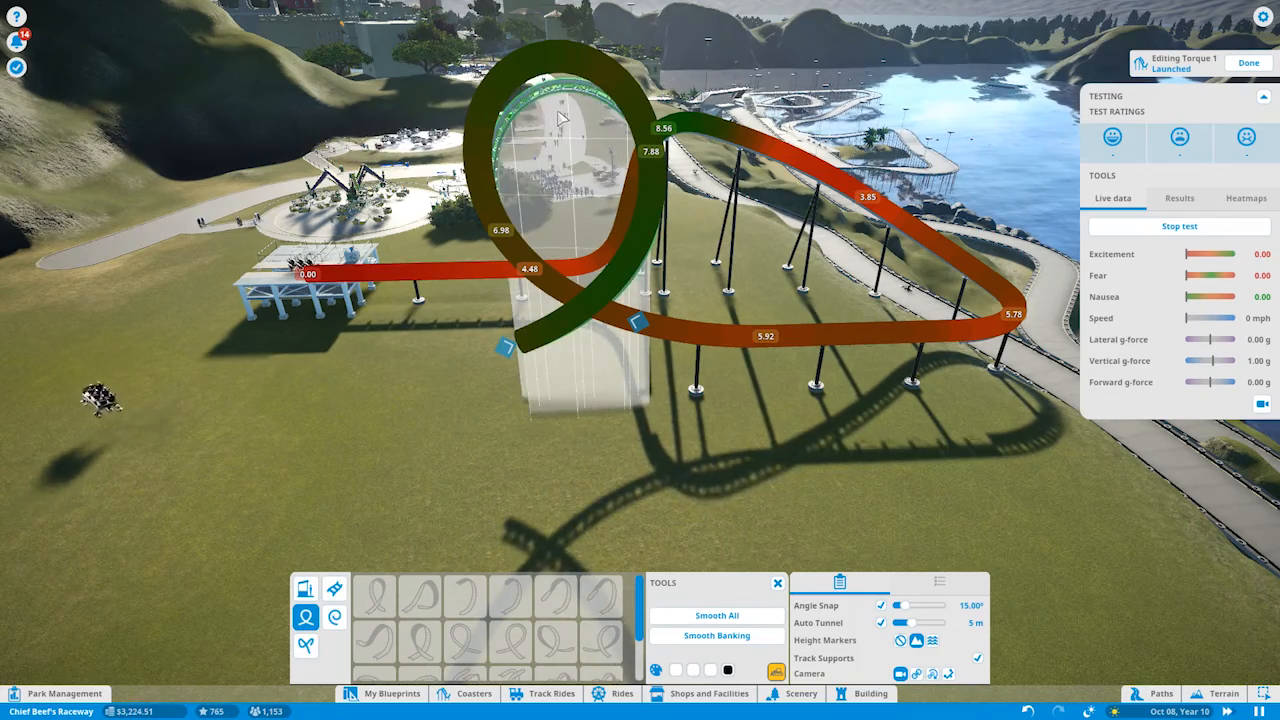
{"action": "left_click", "coordinate": [562, 118]}
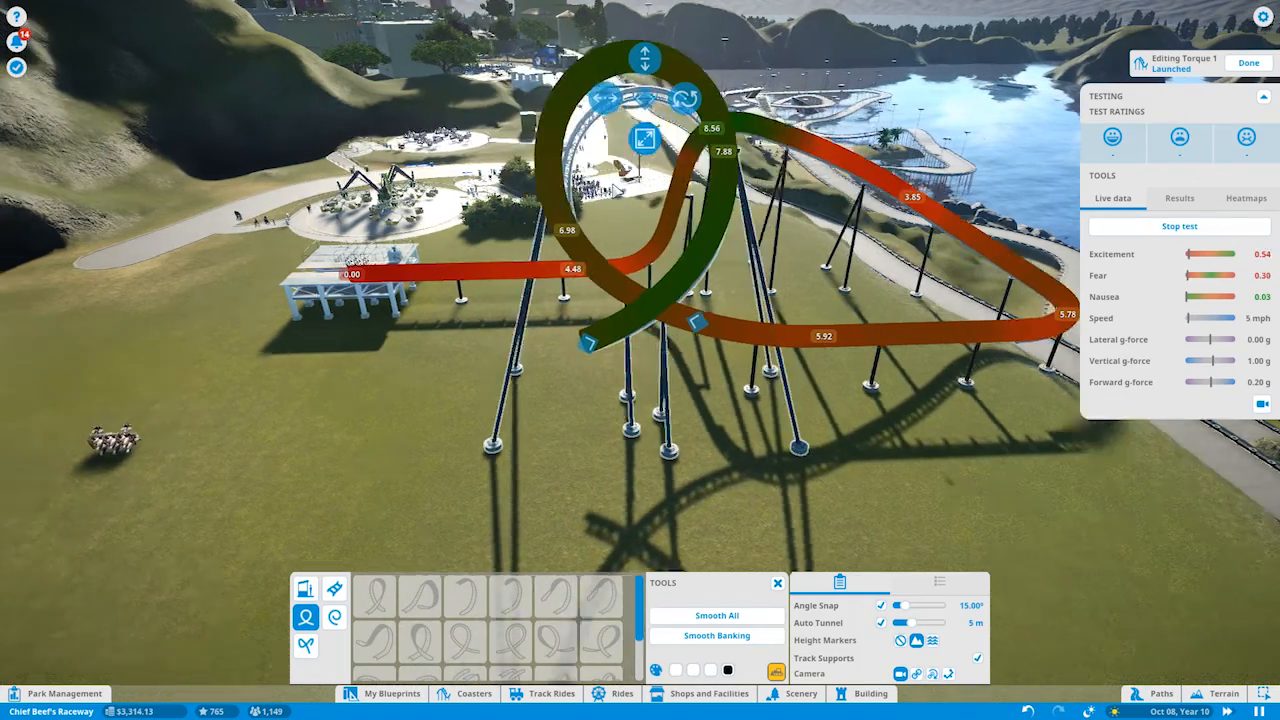
{"action": "key", "text": "q"}
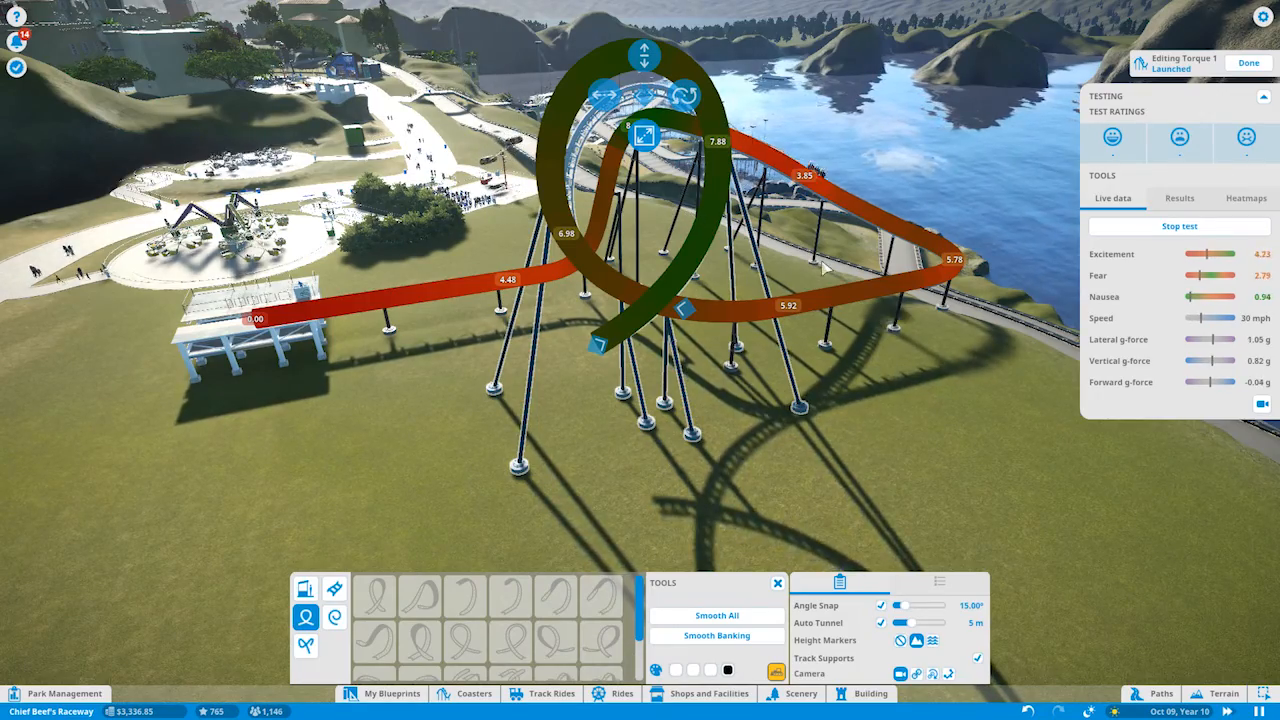
{"action": "key", "text": "q"}
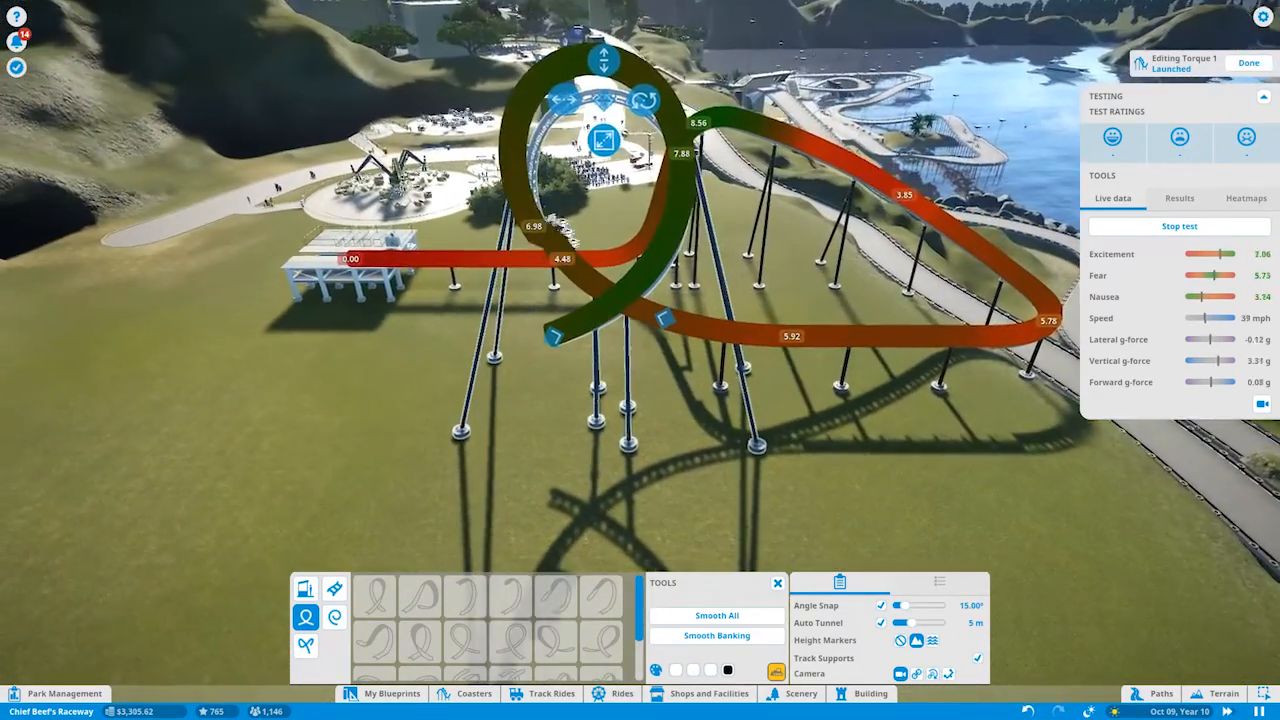
{"action": "key", "text": "q"}
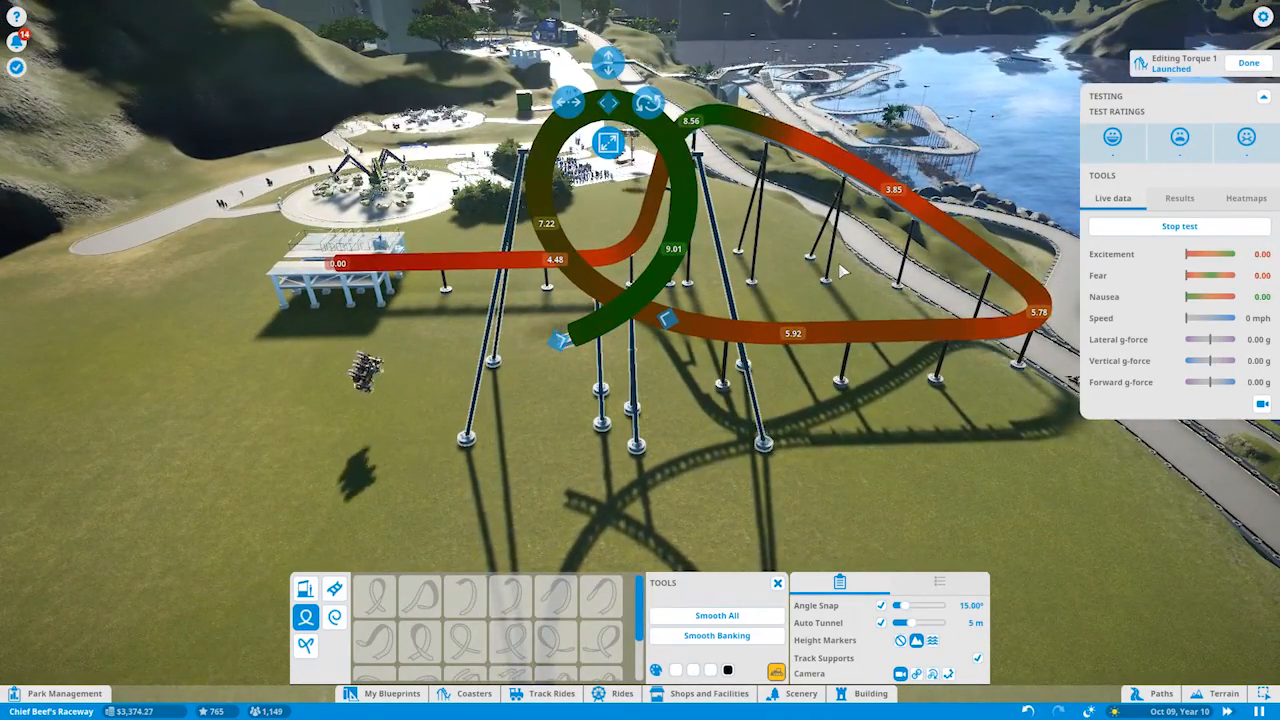
{"action": "key", "text": "q"}
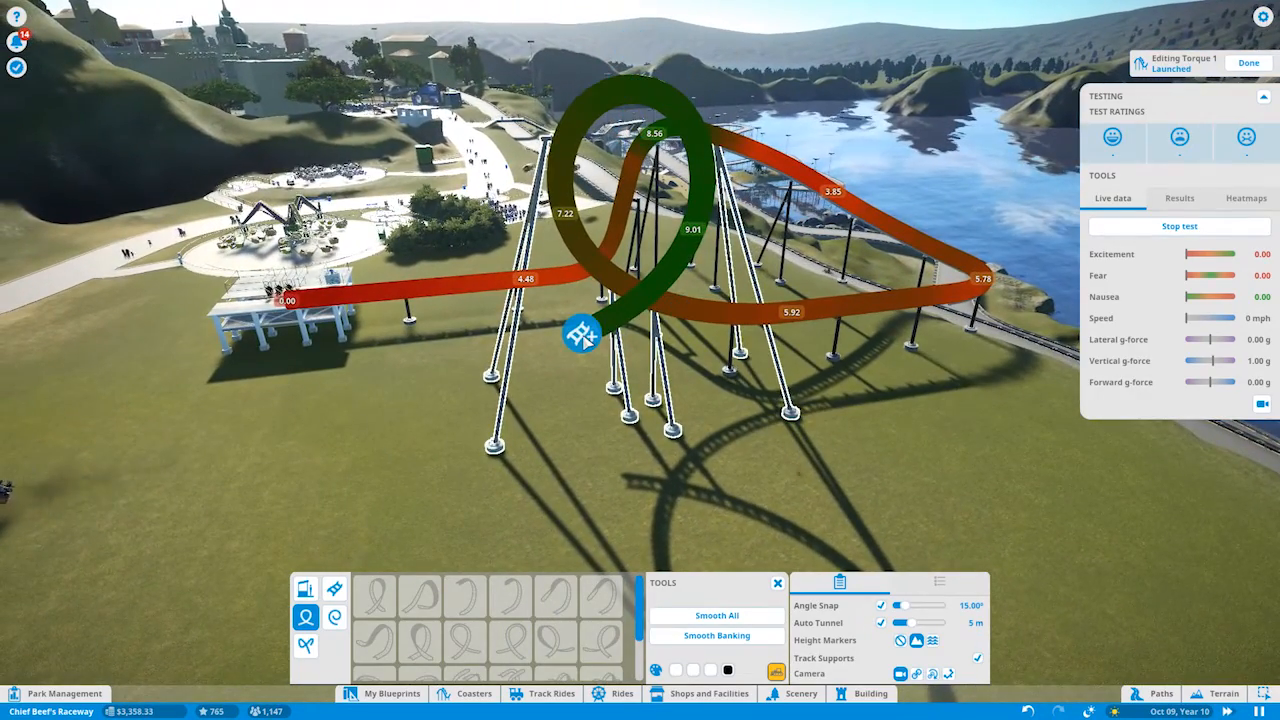
Add a Cutback Left element and a straight piece at the open track end.
{"action": "left_click", "coordinate": [581, 335]}
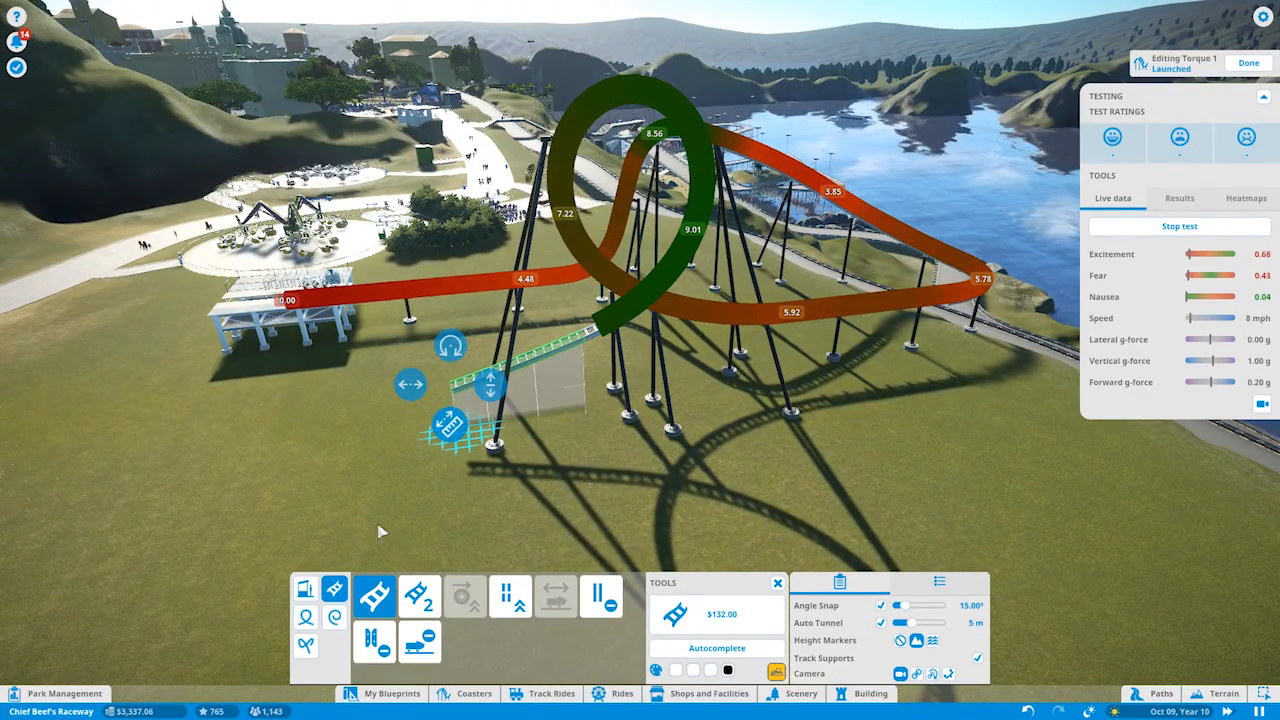
{"action": "left_click", "coordinate": [334, 617]}
{"action": "scroll", "coordinate": [460, 630], "scroll_direction": "down", "scroll_amount": 1}
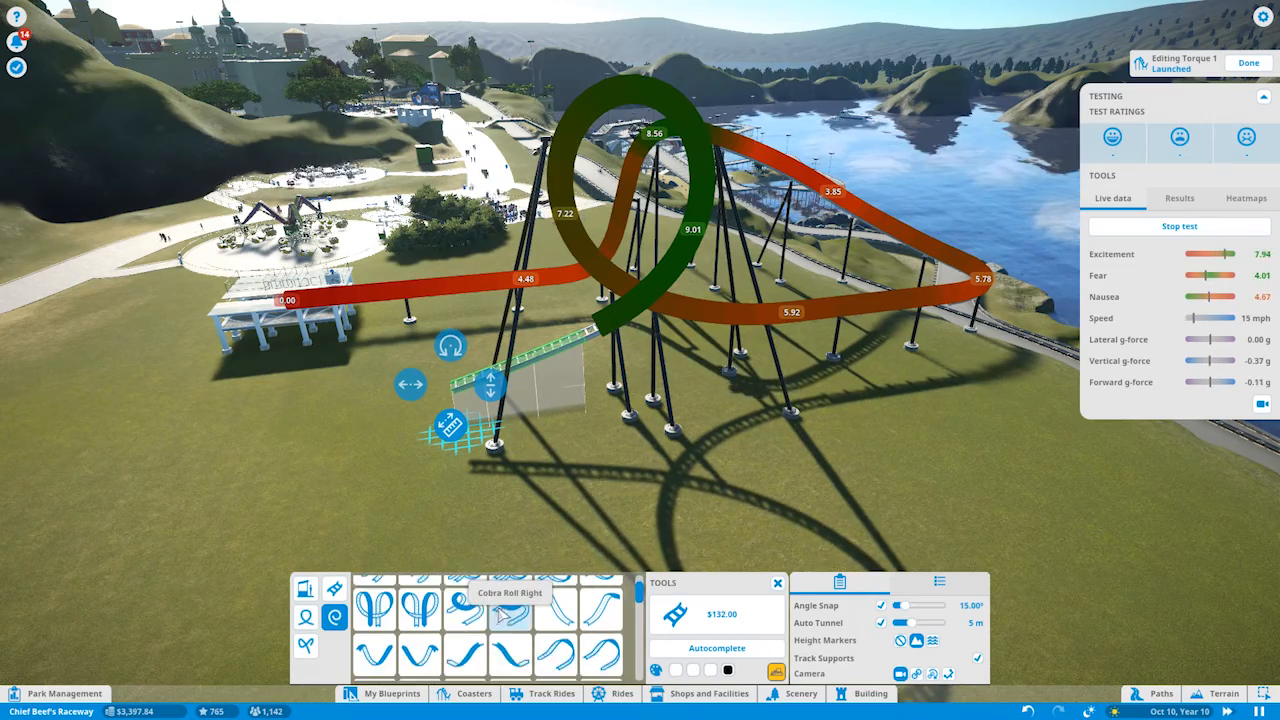
{"action": "left_click", "coordinate": [557, 640]}
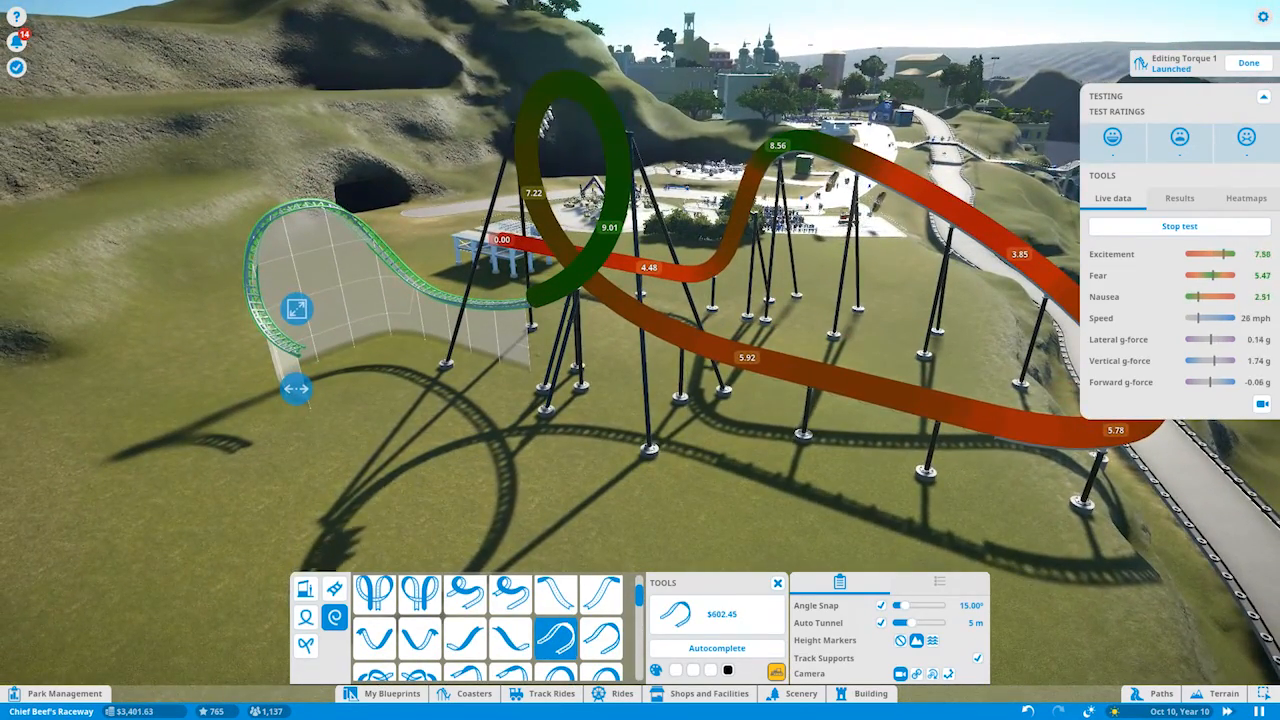
{"action": "left_click", "coordinate": [440, 296]}
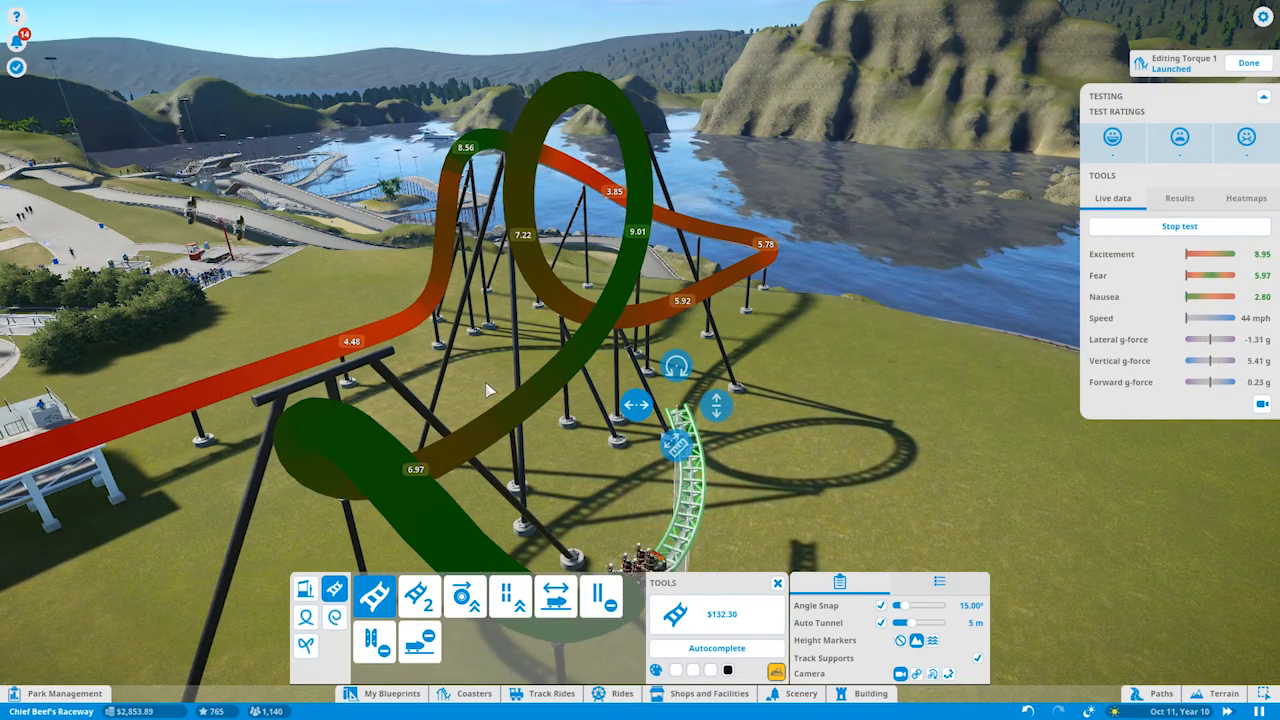
{"action": "left_click", "coordinate": [703, 482]}
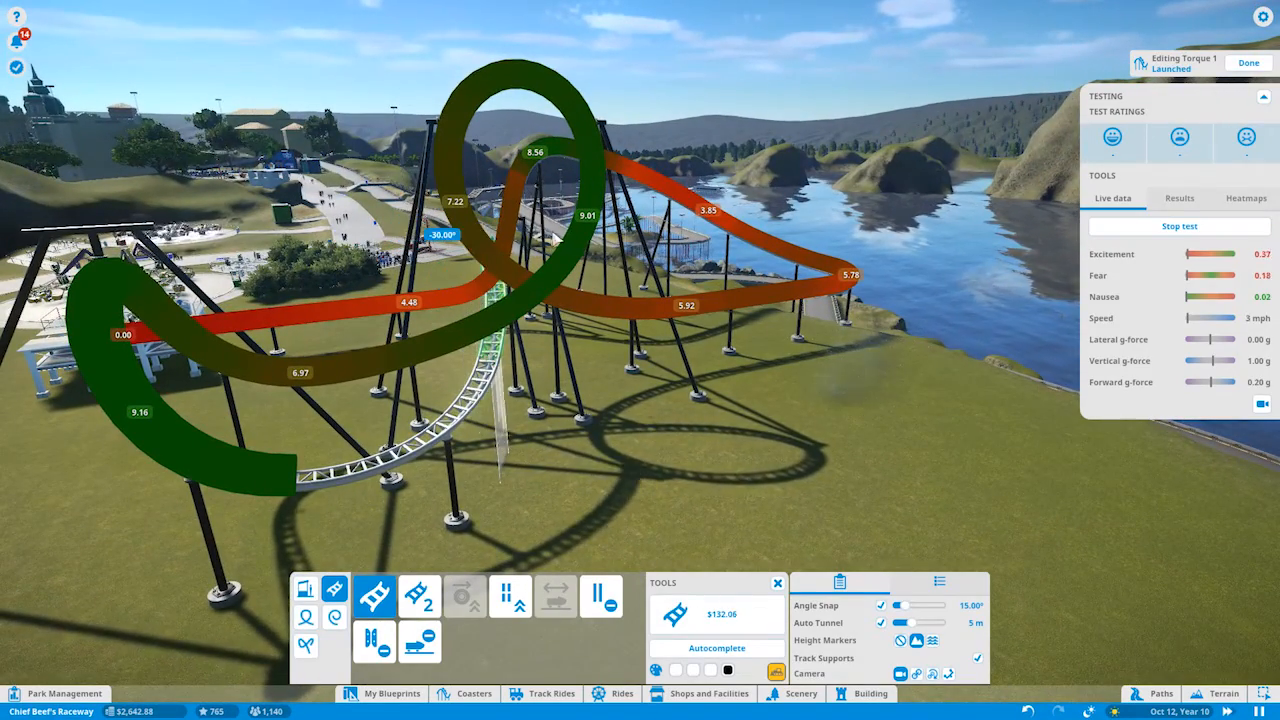
{"action": "left_click", "coordinate": [1240, 203]}
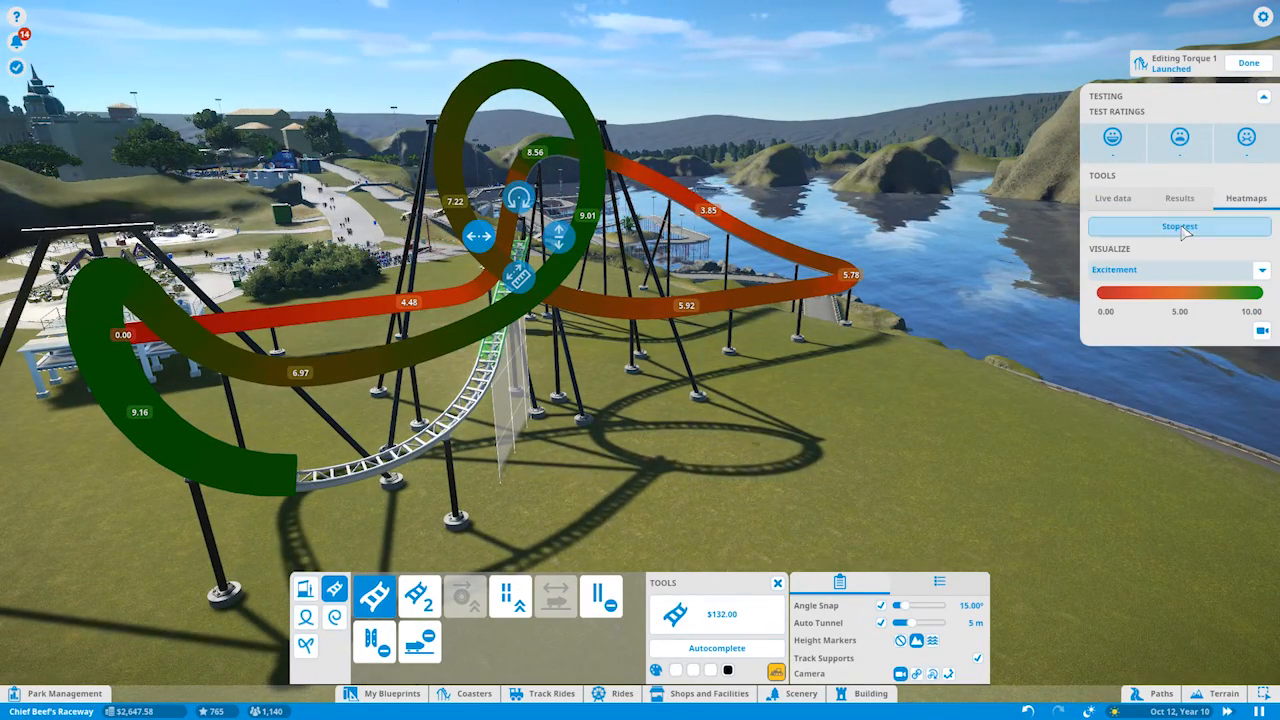
{"action": "left_click", "coordinate": [1176, 270]}
Set Visualize to NONE, cancel the pending piece and restart the Torque 1 test run.
{"action": "left_click", "coordinate": [1130, 288]}
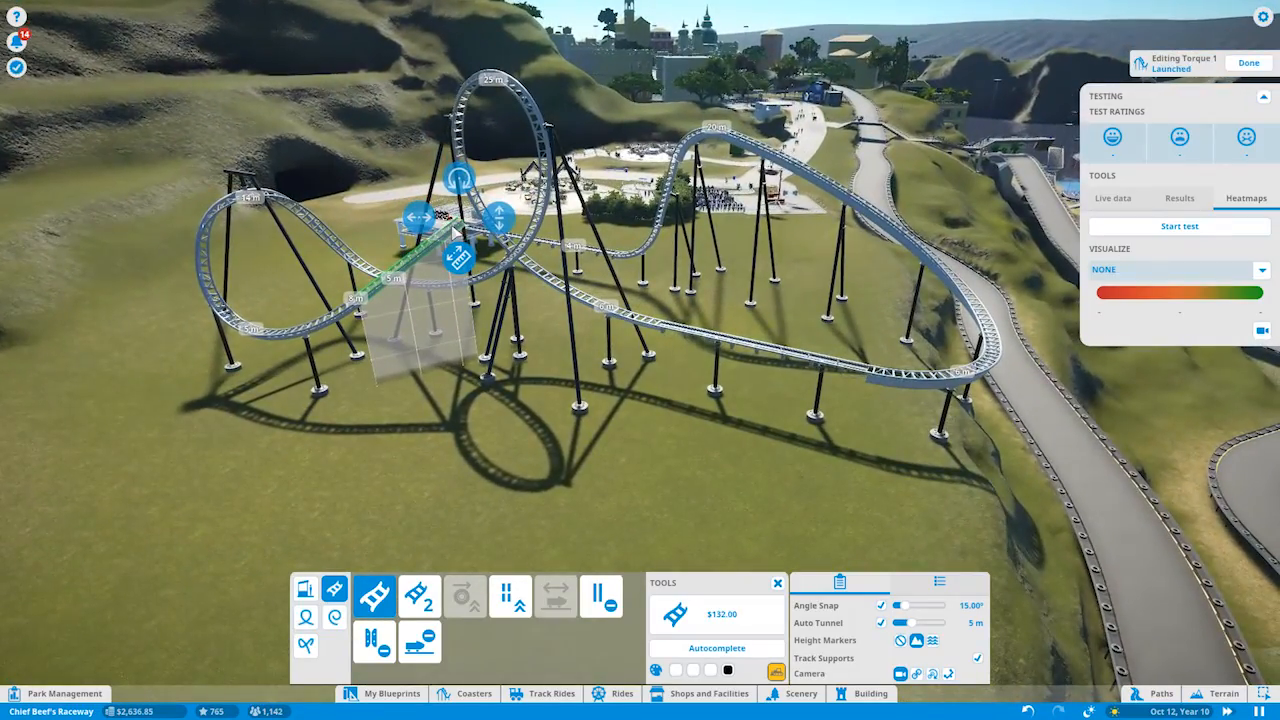
{"action": "right_click", "coordinate": [455, 232]}
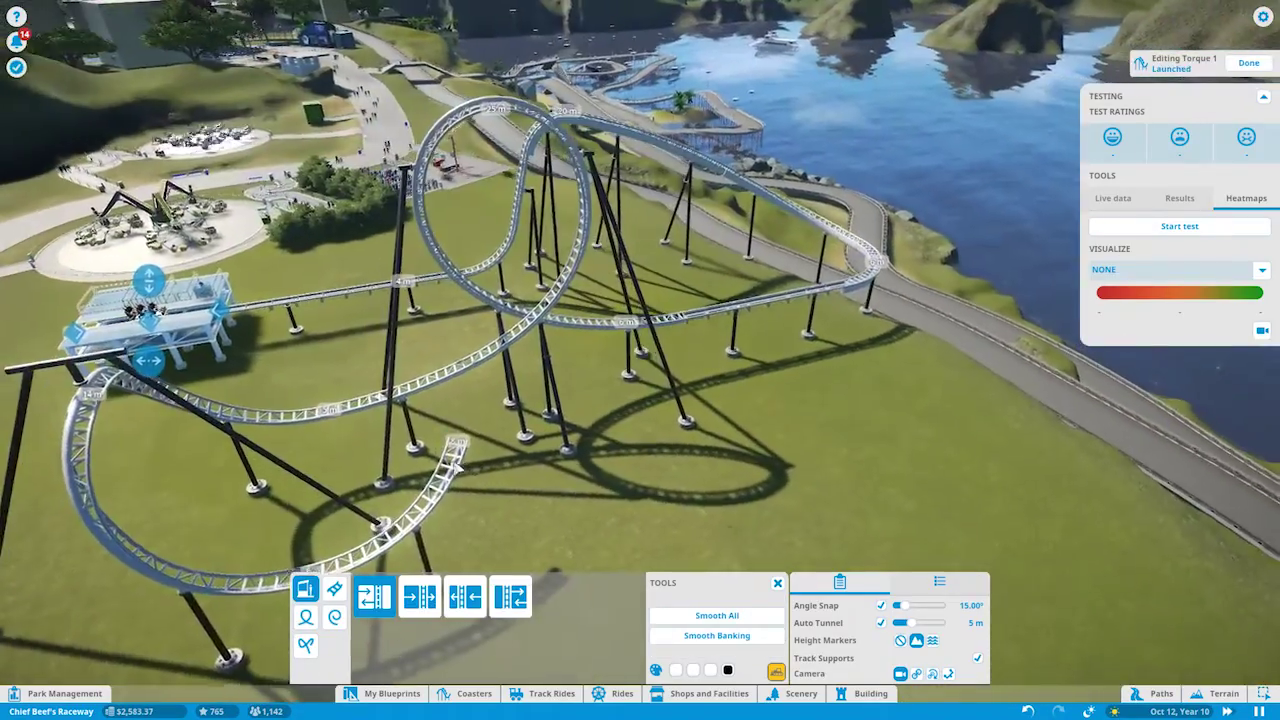
{"action": "left_click", "coordinate": [455, 448]}
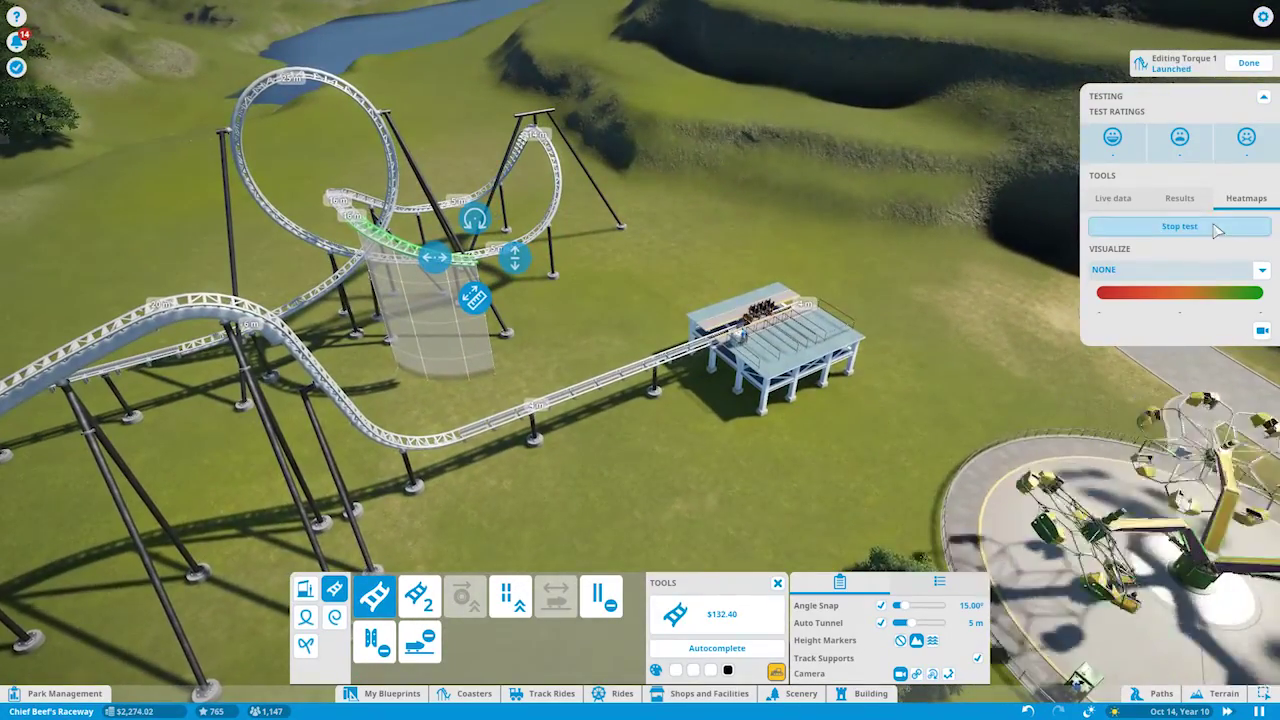
{"action": "left_click", "coordinate": [1195, 228]}
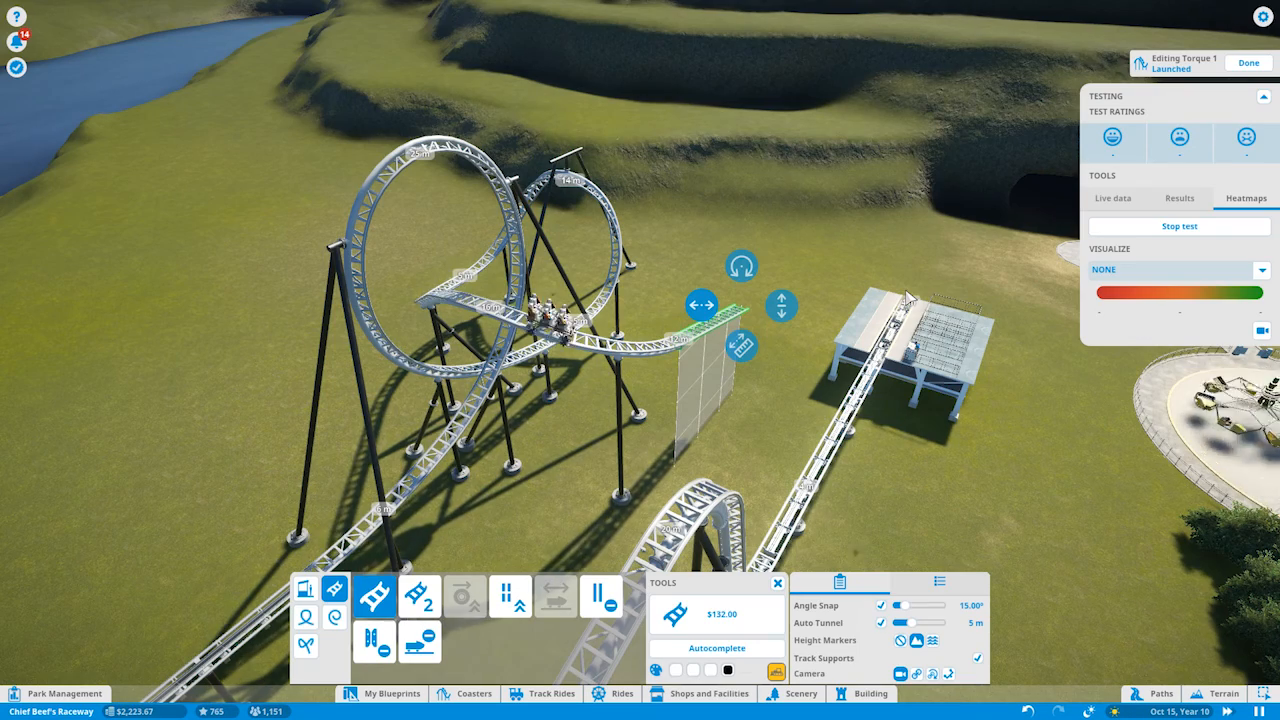
{"action": "left_click", "coordinate": [312, 619]}
Build a lowered Sidewinder Left loop at the end of Torque 1's track.
{"action": "left_click", "coordinate": [376, 640]}
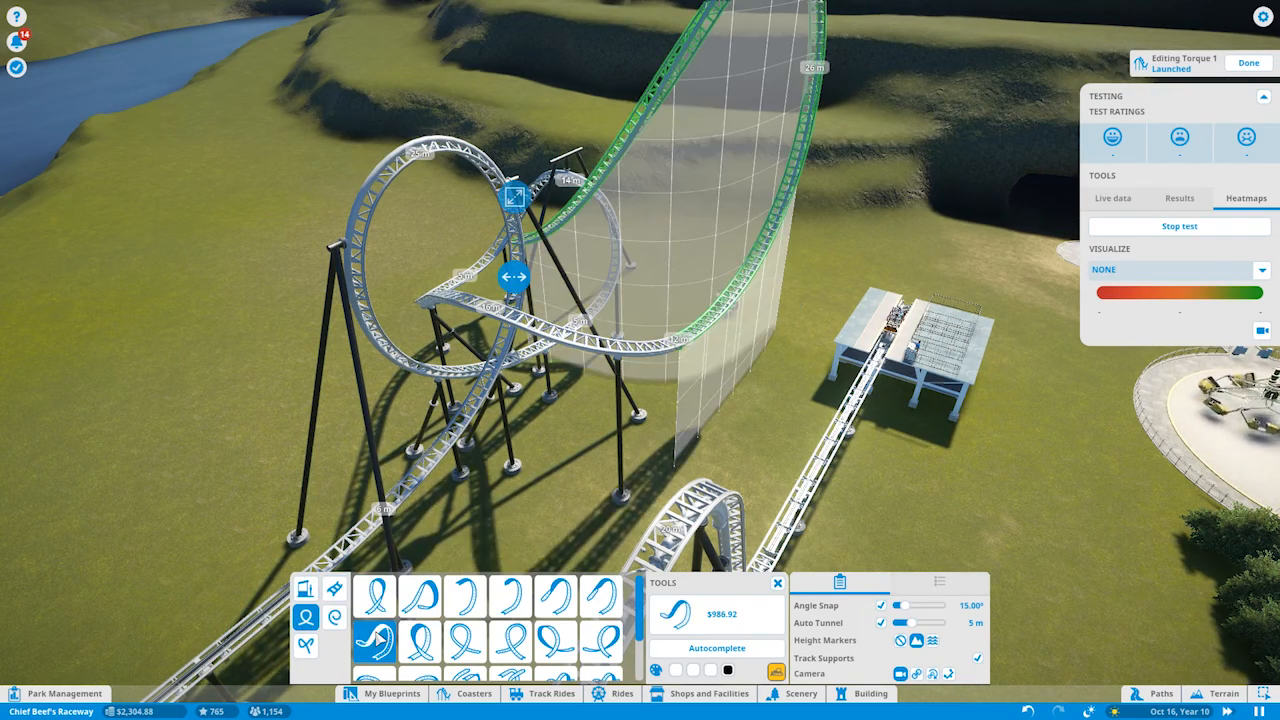
{"action": "scroll", "coordinate": [624, 289], "scroll_direction": "down", "scroll_amount": 5}
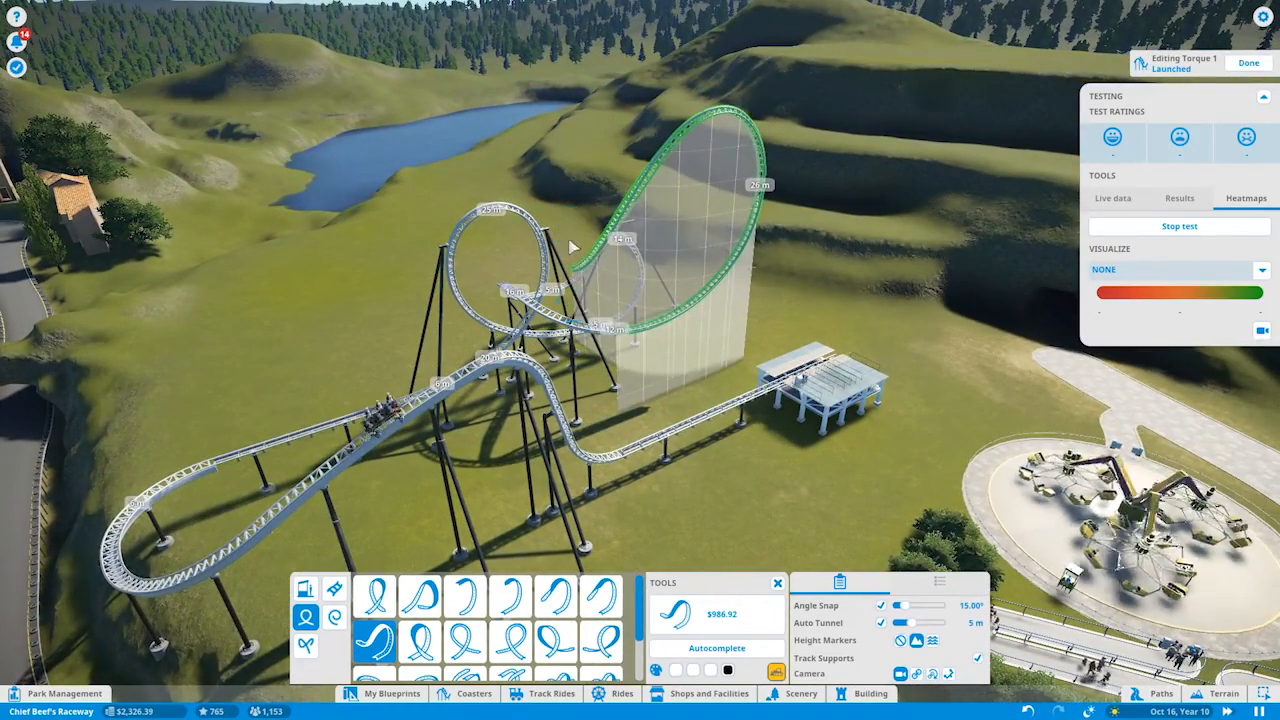
{"action": "left_click_drag", "start_coordinate": [735, 174], "coordinate": [625, 392]}
{"action": "key", "text": "q"}
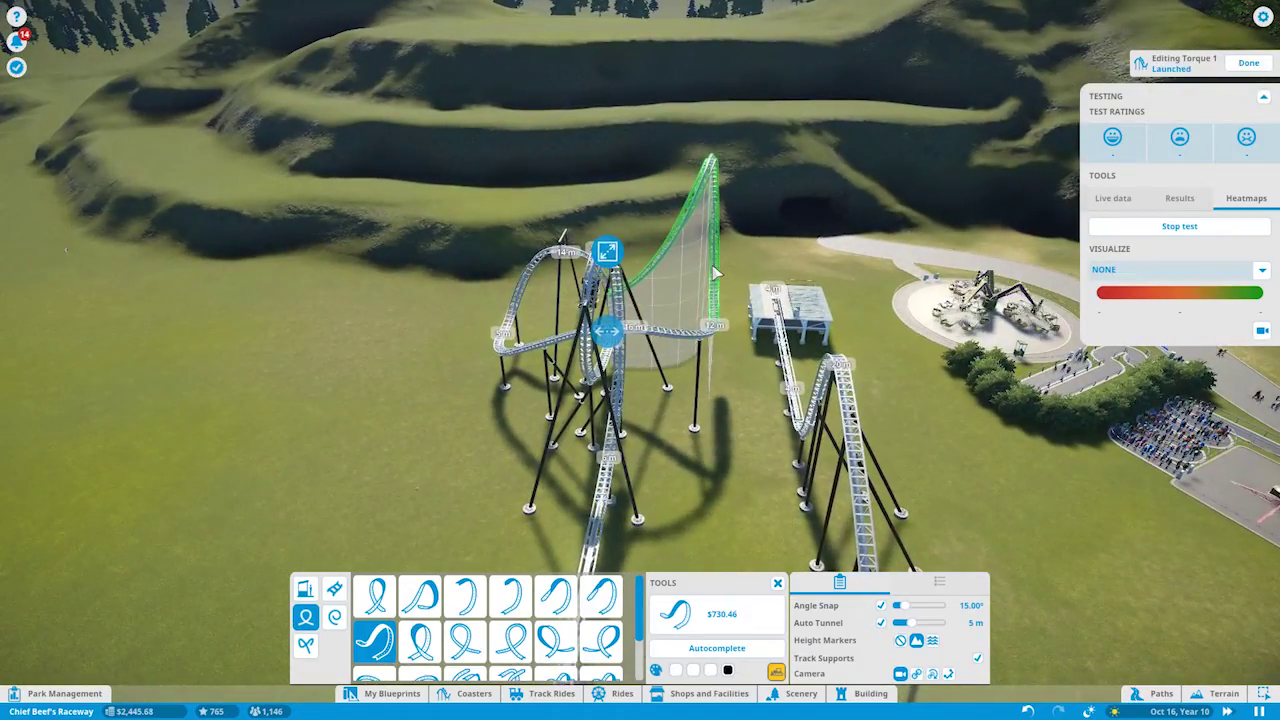
{"action": "left_click", "coordinate": [670, 352]}
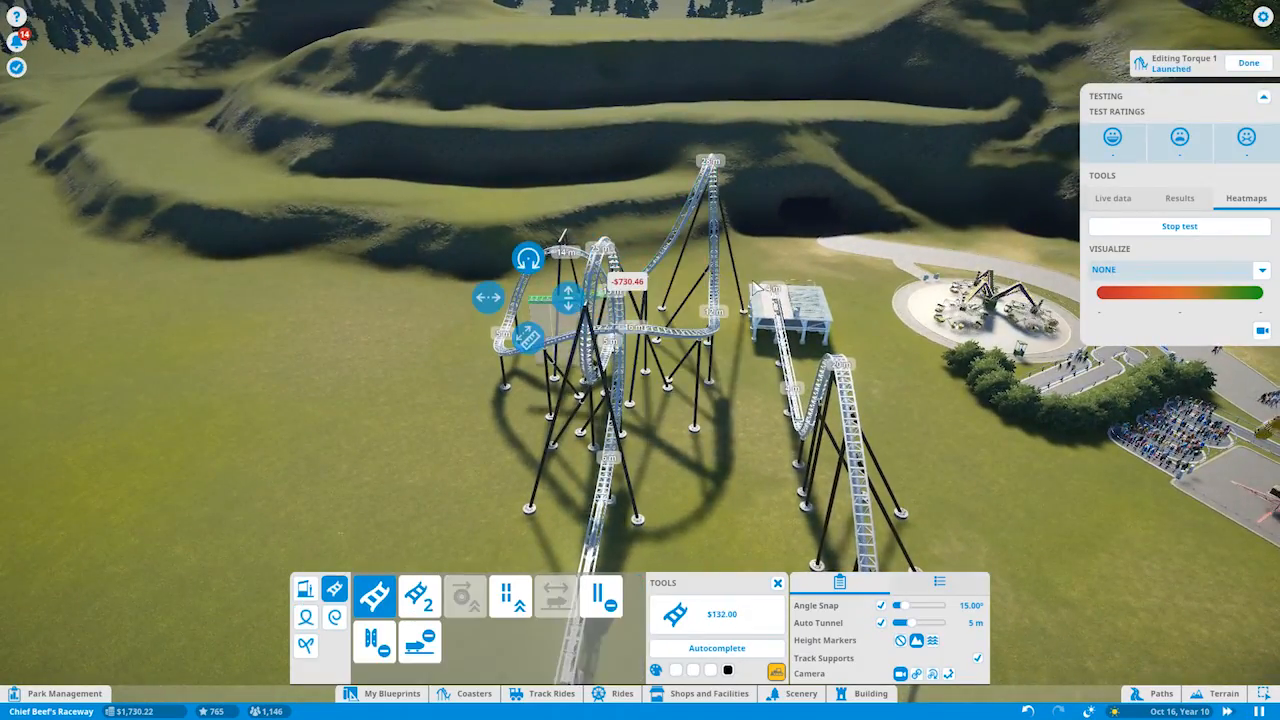
{"action": "key", "text": "q"}
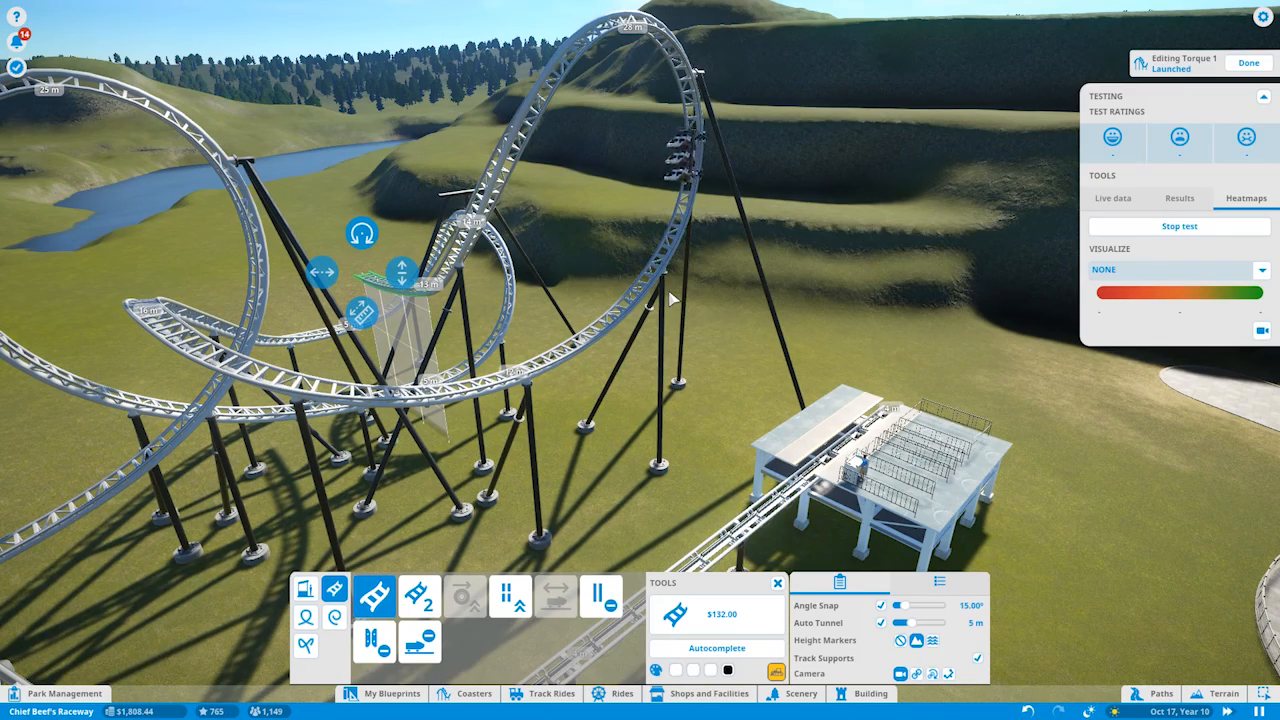
Select the new sidewinder and swap it for a neighbouring roll element, left as a preview.
{"action": "left_click", "coordinate": [667, 260]}
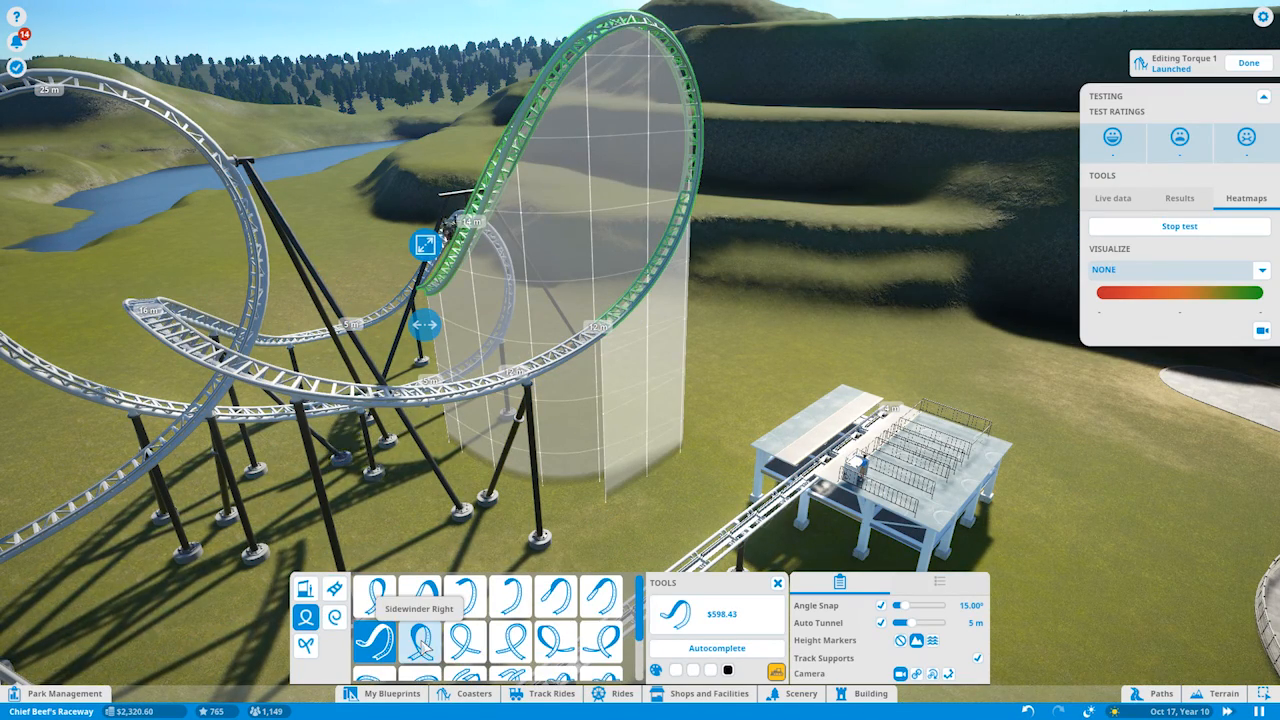
{"action": "scroll", "coordinate": [423, 645], "scroll_direction": "down", "scroll_amount": 3}
{"action": "left_click", "coordinate": [372, 622]}
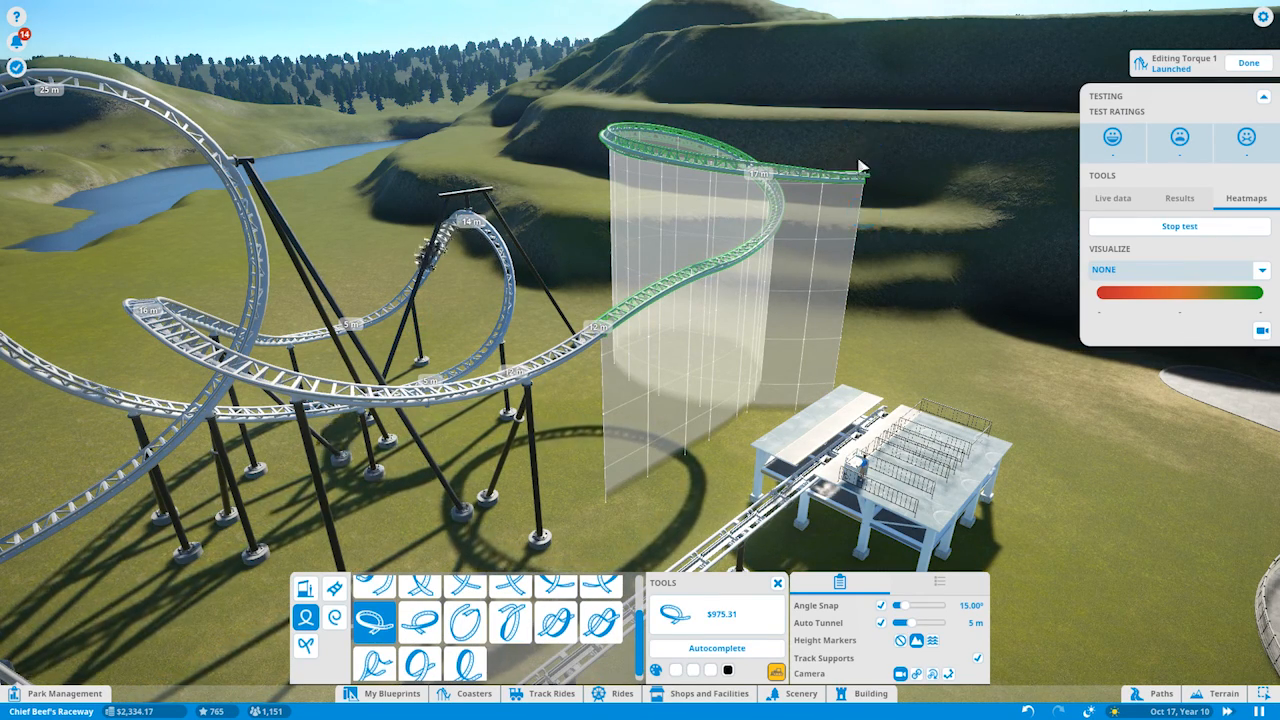
{"action": "left_click", "coordinate": [420, 622]}
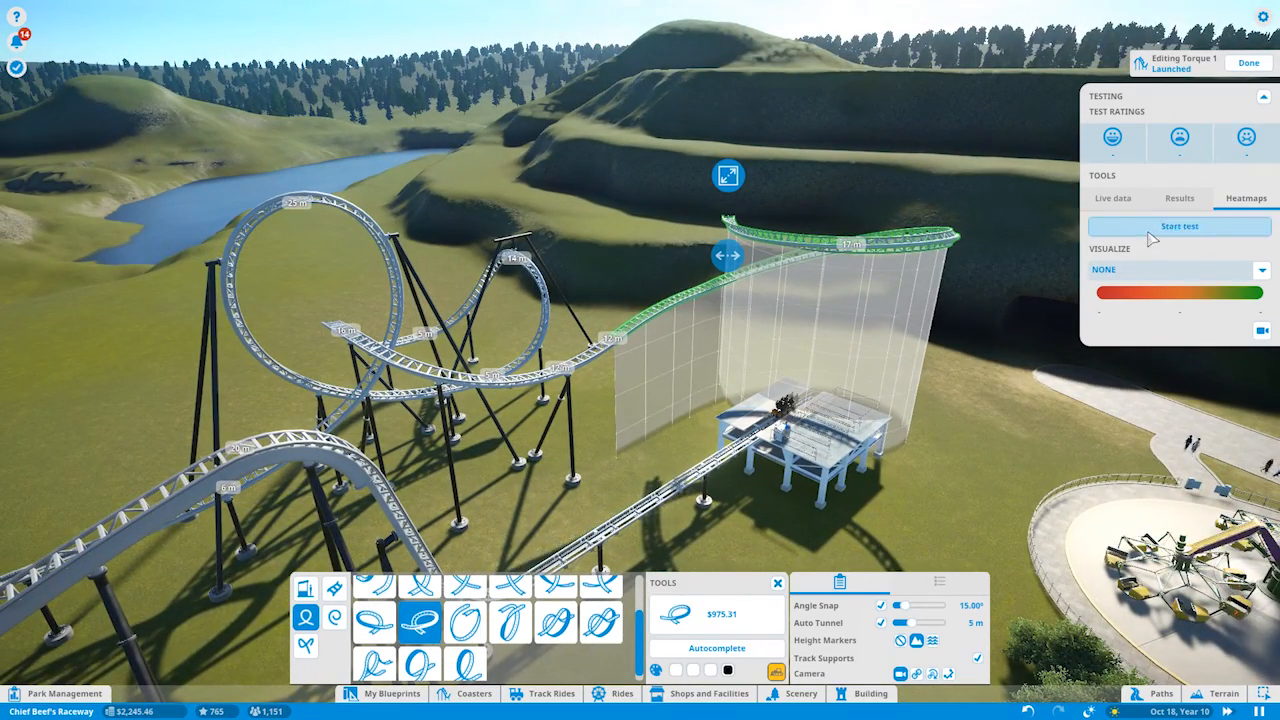
Build a Helix Down Right from the curves category at the track end.
{"action": "left_click", "coordinate": [334, 617]}
{"action": "scroll", "coordinate": [444, 628], "scroll_direction": "down", "scroll_amount": 1}
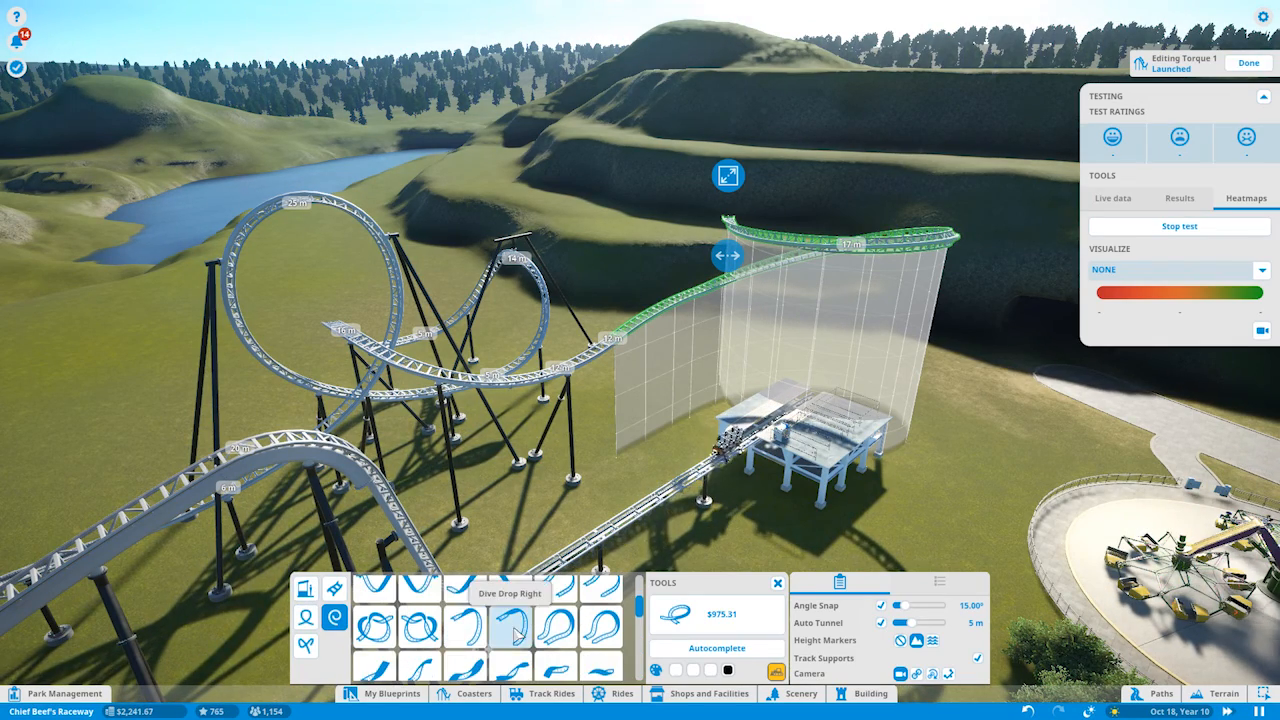
{"action": "left_click", "coordinate": [305, 645]}
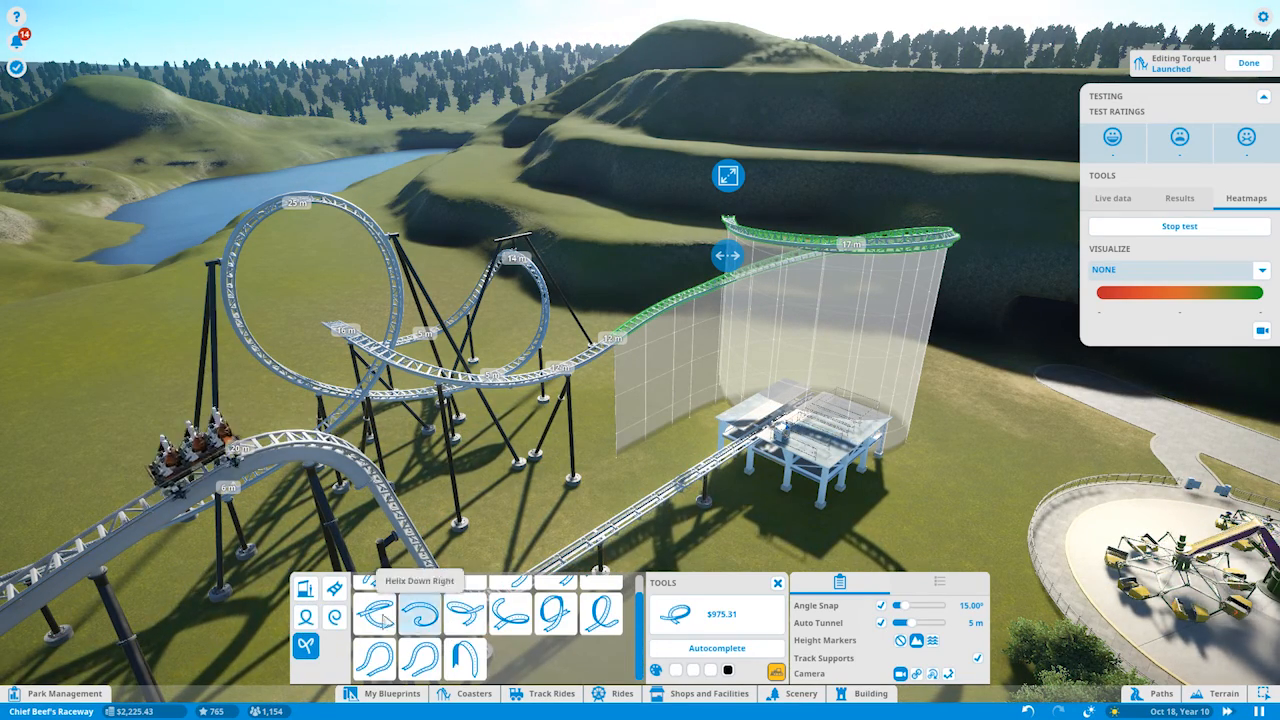
{"action": "left_click", "coordinate": [374, 617]}
{"action": "key", "text": "r"}
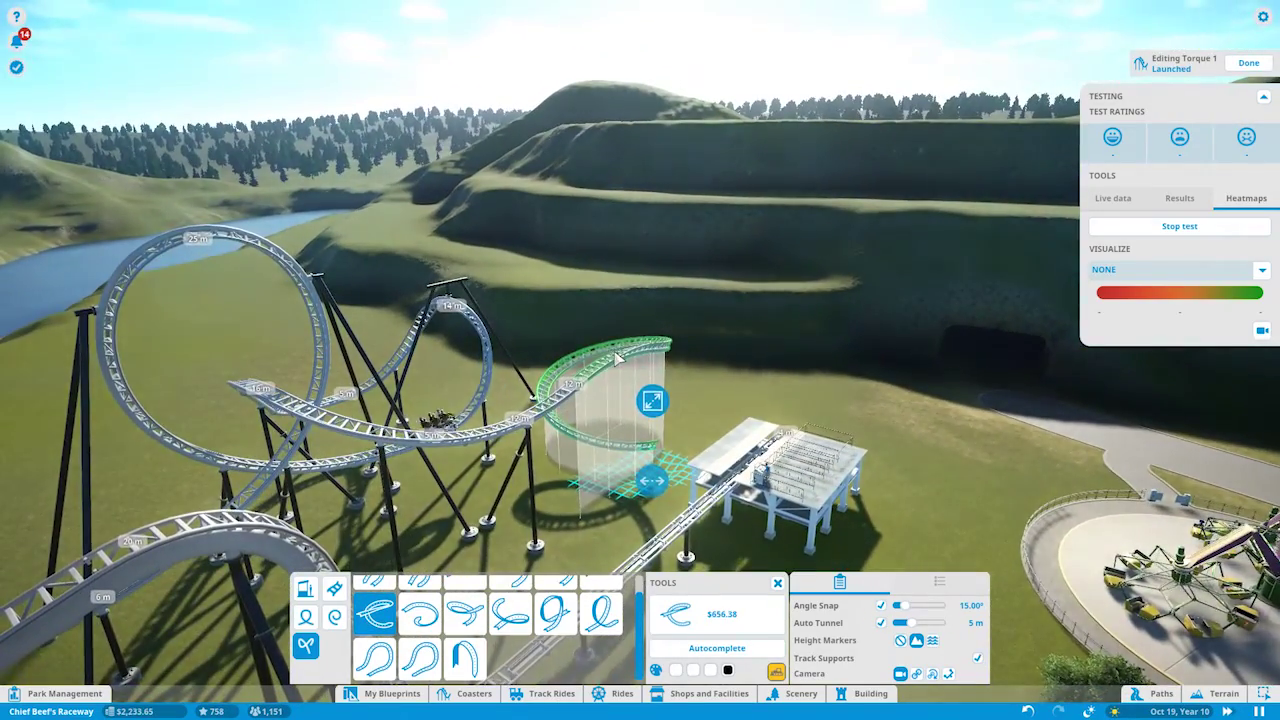
{"action": "left_click", "coordinate": [616, 358]}
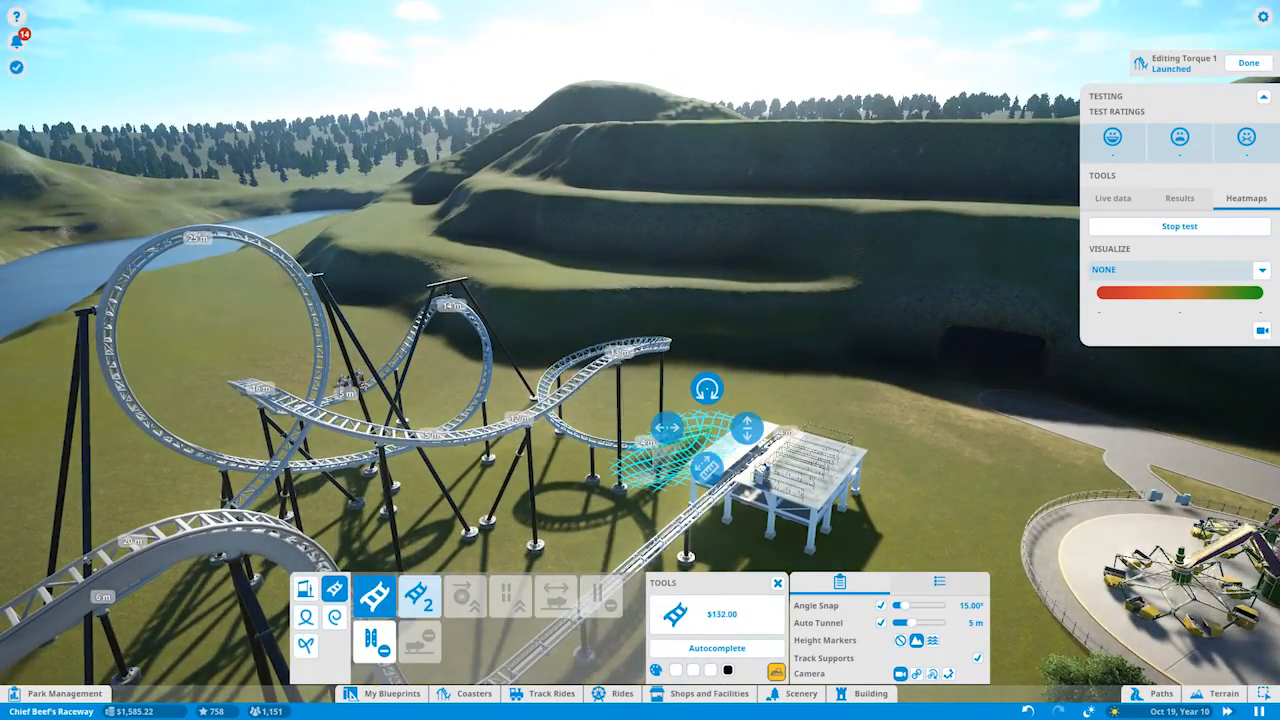
Bank the following piece to -45° and raise it slightly, then show the excitement heatmap.
{"action": "key", "text": "q"}
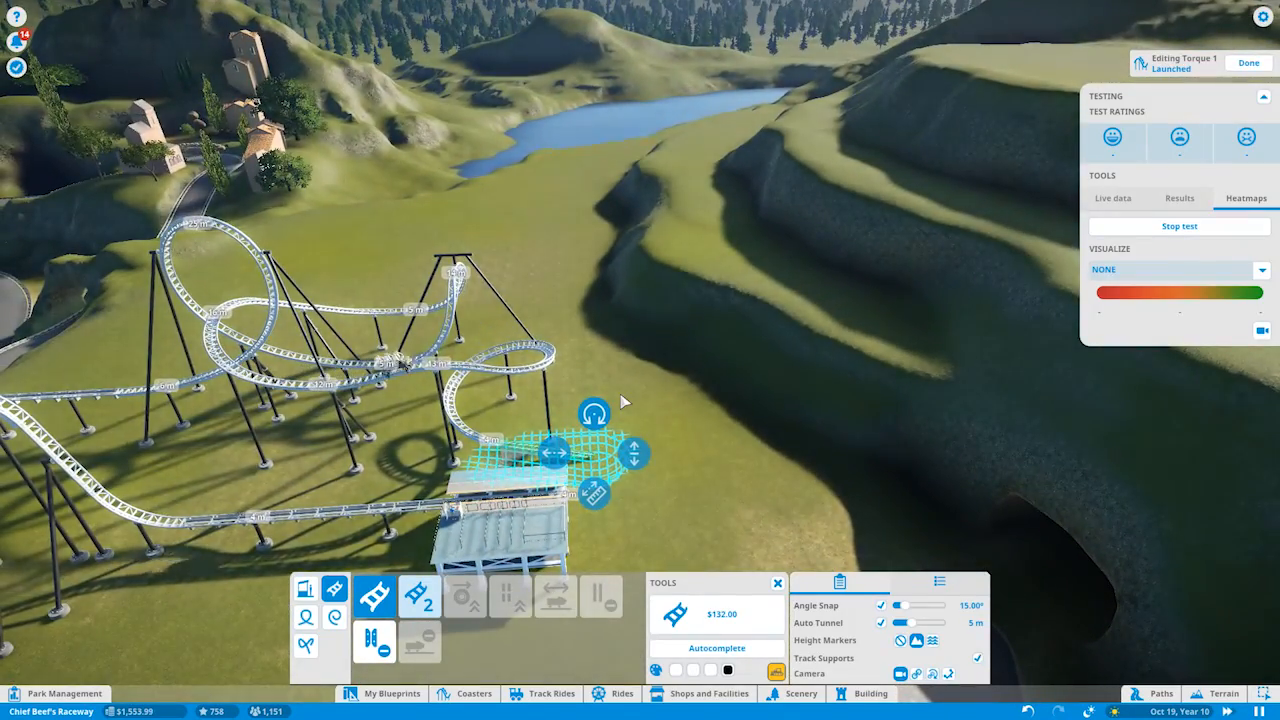
{"action": "key", "text": "q"}
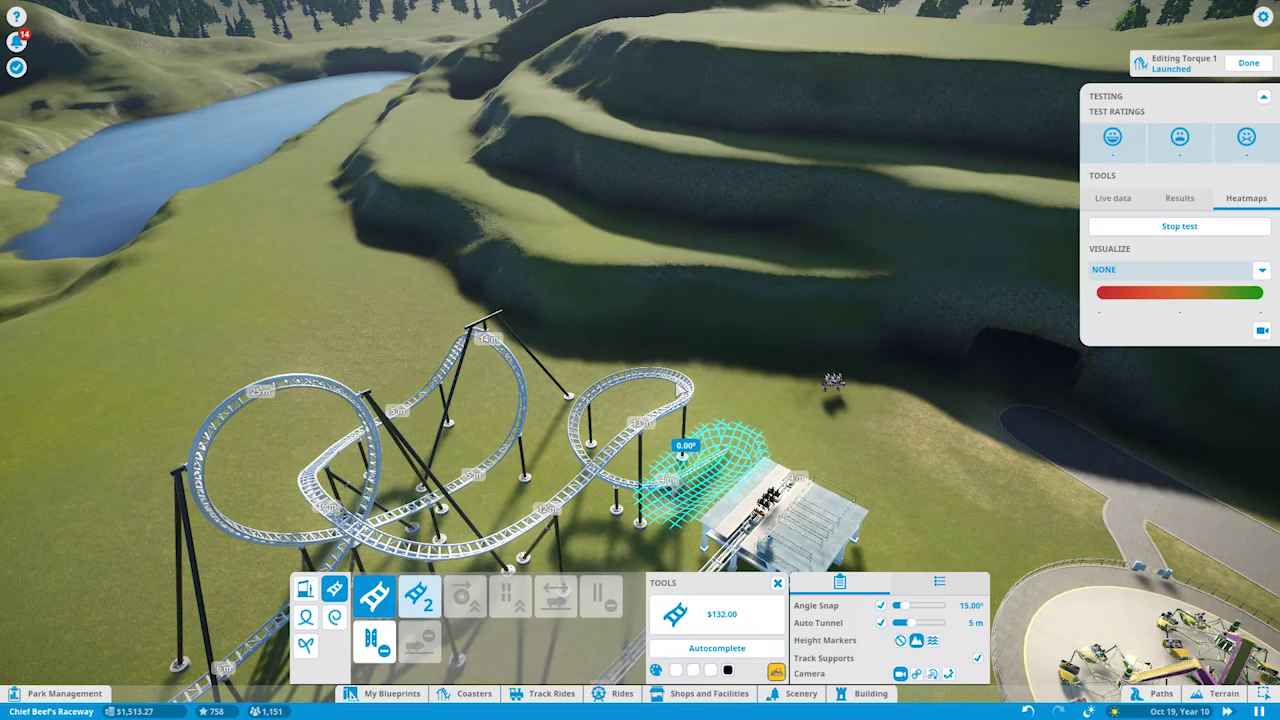
{"action": "left_click_drag", "start_coordinate": [681, 386], "coordinate": [507, 373]}
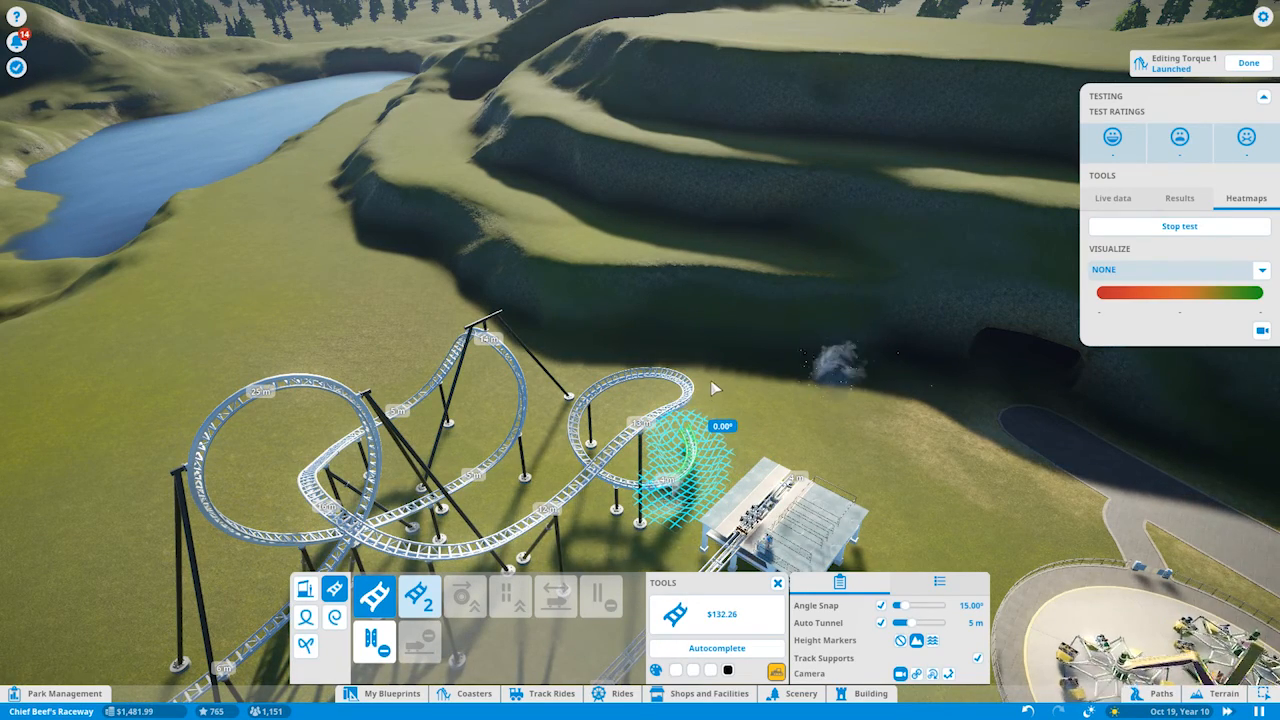
{"action": "mouse_move", "coordinate": [727, 441]}
{"action": "left_mouse_down"}
{"action": "mouse_move", "coordinate": [655, 428]}
{"action": "mouse_move", "coordinate": [678, 443]}
{"action": "left_mouse_up"}
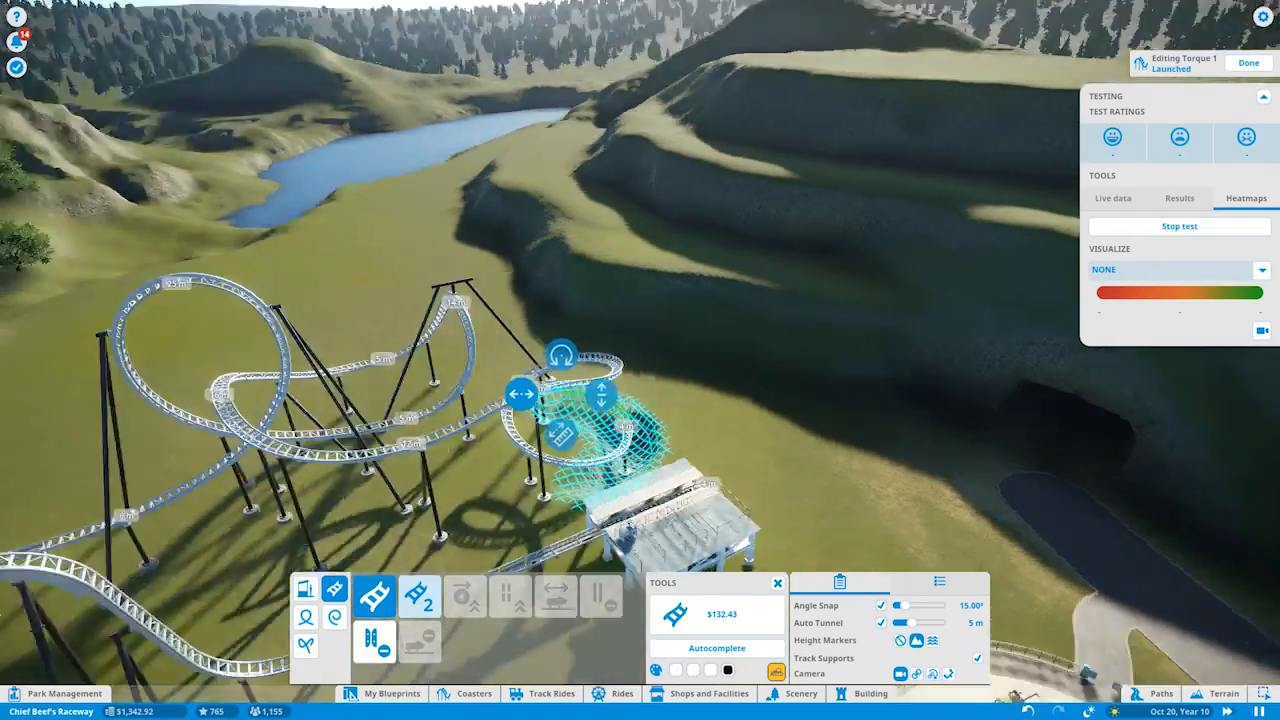
{"action": "key", "text": "e"}
{"action": "key", "text": "q"}
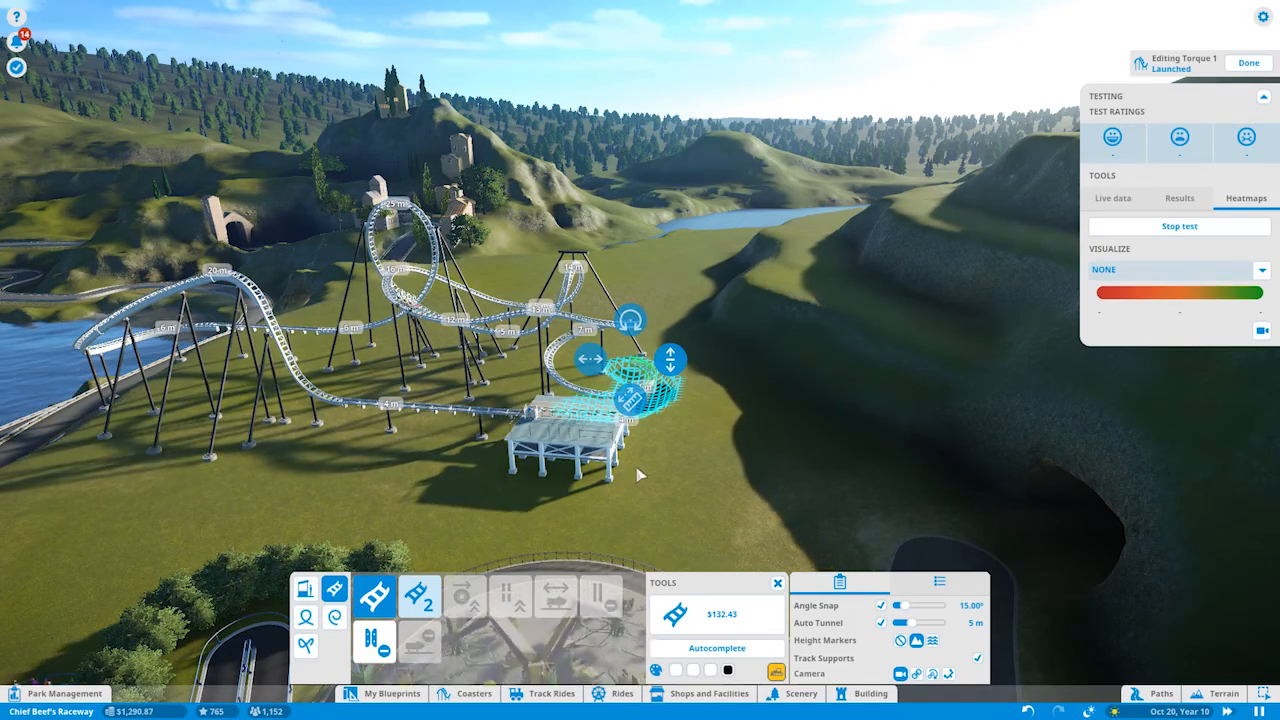
{"action": "scroll", "coordinate": [660, 482], "scroll_direction": "up", "scroll_amount": 3}
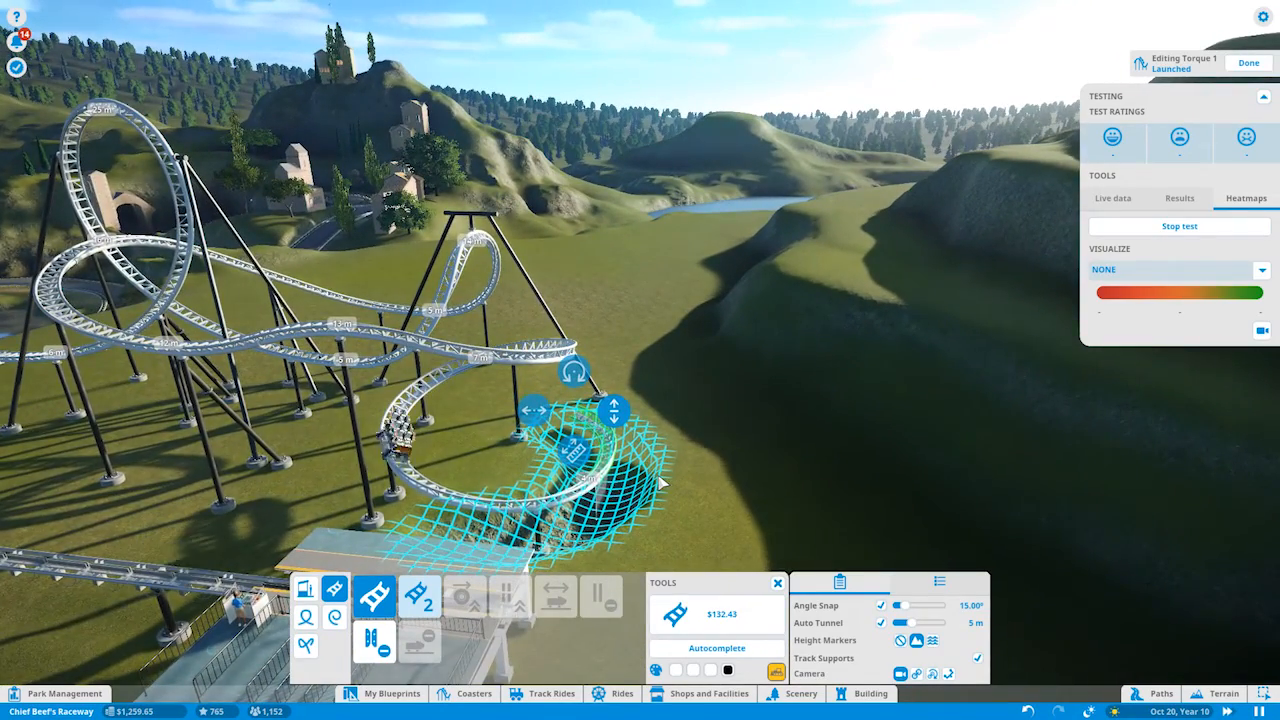
{"action": "left_click", "coordinate": [1175, 269]}
View the excitement heatmap on Torque 1 while orbiting around the coaster.
{"action": "left_click", "coordinate": [1120, 288]}
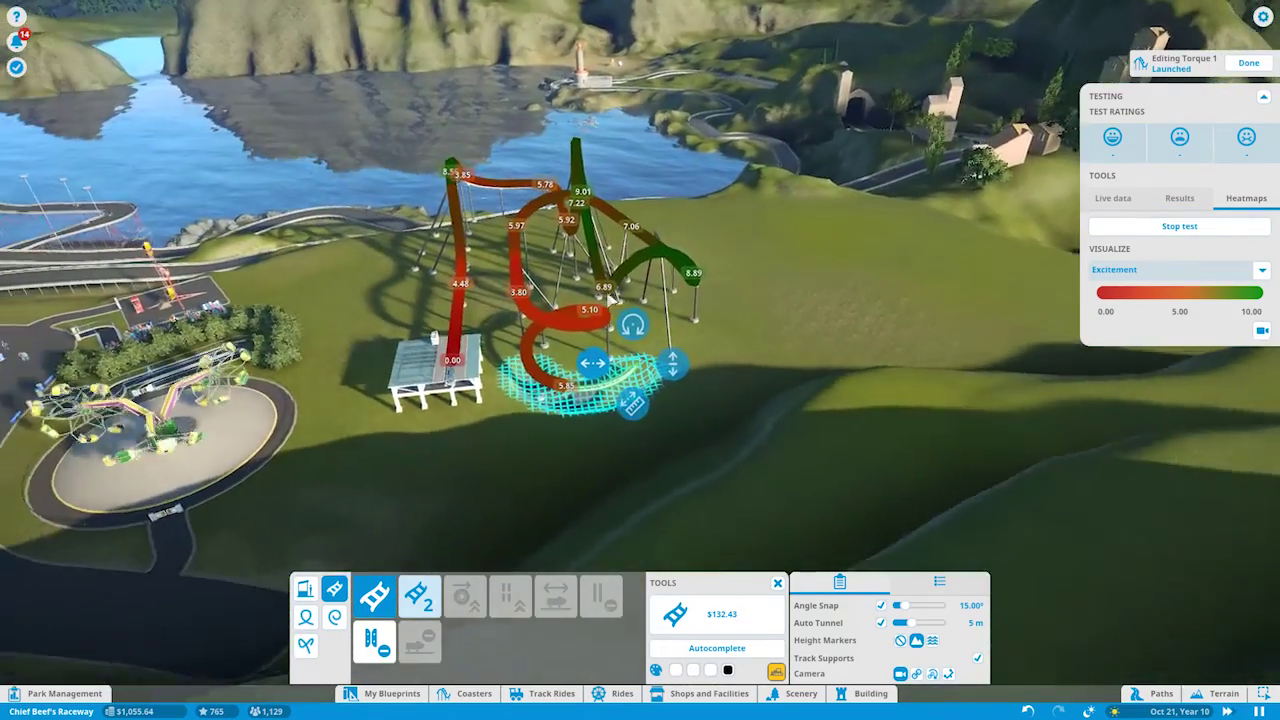
{"action": "left_click_drag", "start_coordinate": [517, 318], "coordinate": [517, 318]}
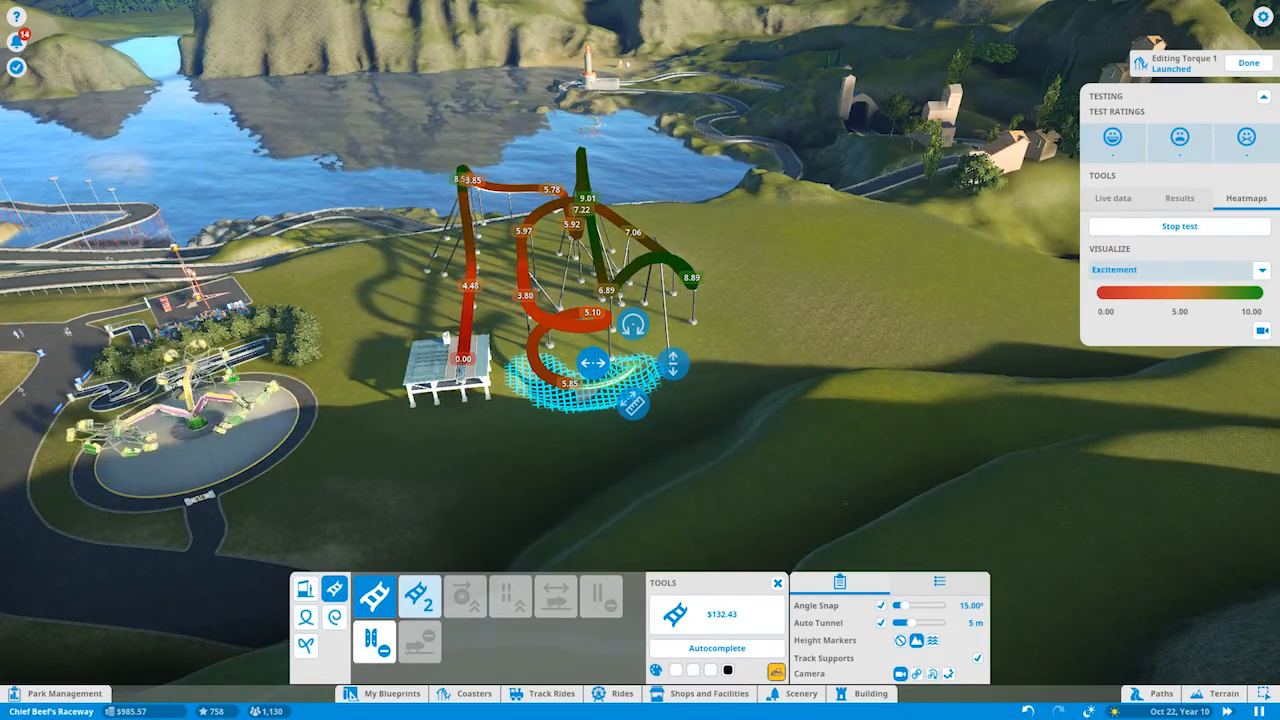
{"action": "key", "text": "w"}
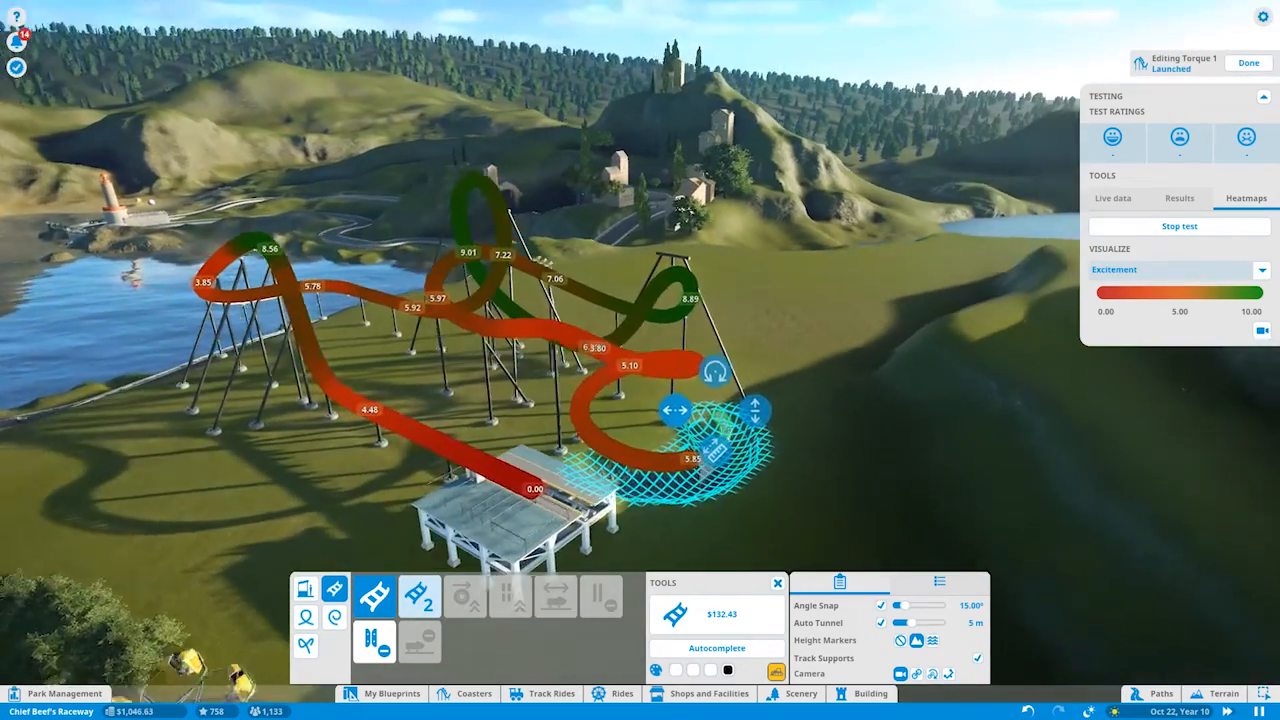
{"action": "left_click_drag", "start_coordinate": [708, 314], "coordinate": [708, 314]}
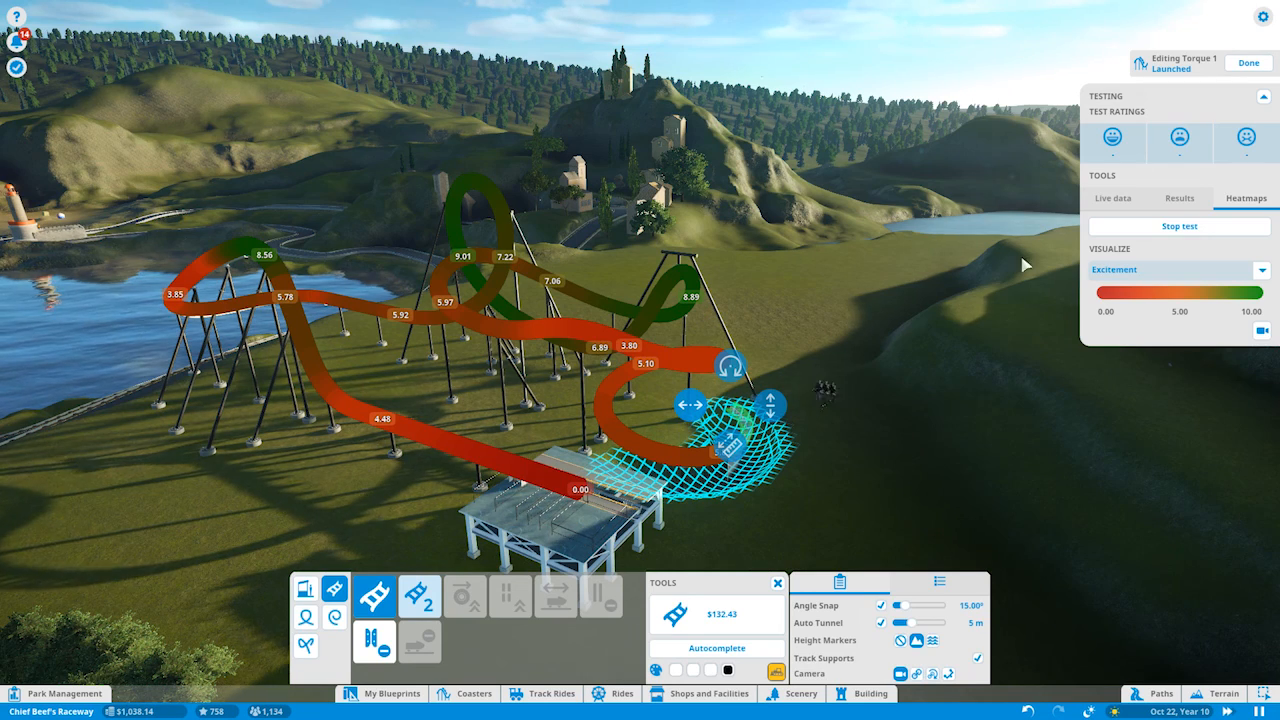
Switch the heatmap to Fear, then Nausea, then back to NONE.
{"action": "left_click", "coordinate": [1209, 270]}
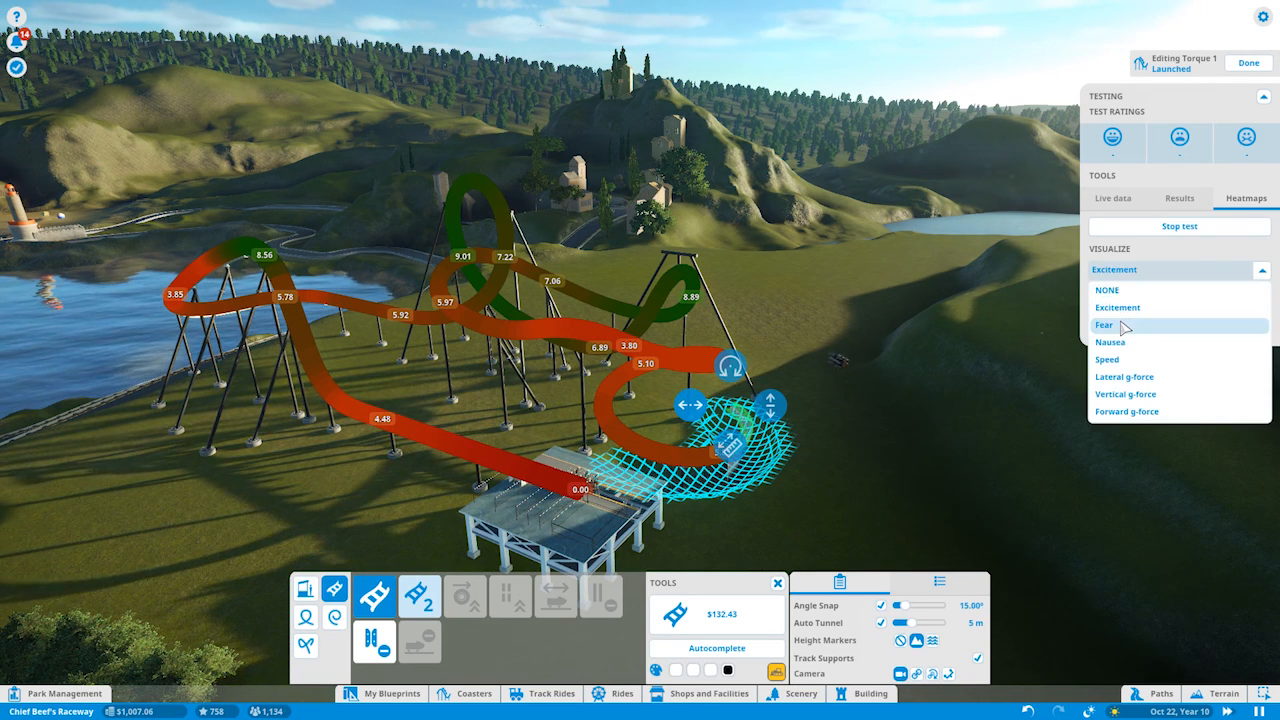
{"action": "left_click", "coordinate": [1125, 328]}
{"action": "left_click", "coordinate": [1141, 270]}
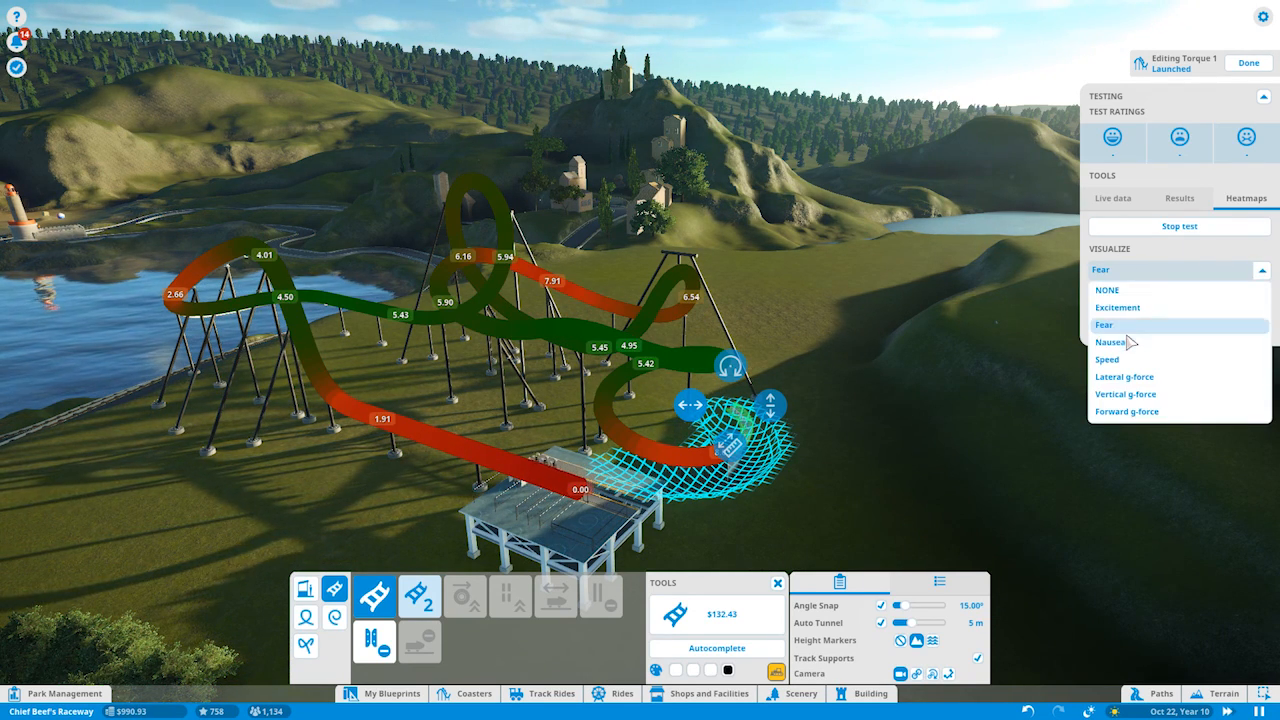
{"action": "left_click", "coordinate": [1127, 342]}
{"action": "left_click", "coordinate": [1152, 271]}
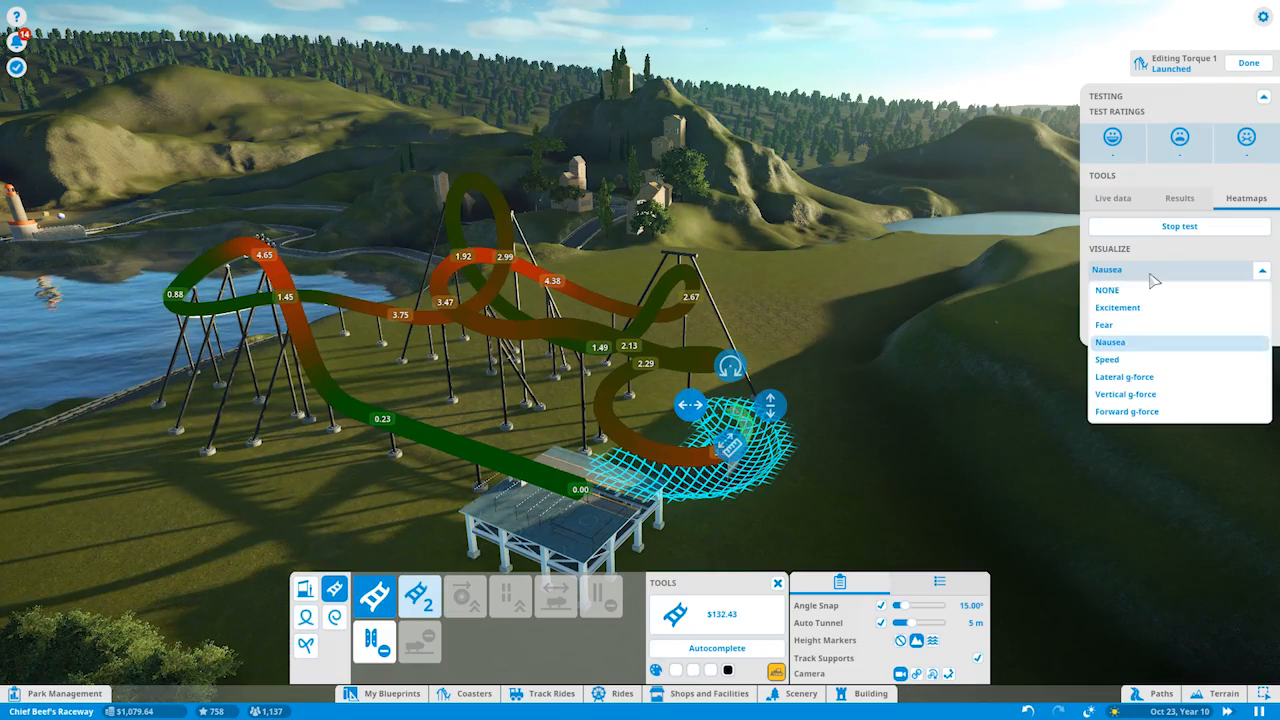
{"action": "left_click", "coordinate": [1136, 291]}
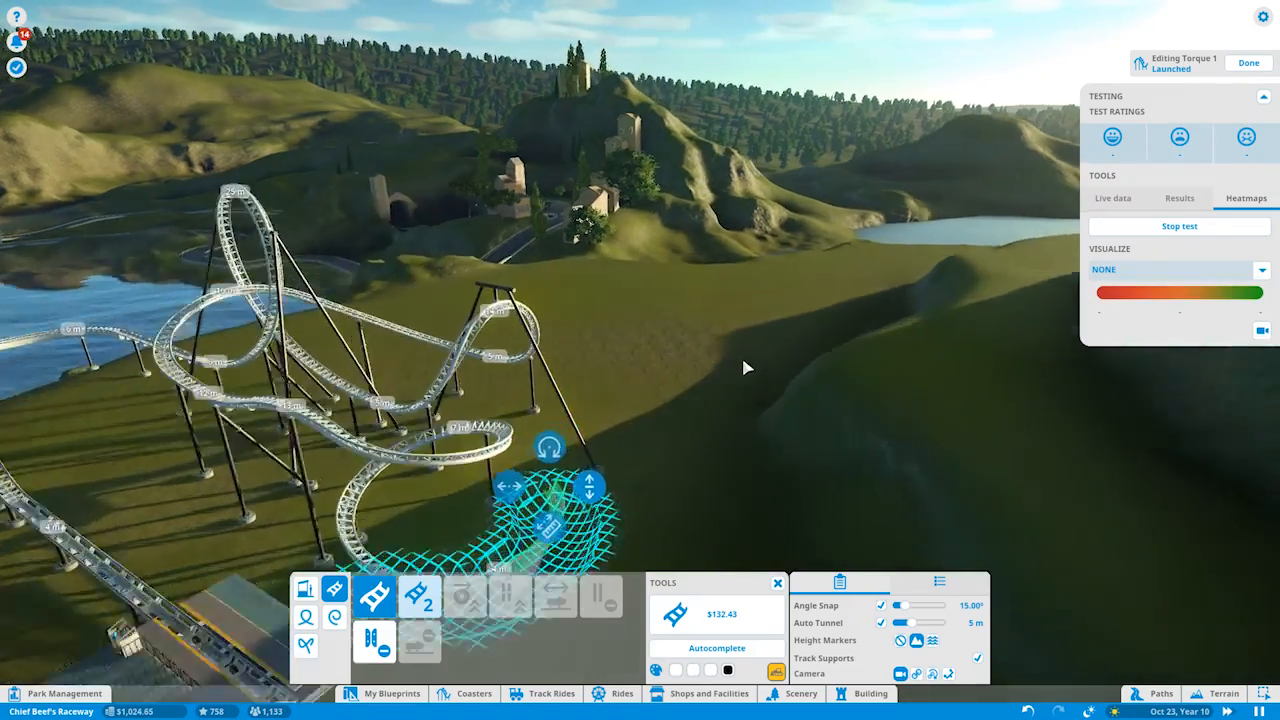
Straighten the end piece's turn angle into a run heading away from the loops.
{"action": "key", "text": "q"}
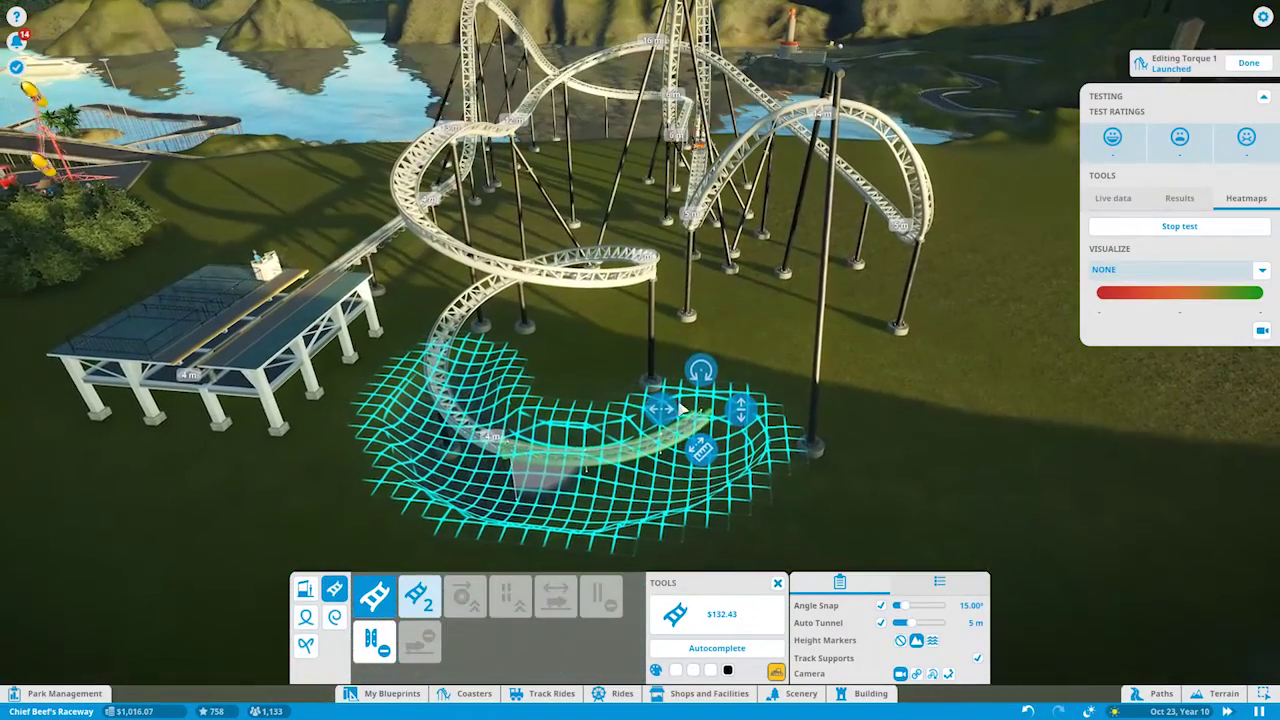
{"action": "left_click_drag", "start_coordinate": [645, 448], "coordinate": [686, 395]}
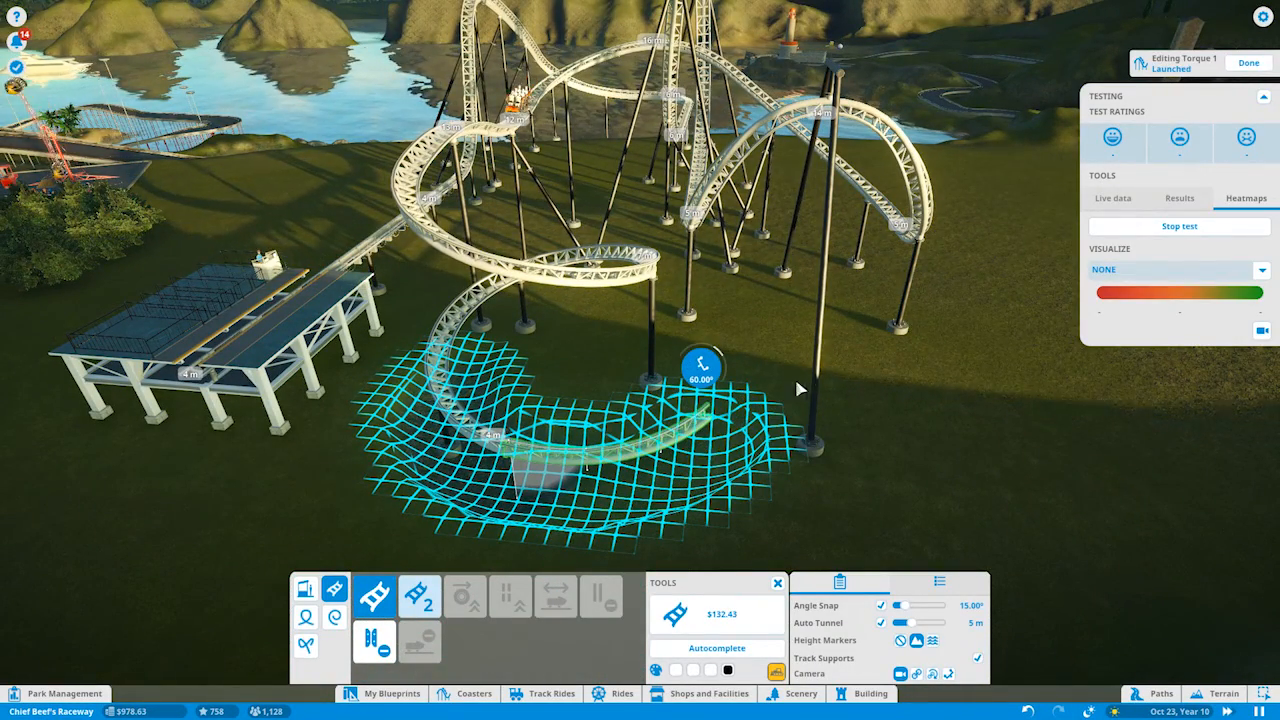
{"action": "key", "text": "q"}
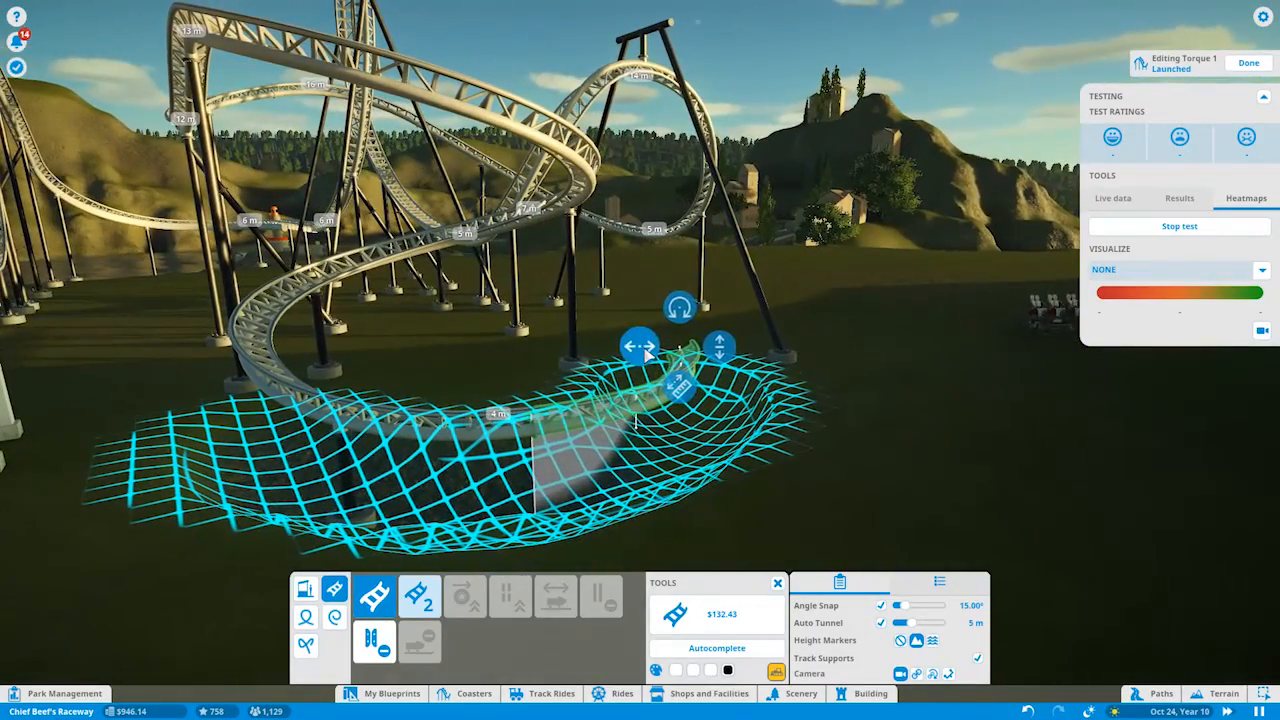
{"action": "mouse_move", "coordinate": [657, 377]}
{"action": "left_mouse_down"}
{"action": "mouse_move", "coordinate": [757, 358]}
{"action": "mouse_move", "coordinate": [825, 369]}
{"action": "left_mouse_up"}
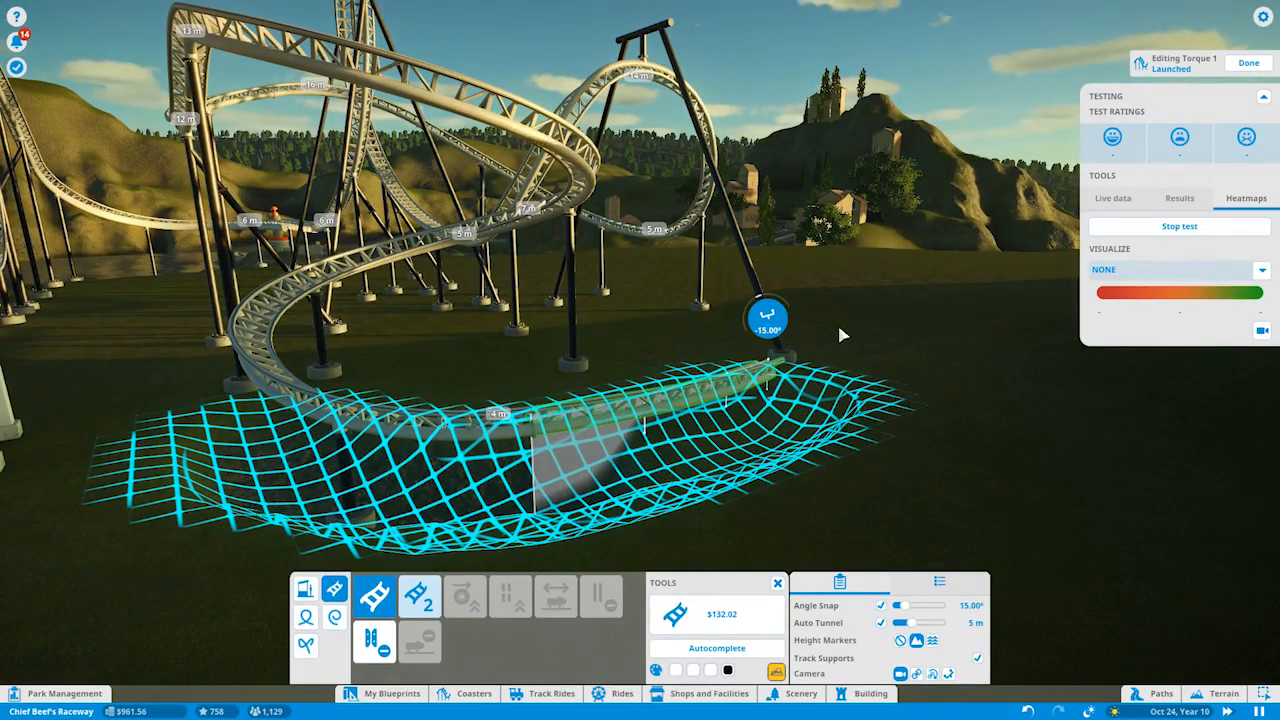
{"action": "left_click_drag", "start_coordinate": [895, 349], "coordinate": [893, 337]}
{"action": "scroll", "coordinate": [914, 372], "scroll_direction": "up", "scroll_amount": 5}
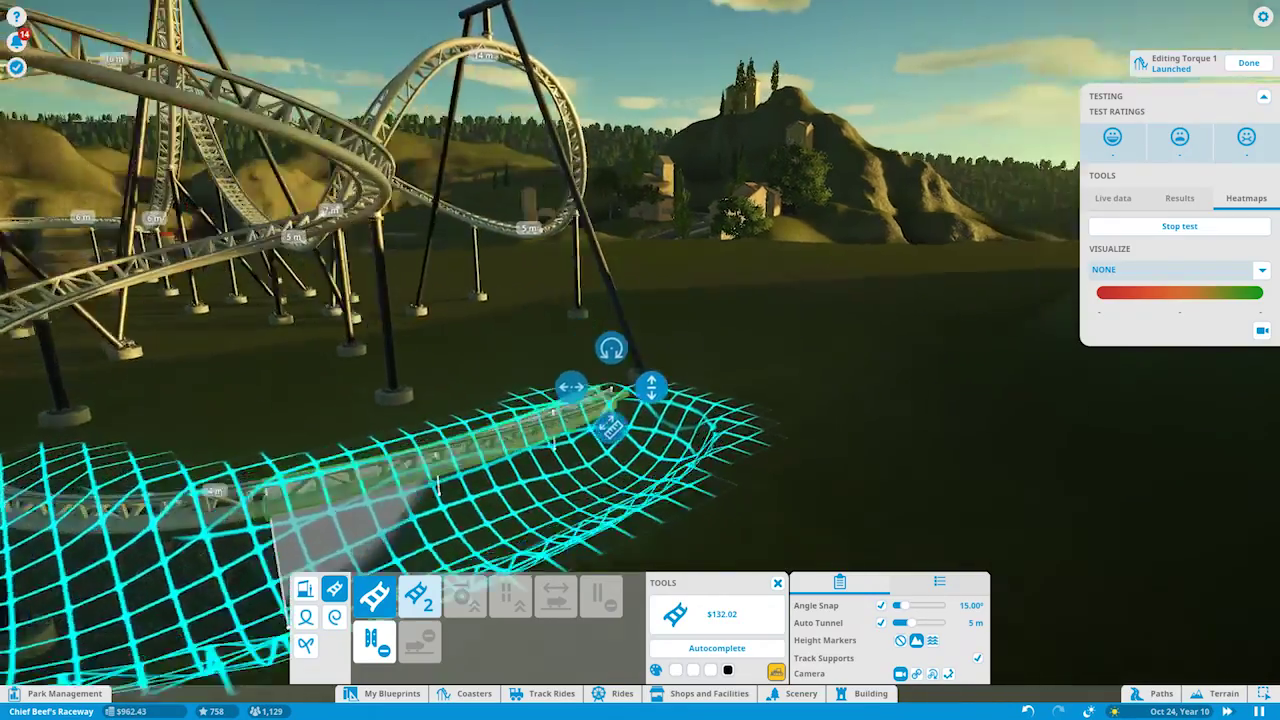
Orbit around the end piece to centre the coaster, then bring up the park objectives.
{"action": "key", "text": "e"}
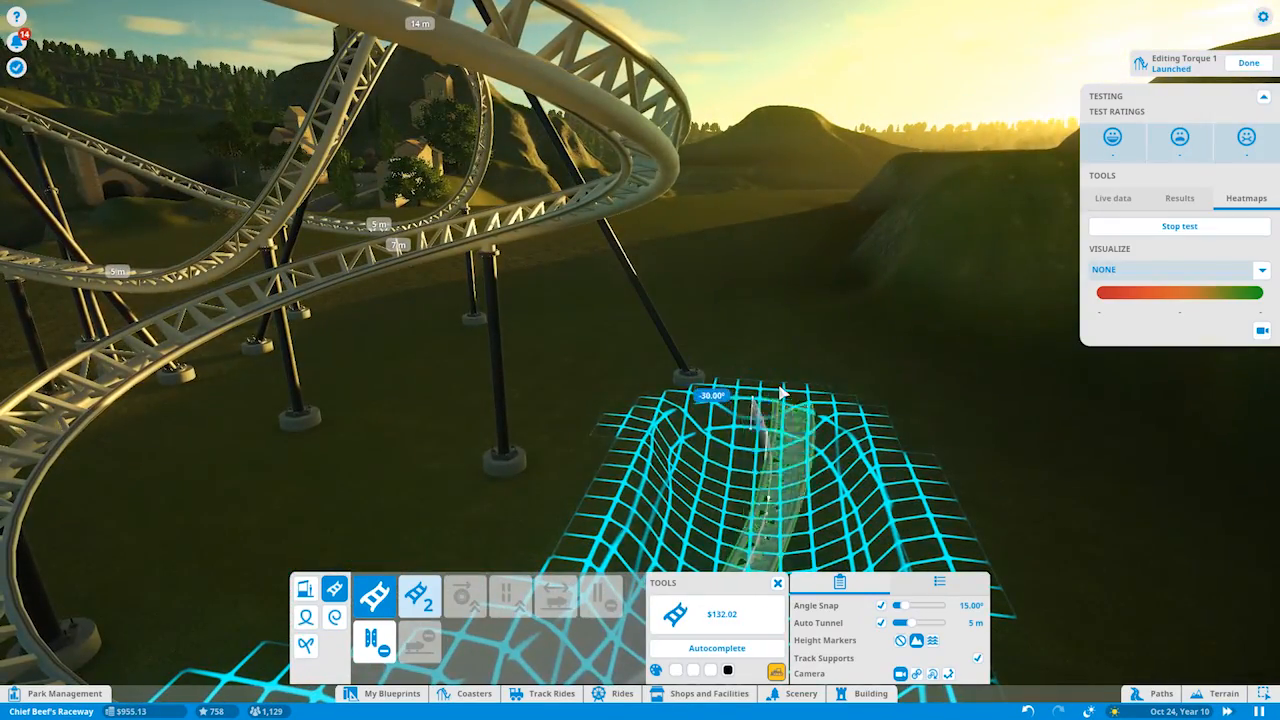
{"action": "scroll", "coordinate": [801, 414], "scroll_direction": "down", "scroll_amount": 5}
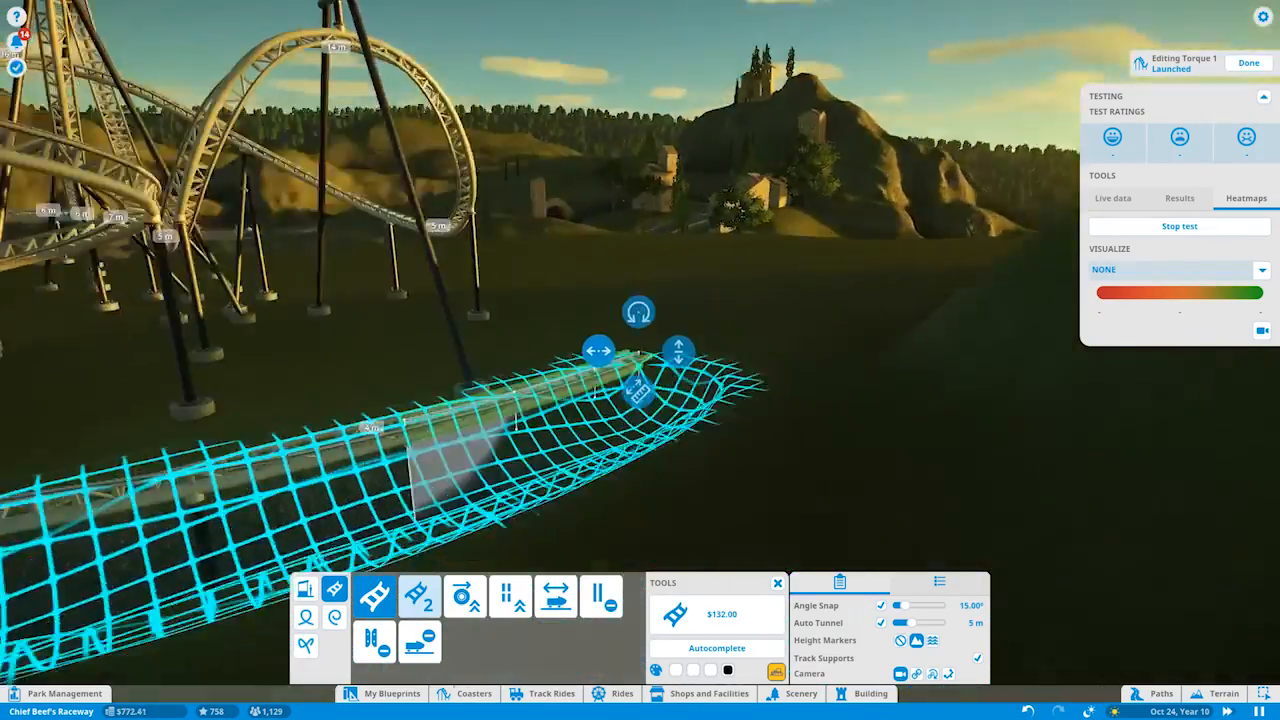
{"action": "key", "text": "w"}
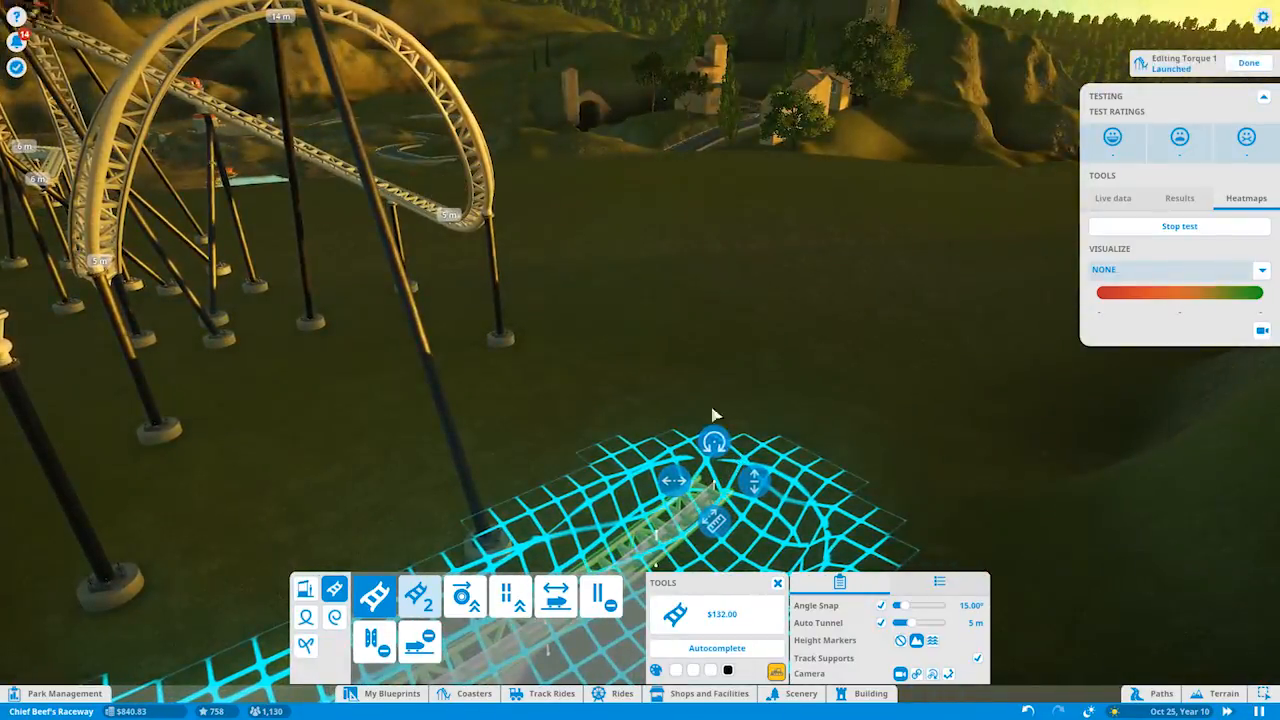
{"action": "key", "text": "q"}
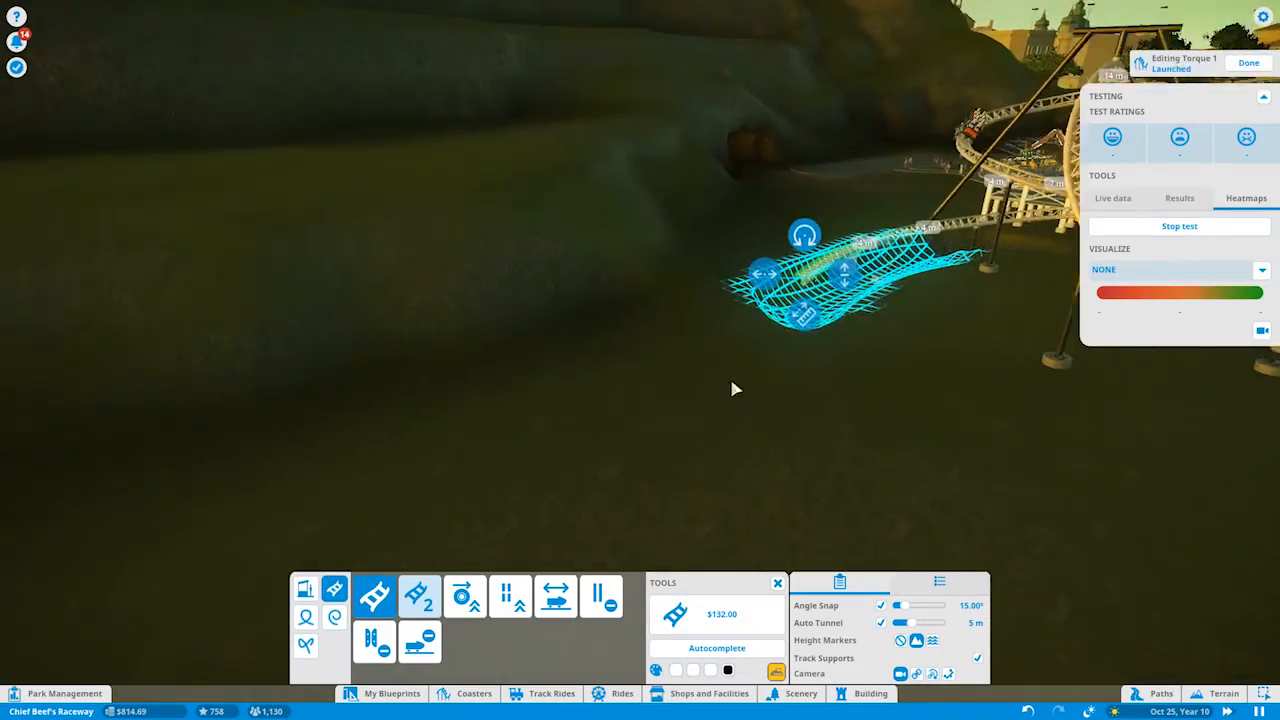
{"action": "key", "text": "e"}
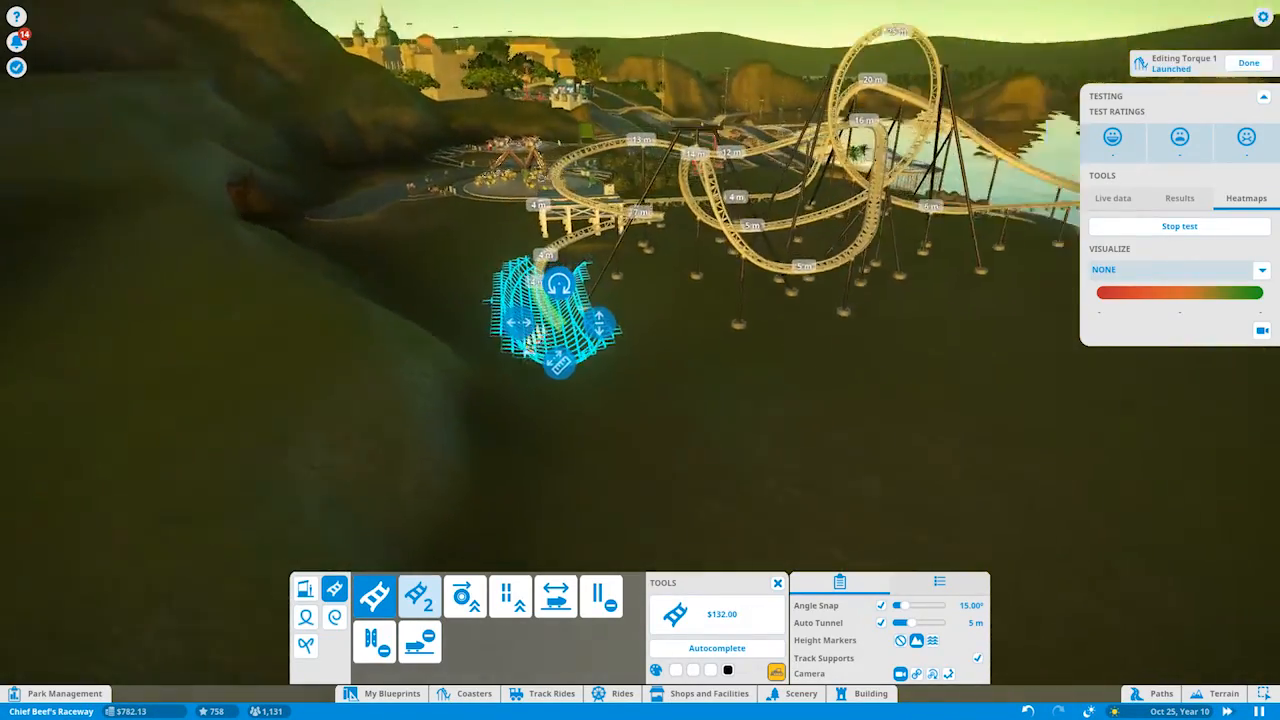
{"action": "key", "text": "e"}
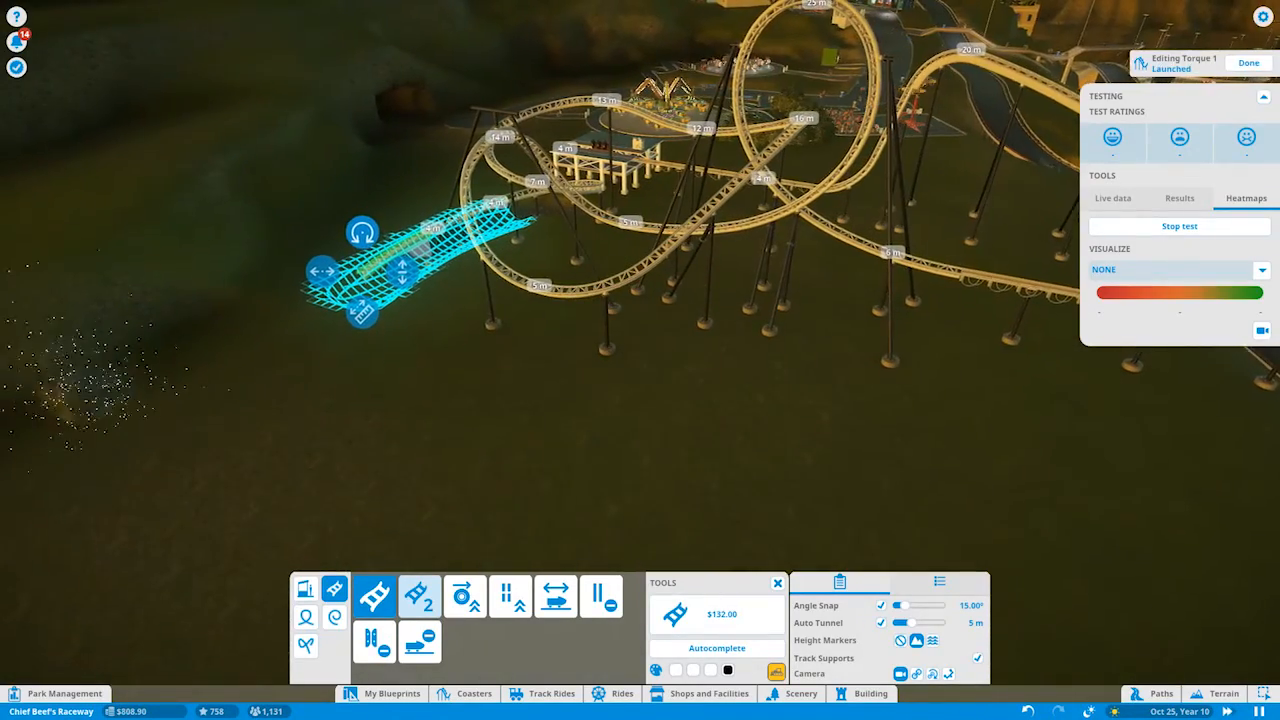
{"action": "left_click", "coordinate": [18, 66]}
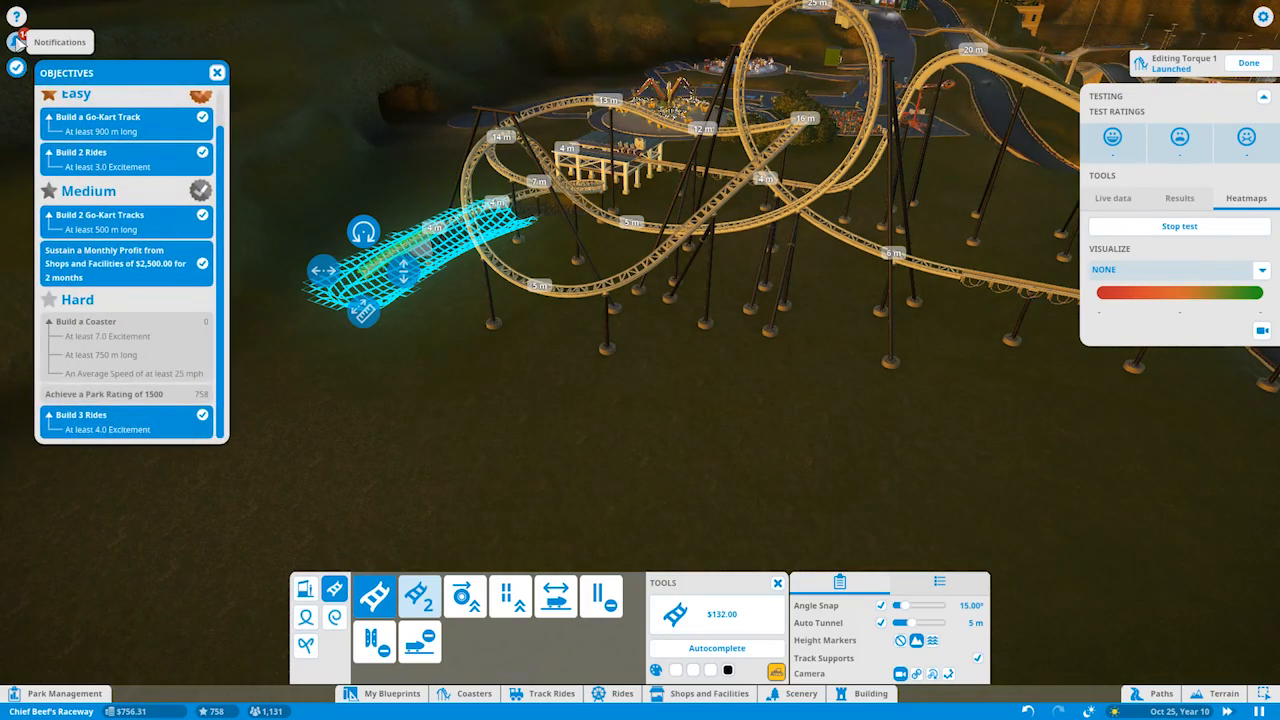
Dismiss the park notifications and switch the Testing panel to live excitement, fear and nausea gauges.
{"action": "left_click", "coordinate": [18, 42]}
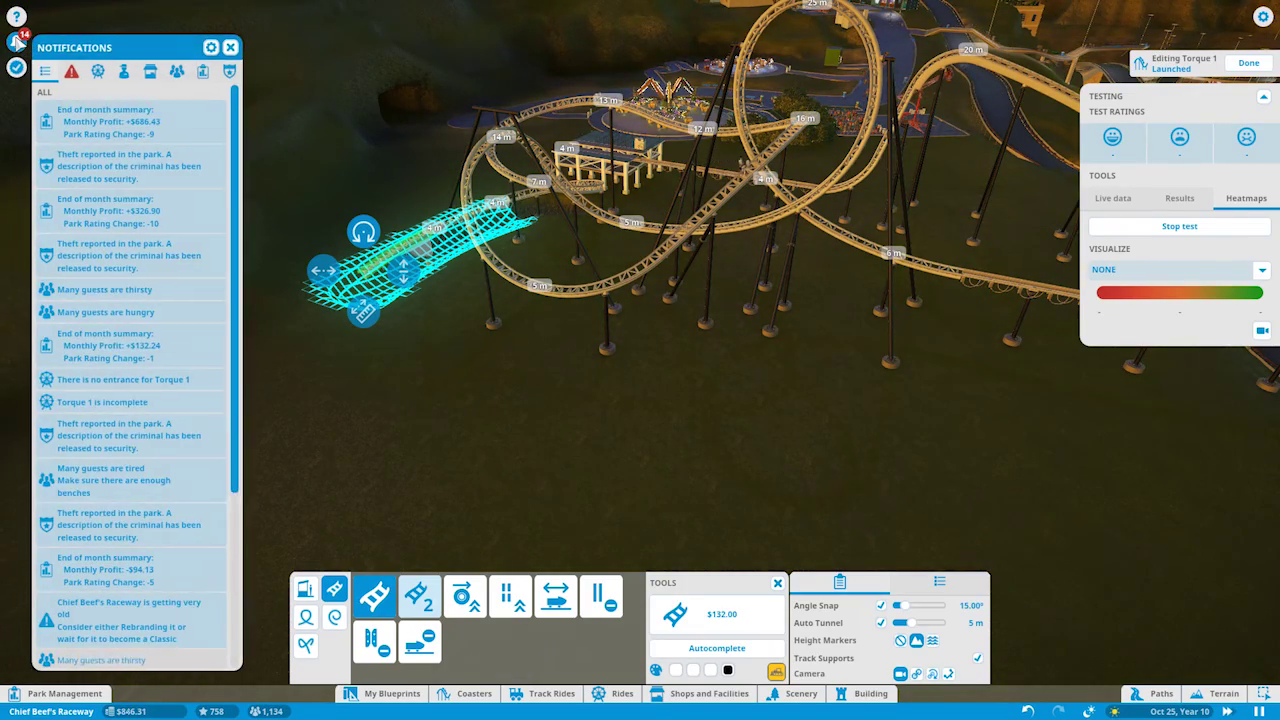
{"action": "left_click", "coordinate": [232, 47]}
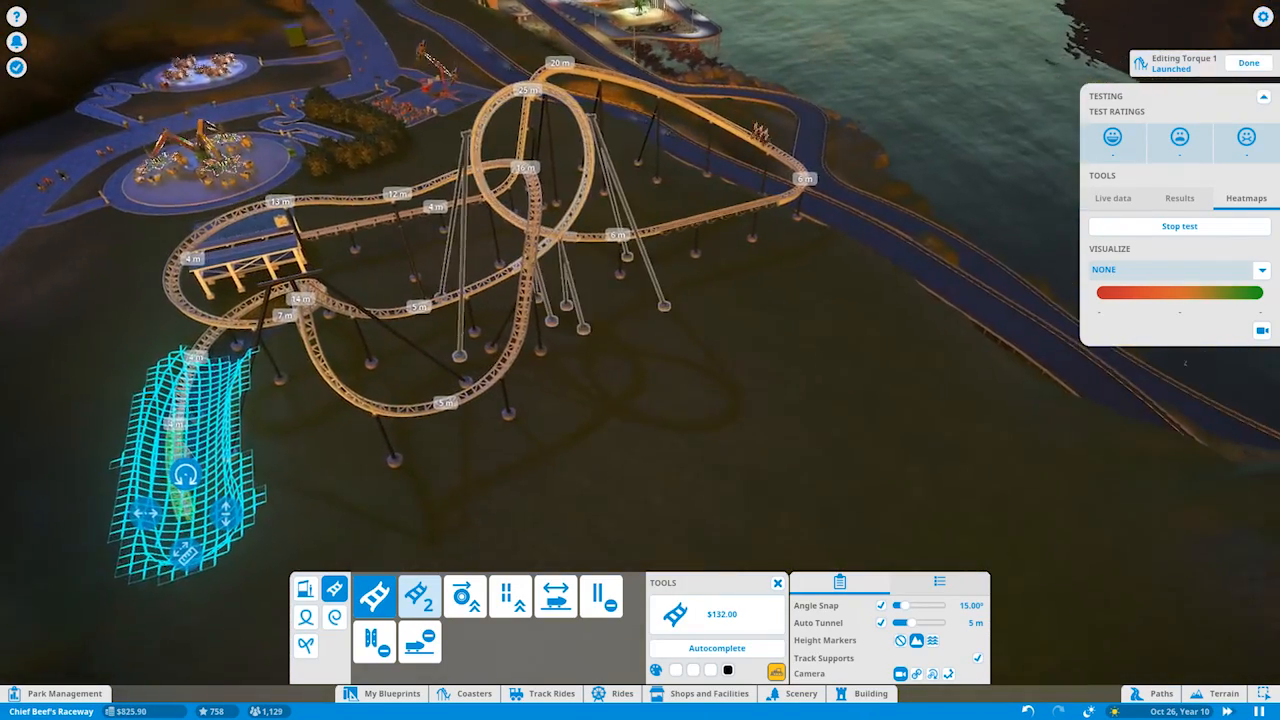
{"action": "left_click", "coordinate": [1183, 202]}
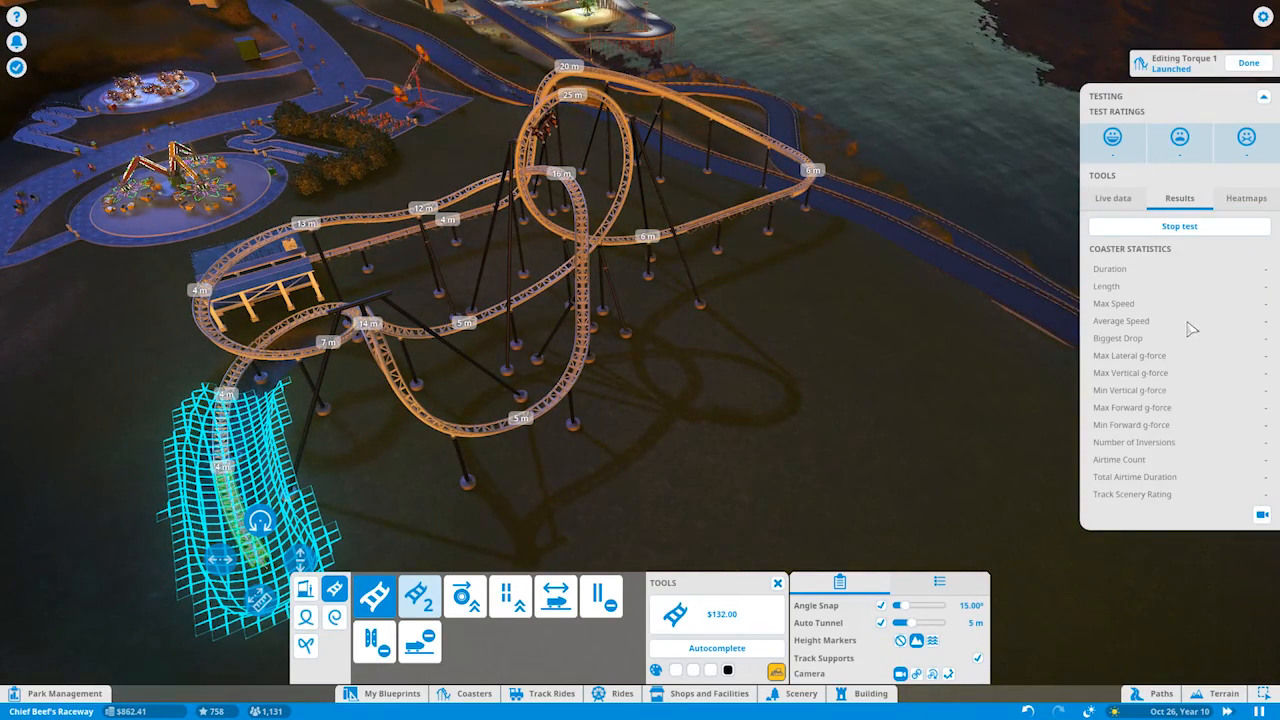
{"action": "left_click", "coordinate": [1116, 199]}
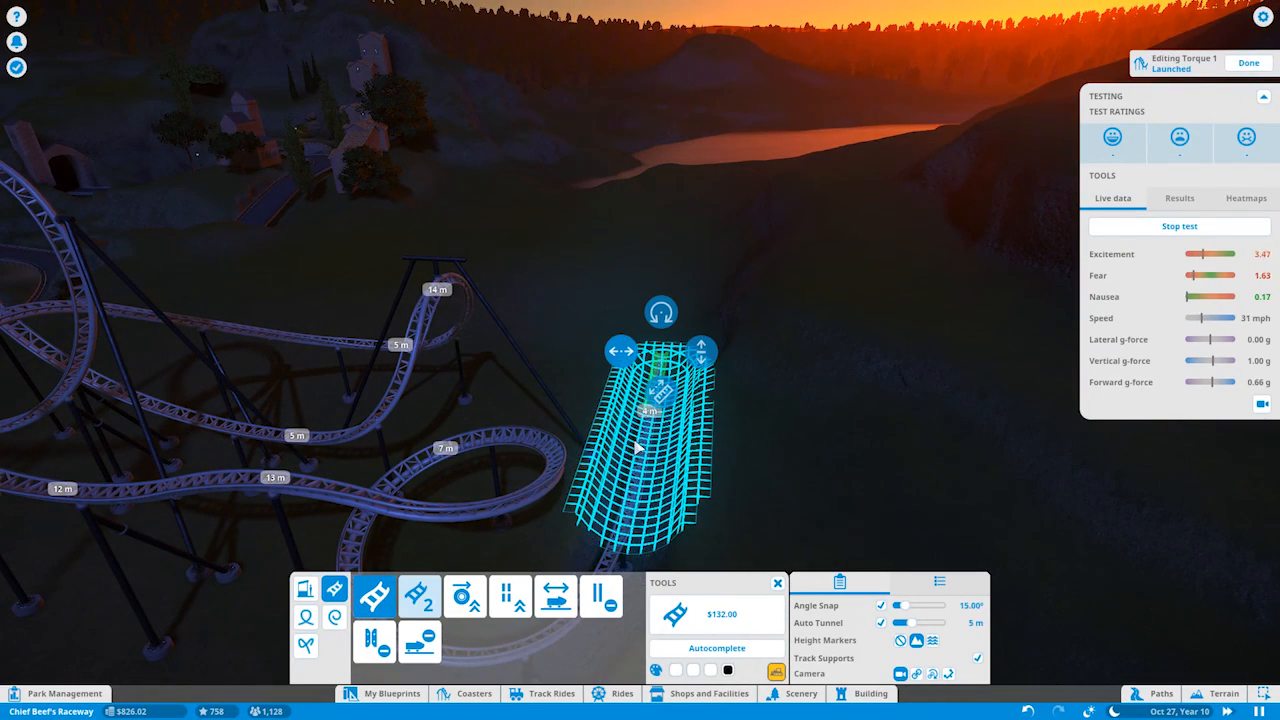
Preview a lift piece stretched to about 20 m, delete it, and leave track editing.
{"action": "left_click", "coordinate": [508, 596]}
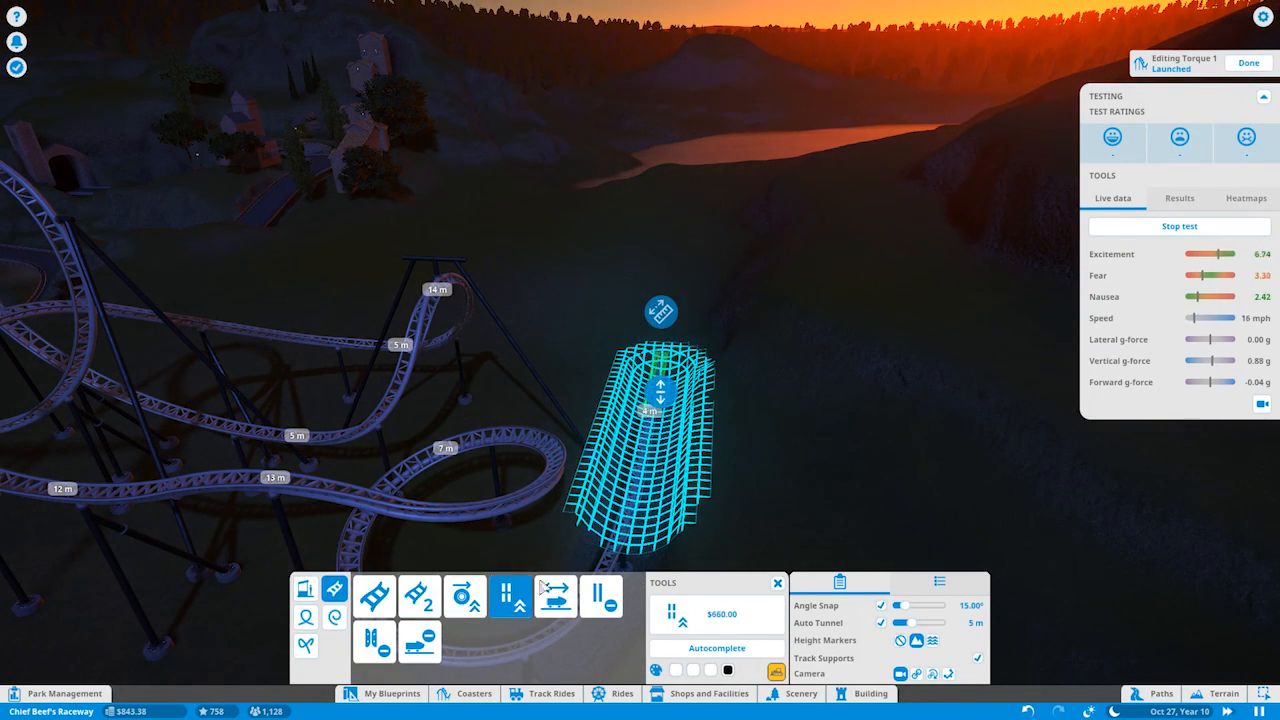
{"action": "key", "text": "q"}
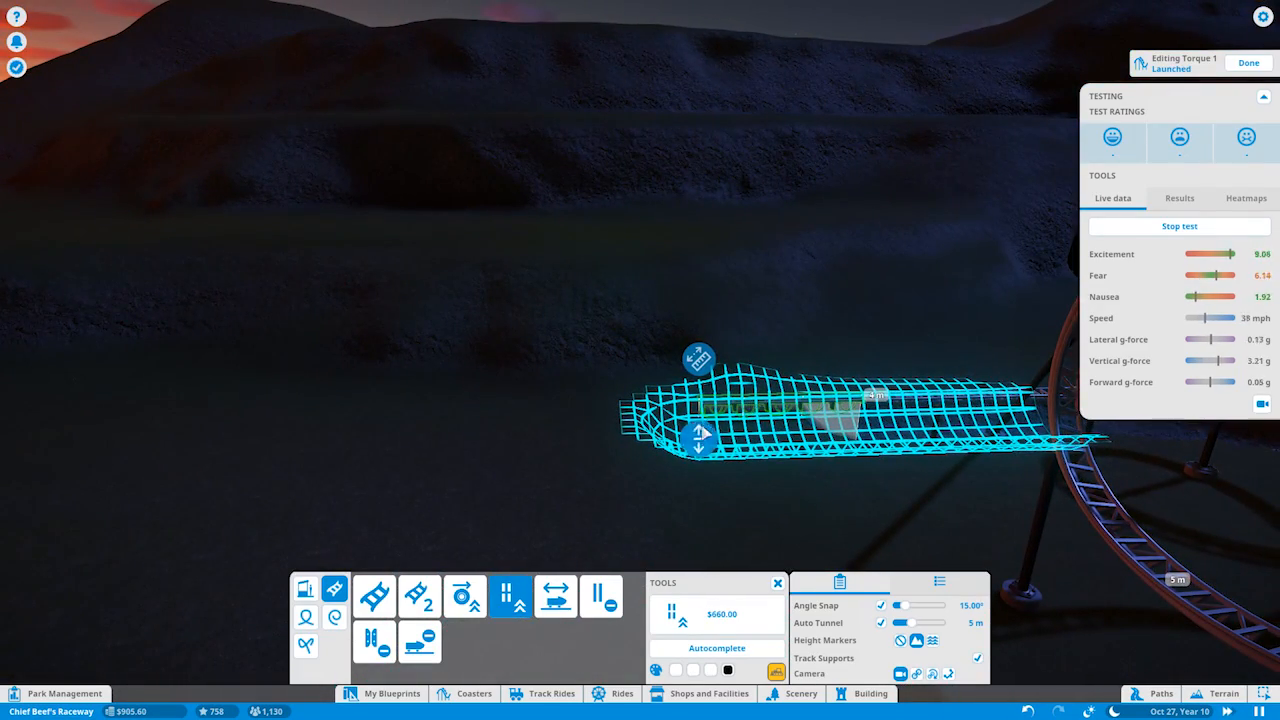
{"action": "left_click_drag", "start_coordinate": [699, 358], "coordinate": [160, 346]}
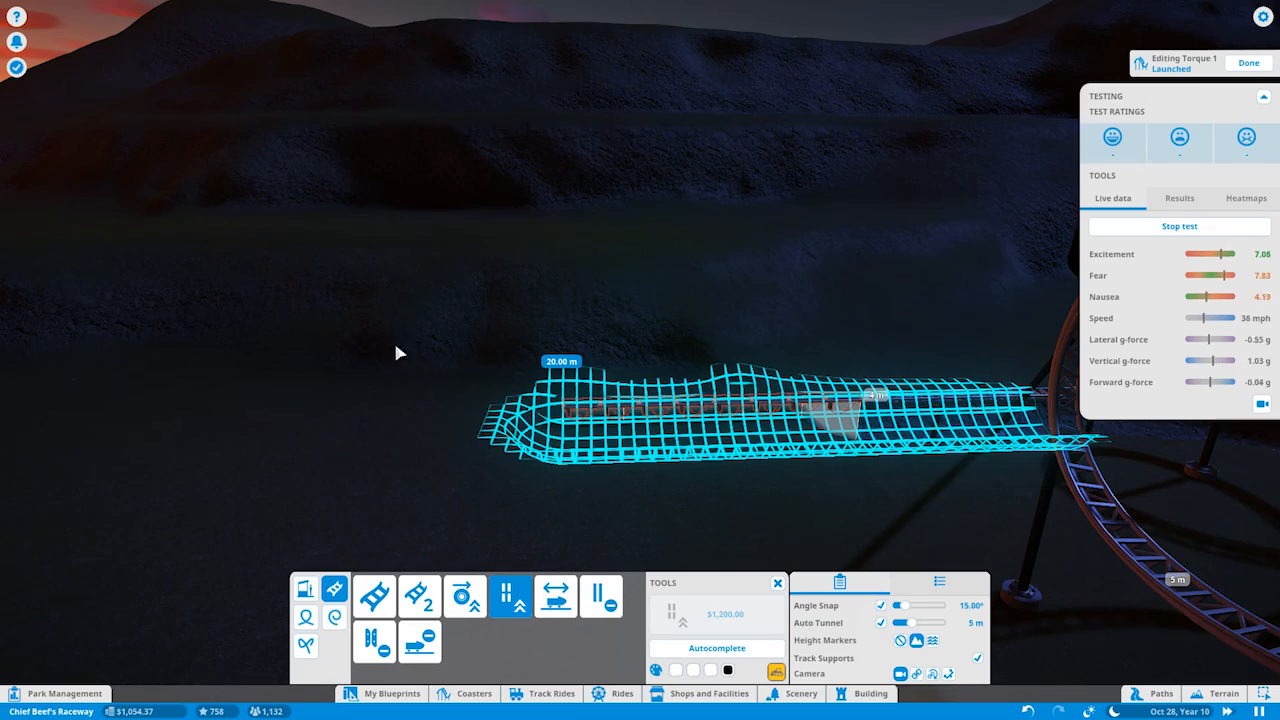
{"action": "left_click_drag", "start_coordinate": [397, 352], "coordinate": [517, 352]}
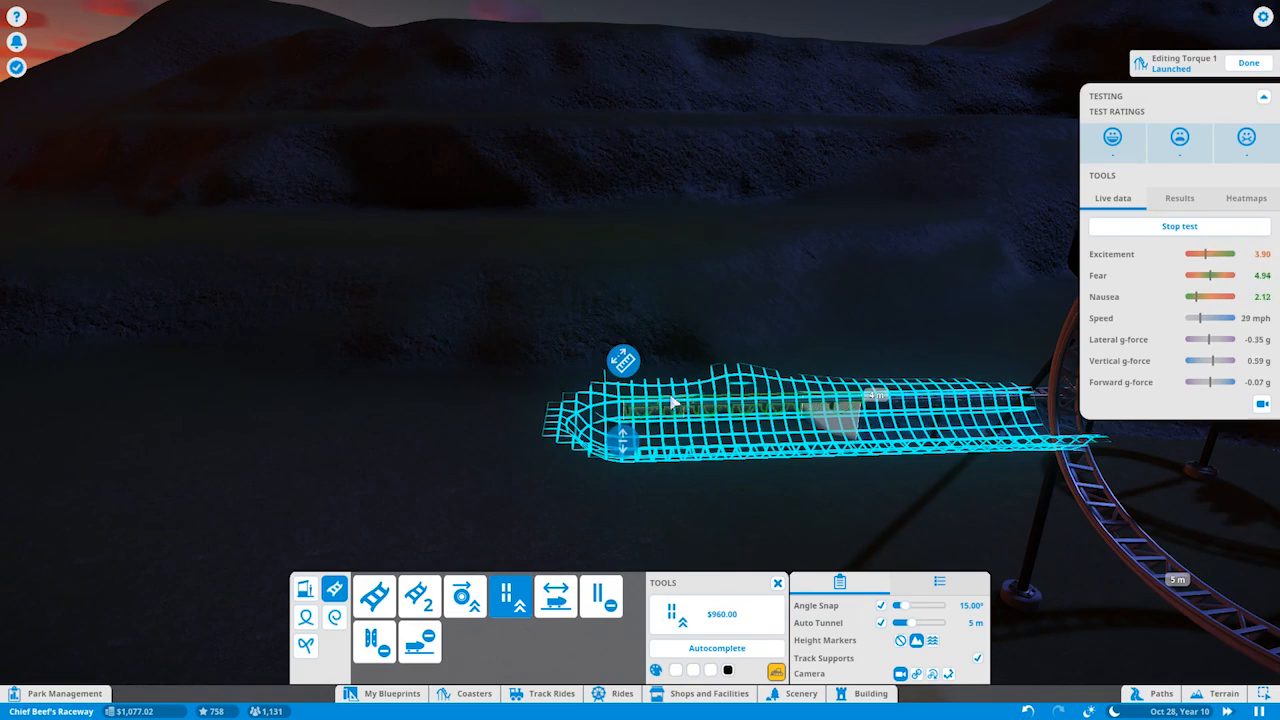
{"action": "key", "text": "d"}
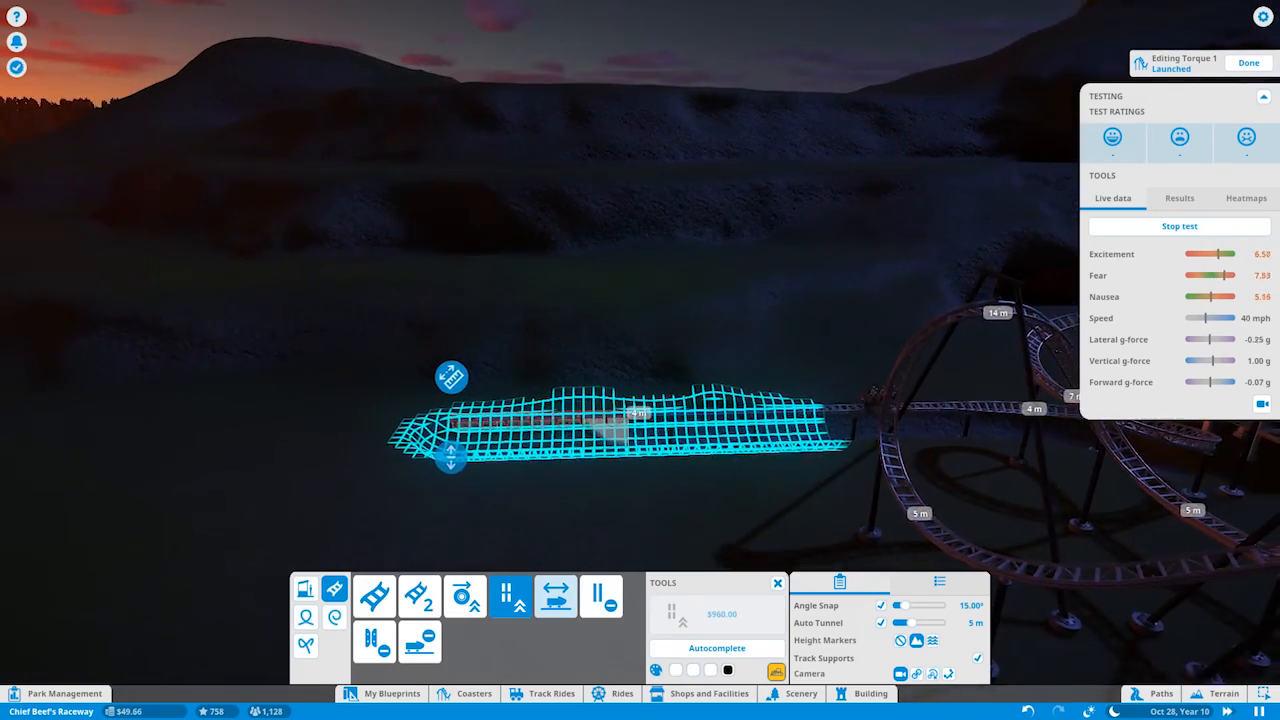
{"action": "key", "text": "q"}
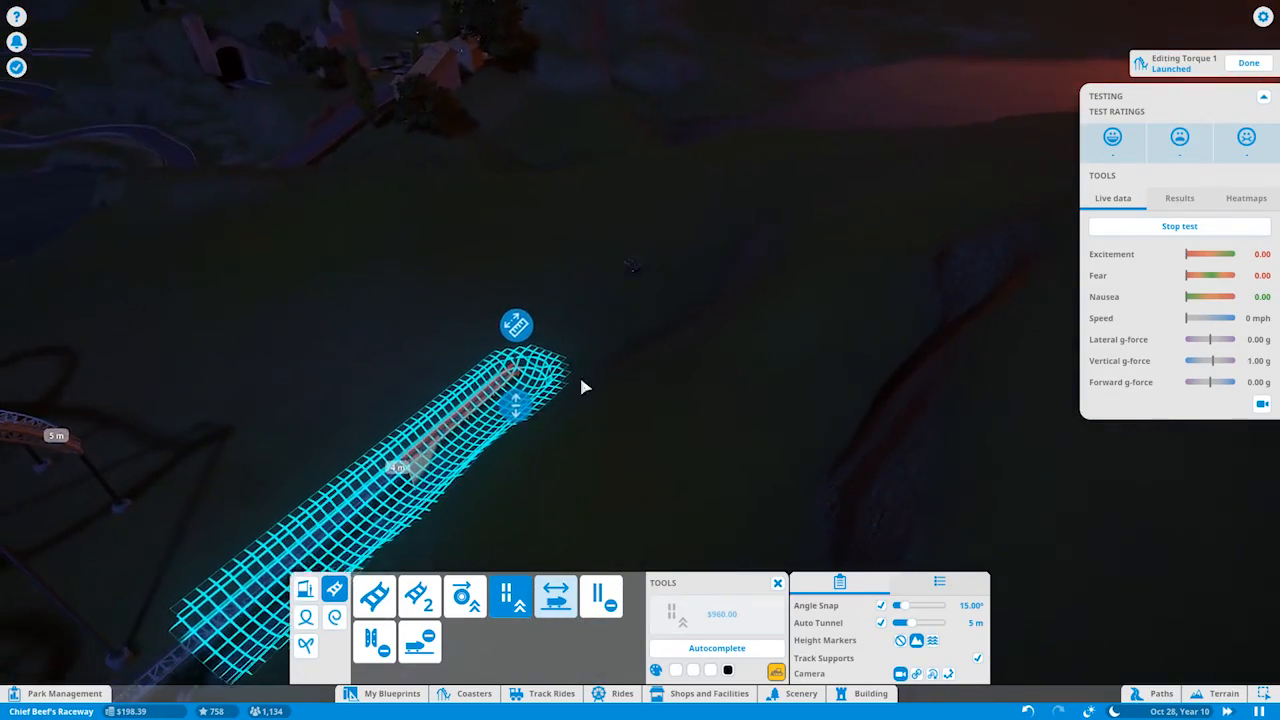
{"action": "key", "text": "q"}
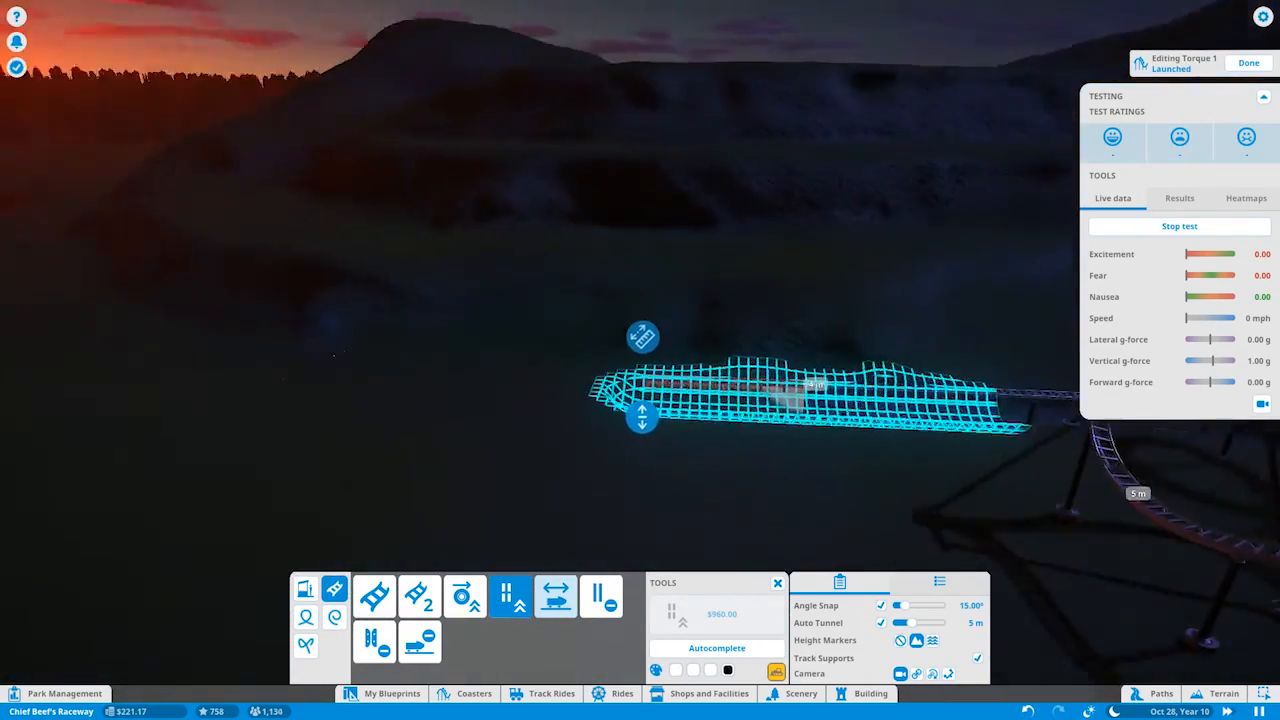
{"action": "scroll", "coordinate": [770, 375], "scroll_direction": "up", "scroll_amount": 5}
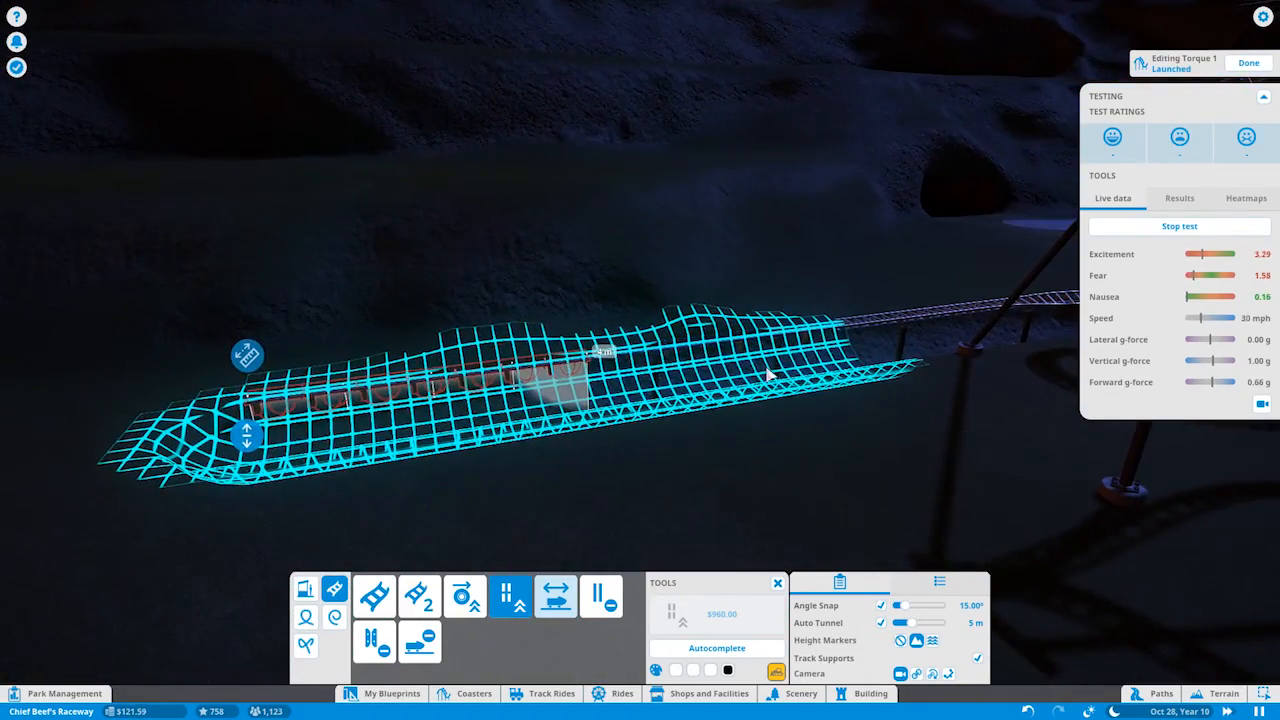
{"action": "key", "text": "Delete"}
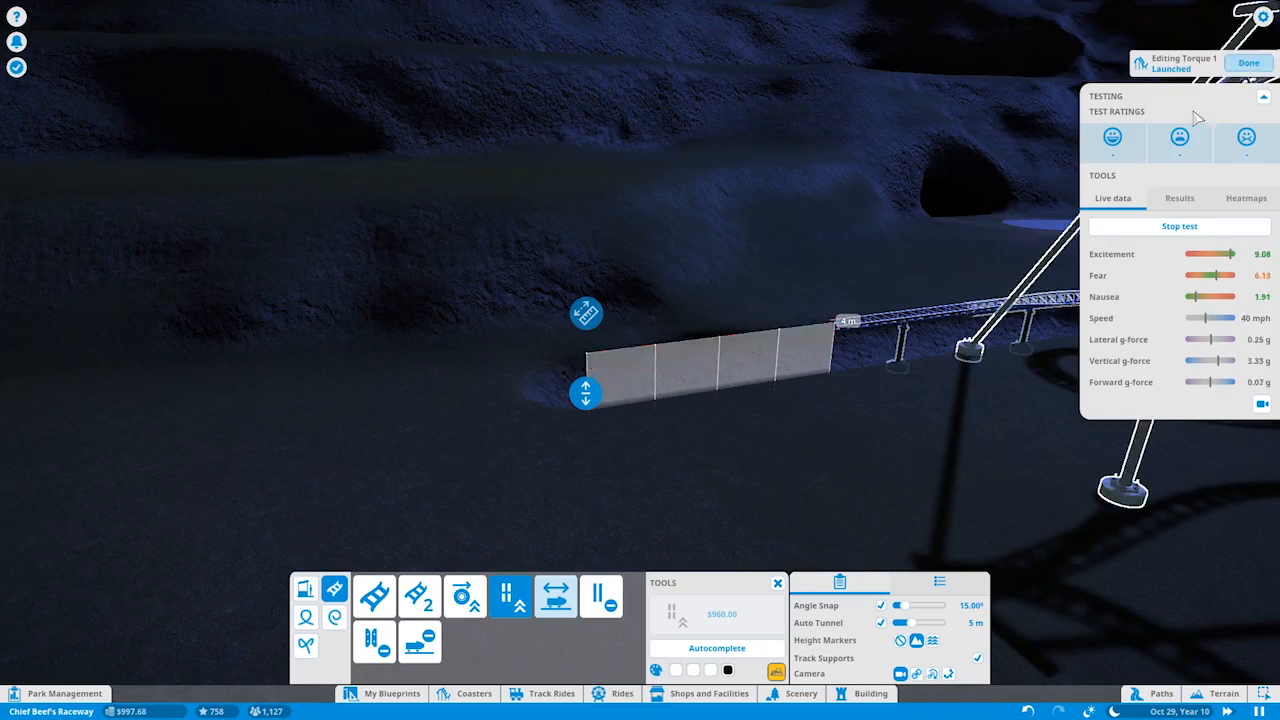
{"action": "left_click", "coordinate": [1249, 62]}
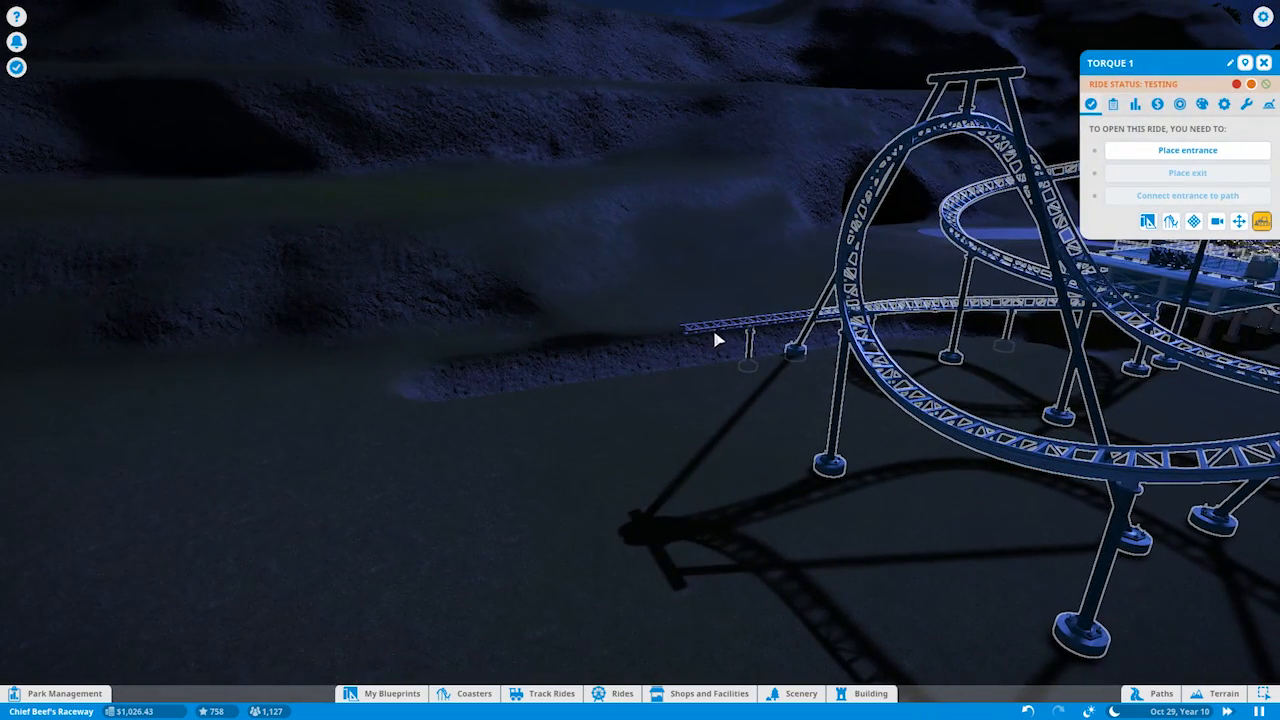
Re-enter track editing, build a shortened launch piece on the track end, and finish with Done.
{"action": "left_click", "coordinate": [1171, 221]}
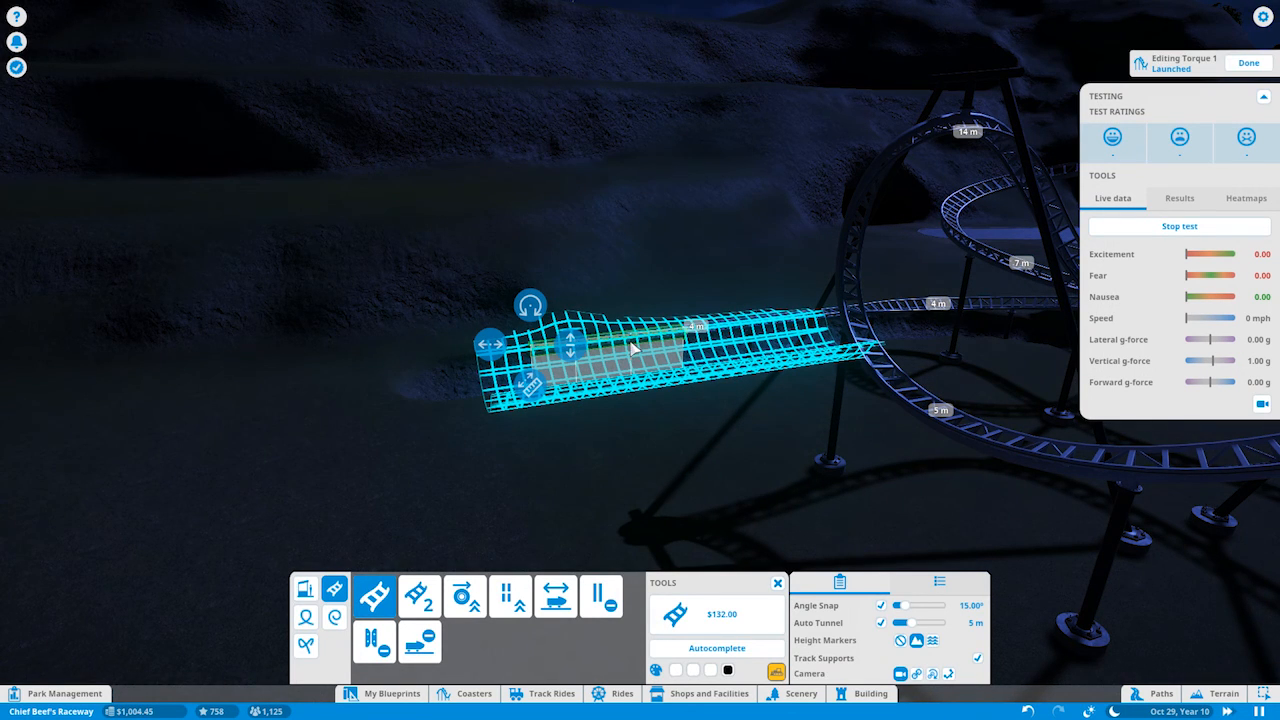
{"action": "left_click", "coordinate": [512, 602]}
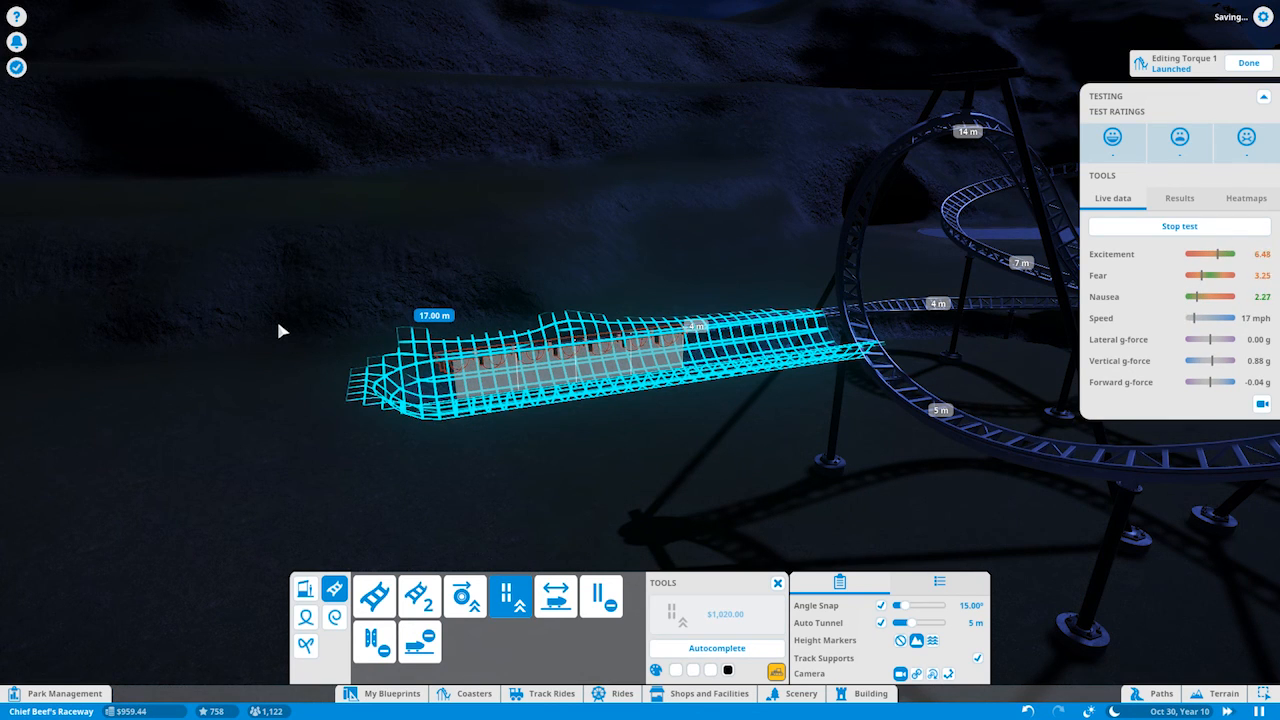
{"action": "left_click_drag", "start_coordinate": [298, 328], "coordinate": [366, 331]}
{"action": "left_click", "coordinate": [600, 348]}
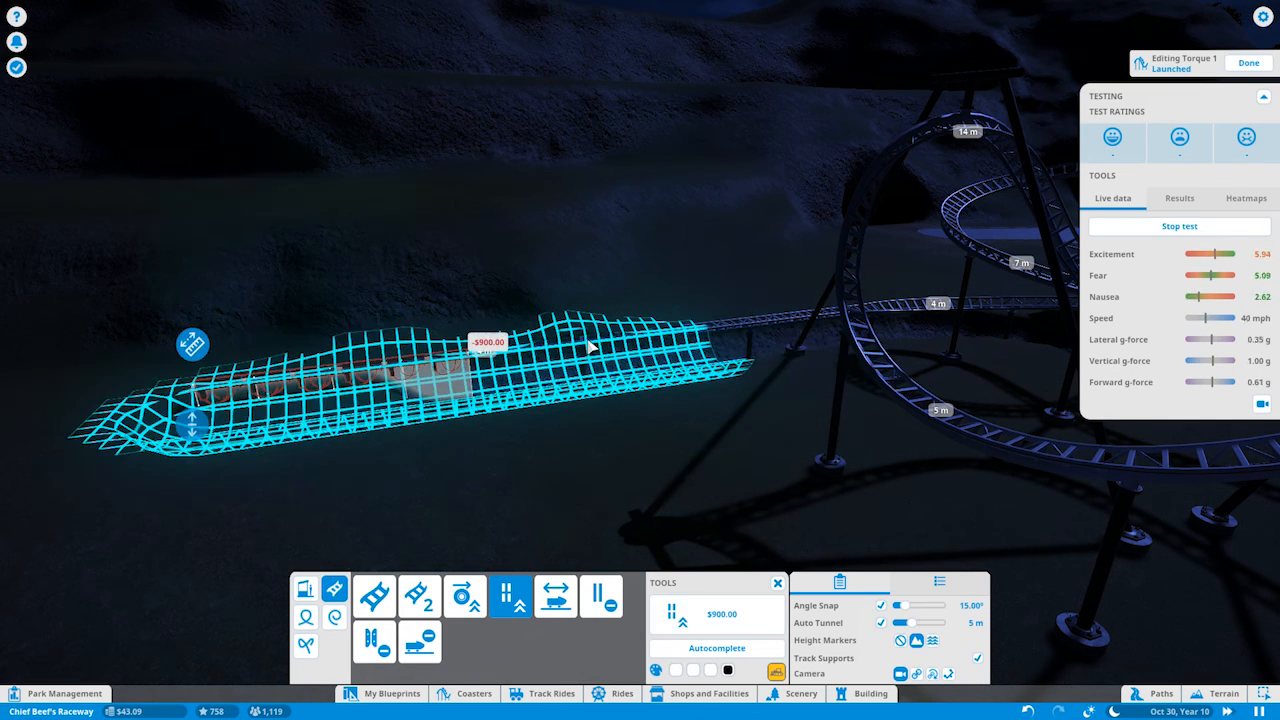
{"action": "left_click", "coordinate": [1249, 63]}
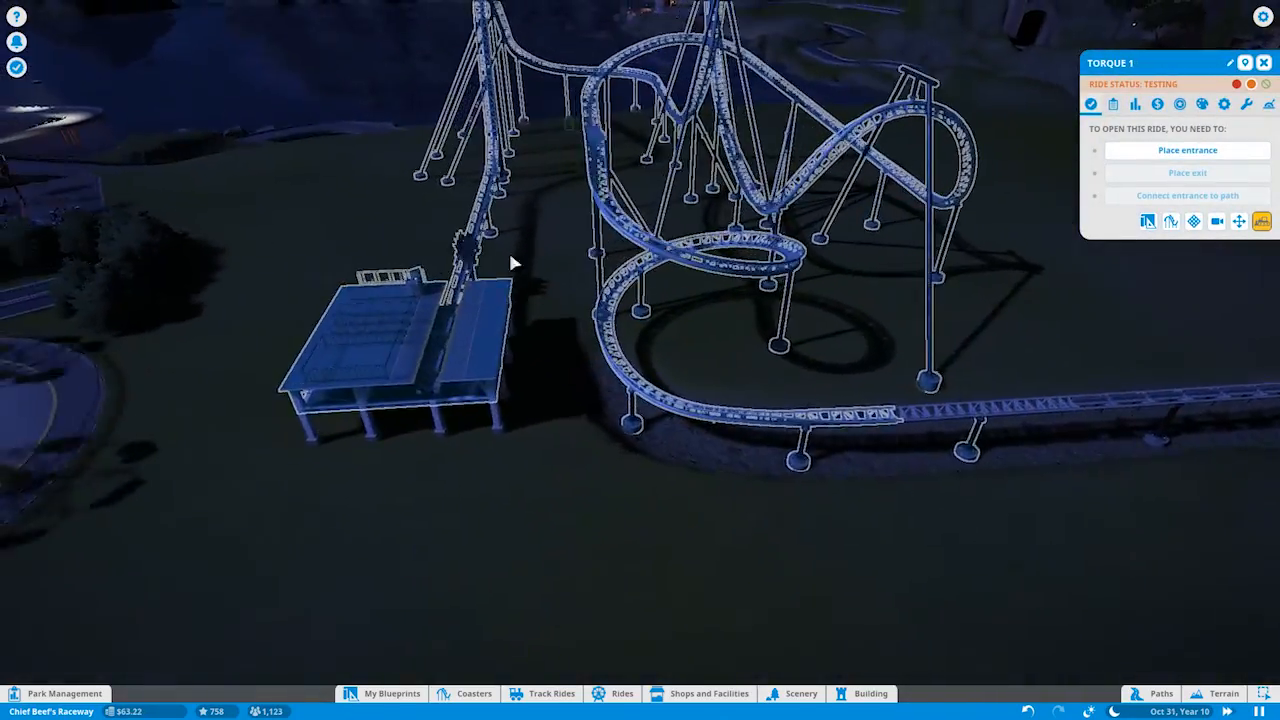
{"action": "scroll", "coordinate": [514, 263], "scroll_direction": "down", "scroll_amount": 5}
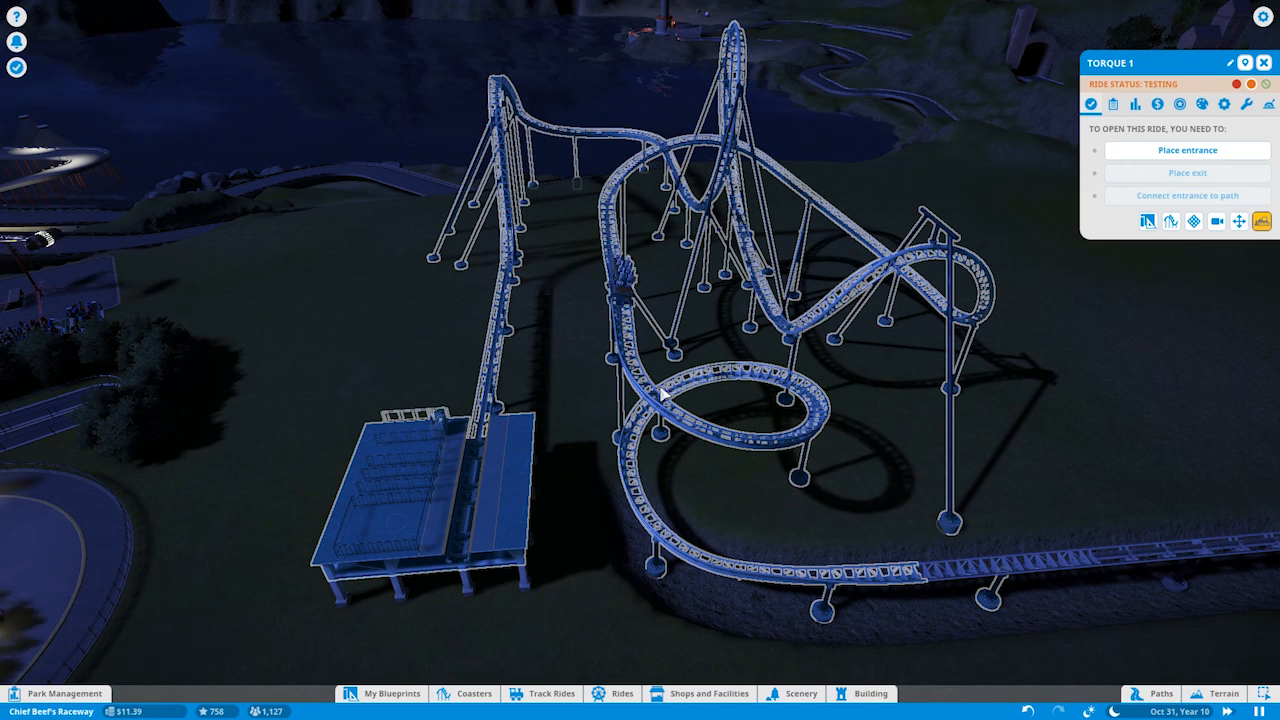
{"action": "scroll", "coordinate": [640, 360], "scroll_direction": "up", "scroll_amount": 5}
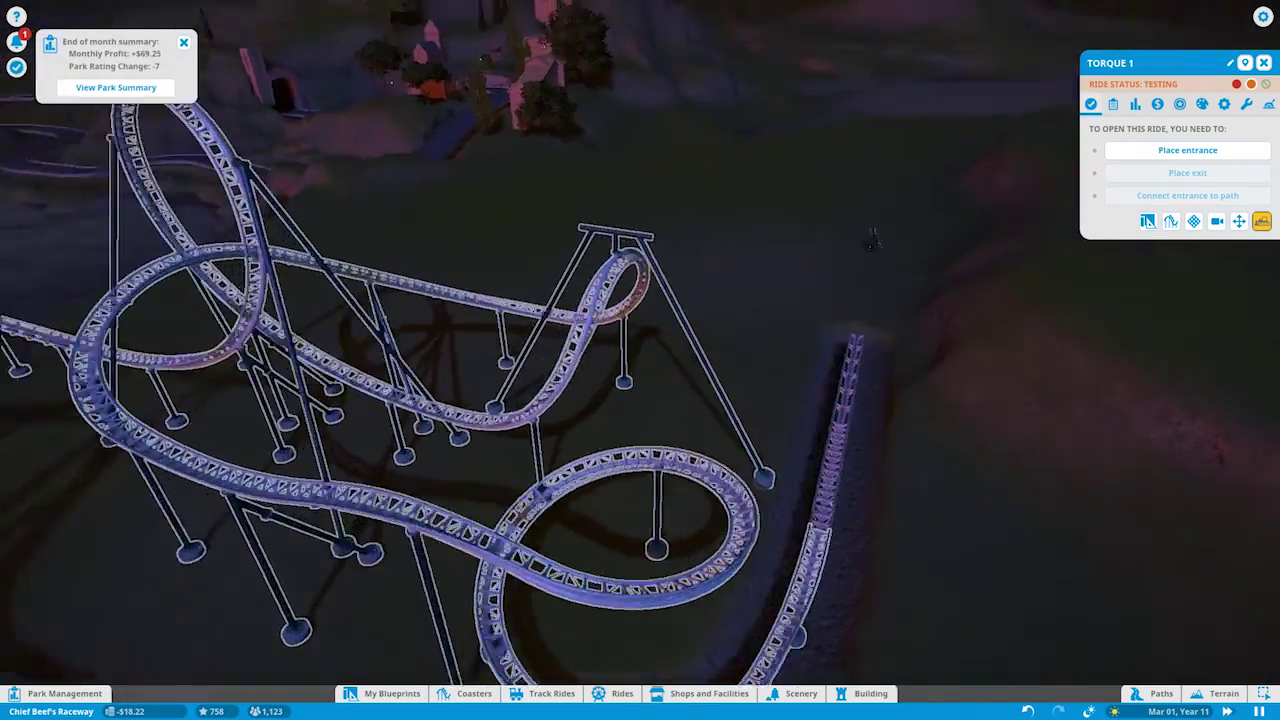
Pull the view back over the coaster and station, then open the full notifications list.
{"action": "key", "text": "w"}
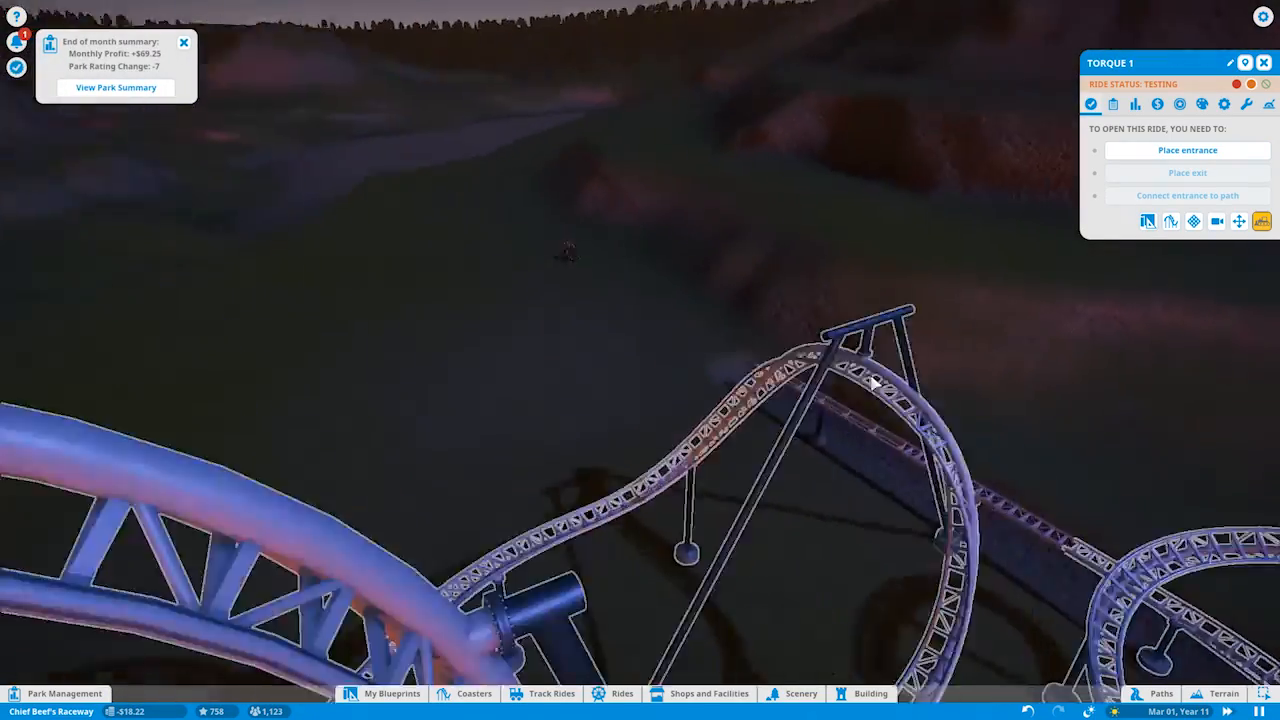
{"action": "key", "text": "s"}
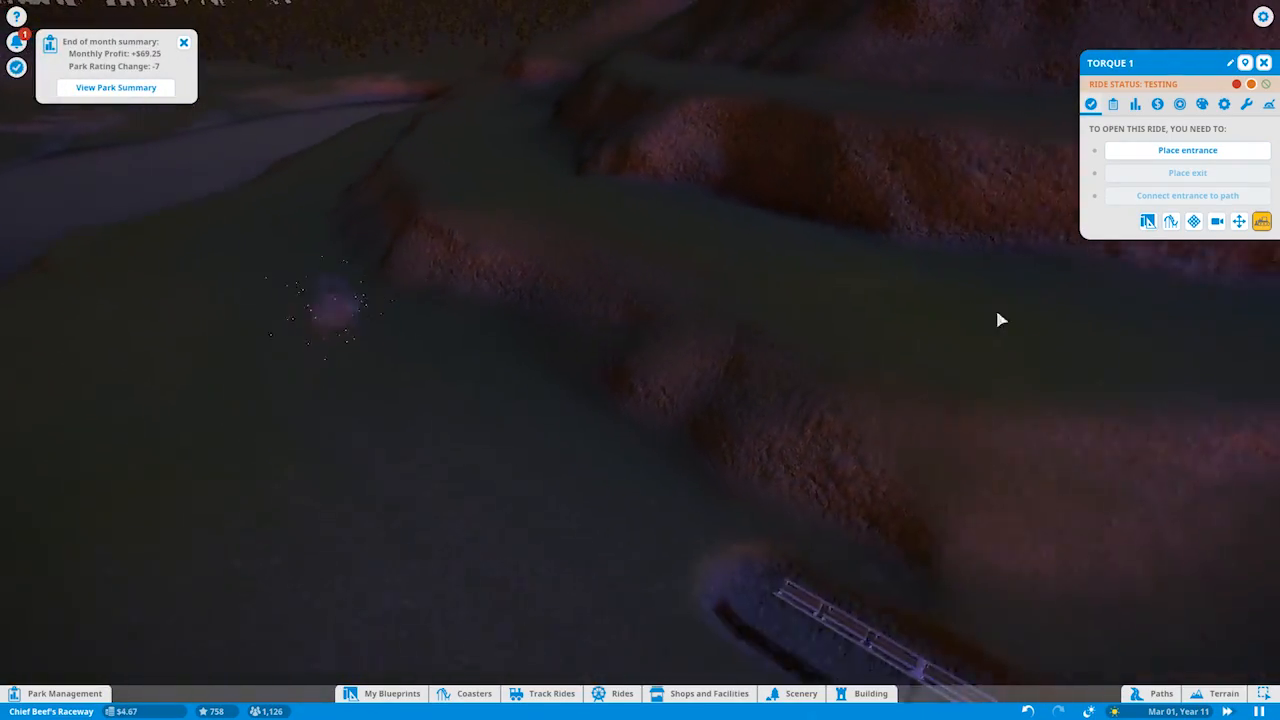
{"action": "key", "text": "s"}
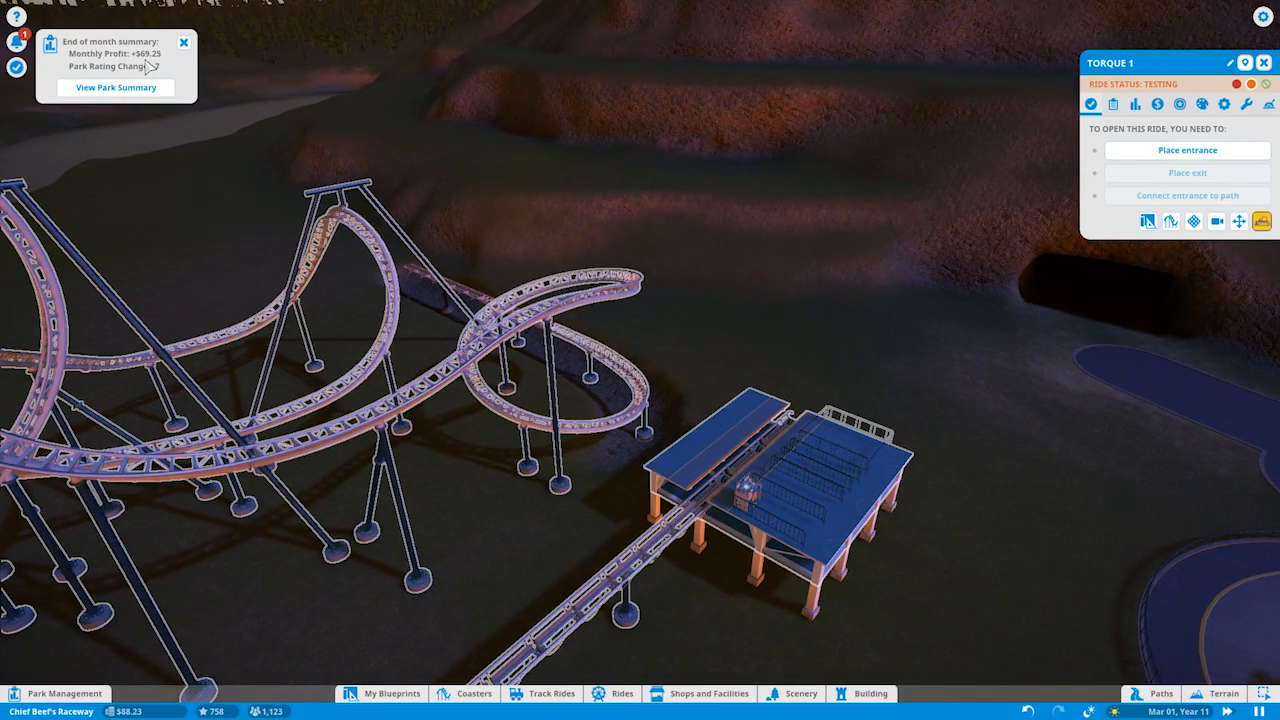
{"action": "left_click", "coordinate": [16, 41]}
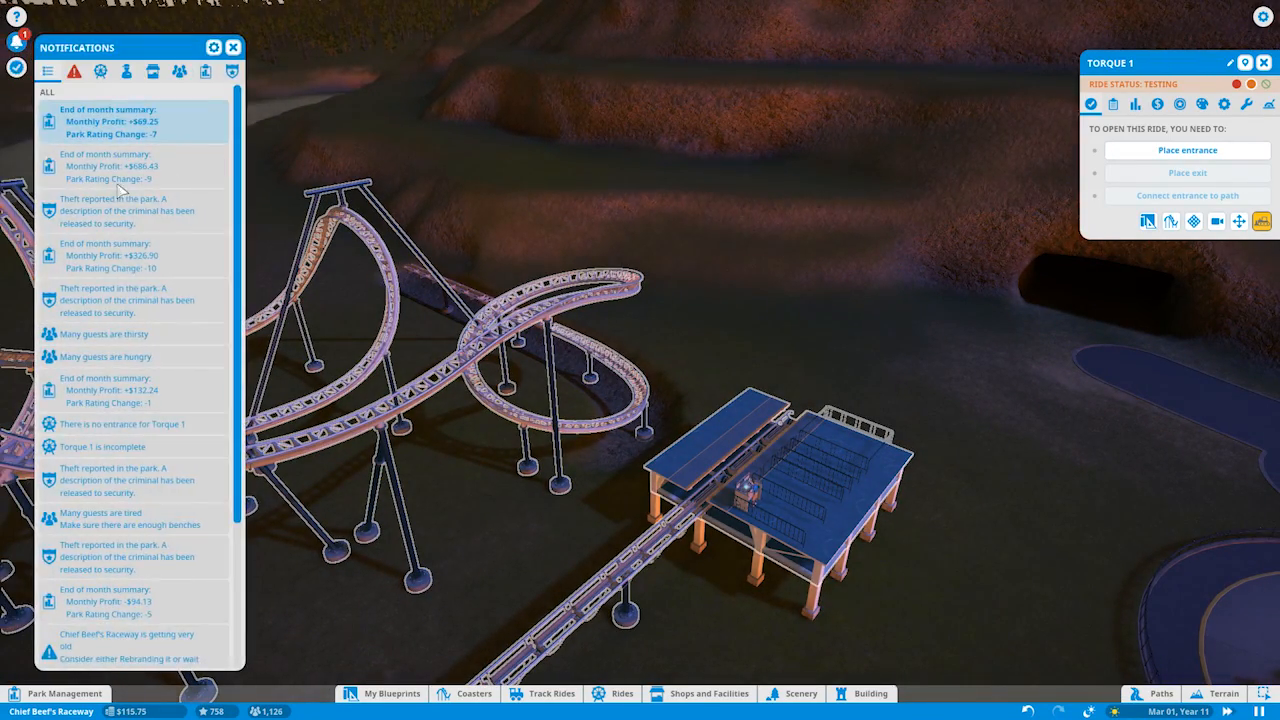
View the park objectives, then the Finances window's monthly Balance sheet.
{"action": "left_click", "coordinate": [16, 67]}
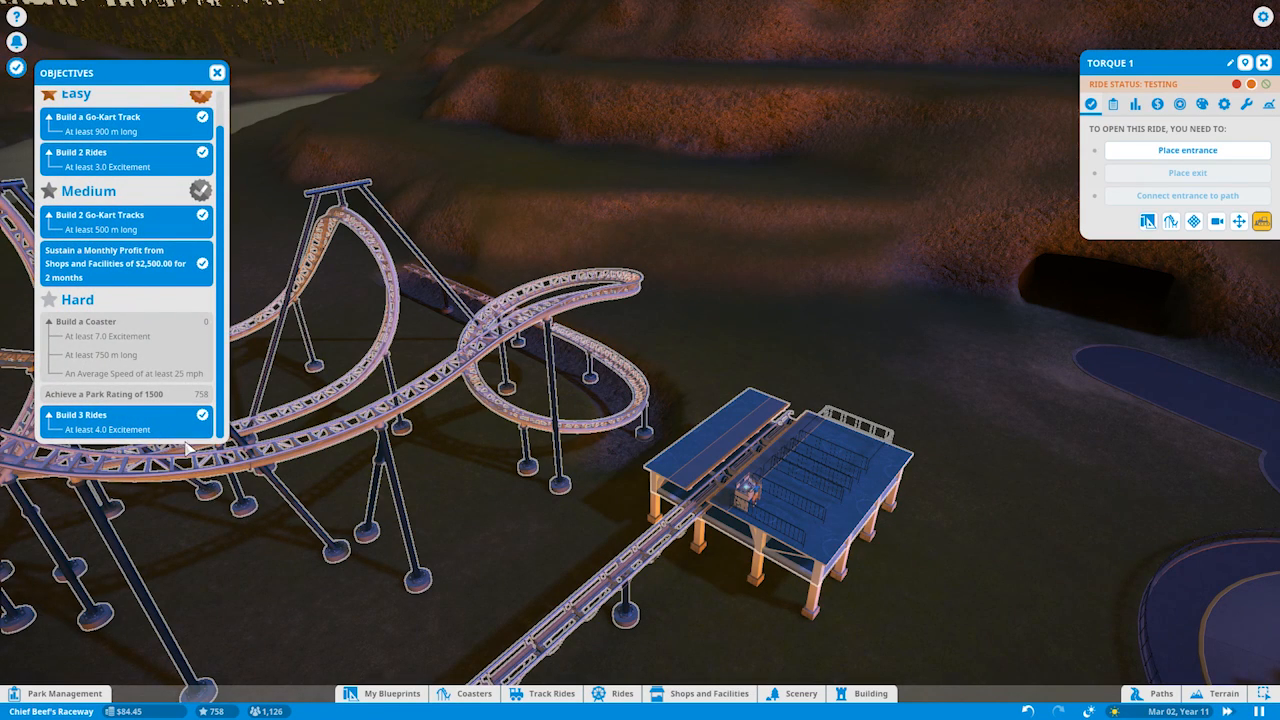
{"action": "left_click", "coordinate": [83, 692]}
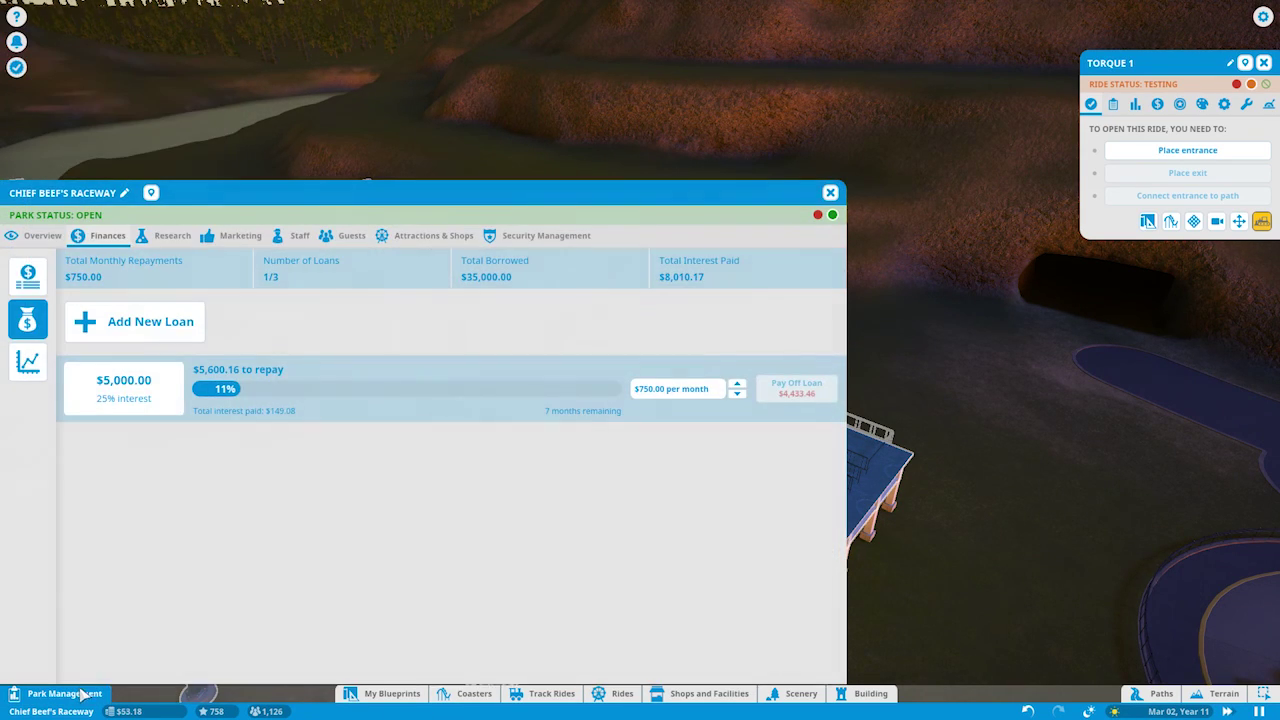
{"action": "left_click", "coordinate": [28, 277]}
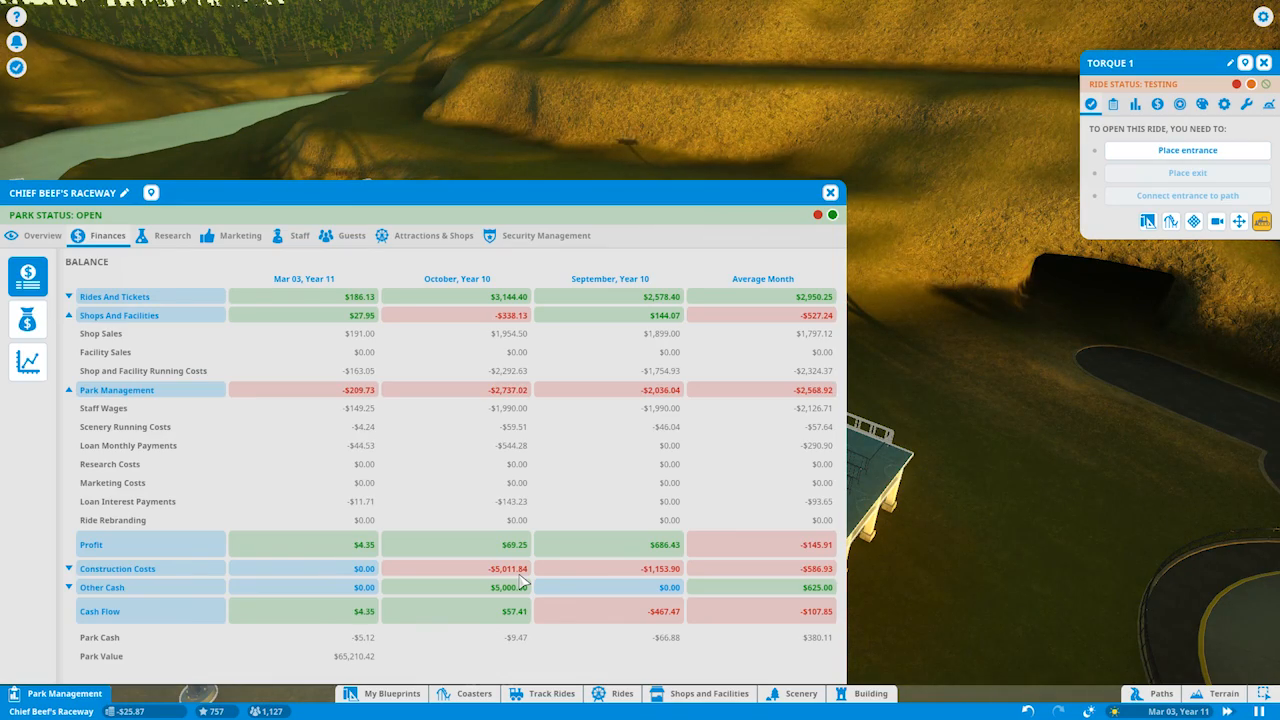
Close the finances window and sweep the view over the park paths back to the coaster.
{"action": "left_click", "coordinate": [831, 192]}
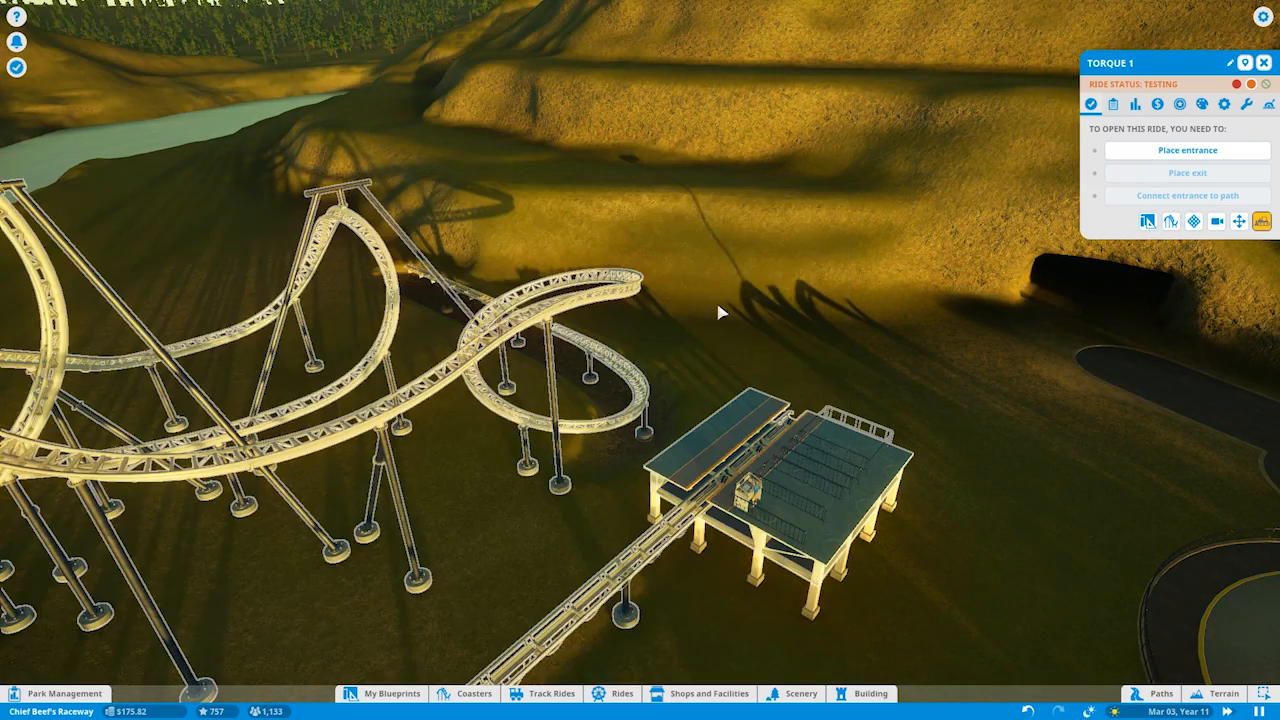
{"action": "scroll", "coordinate": [729, 319], "scroll_direction": "down", "scroll_amount": 5}
{"action": "mouse_move", "coordinate": [708, 319]}
{"action": "left_mouse_down"}
{"action": "mouse_move", "coordinate": [900, 330]}
{"action": "mouse_move", "coordinate": [634, 143]}
{"action": "mouse_move", "coordinate": [520, 330]}
{"action": "left_mouse_up"}
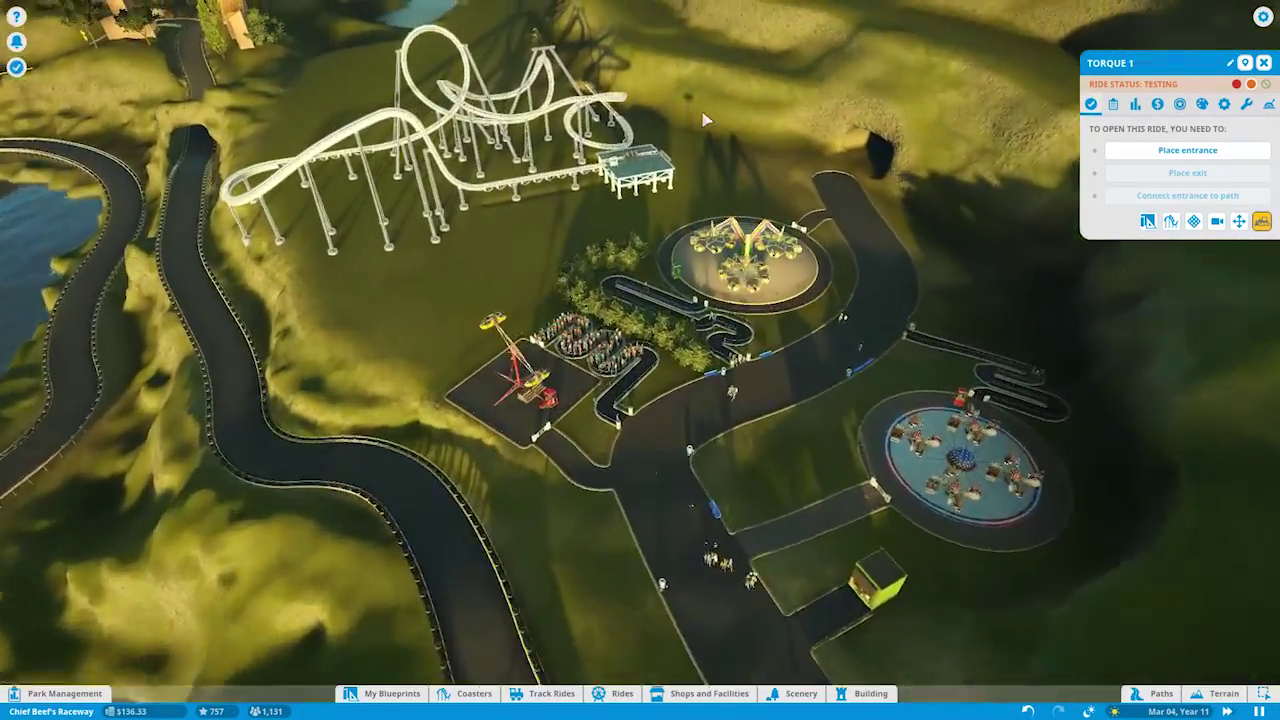
{"action": "left_click_drag", "start_coordinate": [520, 330], "coordinate": [695, 140]}
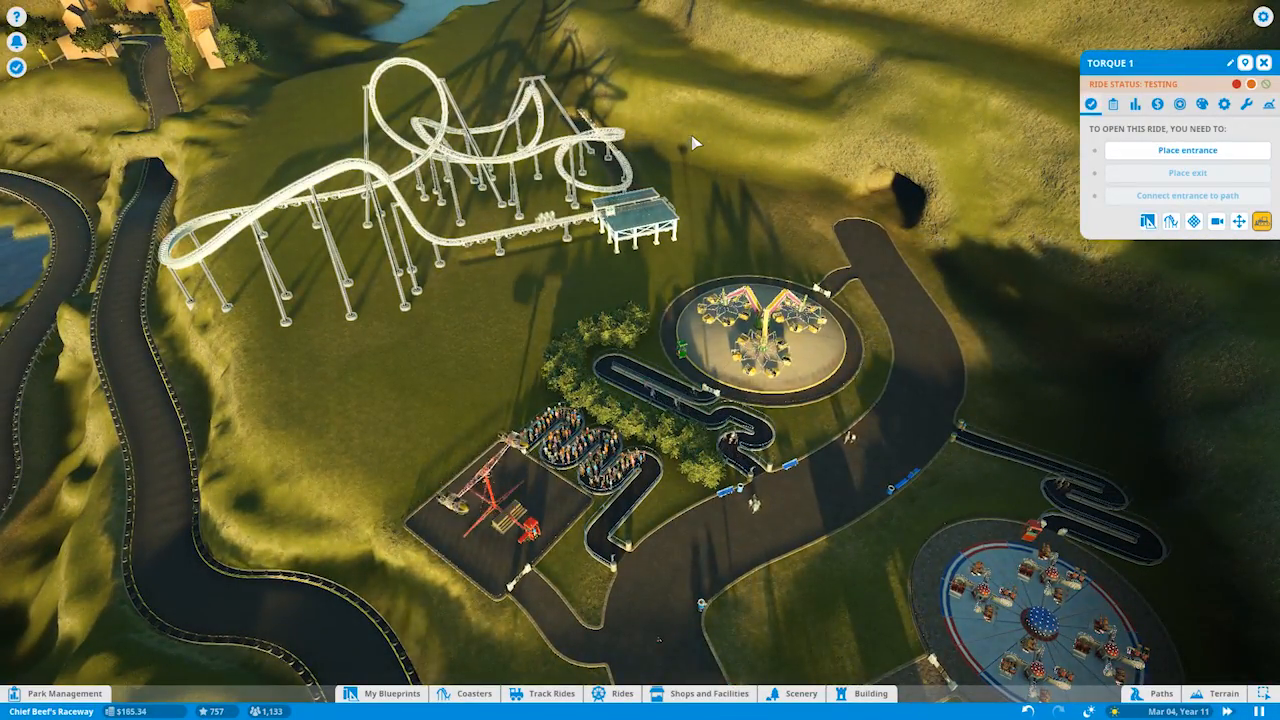
{"action": "left_click_drag", "start_coordinate": [674, 146], "coordinate": [900, 200]}
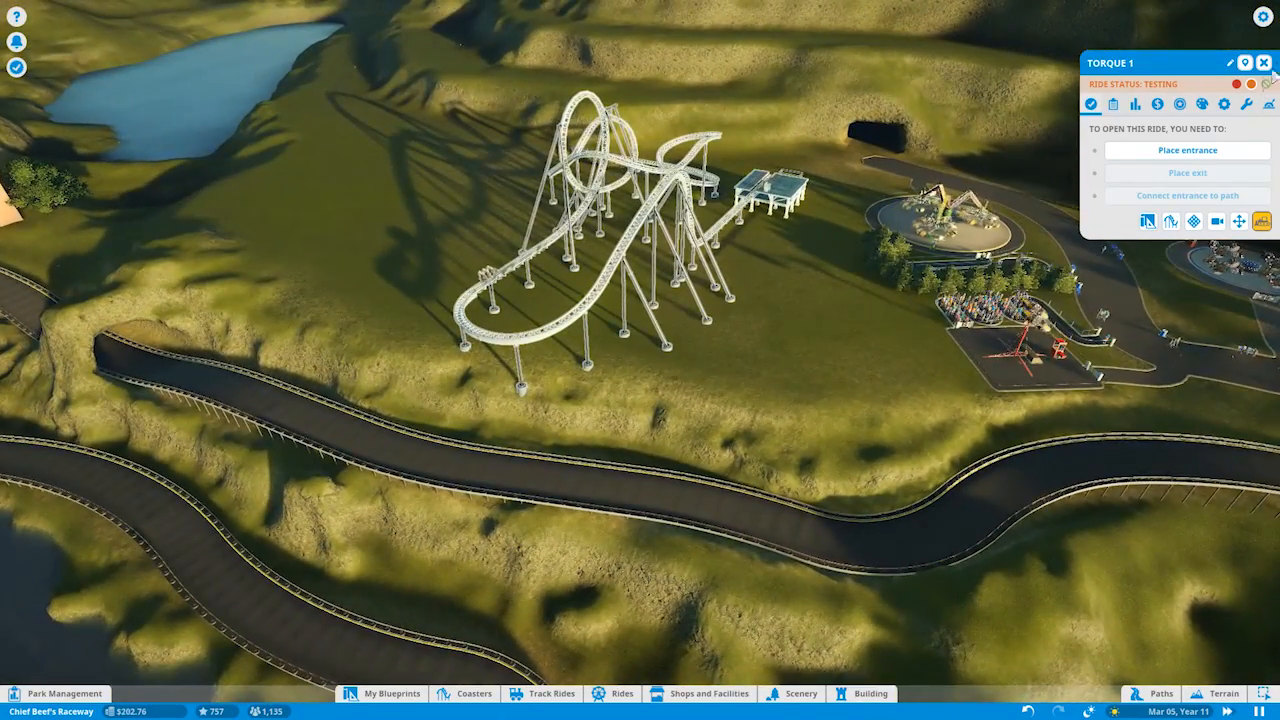
Close the Torque 1 ride panel and orbit toward the lake, go-karts and flat rides.
{"action": "left_click", "coordinate": [1264, 63]}
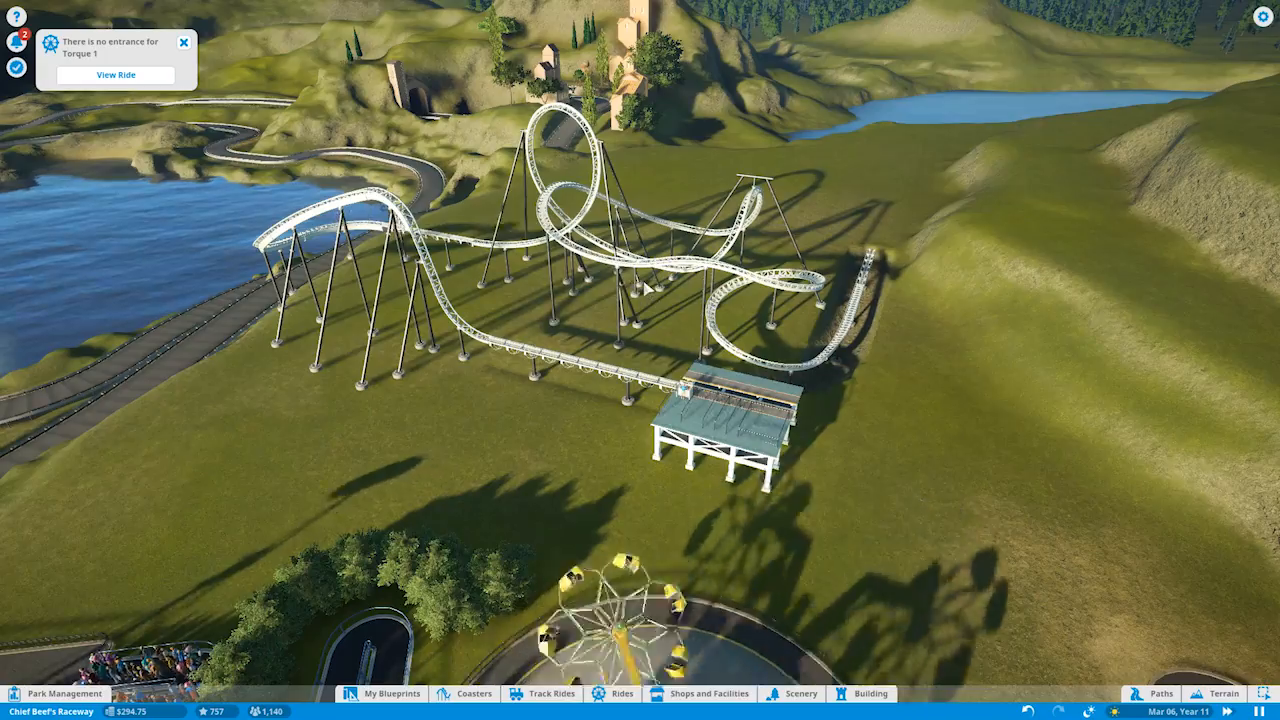
{"action": "key", "text": "q"}
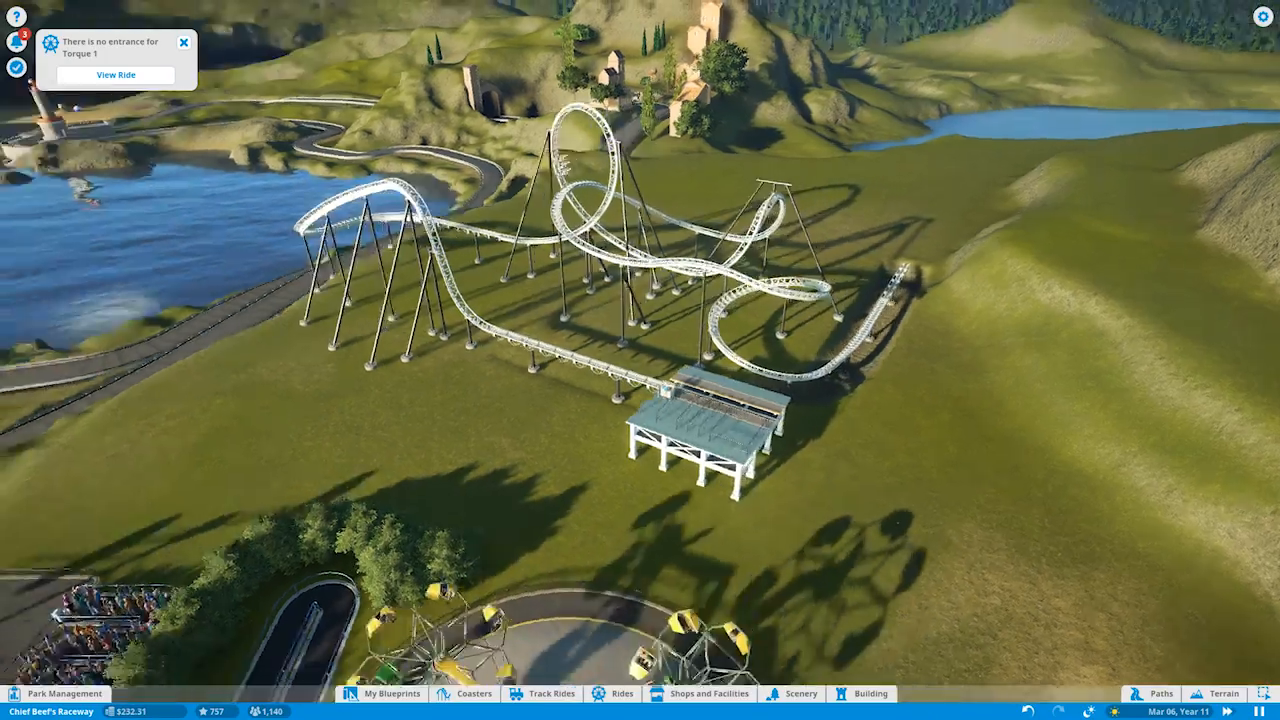
{"action": "key", "text": "a"}
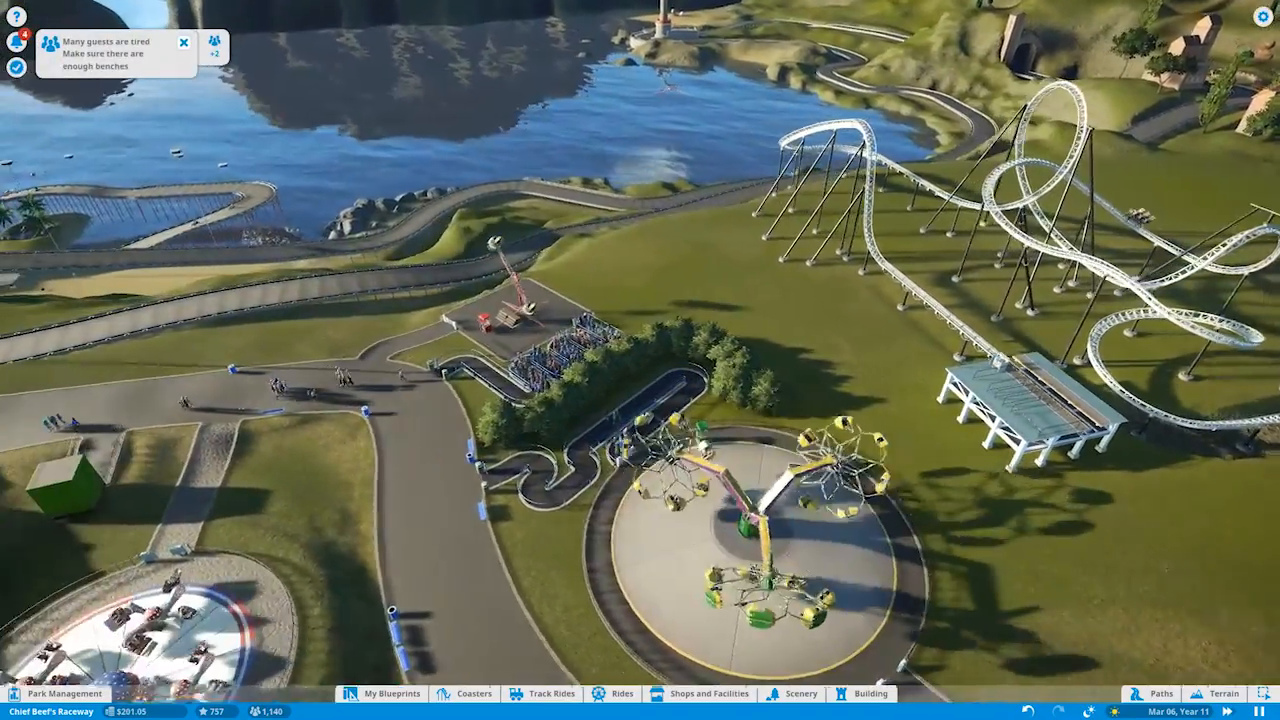